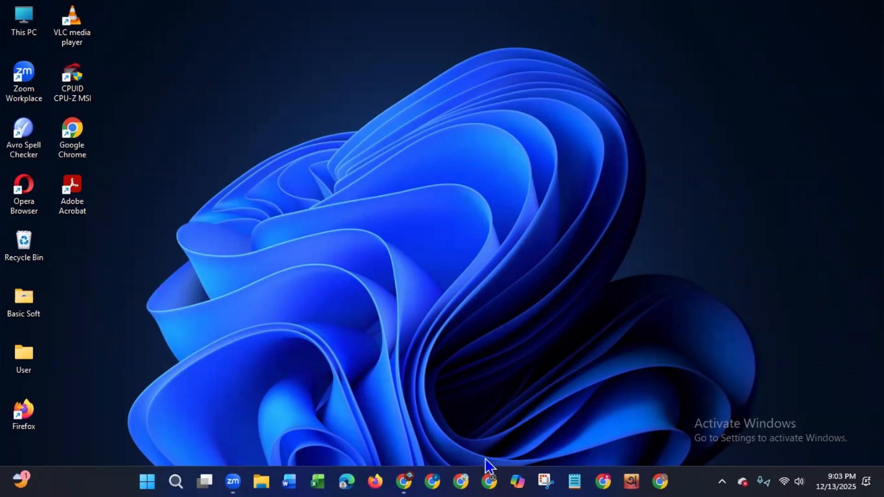
- Open a maximized Chrome window and go to blogspot.com
left_click(603, 479)
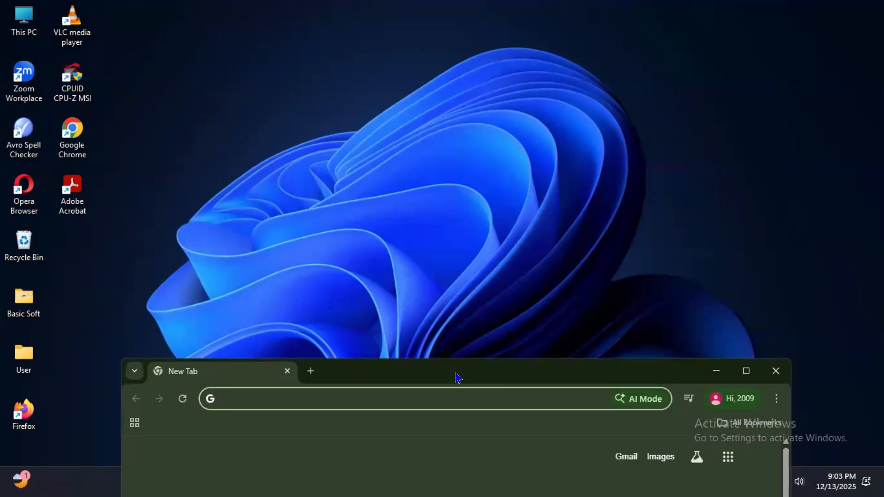
double_click(457, 378)
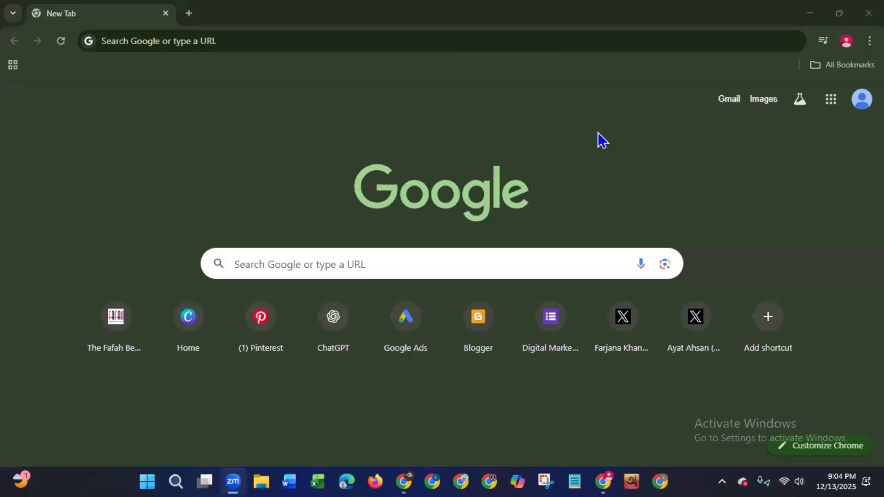
left_click(127, 40)
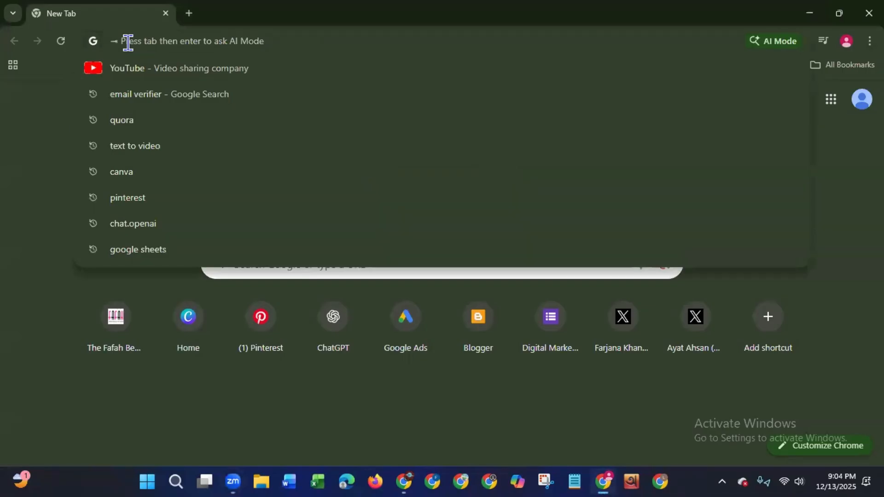
type("blog")
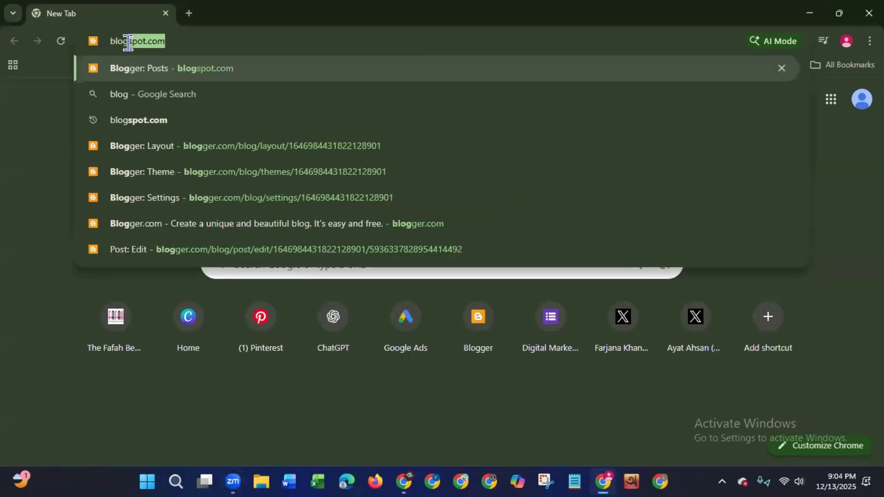
type("spot")
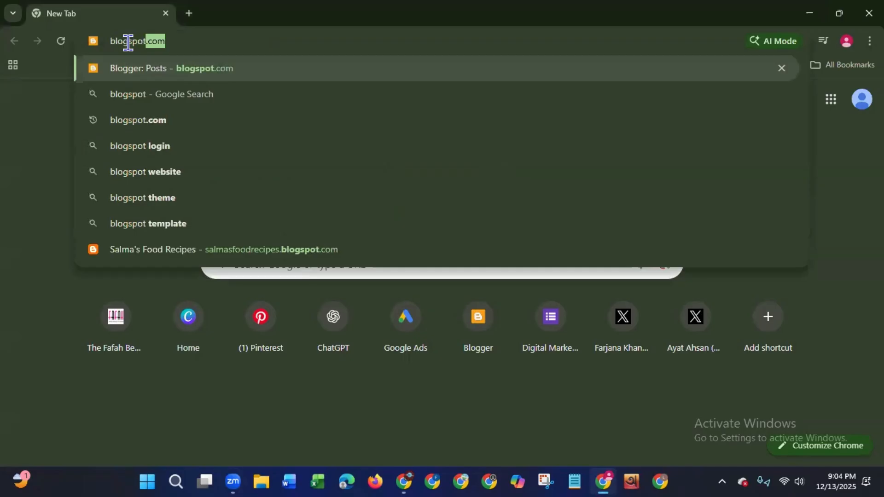
key("Return")
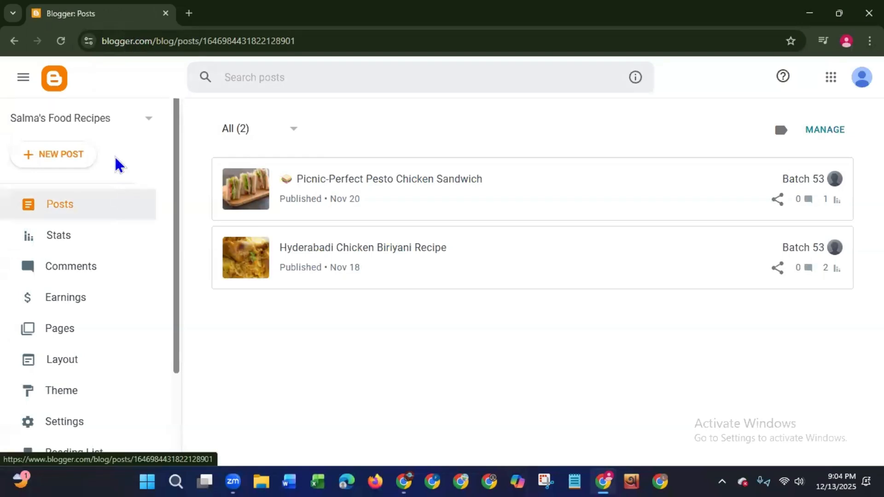
- Start a new blog and give it the title "Piya's Food recipes"
left_click(140, 124)
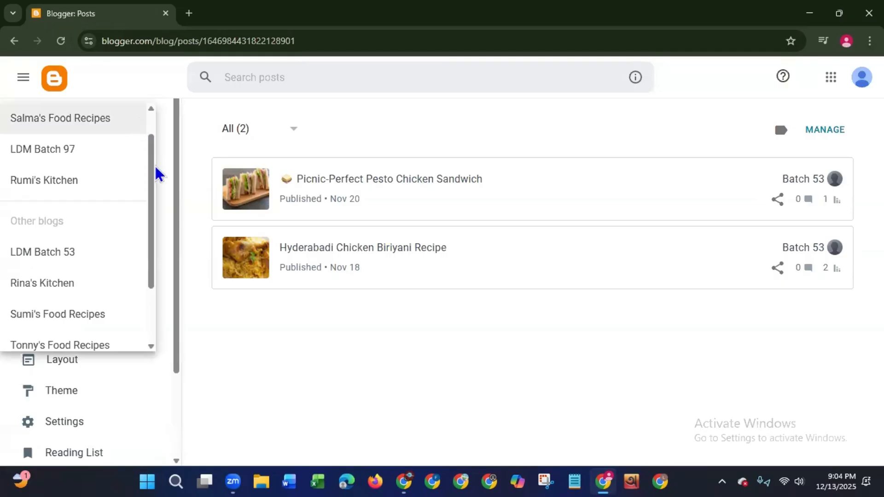
scroll(154, 316, "down", 2)
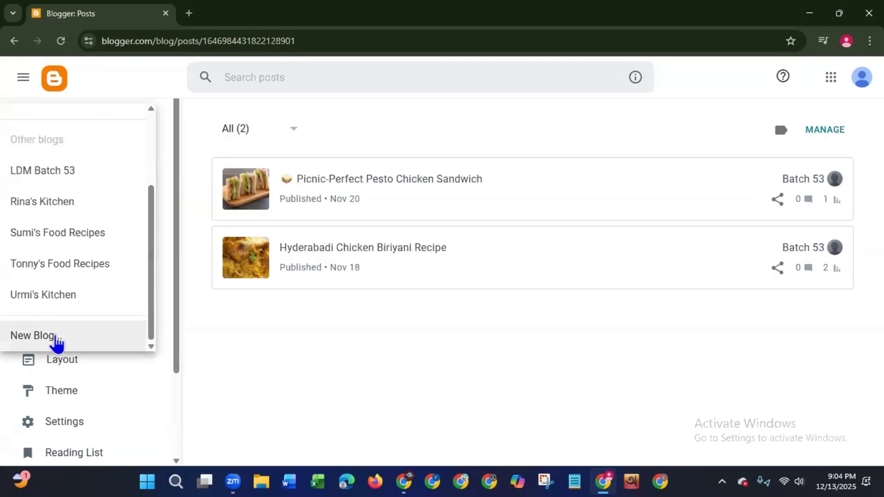
left_click(57, 342)
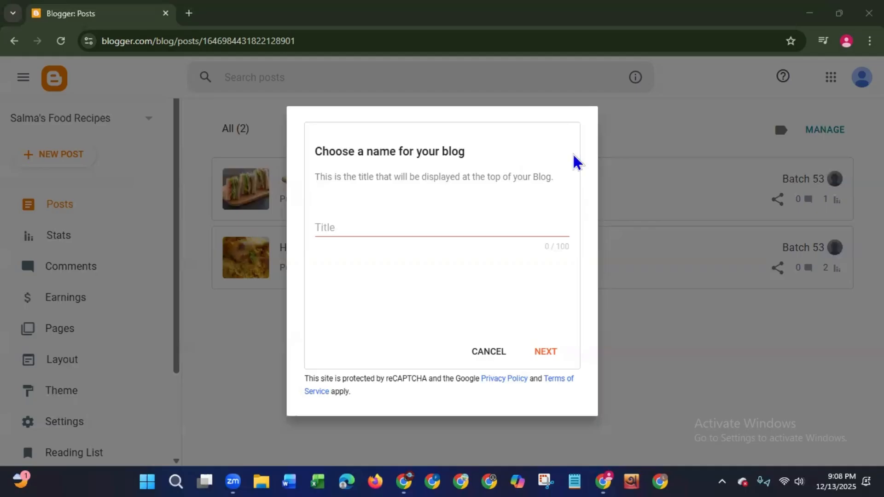
left_click(417, 224)
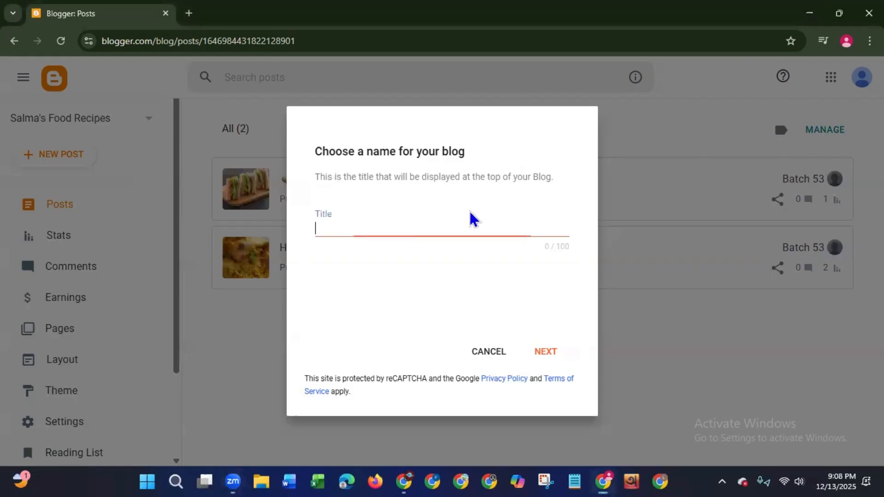
type("Piya's")
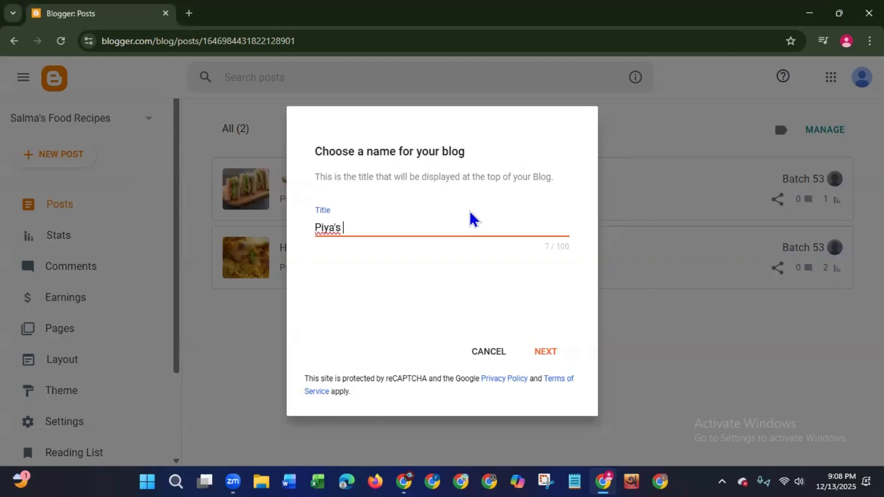
type(" Food recipes")
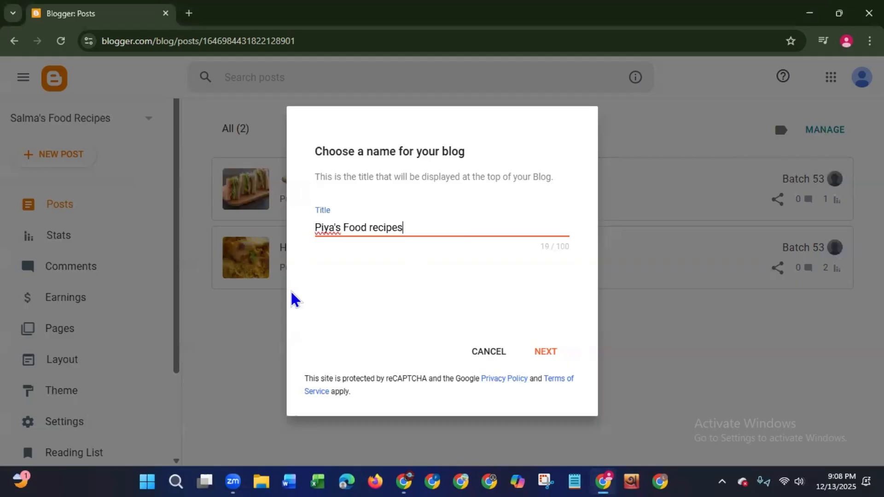
left_click(552, 361)
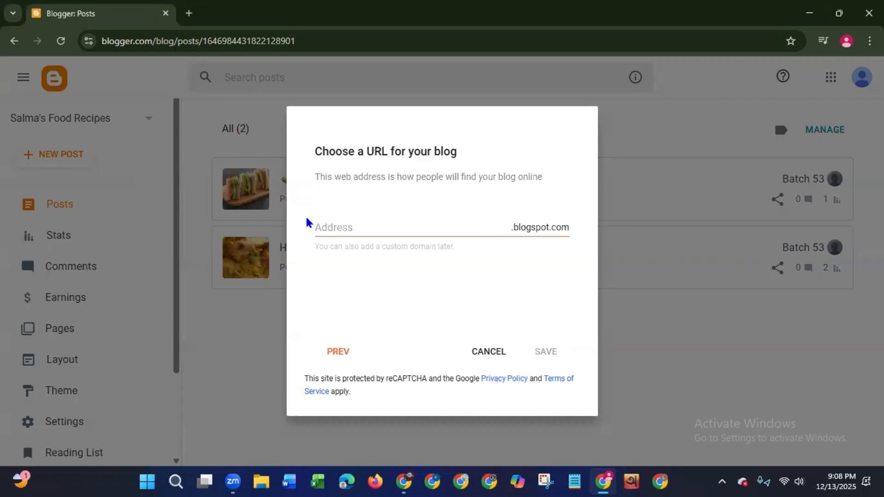
- Set the new blog's address to piyasfoodrecipes.blogspot.com and save the blog
left_click(418, 237)
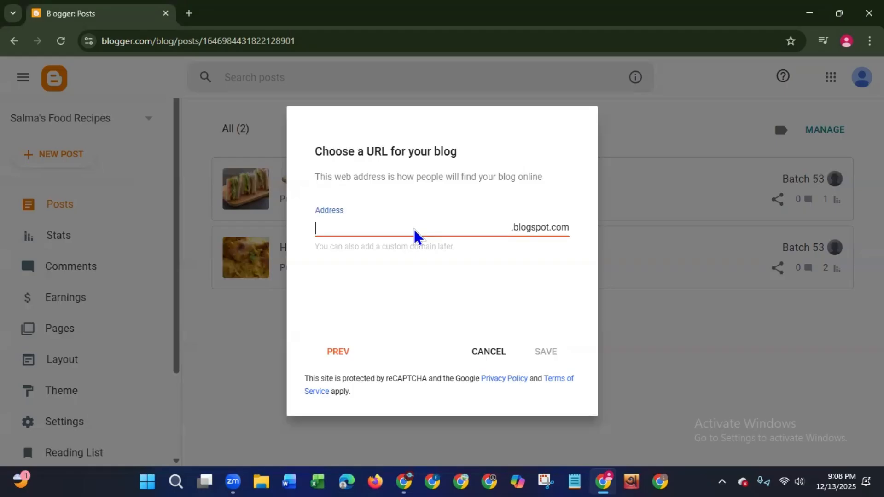
type("piyasf")
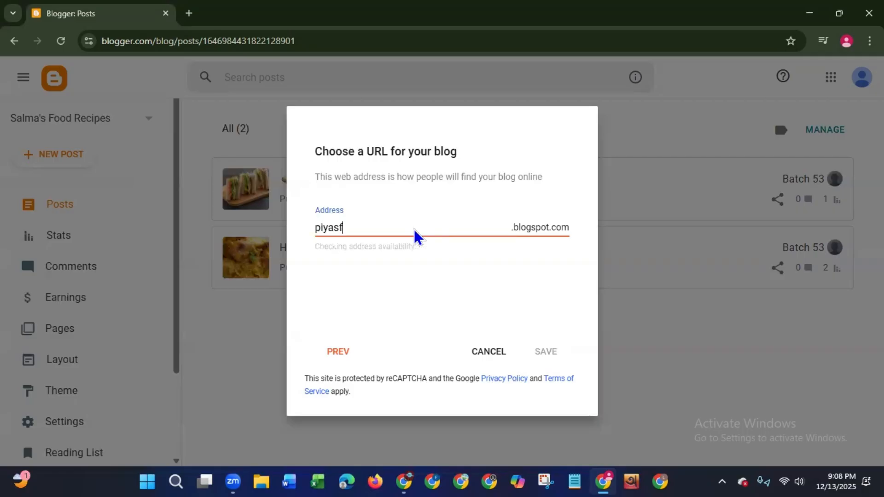
type("ood")
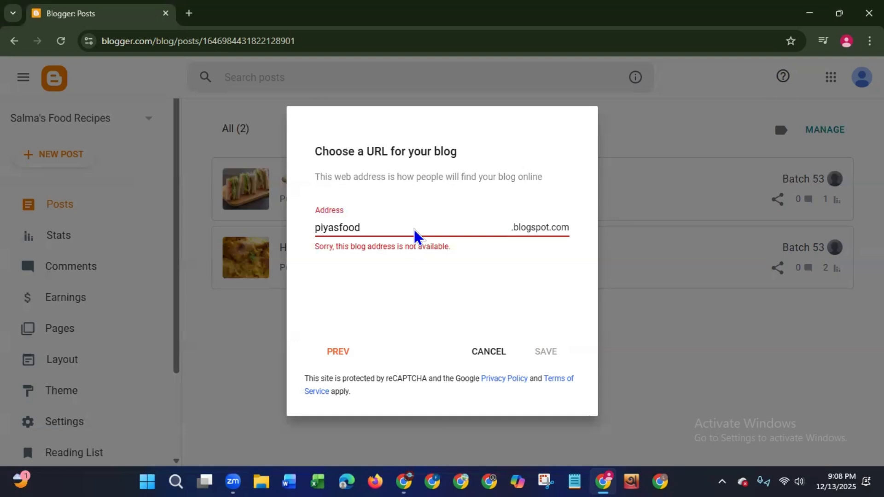
type("recipes")
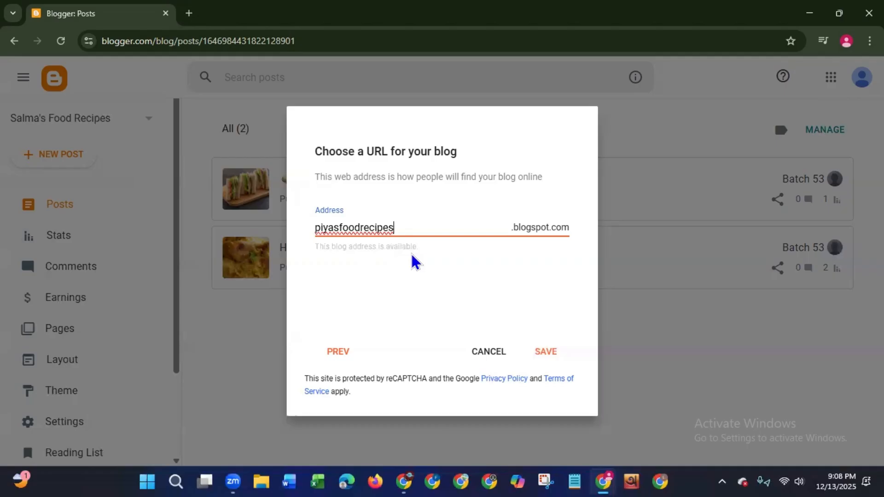
left_click(547, 358)
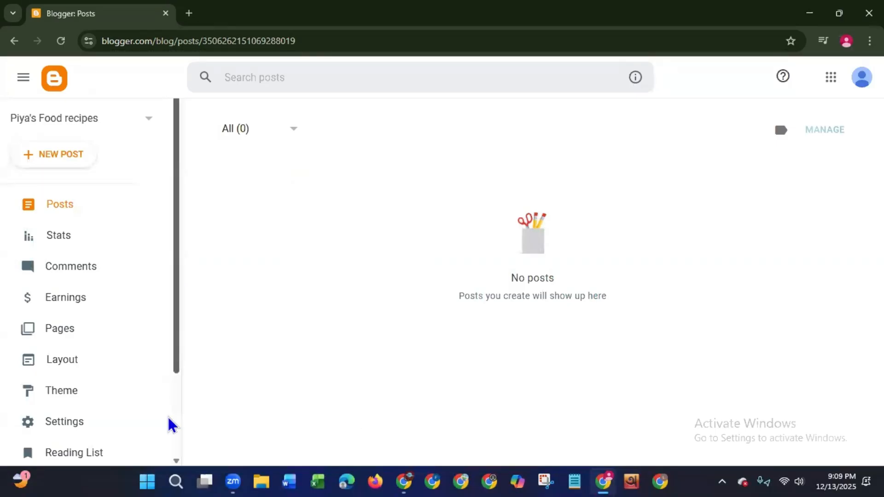
- View the live blog, check how its title is capitalized, and return to the Blogger dashboard
scroll(167, 415, "down", 3)
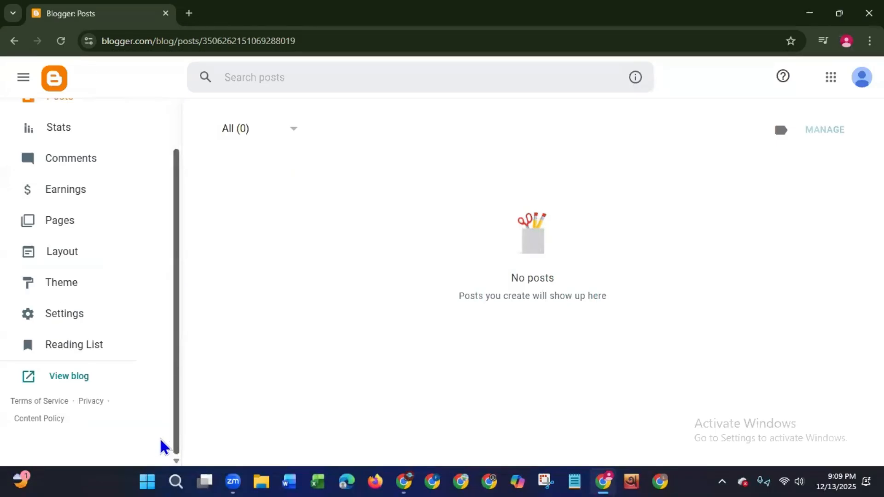
left_click(86, 380)
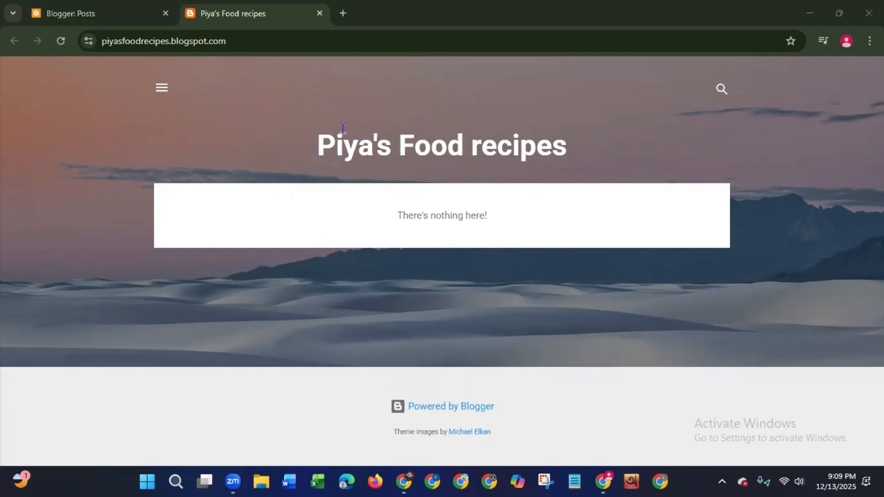
left_click(59, 19)
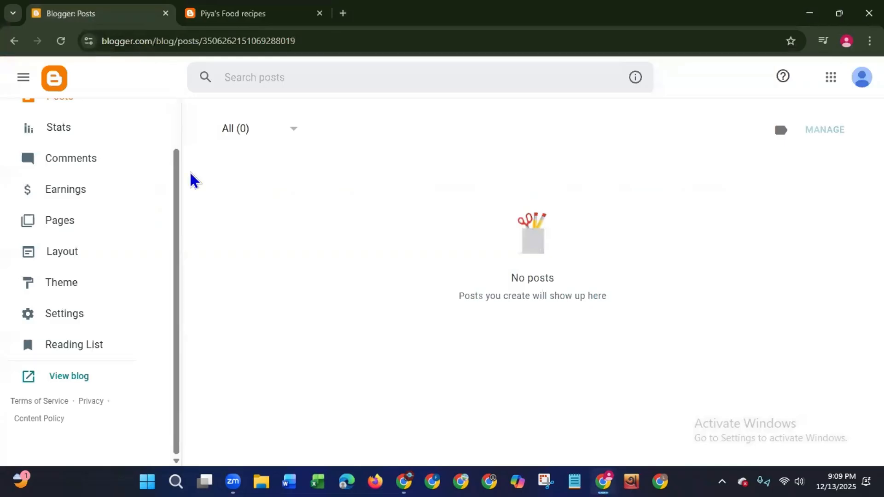
left_click_drag(175, 124, 190, 320)
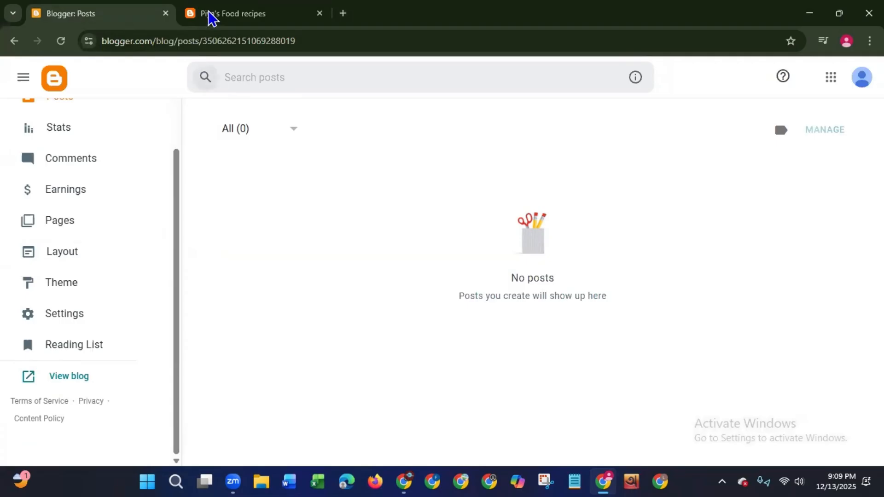
left_click(256, 14)
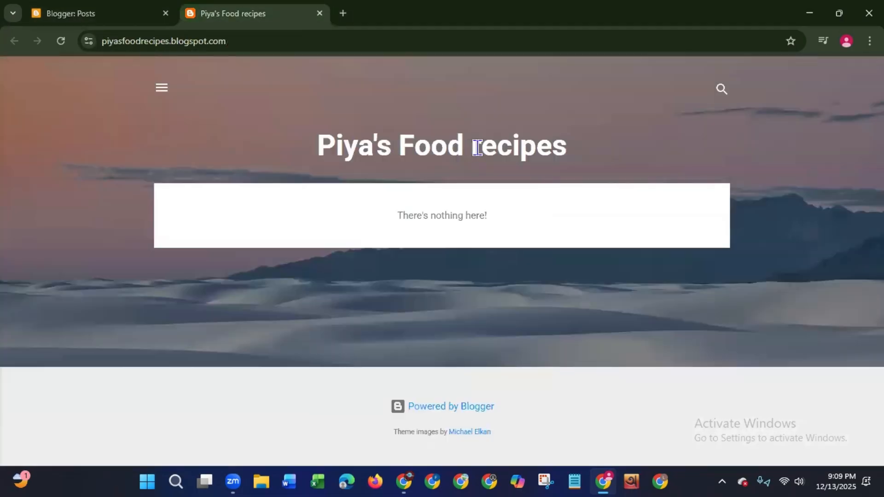
left_click_drag(483, 147, 472, 147)
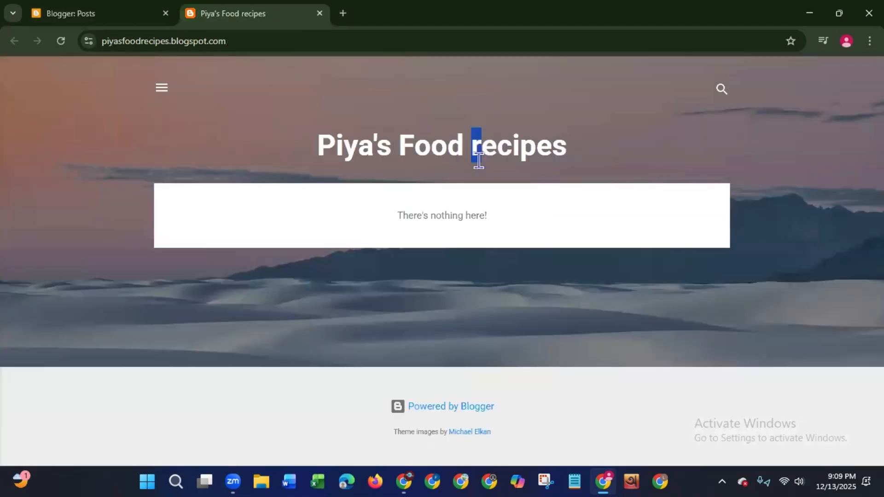
left_click(64, 14)
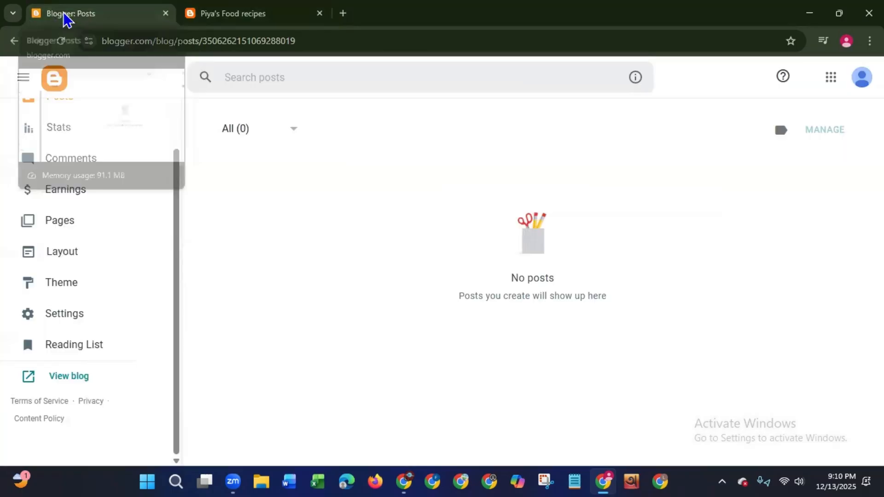
- Change the blog title to "Piya's Food Recipes" in the blog settings and save it
left_click(52, 324)
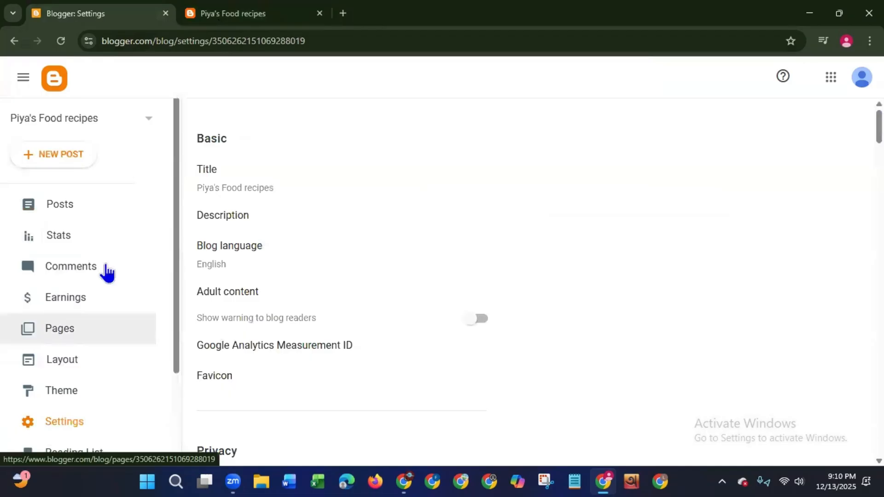
left_click(223, 189)
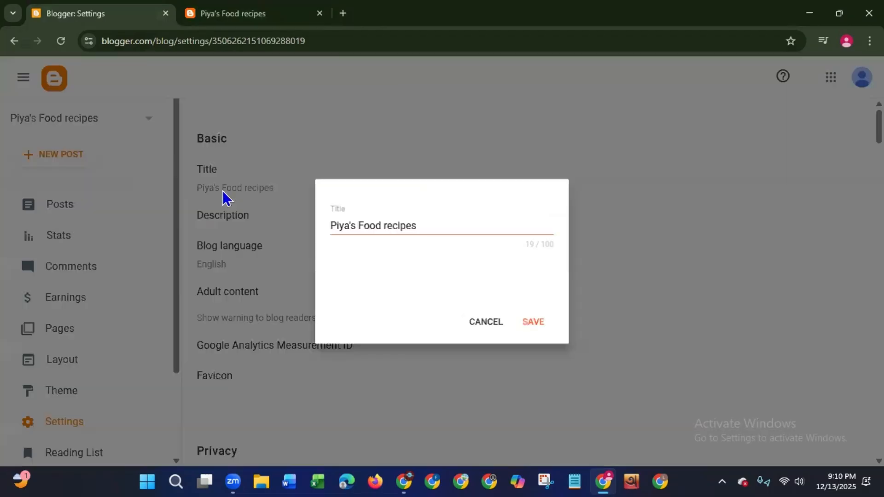
left_click(386, 225)
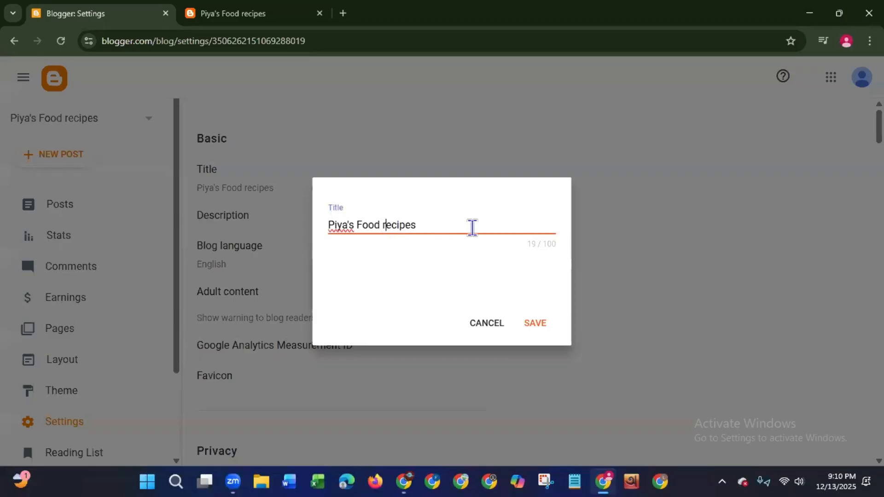
key("BackSpace")
type("R")
left_click(546, 326)
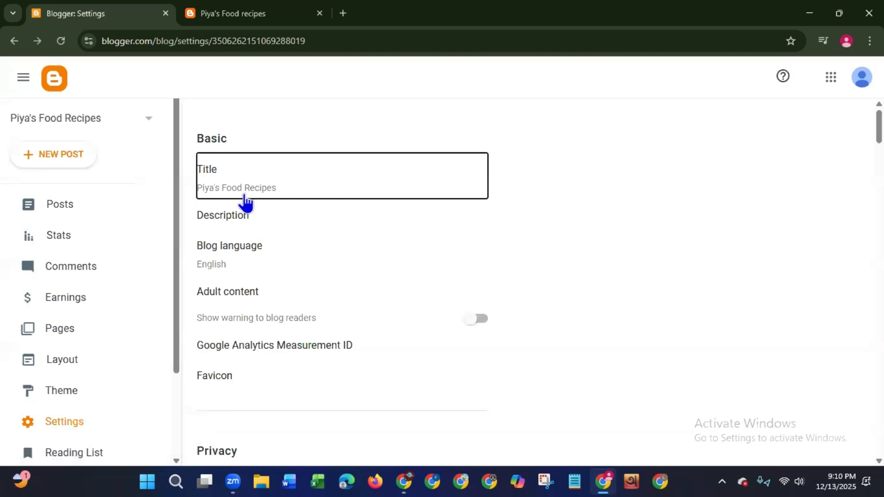
left_click(530, 184)
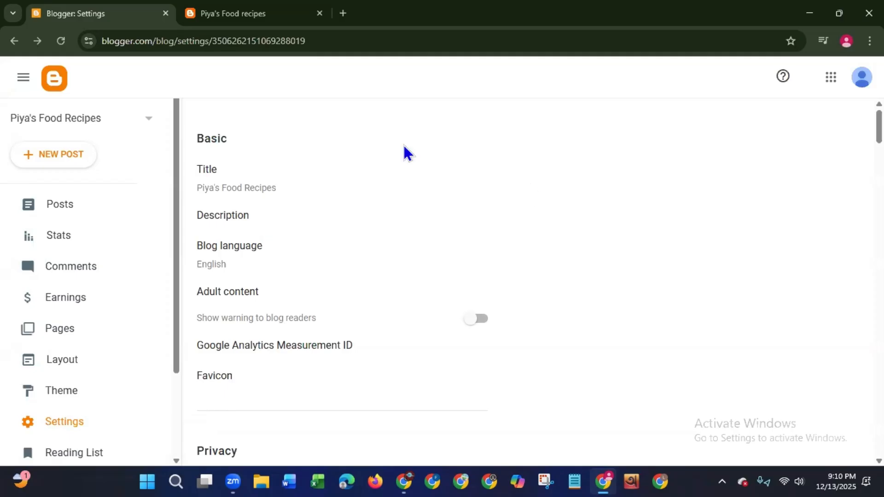
- Set the blog description to "Welcome to Piya's food recipes. Here you will get delicious and authentic food recipes and food reviews." and save it
left_click(225, 217)
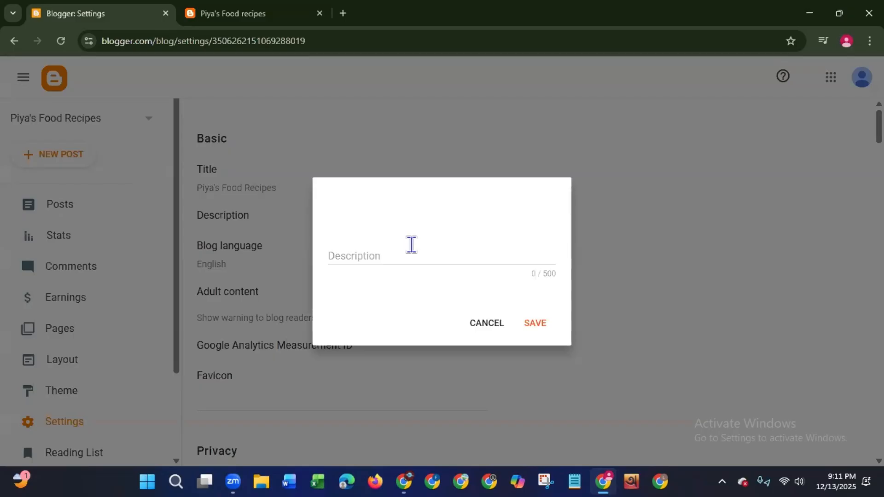
left_click(414, 251)
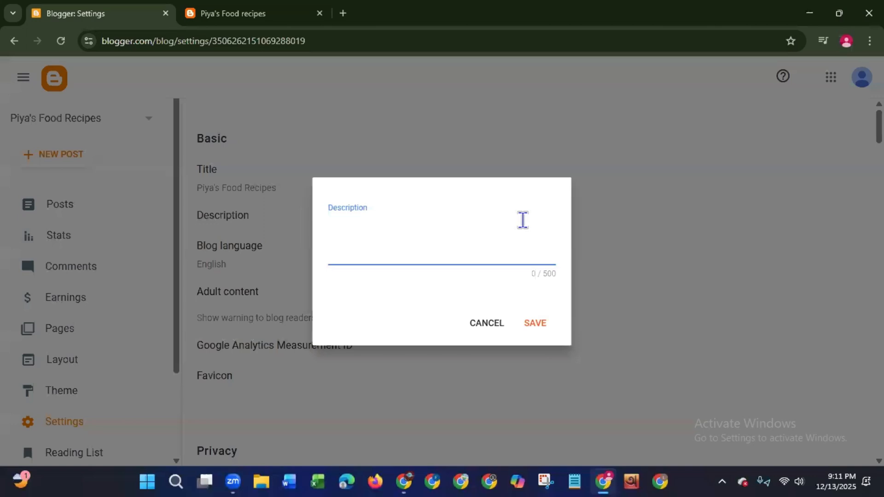
type("Welcome to ")
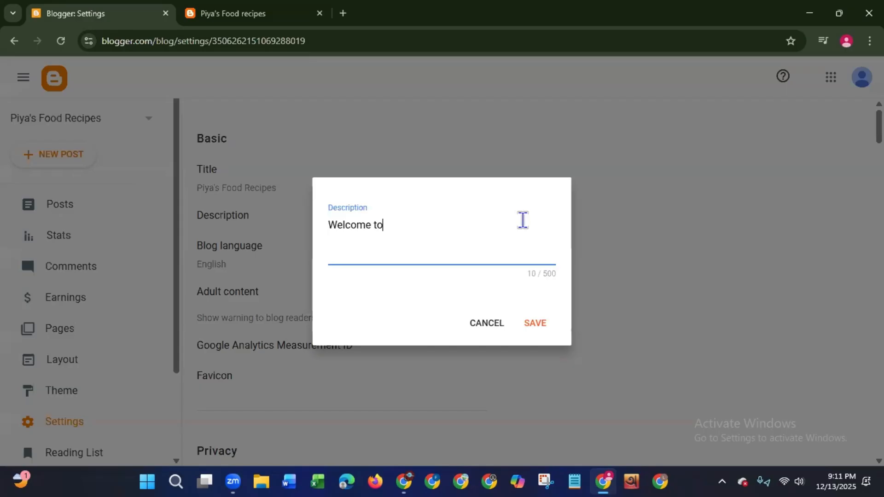
type("Piya's food ")
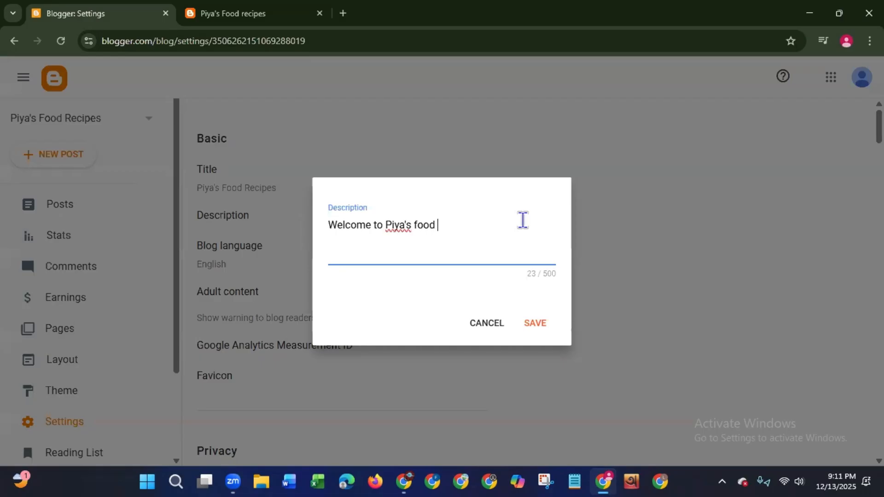
type("recipes. Here y")
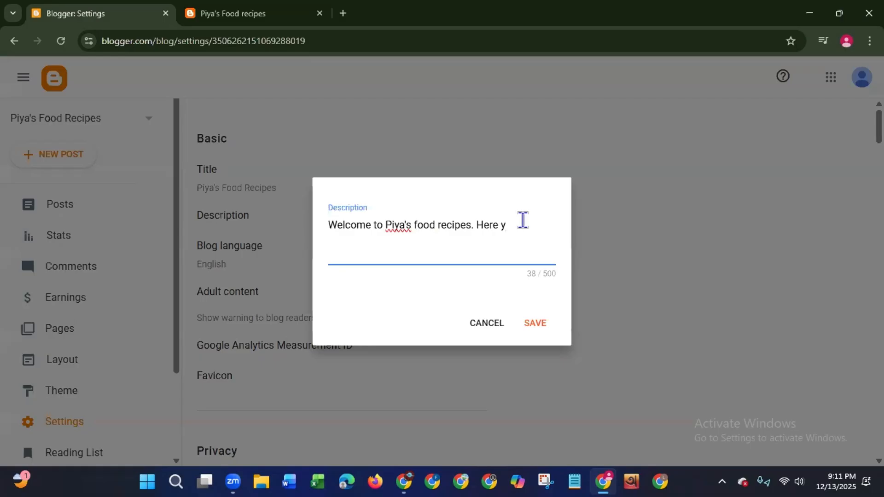
type("ou will get delicious")
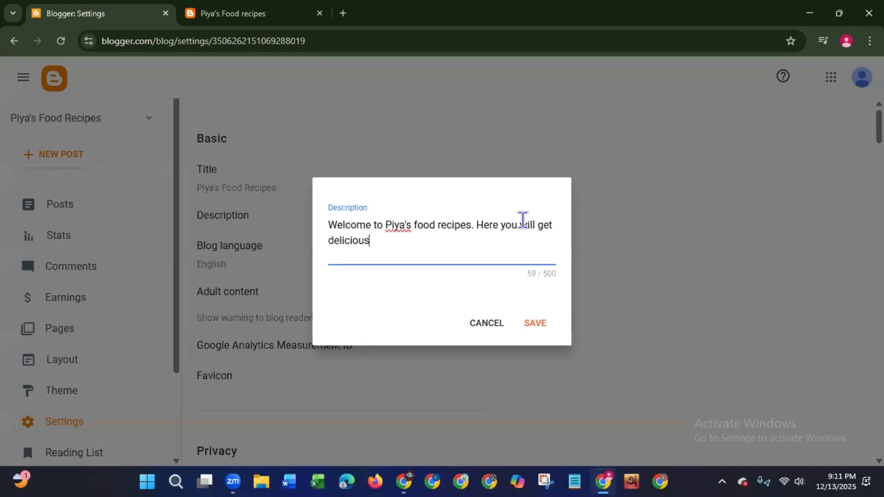
type(" and authentic")
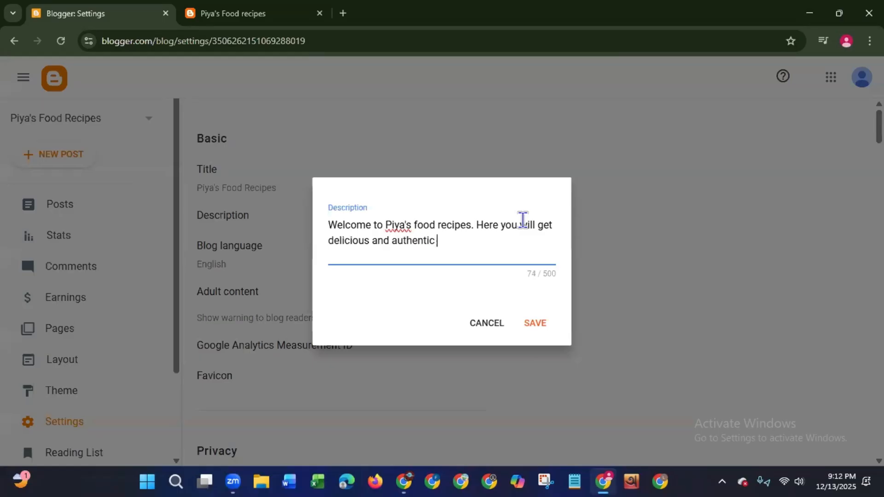
type(" food recipes ")
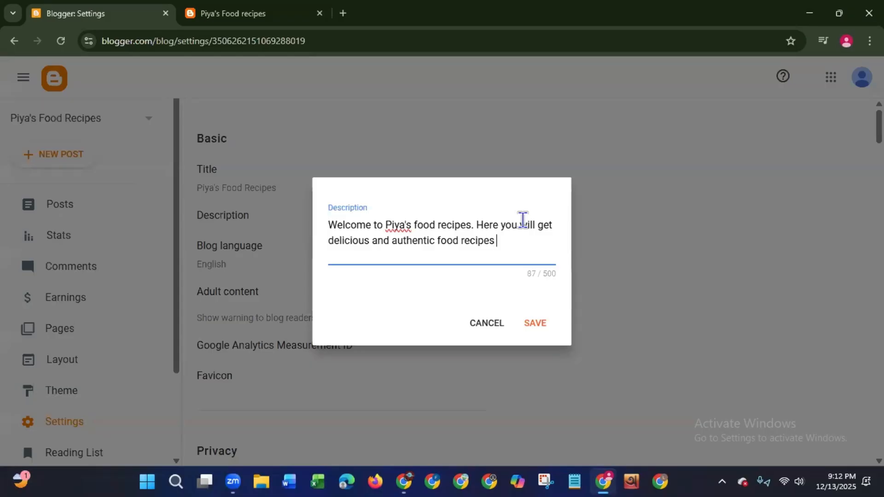
type("and food reviews")
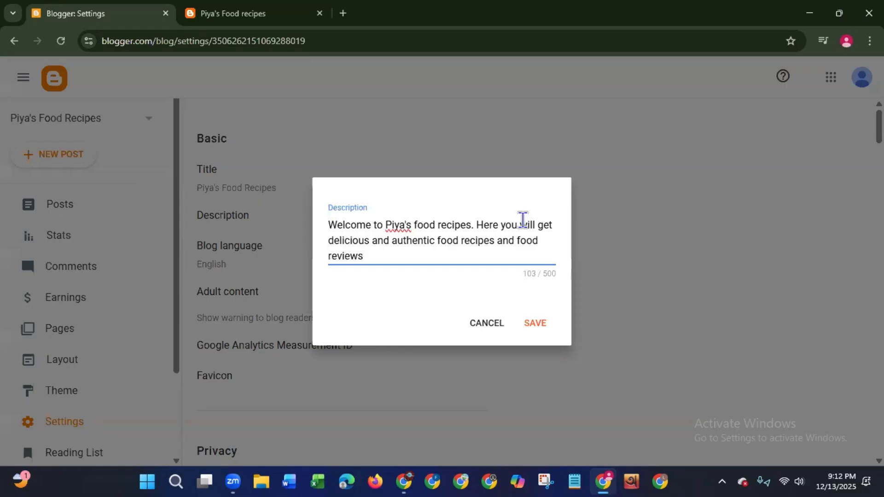
type(".")
left_click(530, 324)
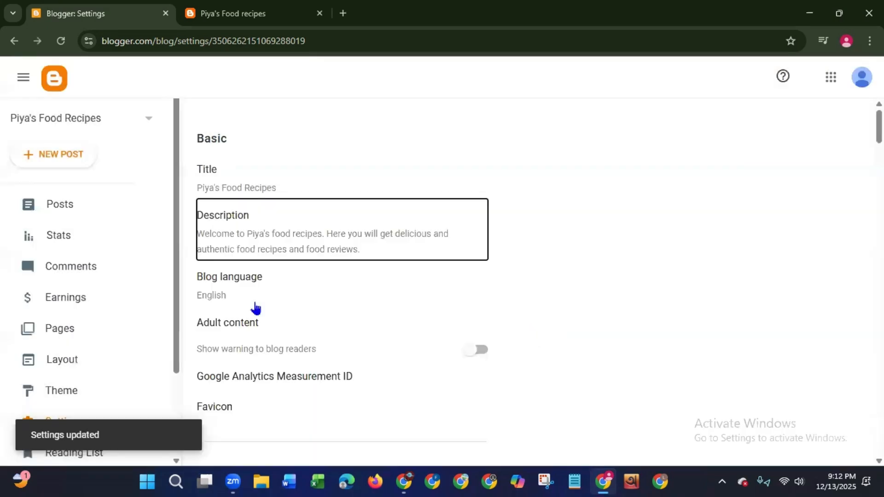
- Look through the list of available blog languages and save the blog language as English
left_click(224, 297)
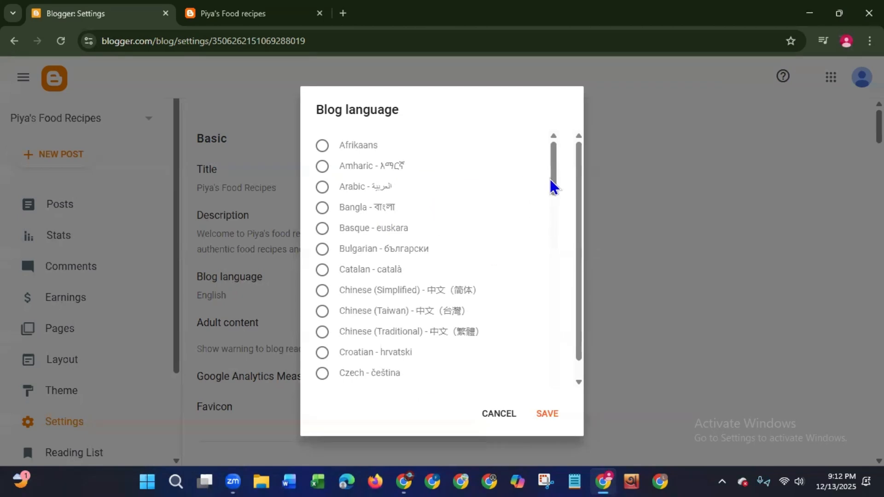
left_click_drag(552, 182, 550, 231)
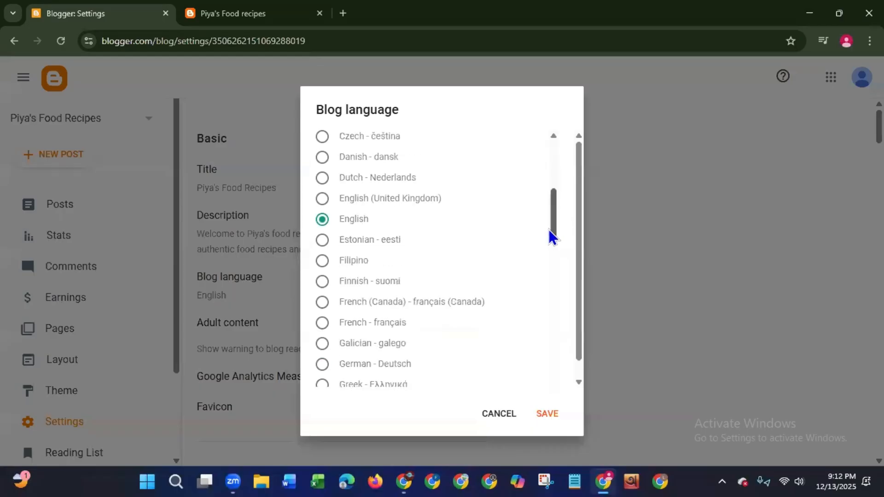
scroll(549, 230, "down", 1)
scroll(546, 262, "down", 2)
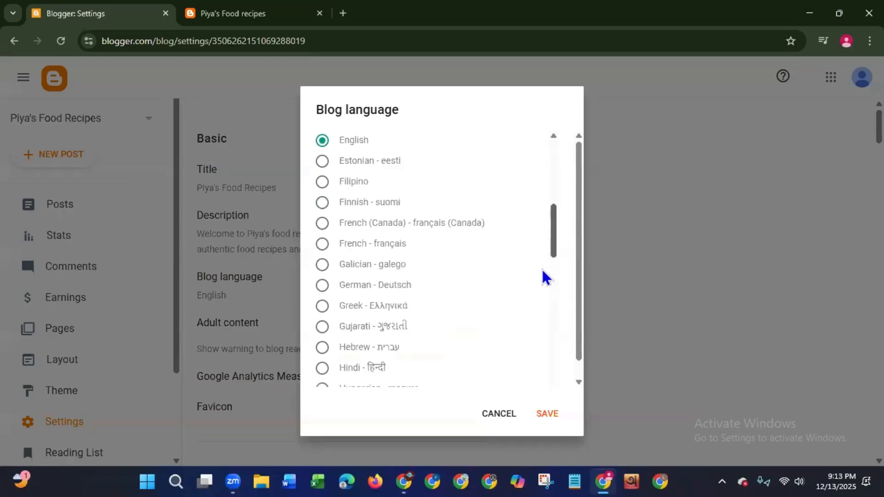
scroll(546, 276, "down", 6)
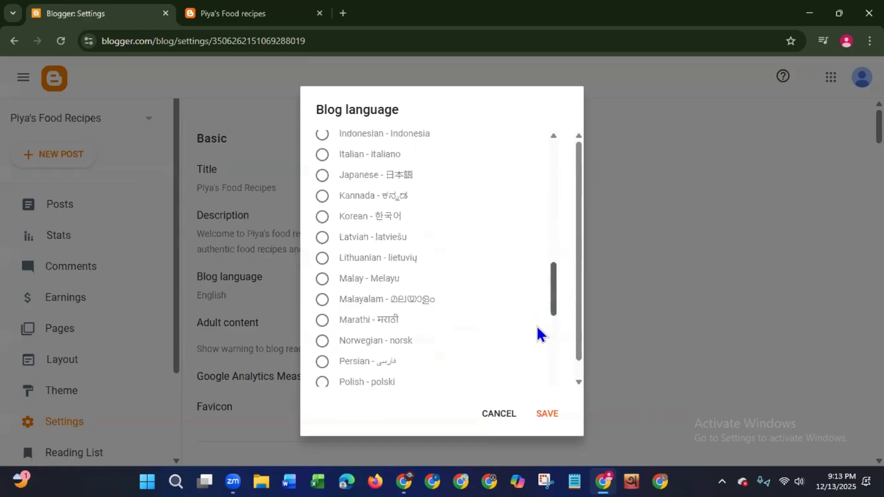
scroll(535, 368, "down", 9)
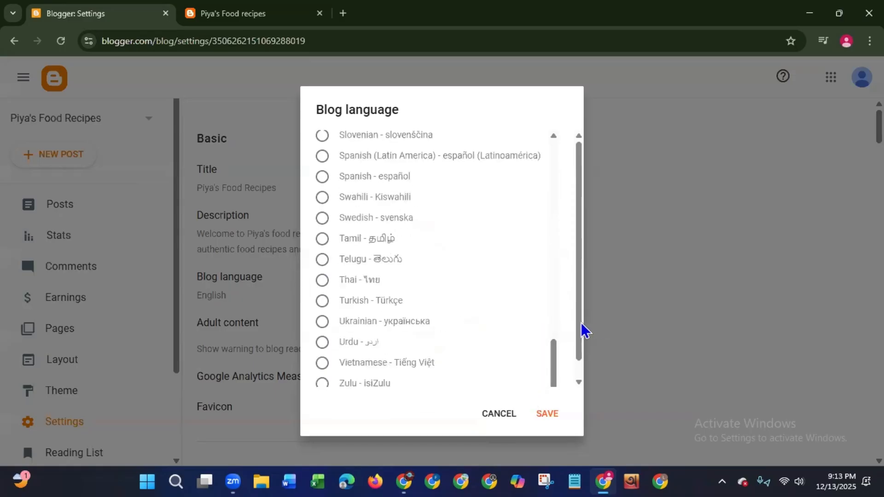
scroll(571, 391, "down", 1)
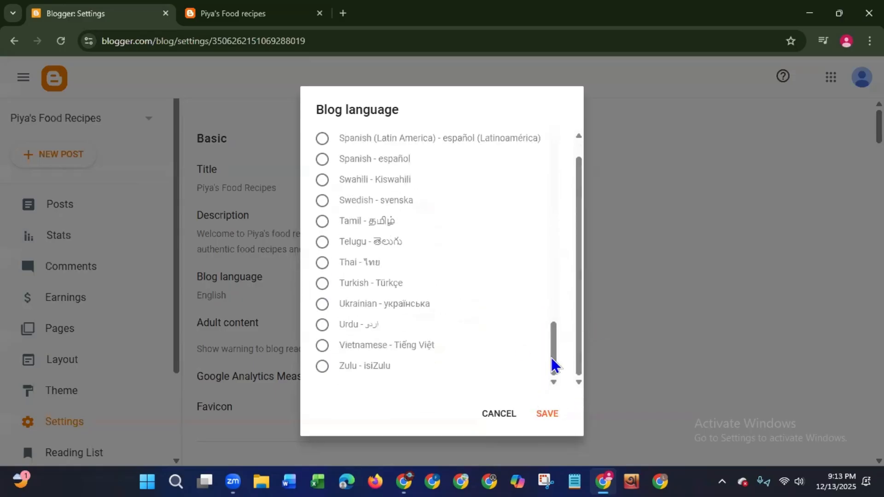
left_click_drag(551, 357, 551, 180)
scroll(500, 249, "up", 1)
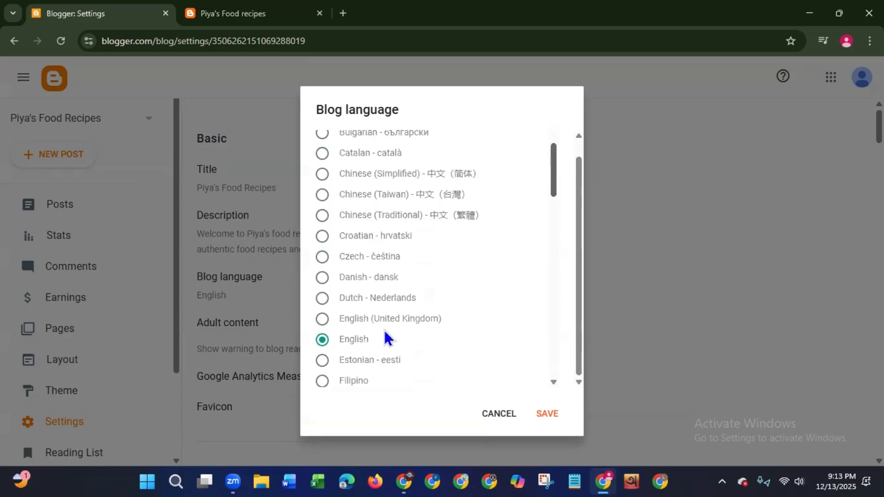
left_click(548, 416)
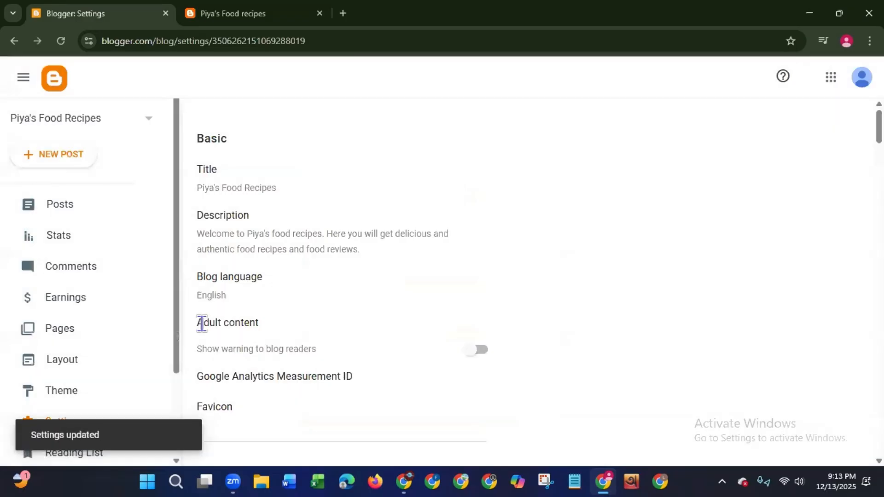
- Review the blog's adult content, privacy, publishing and HTTPS settings, continuing to the permissions section
left_click_drag(203, 322, 279, 348)
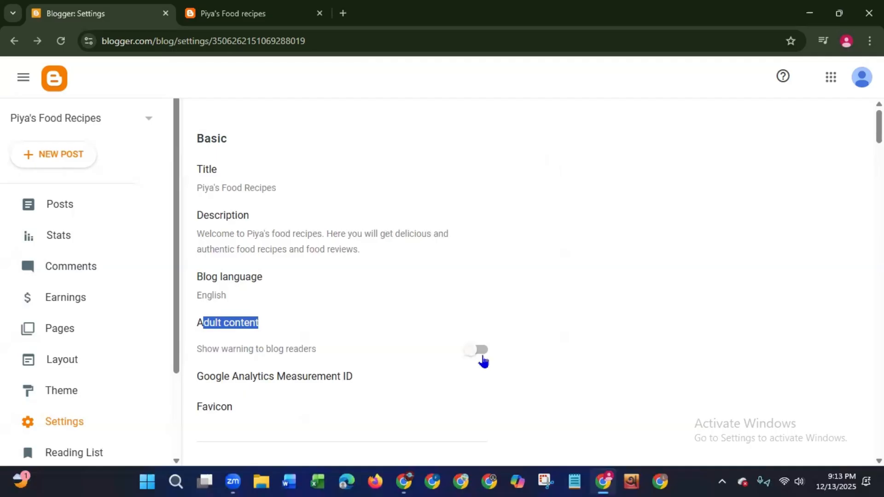
left_click(624, 297)
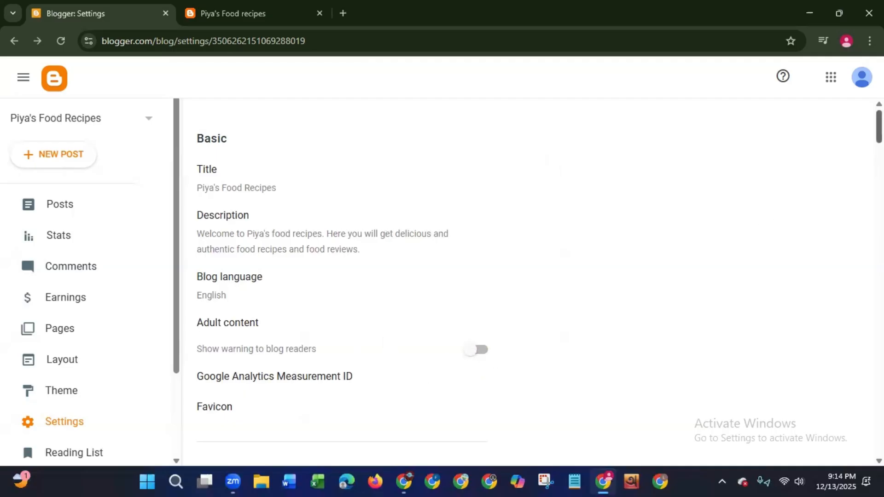
scroll(763, 185, "down", 7)
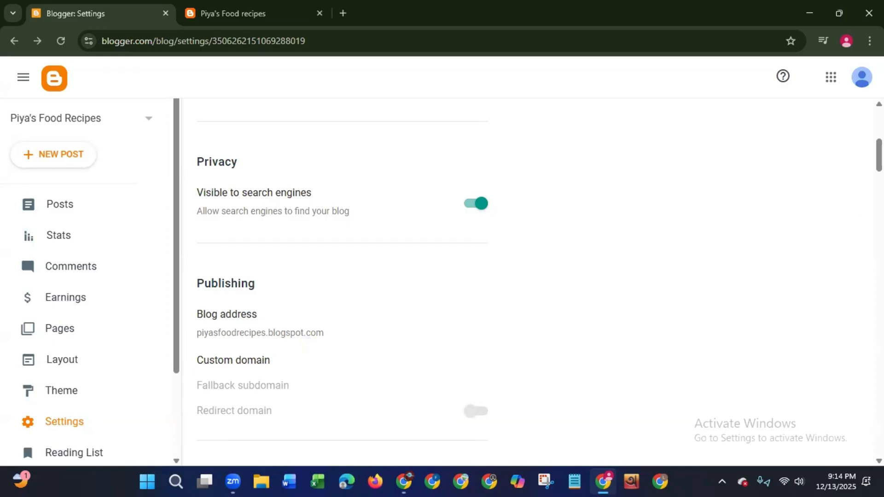
scroll(341, 276, "down", 4)
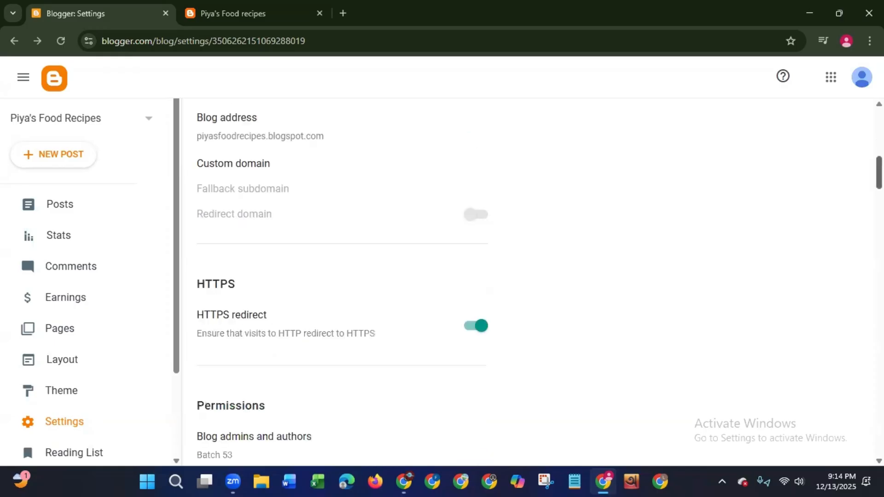
scroll(293, 191, "down", 5)
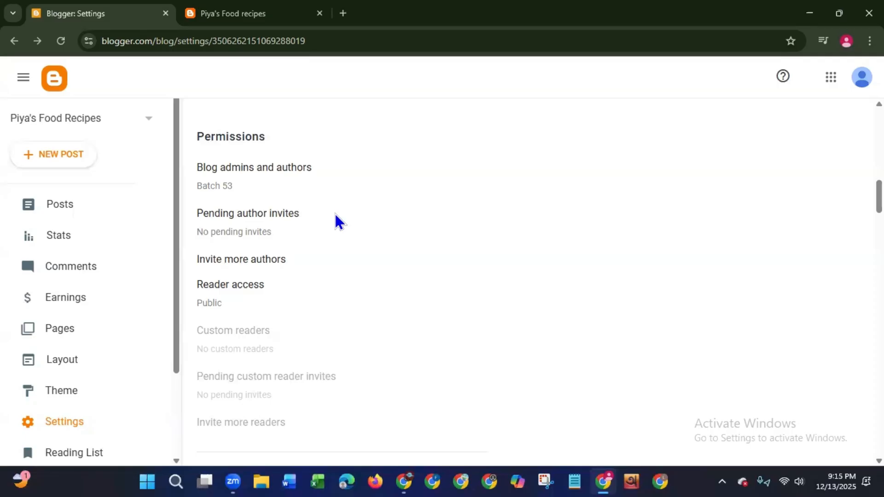
- View the pending author invites and the form for inviting more authors, closing both without sending or saving anything
left_click(253, 214)
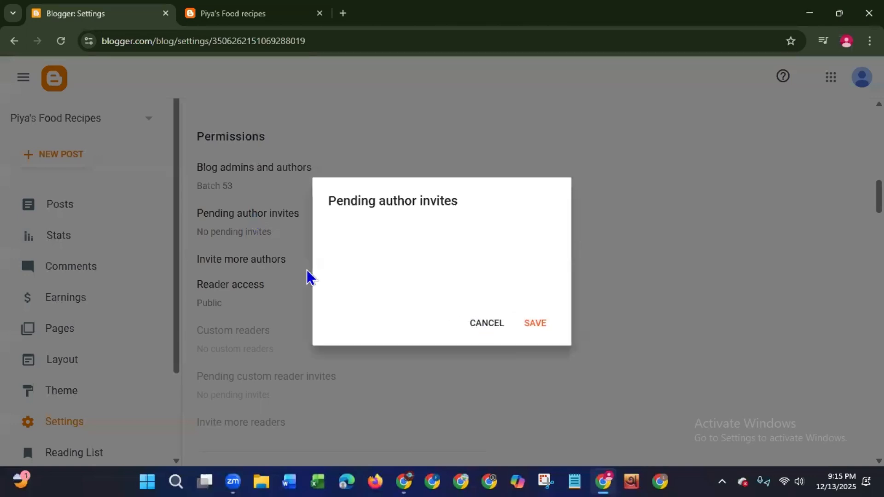
left_click(270, 265)
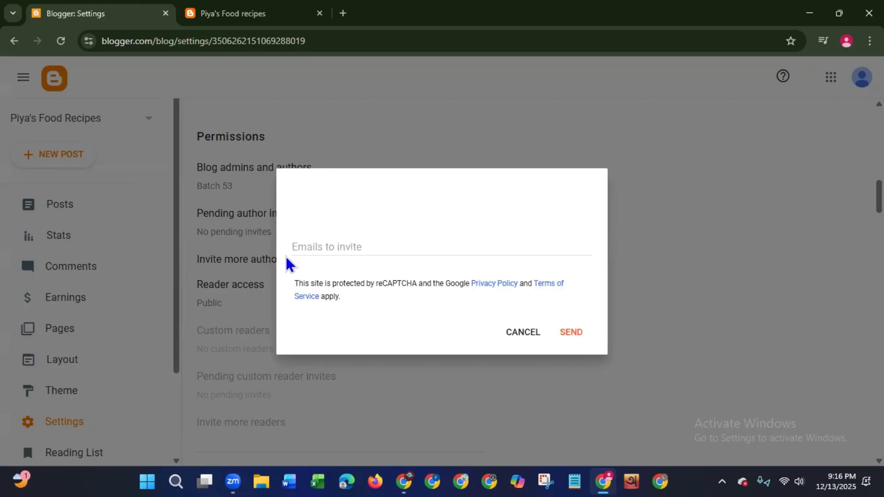
left_click(522, 333)
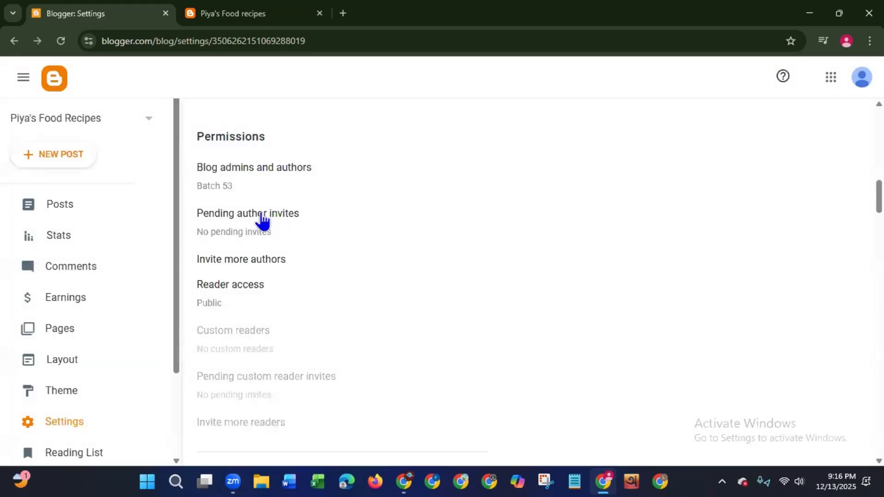
left_click(262, 215)
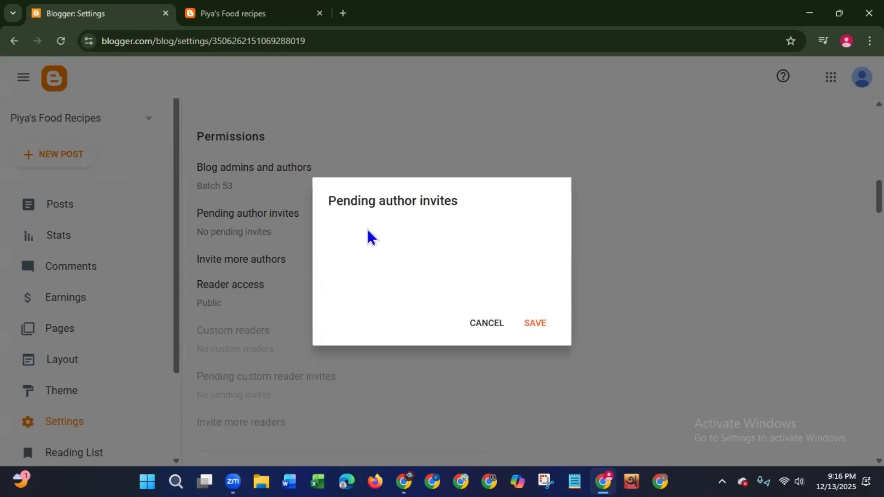
left_click(491, 326)
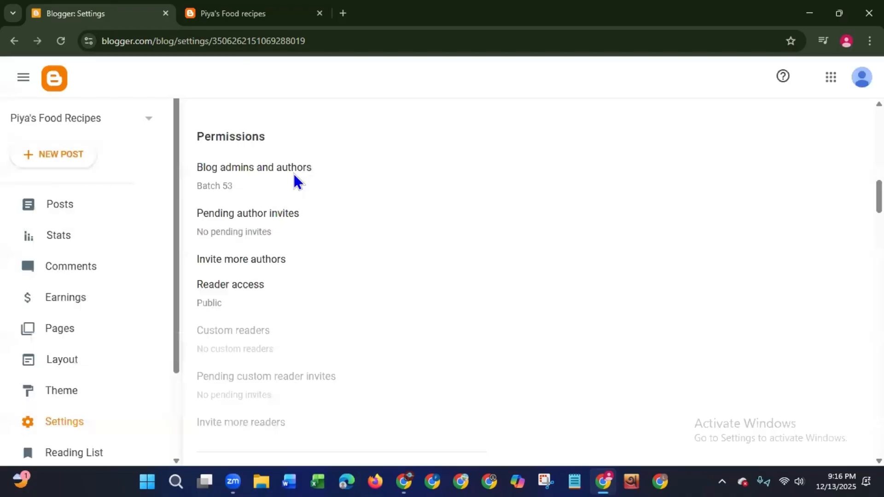
- Check the blog admins and authors list without changing it, and save reader access as Public
left_click(296, 180)
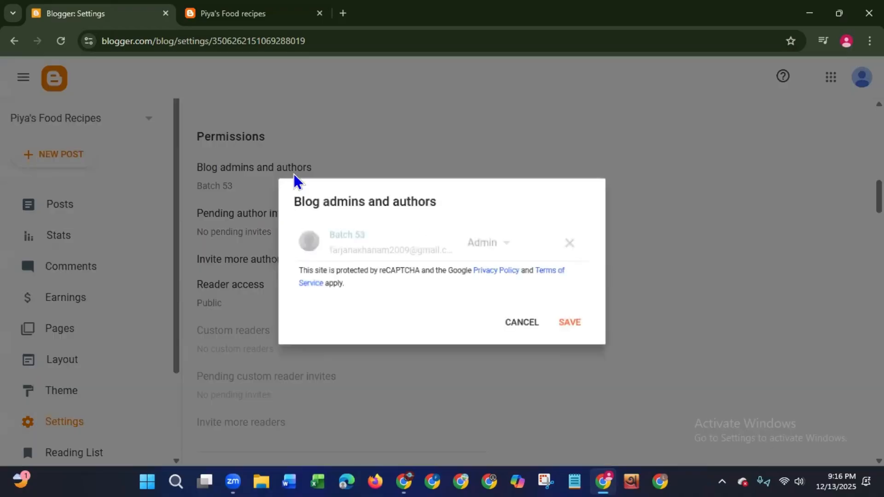
left_click(523, 324)
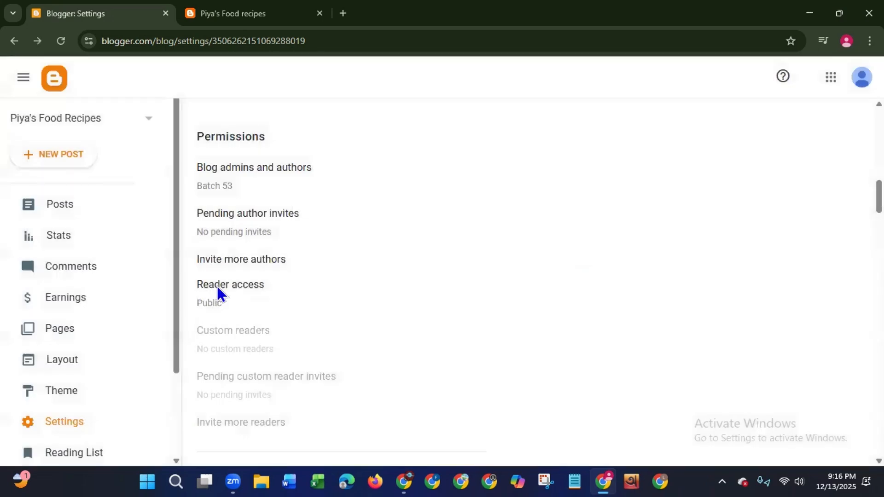
left_click(218, 286)
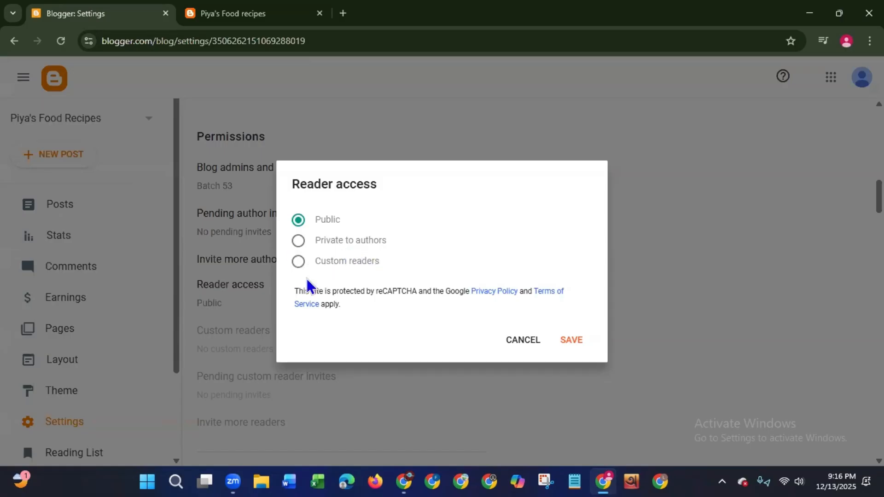
left_click(570, 342)
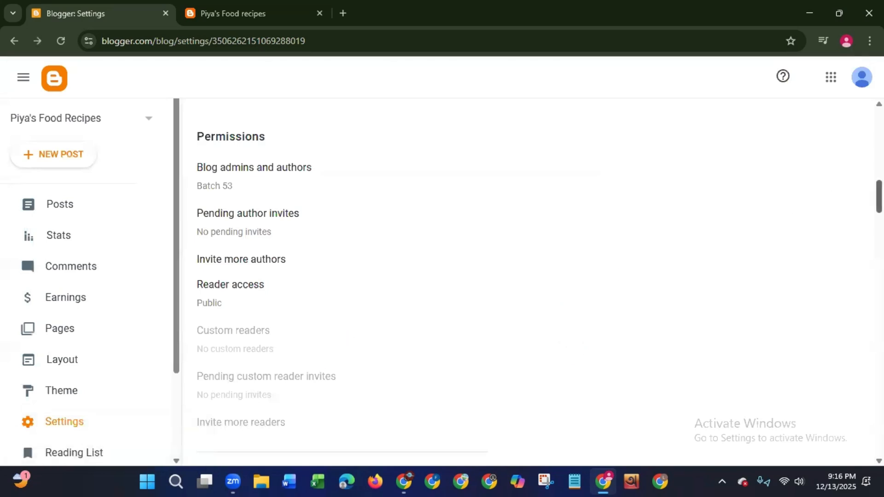
- Open the setting for maximum posts shown on the main page, and reload the live blog to check its main page
scroll(295, 254, "down", 6)
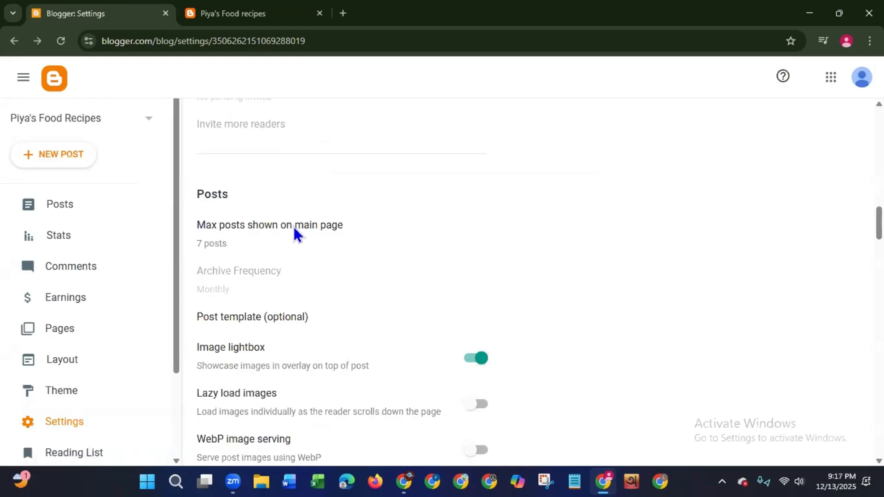
left_click(295, 228)
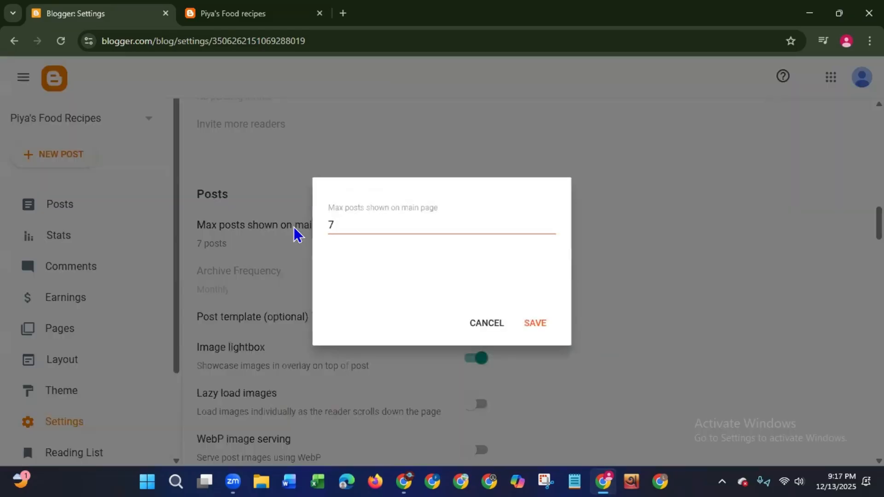
left_click(187, 19)
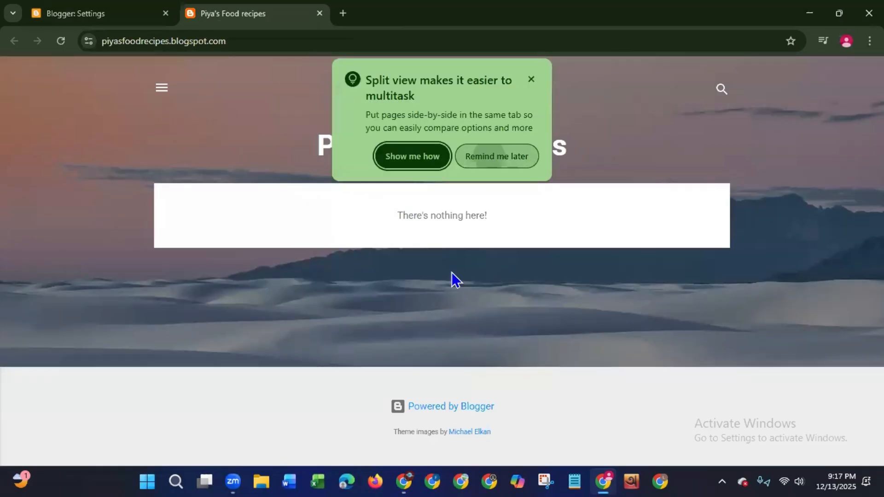
left_click(62, 46)
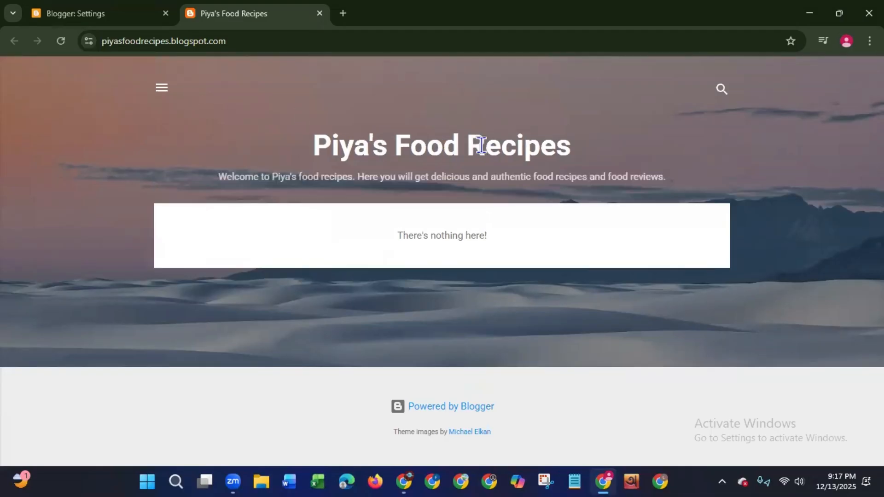
- Check the blog title and description displayed on the live blog's main page
left_click_drag(480, 146, 465, 150)
left_click_drag(222, 178, 705, 184)
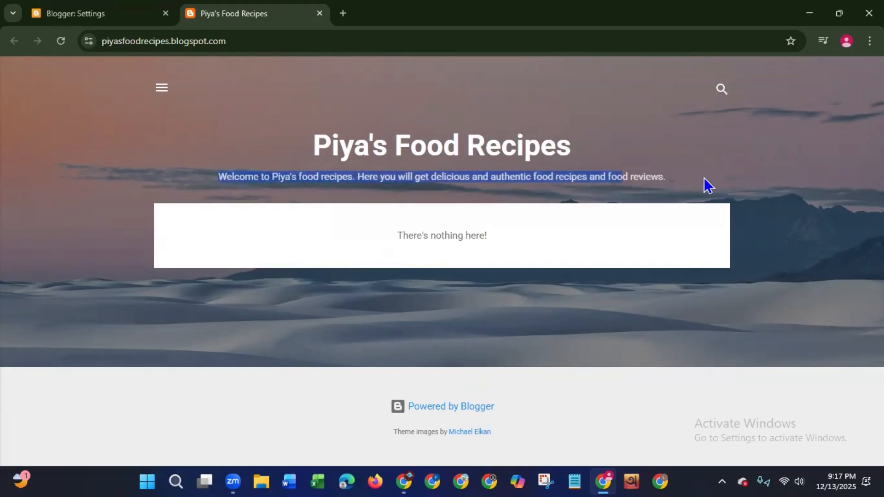
left_click(102, 283)
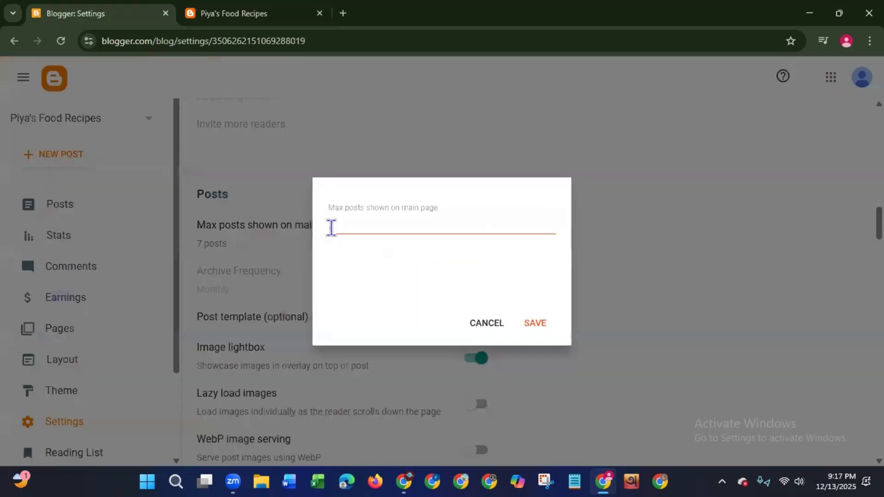
- Set the maximum posts shown on the main page to 5 and save it
type("7")
left_click(551, 221)
left_click(551, 221)
left_click(551, 230)
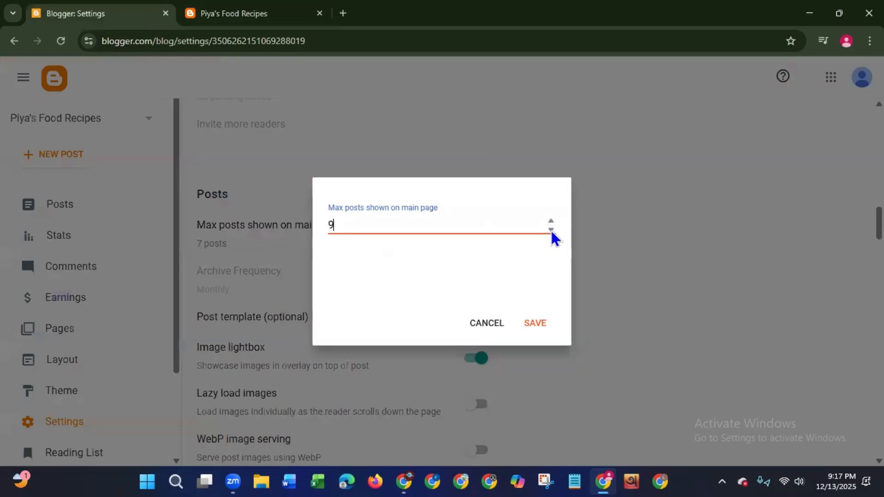
left_click(552, 230)
left_click(552, 230)
left_click(551, 229)
left_click(540, 325)
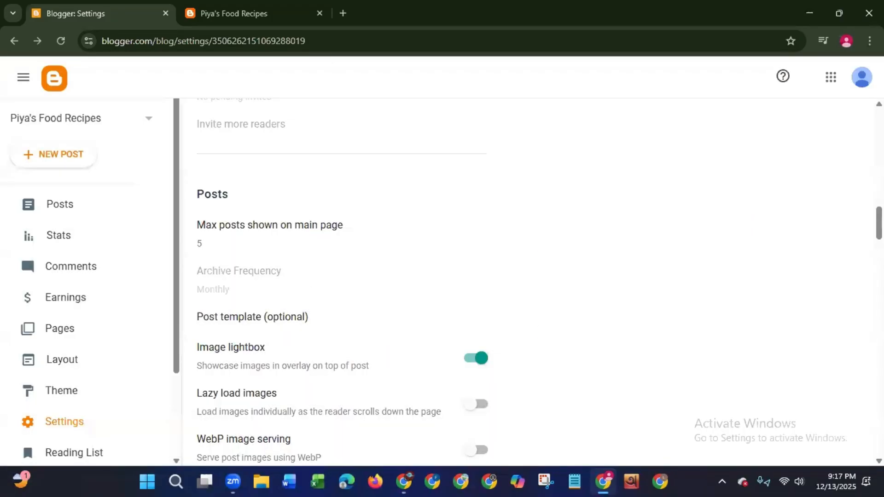
- Allow anyone, including anonymous readers, to comment on the blog, and save comment moderation as Never
scroll(539, 266, "down", 9)
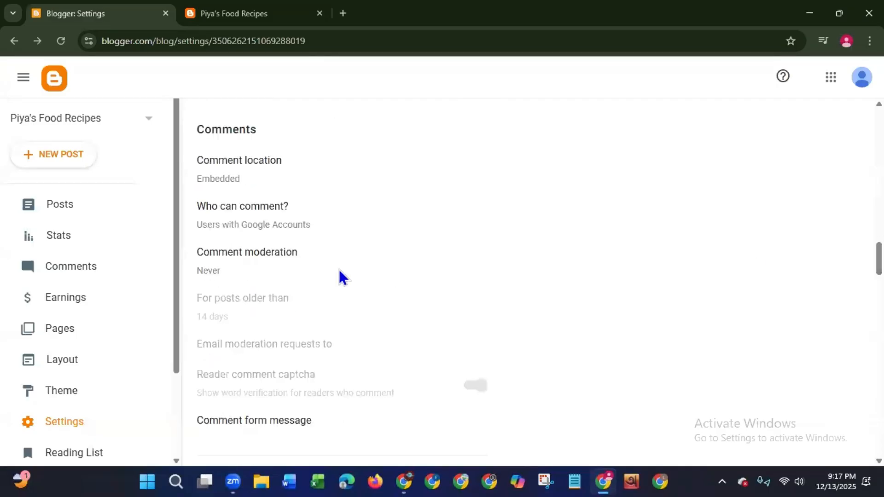
left_click(248, 208)
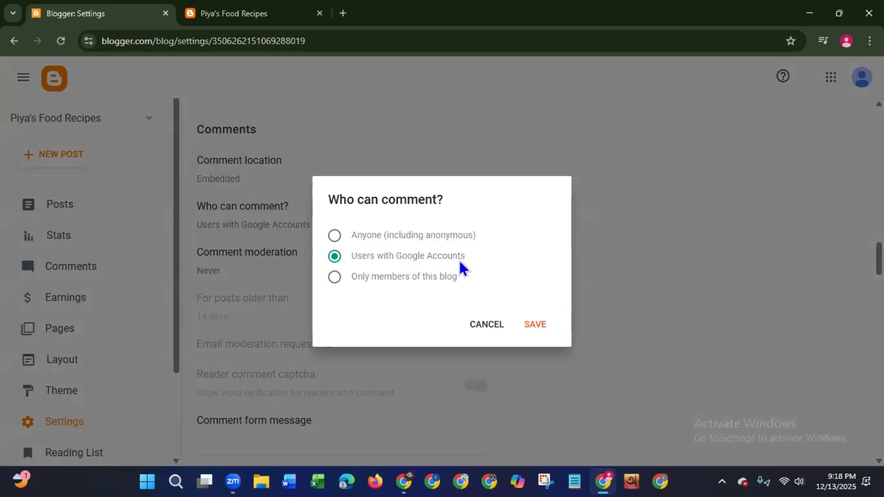
left_click_drag(459, 259, 403, 279)
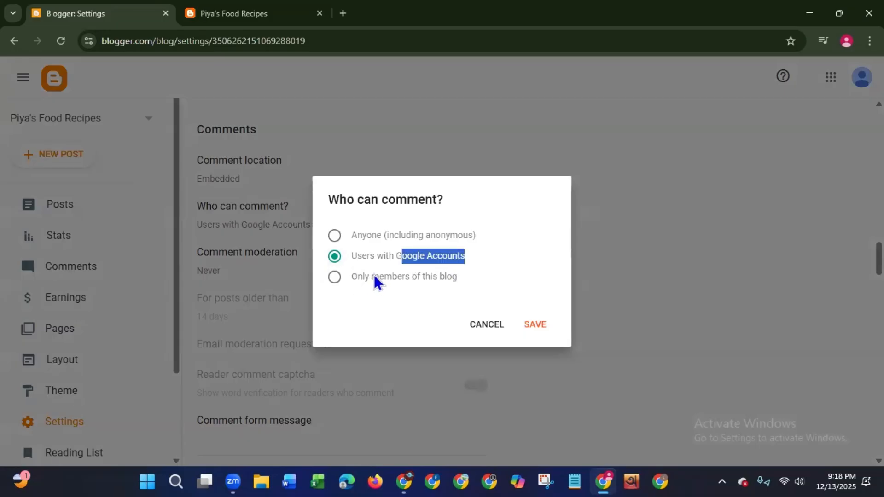
left_click_drag(373, 276, 462, 277)
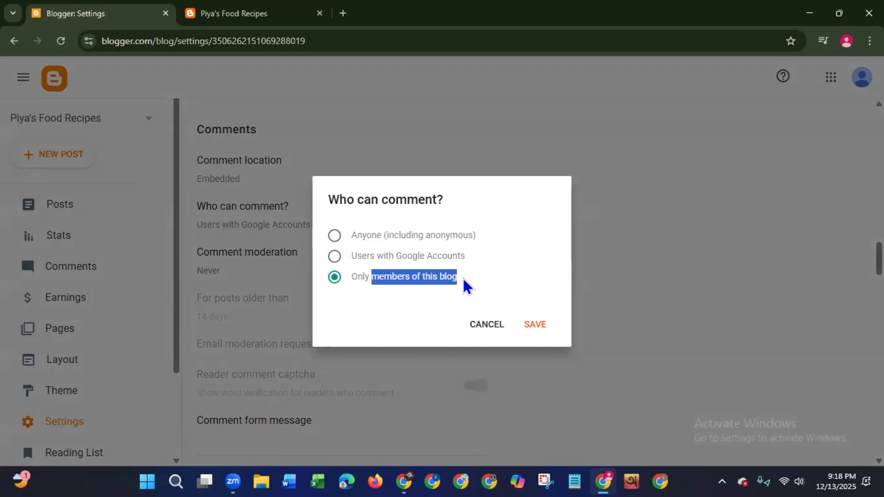
left_click(334, 236)
left_click(538, 329)
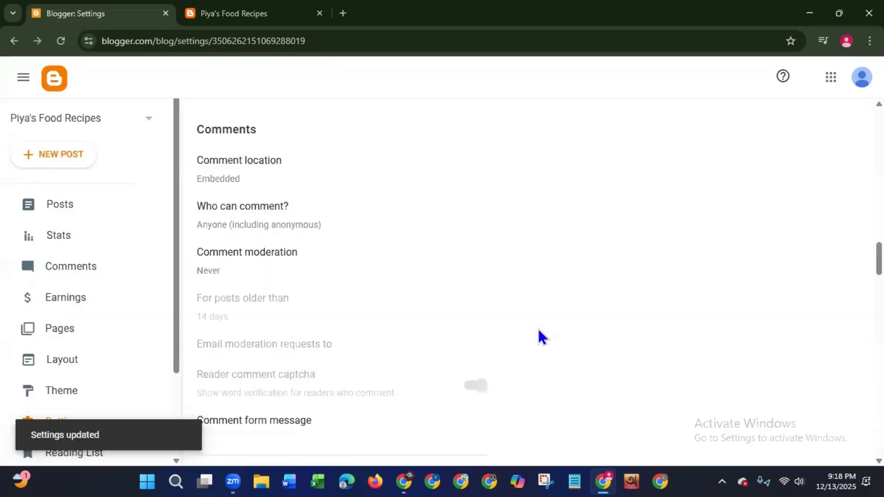
left_click(239, 257)
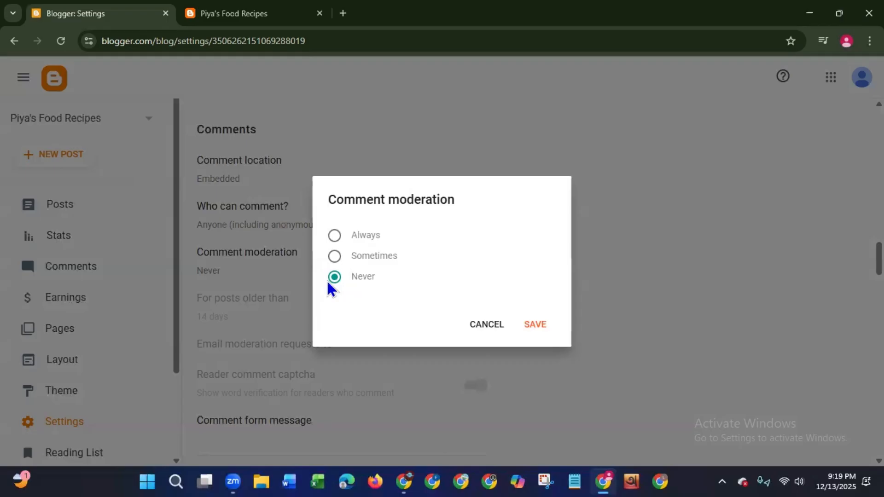
left_click(535, 324)
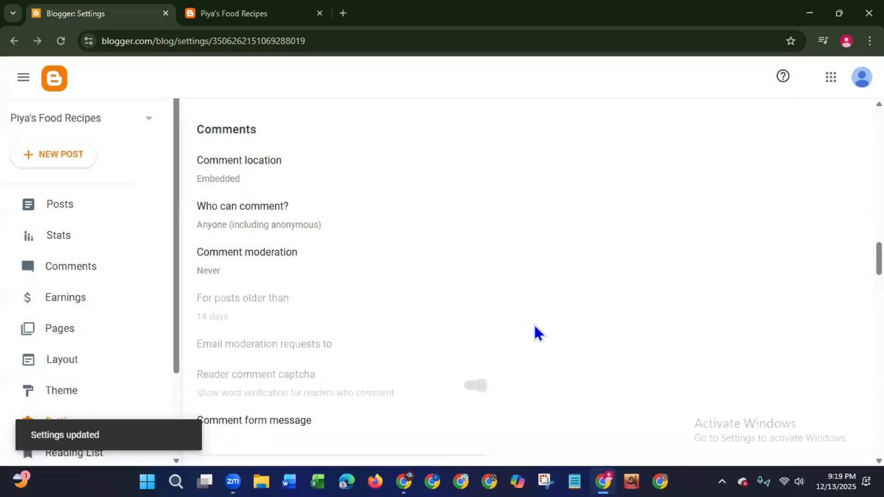
- Set the blog's time zone to (GMT+06:00) Bangladesh Standard Time – Dhaka and save it
scroll(803, 291, "down", 6)
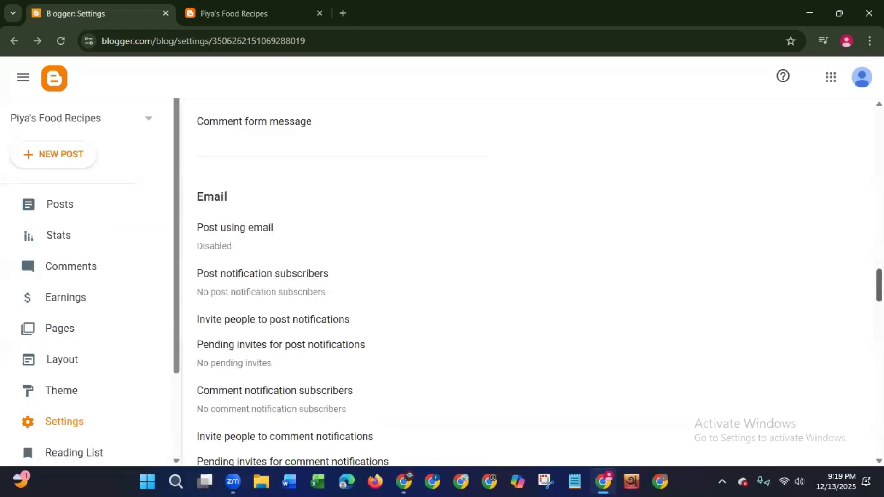
scroll(352, 375, "down", 3)
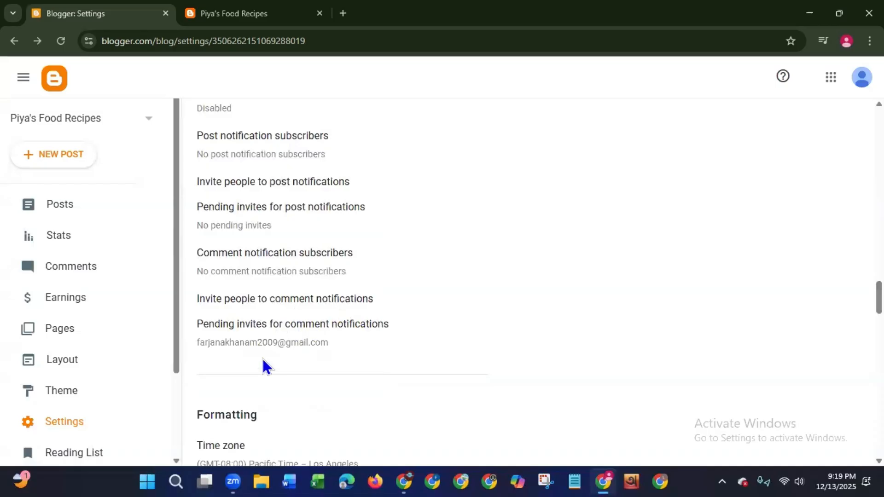
scroll(532, 286, "down", 6)
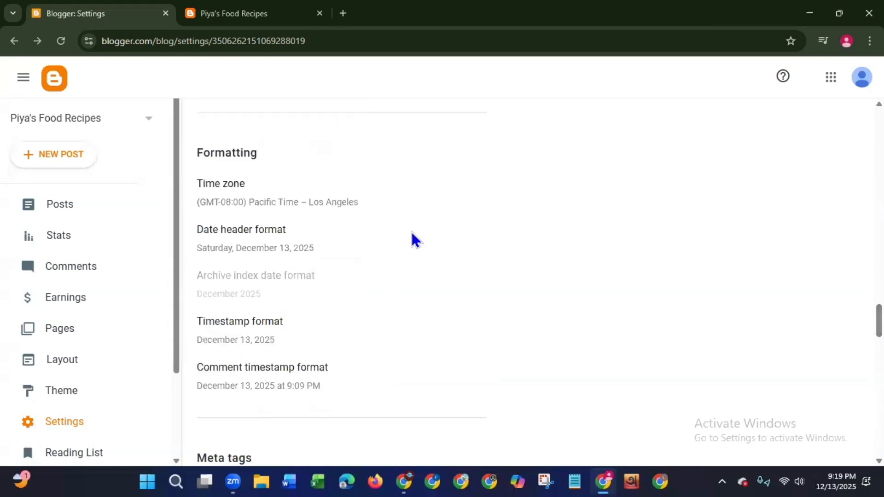
left_click(244, 206)
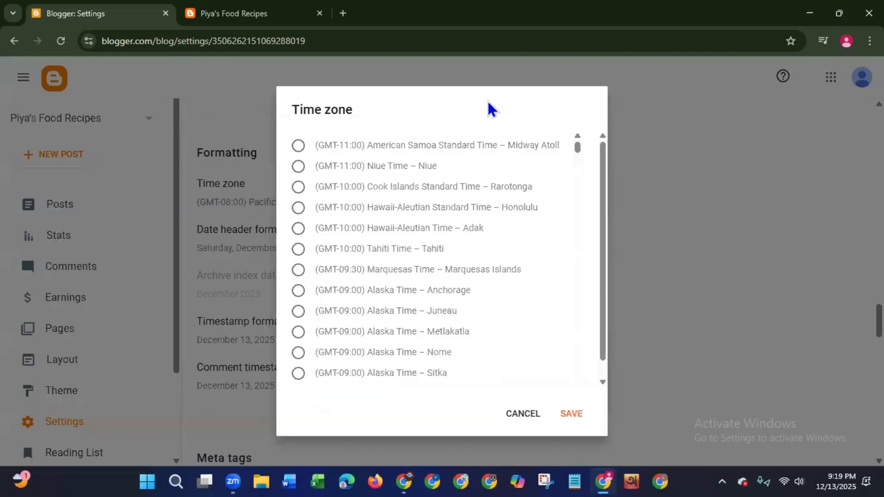
left_click_drag(576, 148, 574, 336)
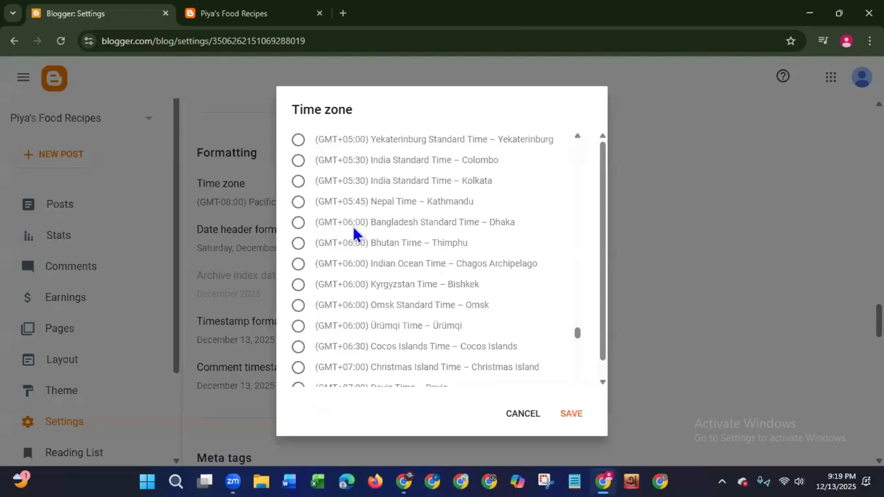
left_click(298, 223)
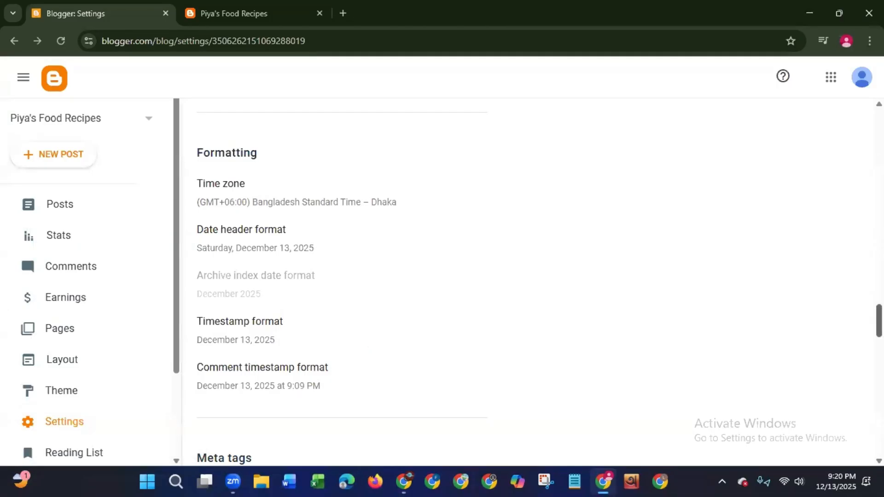
- Look over the remaining blog settings, and view the status filter options on the Posts page without choosing one
scroll(879, 321, "down", 15)
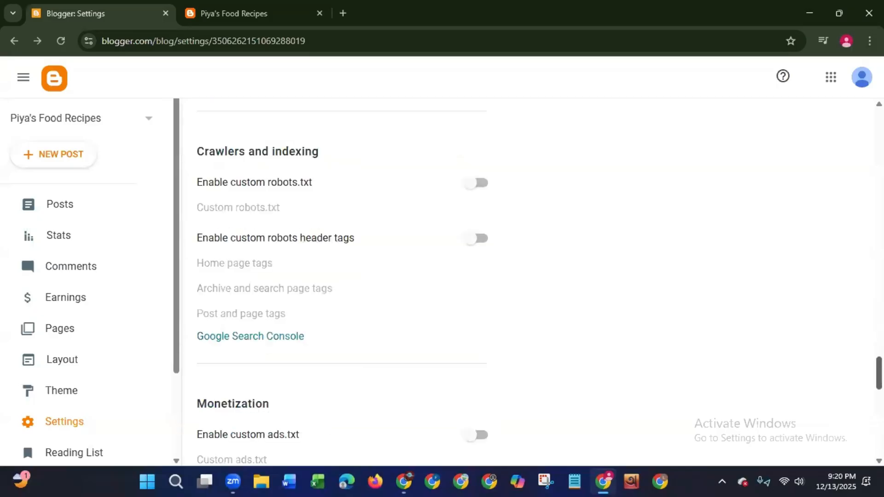
scroll(769, 128, "up", 15)
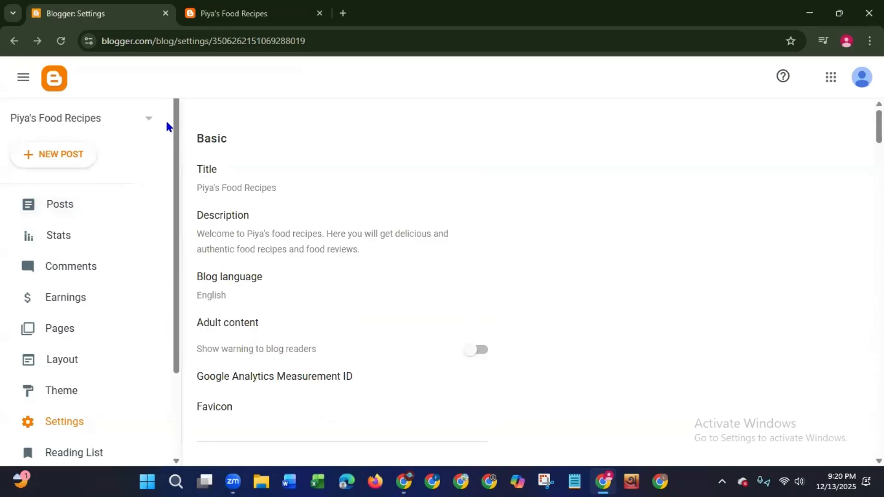
left_click(58, 206)
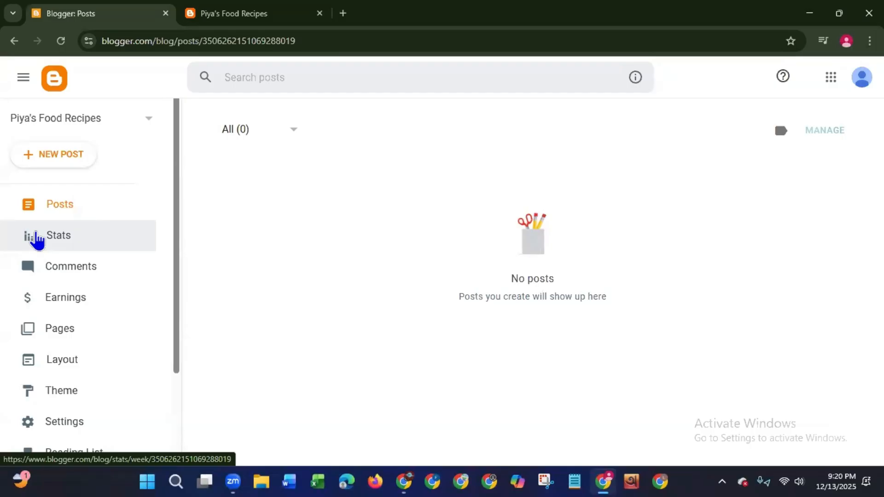
left_click(295, 130)
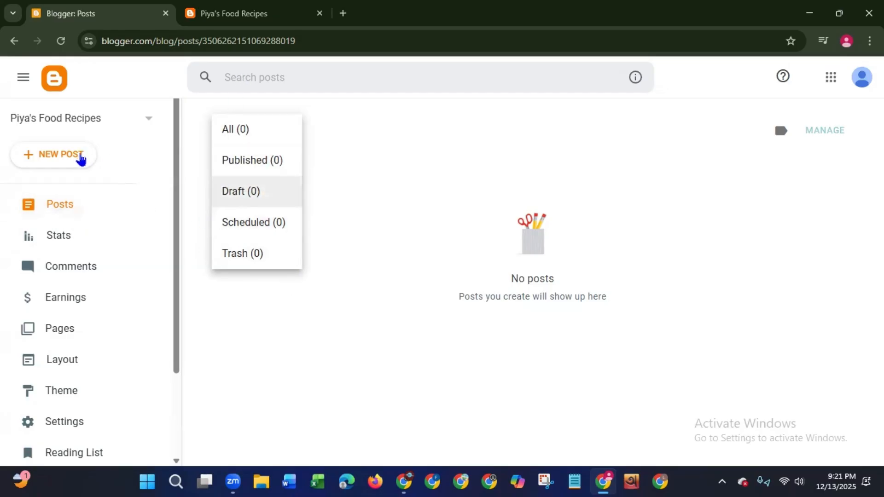
left_click(239, 336)
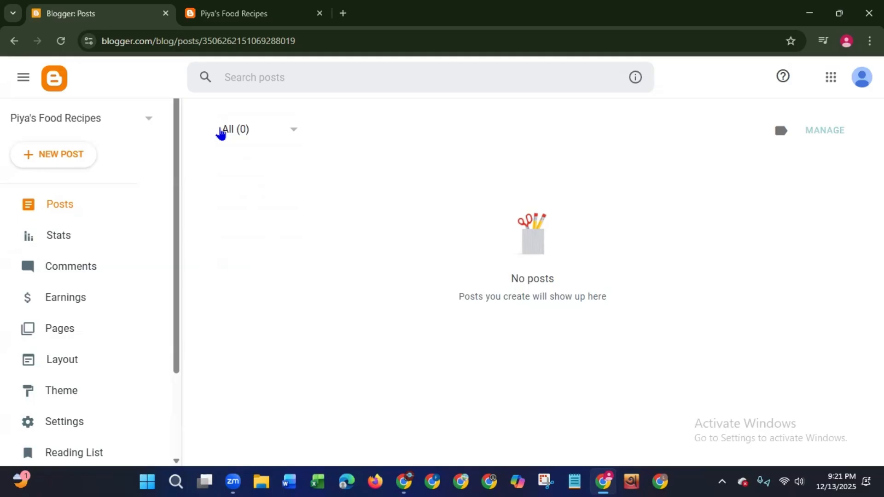
- Review the blog's Stats page, covering followers, posts, comments, view counts, the views chart, and post and page data
left_click(64, 243)
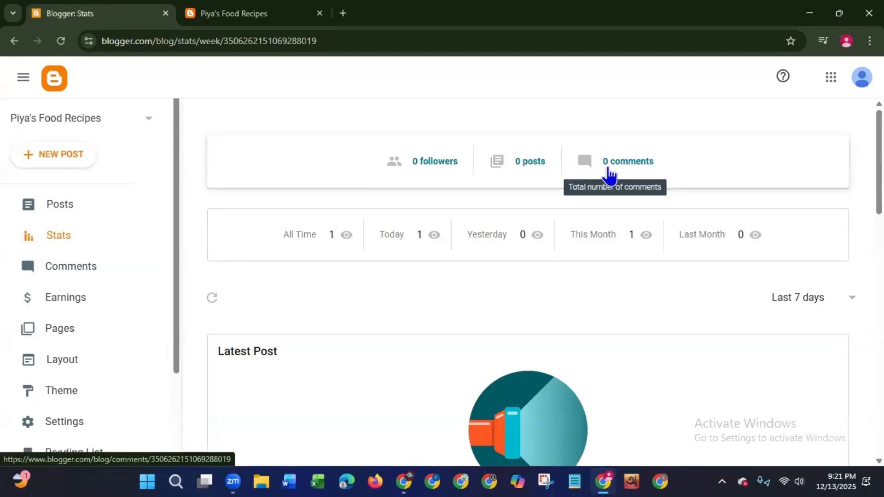
scroll(610, 175, "down", 2)
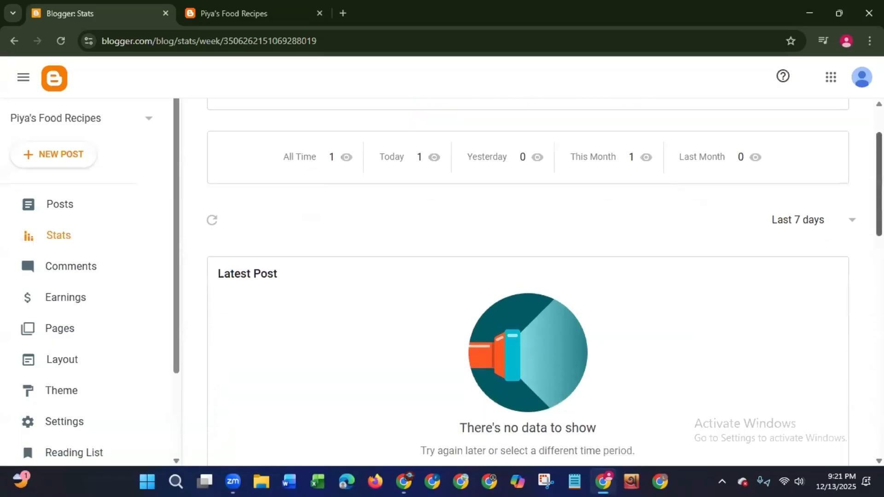
scroll(417, 277, "down", 3)
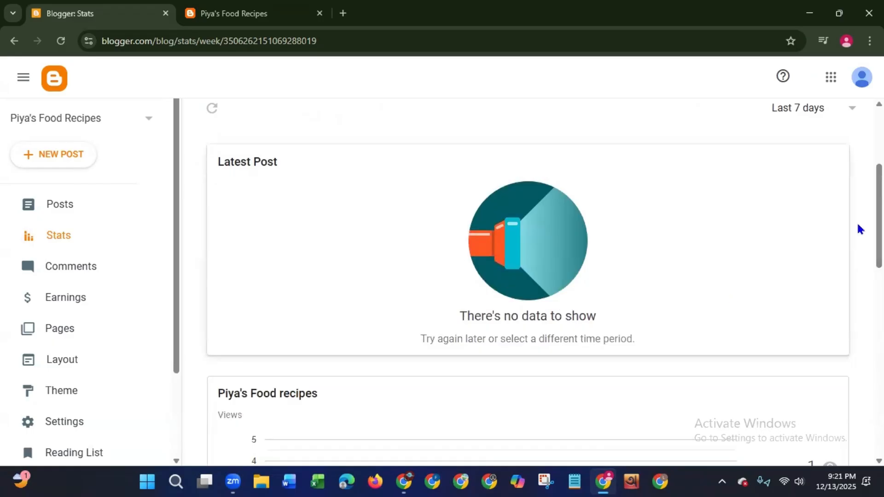
scroll(866, 231, "down", 4)
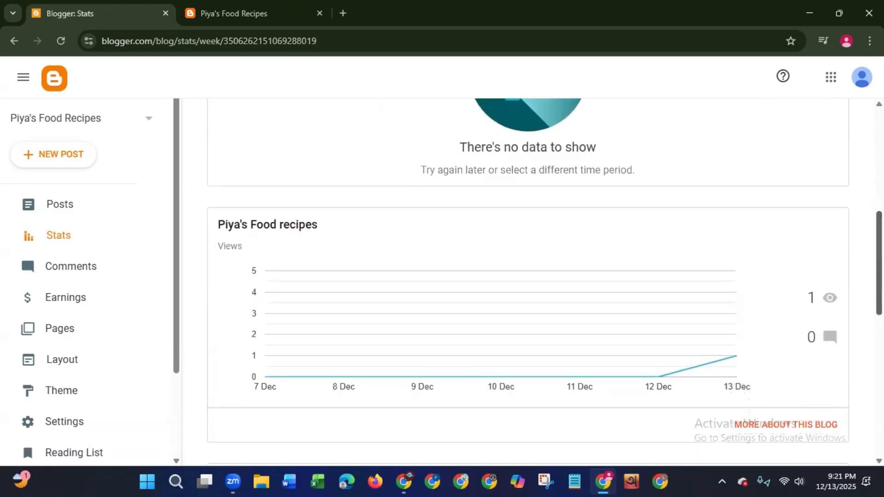
scroll(543, 276, "down", 3)
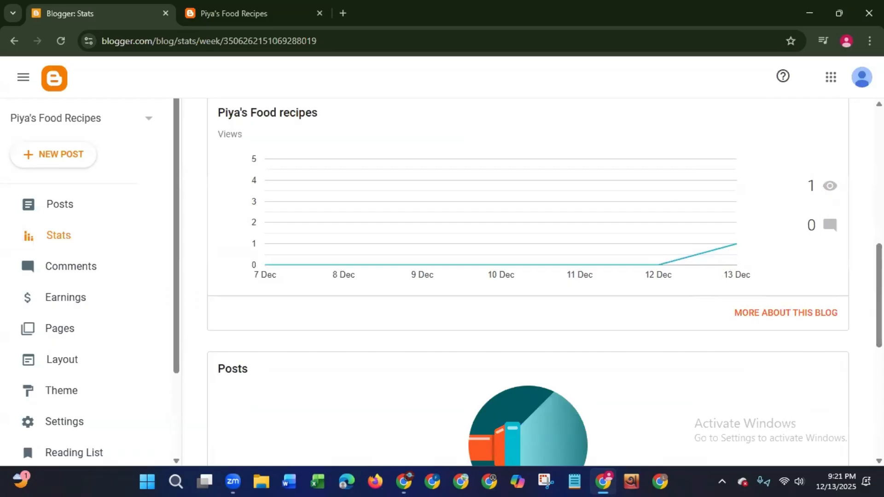
scroll(777, 252, "down", 5)
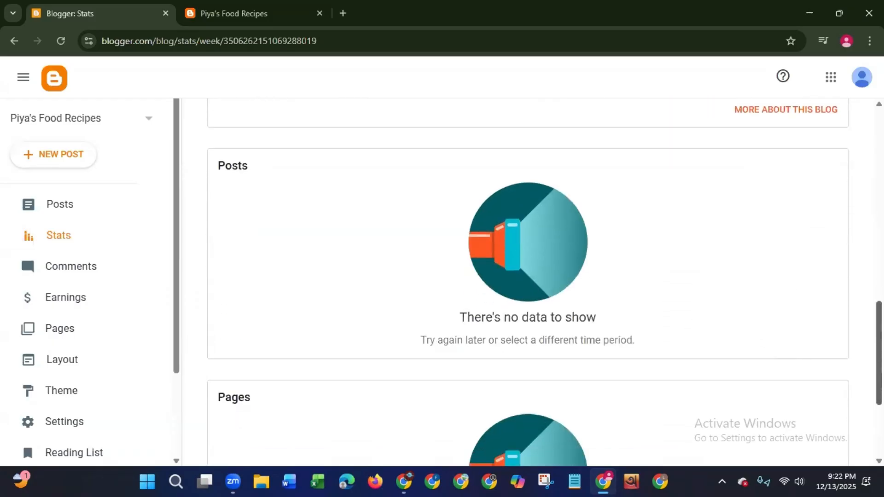
scroll(850, 385, "down", 3)
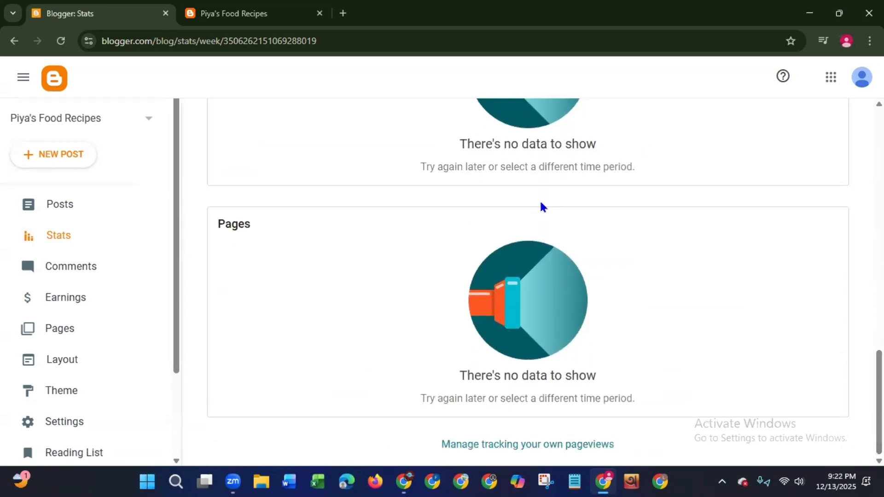
scroll(545, 282, "up", 15)
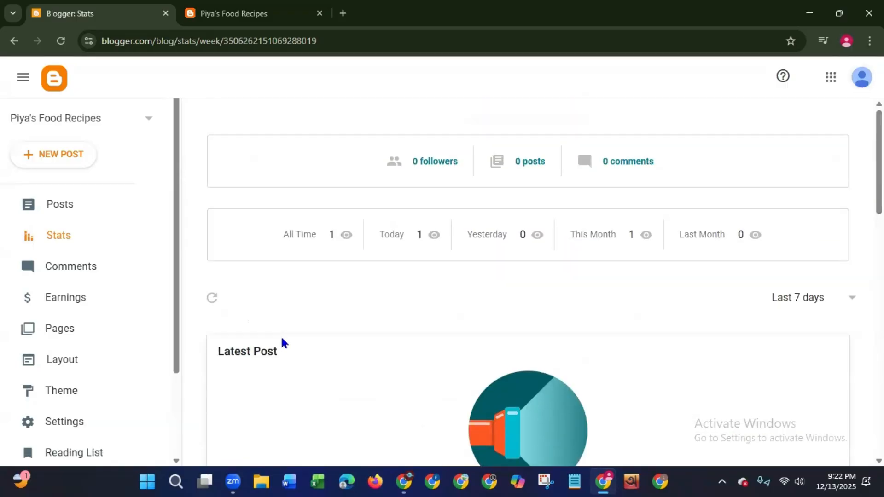
- View the status filter options on the Comments page without choosing one, and open the Earnings page
left_click(72, 272)
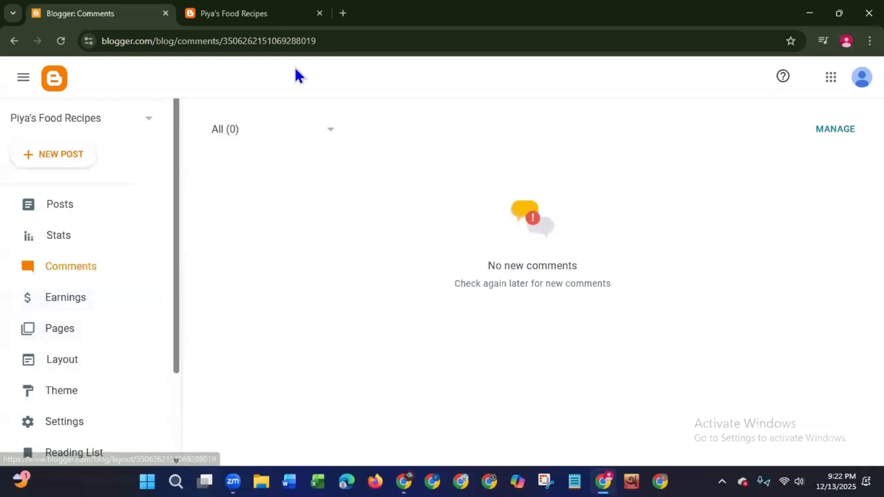
left_click(321, 132)
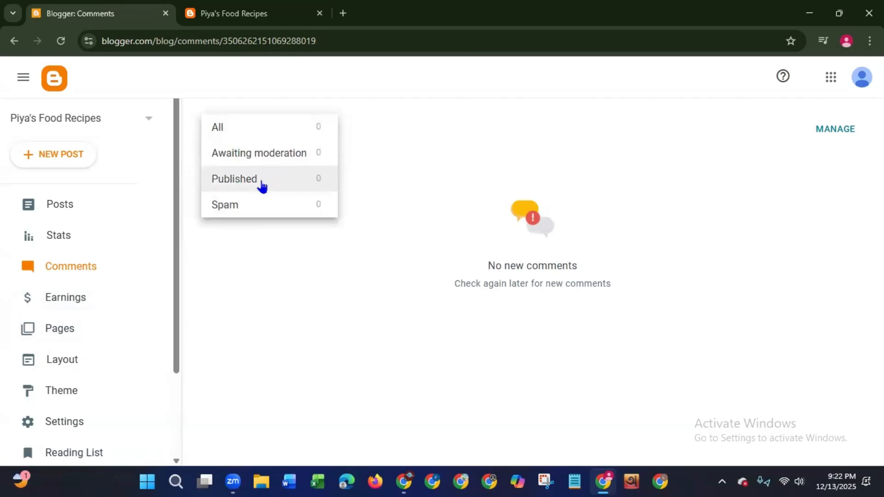
left_click(50, 302)
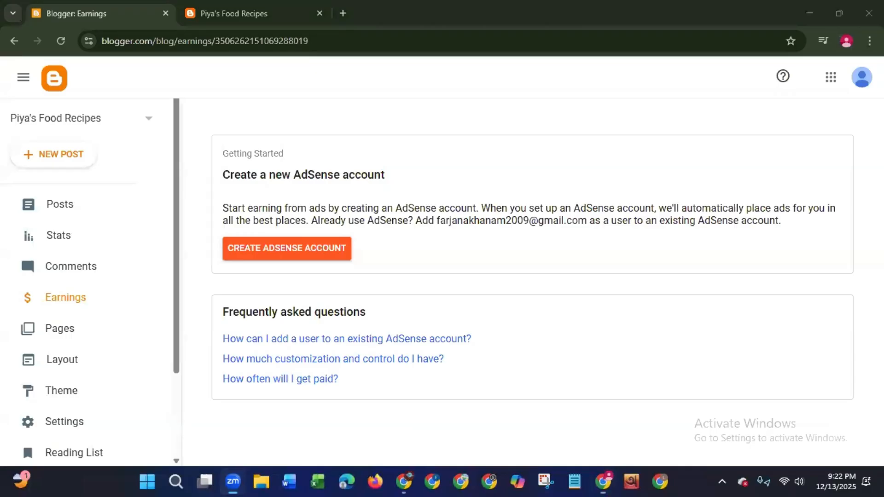
- Search Google in a new tab for "blogger monetization requirements" and expand the full AI Overview
left_click(343, 14)
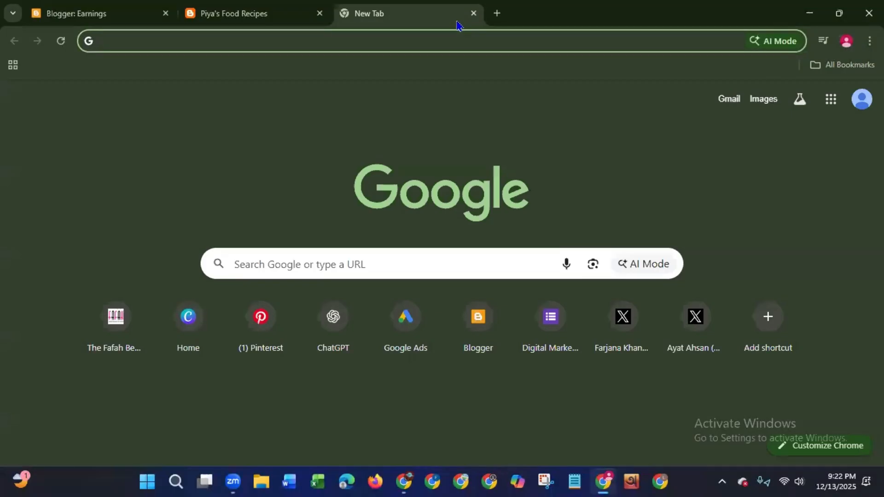
type("b")
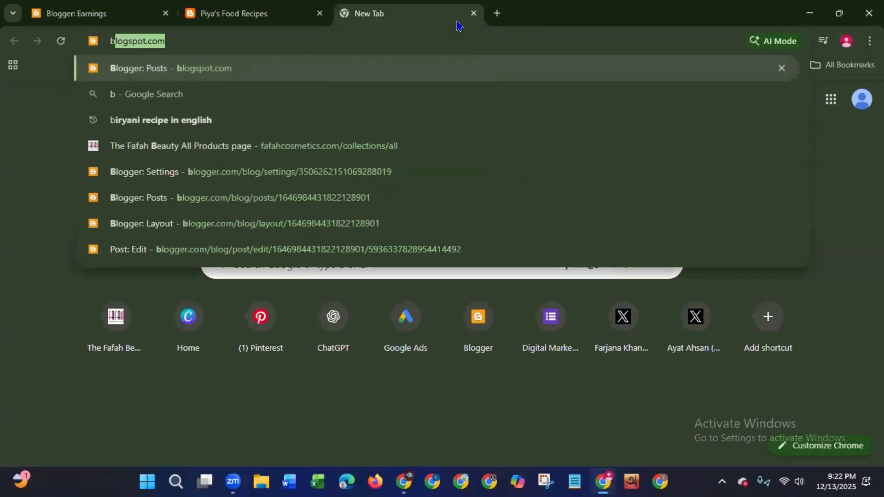
type("loge")
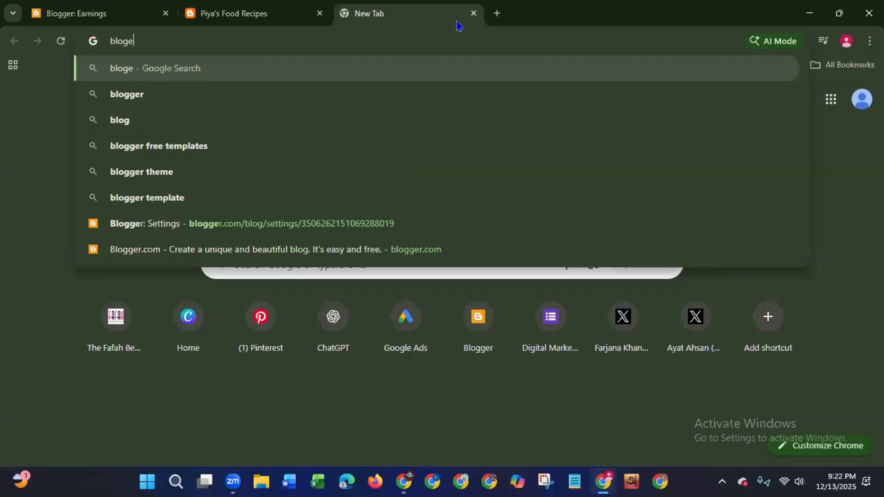
key("BackSpace")
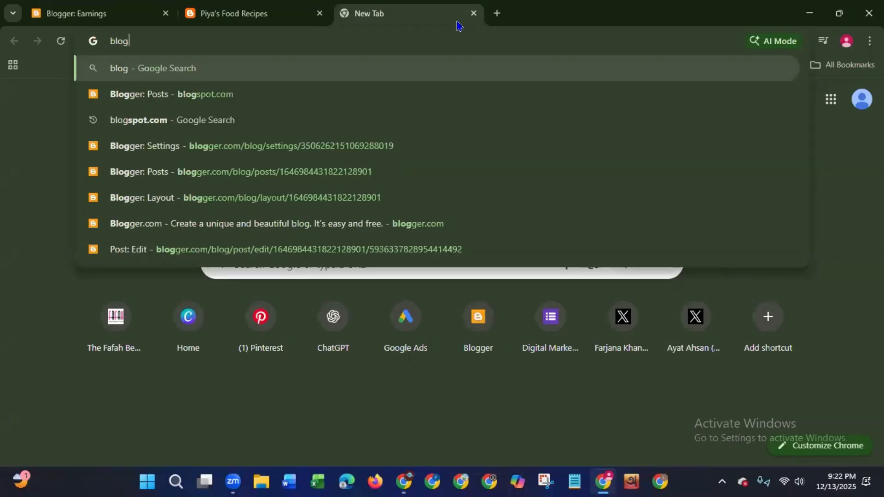
type("gers")
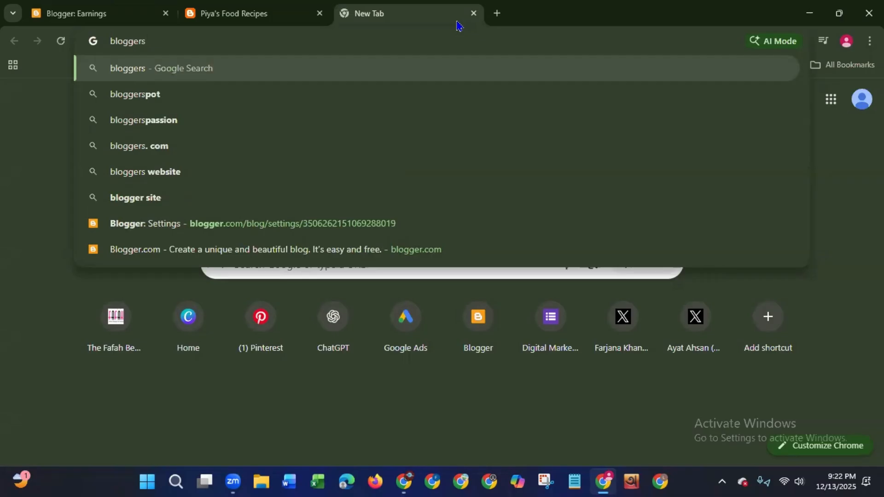
type(" m")
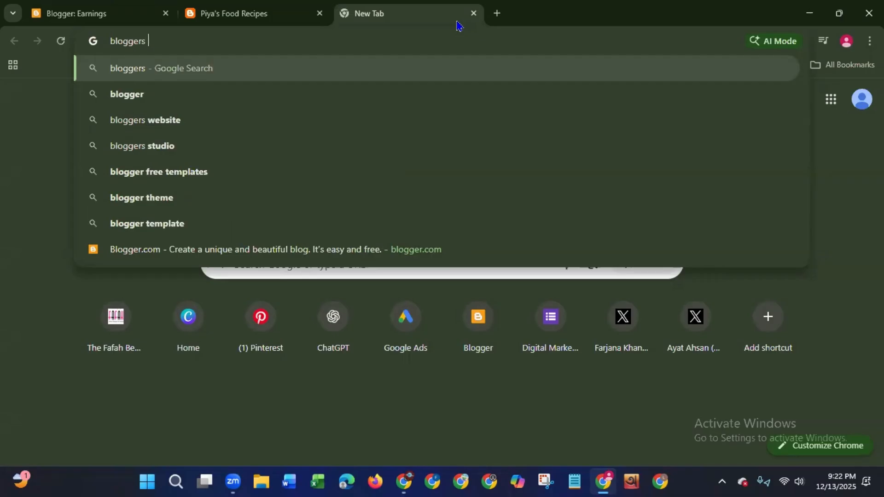
type("o")
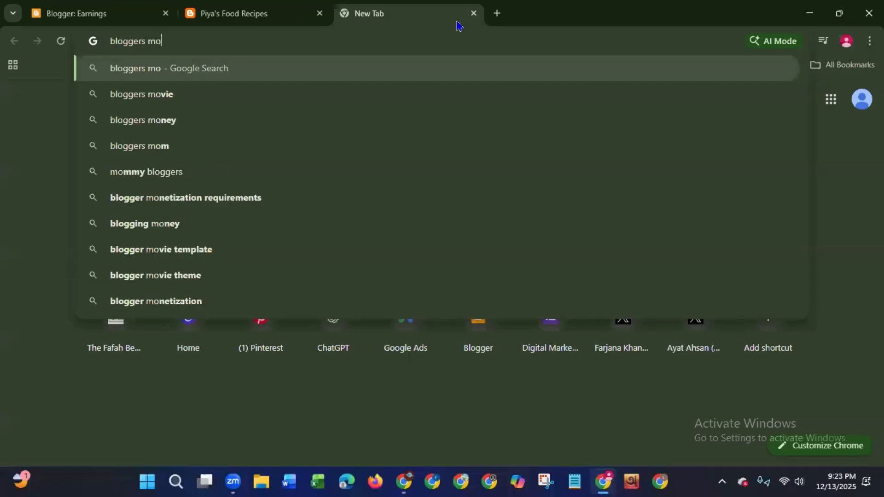
left_click(272, 197)
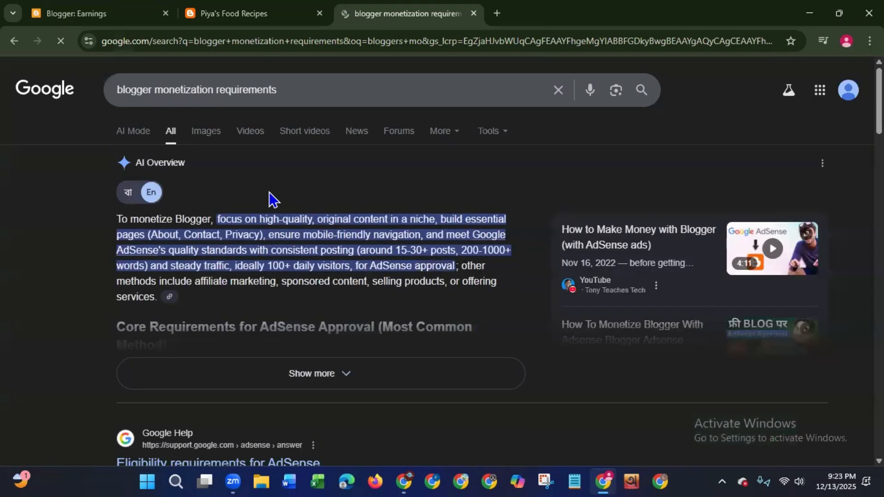
left_click(287, 373)
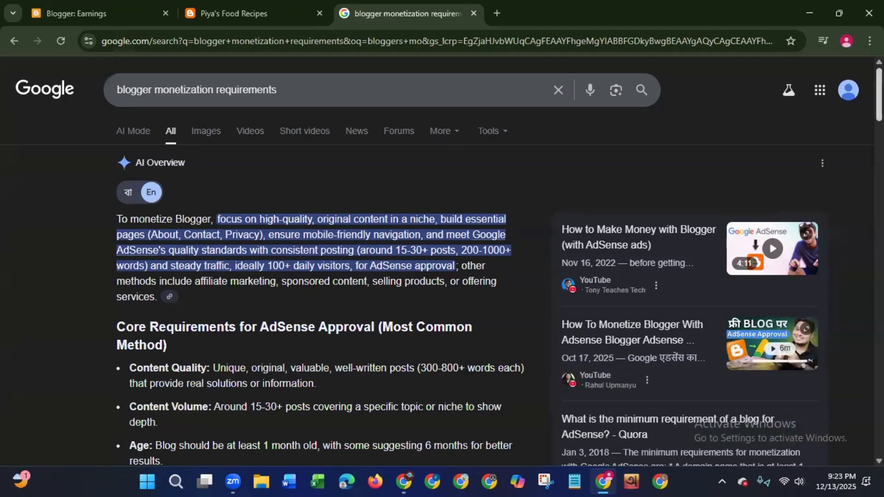
- Highlight the recommended number of posts and the word count in the AI Overview's opening summary
mouse_move(880, 95)
left_mouse_down()
mouse_move(879, 210)
mouse_move(879, 103)
left_mouse_up()
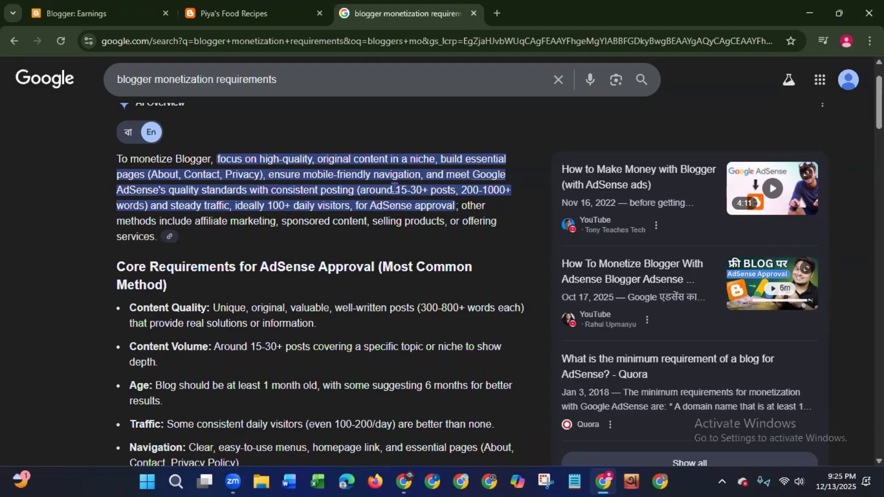
left_click_drag(396, 188, 457, 194)
left_click(465, 192)
left_click_drag(466, 191, 511, 193)
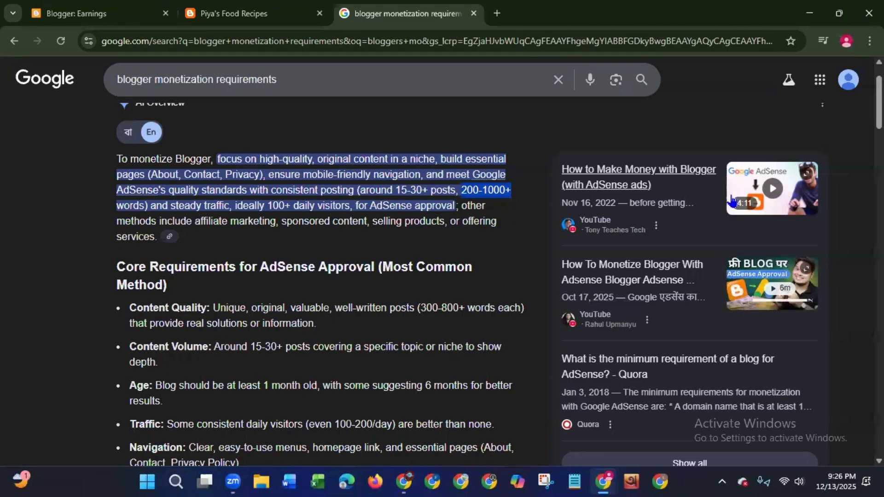
- Read the Content Quality requirement for AdSense approval, highlighting its label, originality, word count and usefulness criteria
scroll(226, 177, "down", 3)
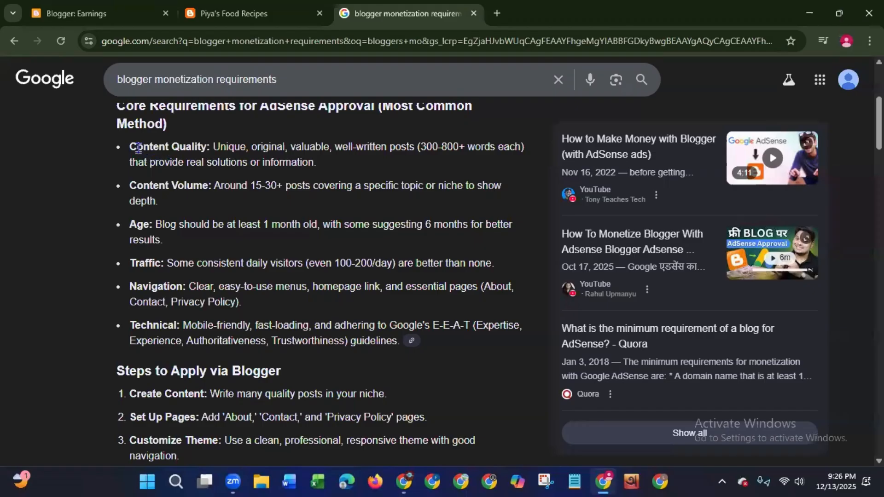
left_click_drag(130, 146, 213, 147)
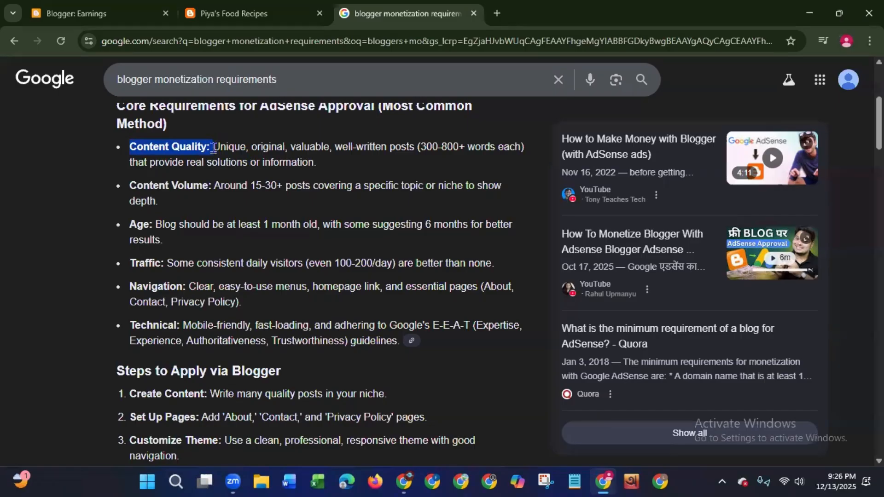
left_click_drag(214, 148, 349, 149)
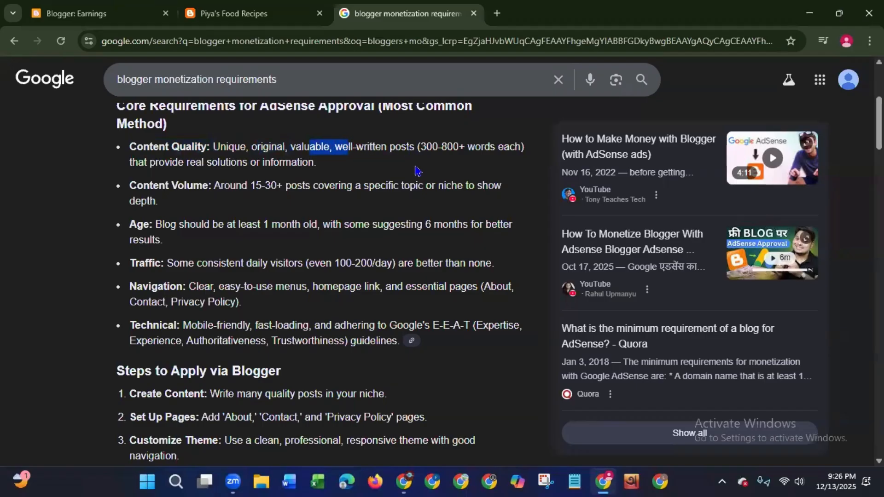
left_click_drag(426, 147, 515, 146)
left_click_drag(159, 162, 327, 167)
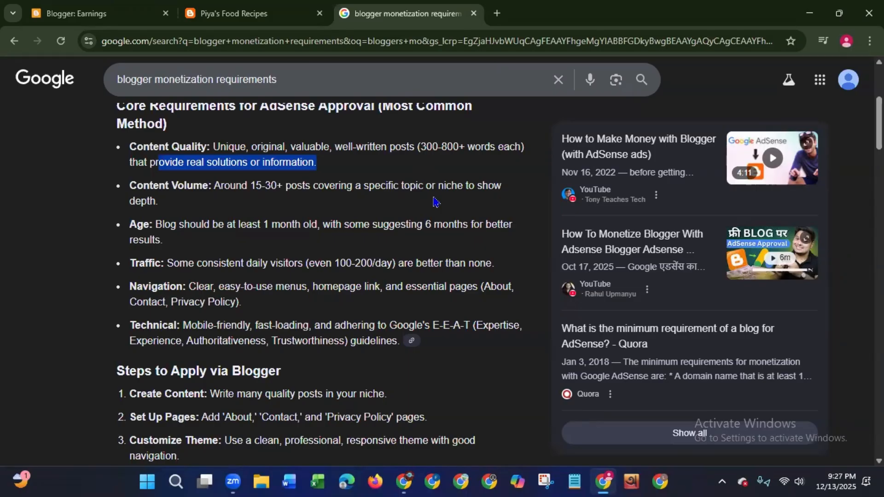
- Highlight the minimum blog age and the suggested longer age in the Age requirement
left_click(158, 221)
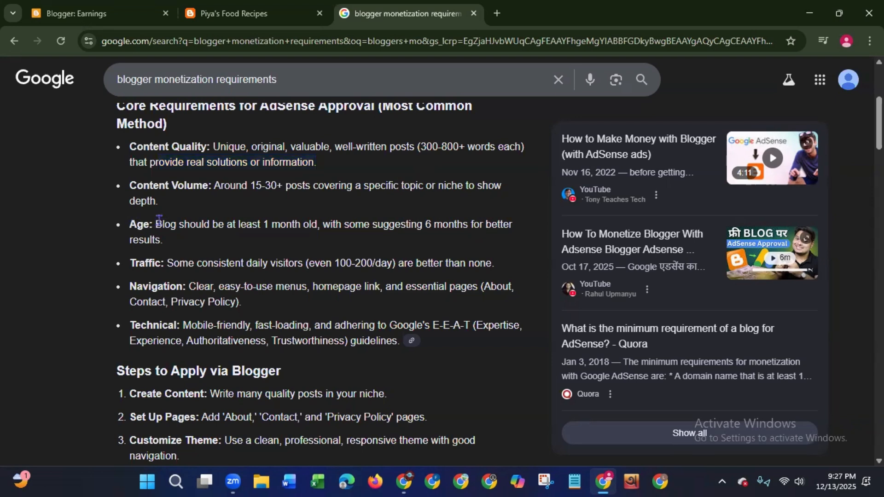
left_click_drag(158, 221, 318, 225)
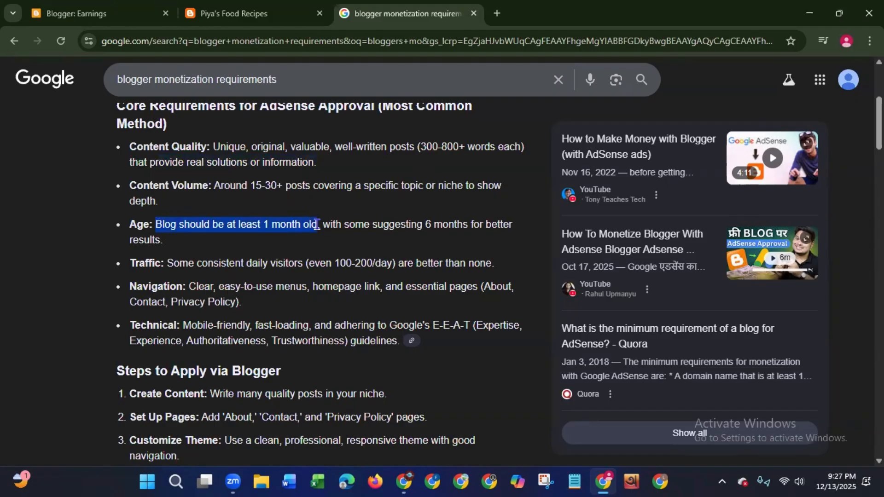
left_click(369, 223)
left_click_drag(369, 223, 515, 238)
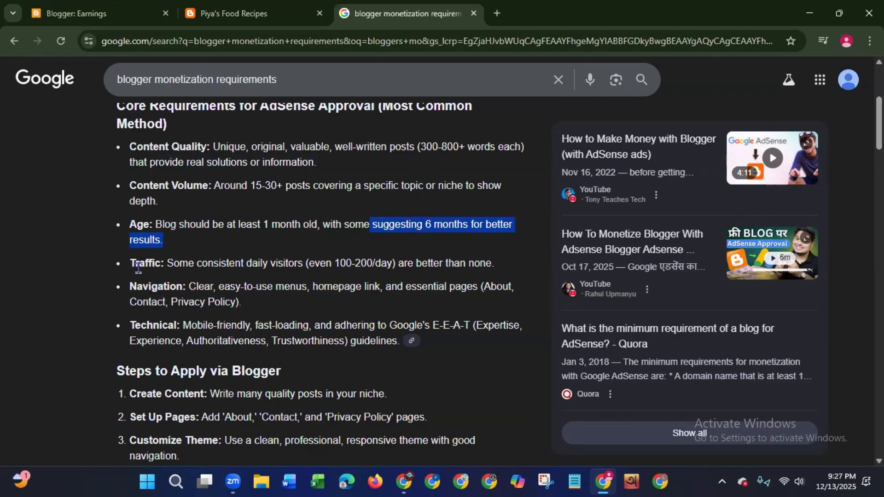
- Highlight the daily visitor guideline, the Navigation requirement and the Technical requirement in the AdSense approval list
left_click_drag(128, 267, 148, 265)
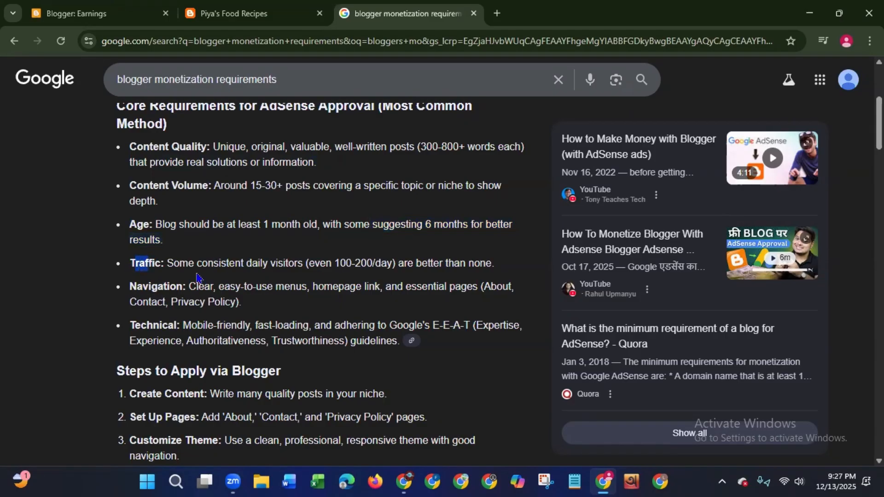
left_click_drag(252, 267, 397, 267)
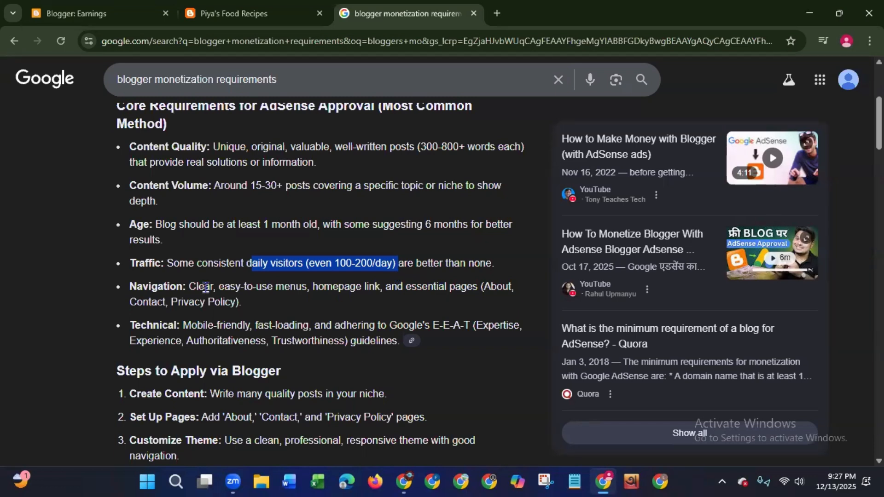
left_click_drag(199, 287, 482, 301)
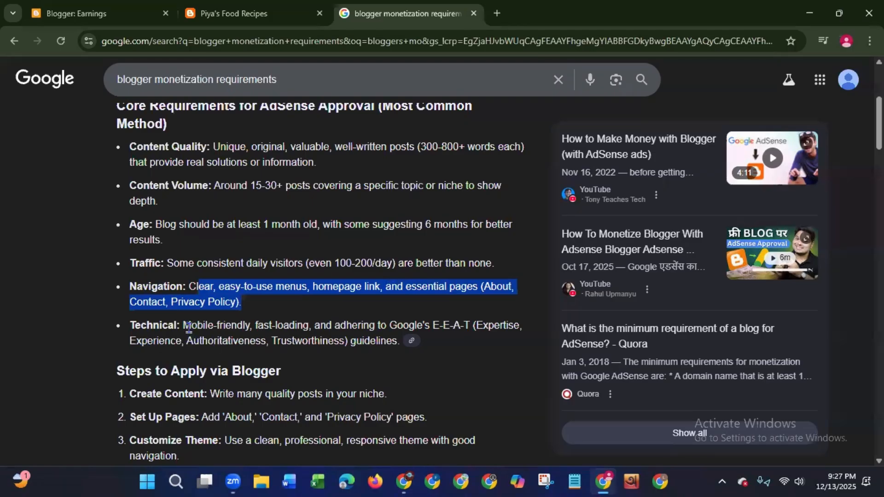
left_click_drag(186, 325, 480, 351)
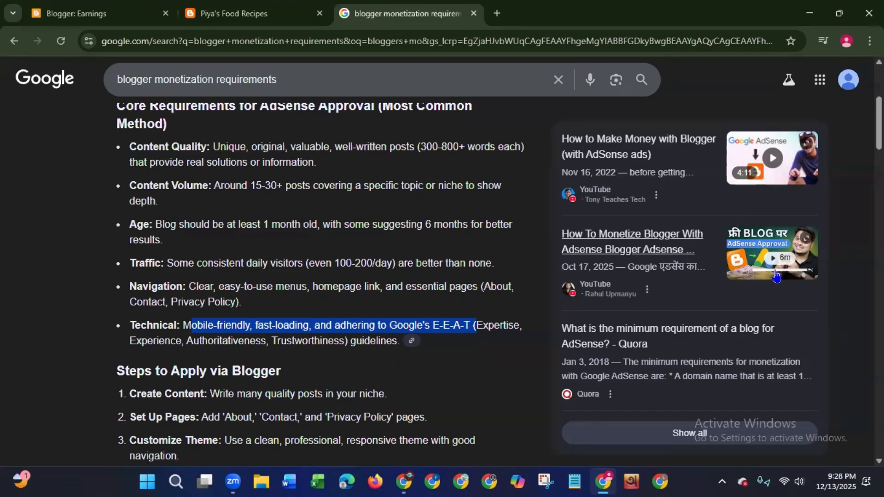
- Review the Alternative Monetization Methods section, highlighting its heading and the Digital Products and Services descriptions
scroll(362, 336, "down", 4)
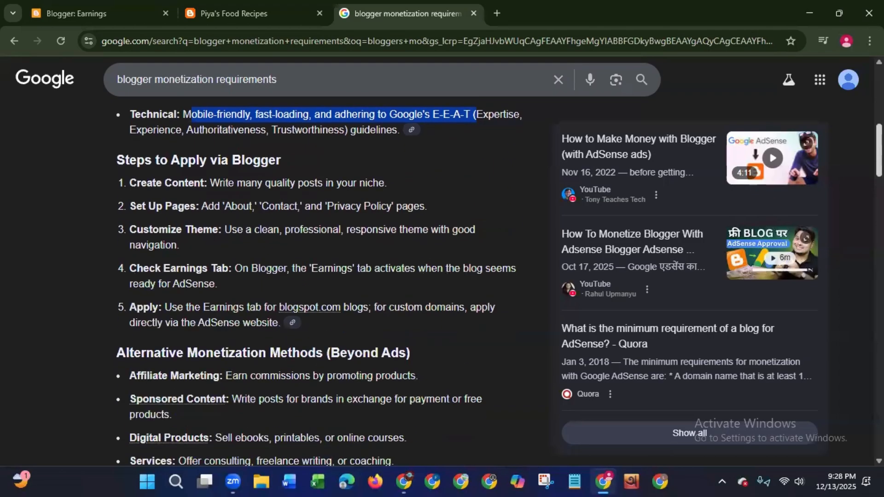
scroll(319, 285, "down", 1)
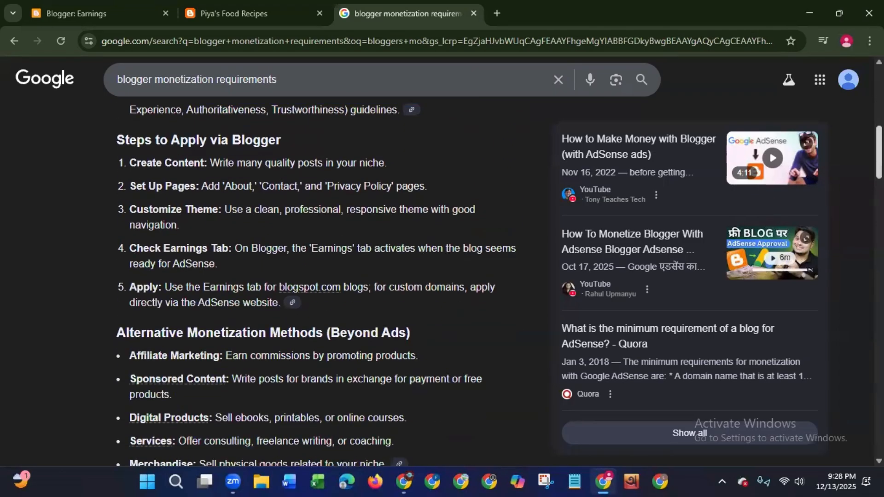
scroll(500, 286, "down", 3)
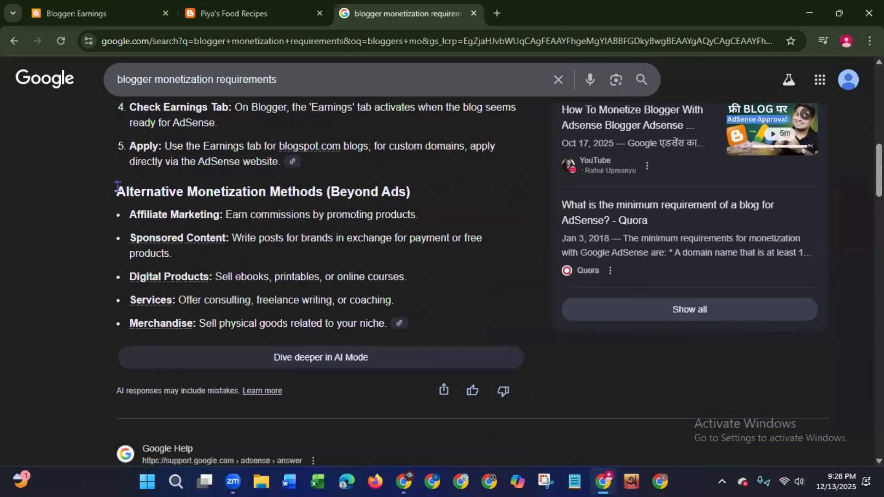
left_click_drag(117, 187, 453, 186)
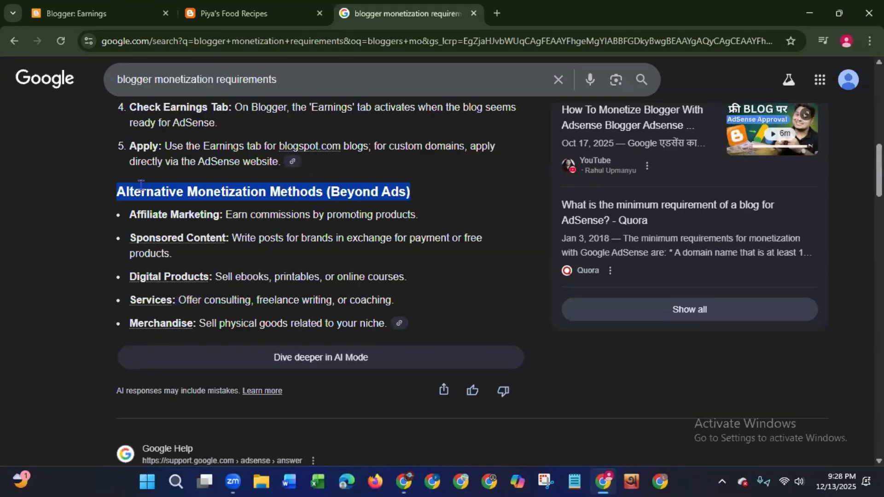
left_click_drag(219, 278, 428, 287)
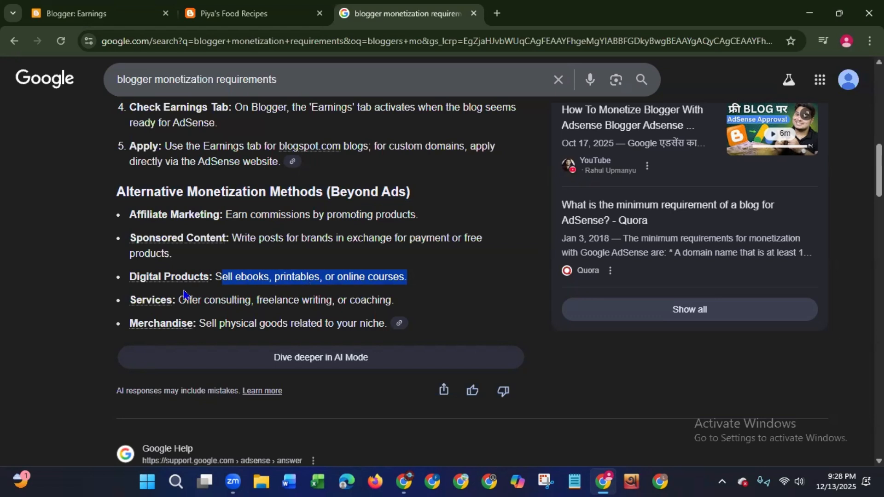
left_click_drag(186, 300, 419, 316)
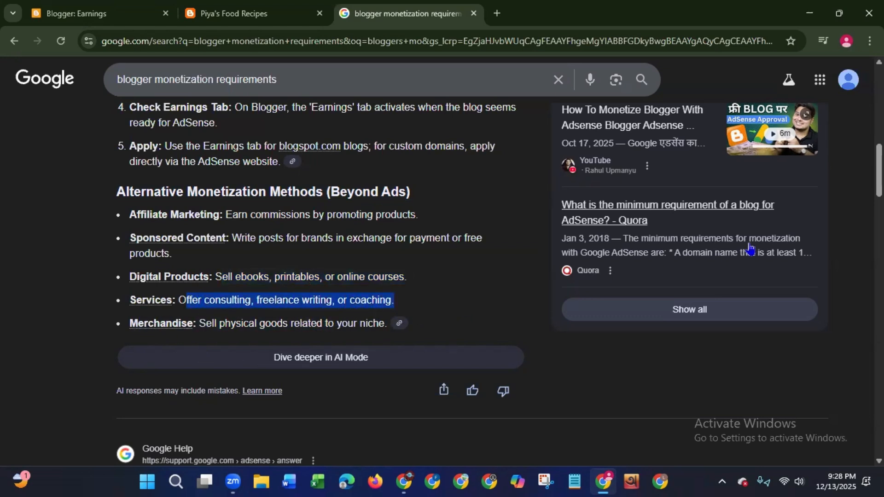
- Expand the People also ask answers on monetizing Google Blogger and pay per 1,000 views, and highlight the earnings range
scroll(878, 180, "down", 2)
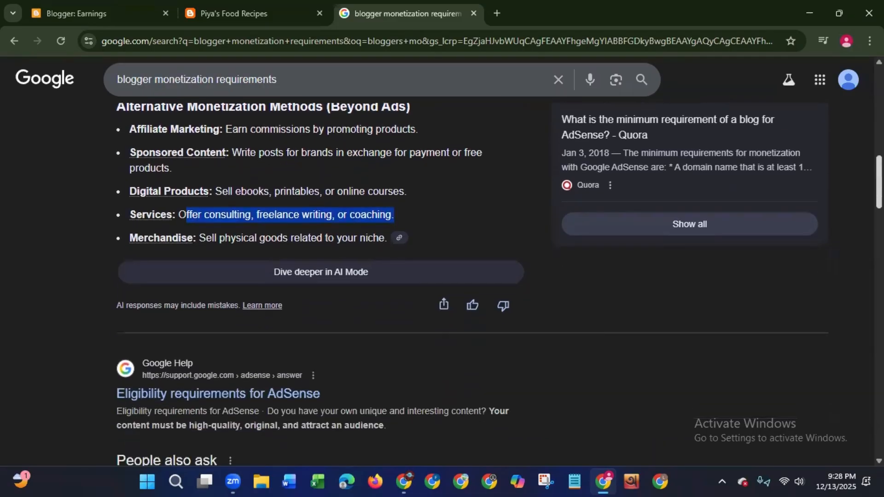
scroll(864, 214, "down", 5)
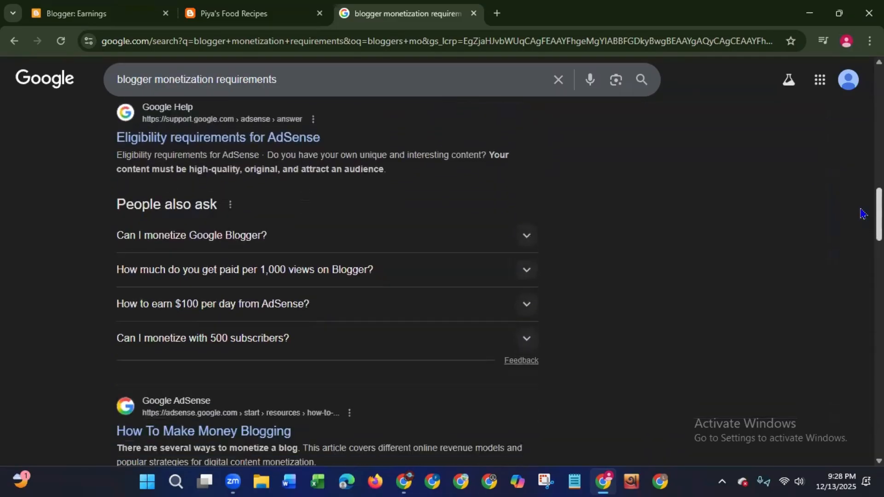
scroll(866, 213, "down", 1)
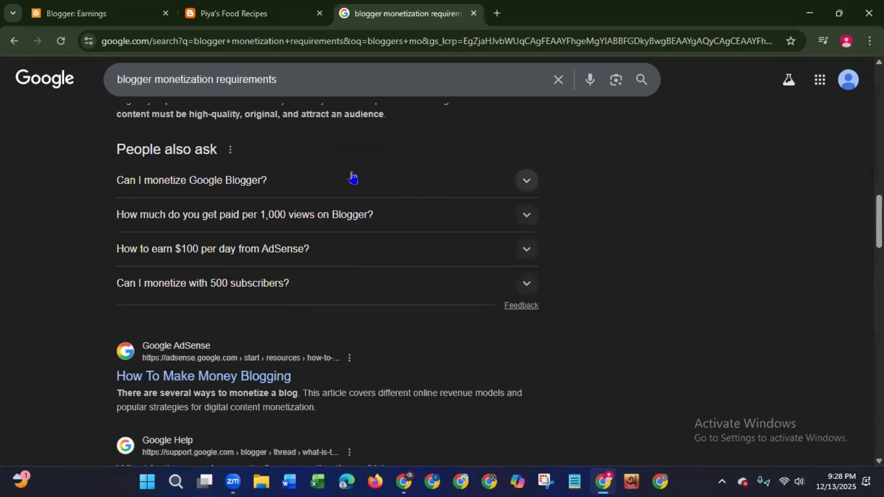
left_click(532, 186)
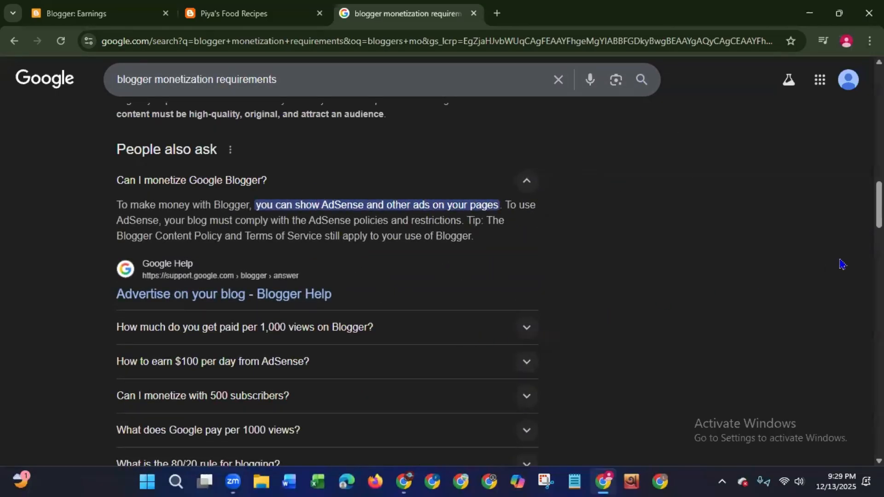
scroll(437, 281, "down", 3)
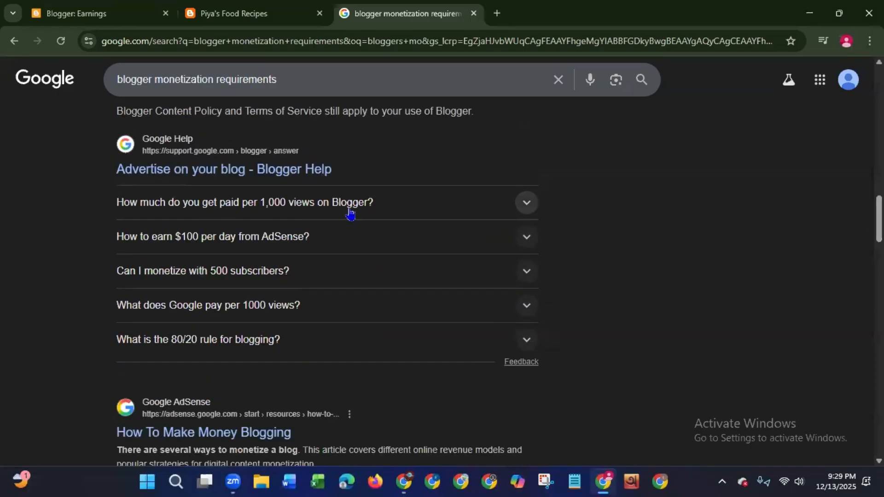
left_click(525, 207)
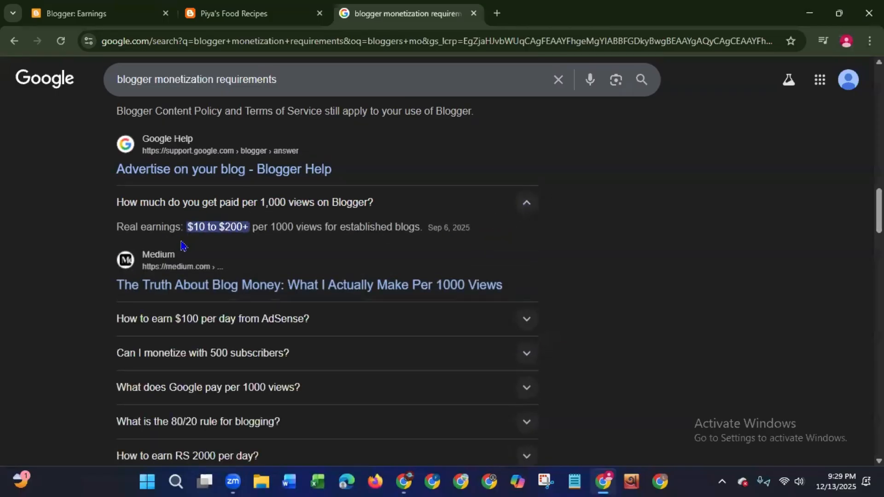
left_click_drag(188, 227, 241, 241)
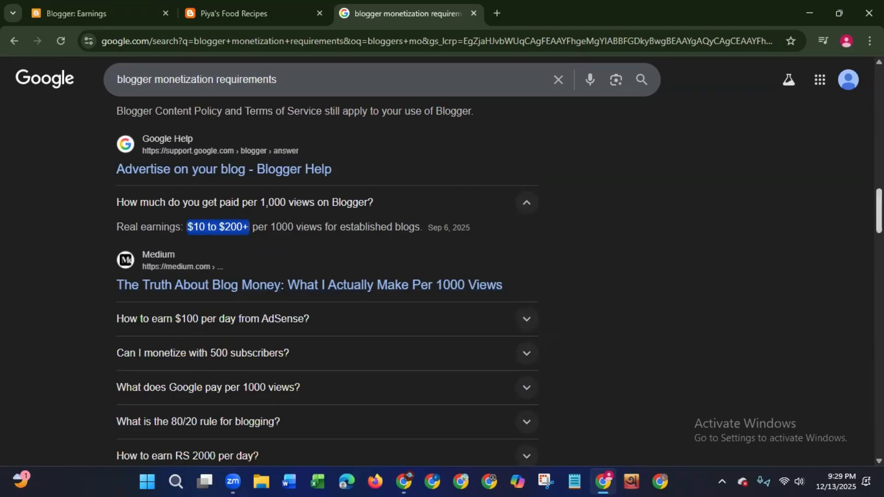
- Expand the answer on monetizing with 500 subscribers, look through the remaining results on blogger monetization requirements, and return to the AI Overview
scroll(199, 227, "down", 3)
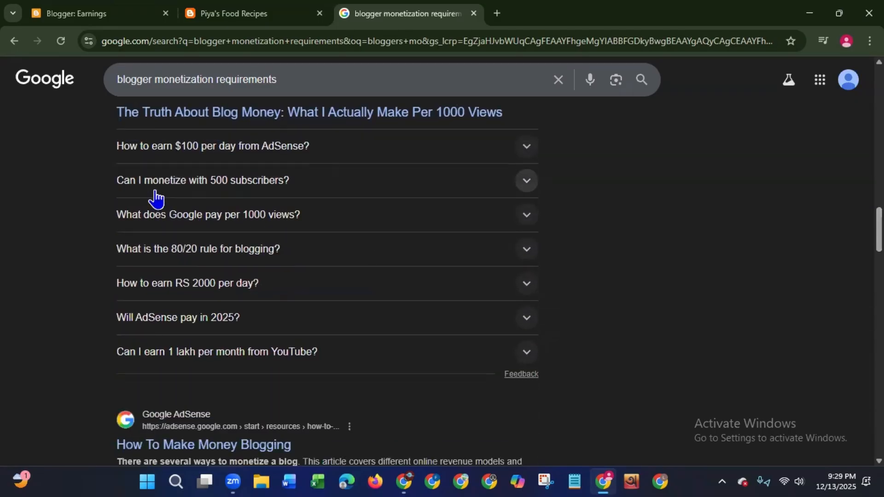
left_click(215, 183)
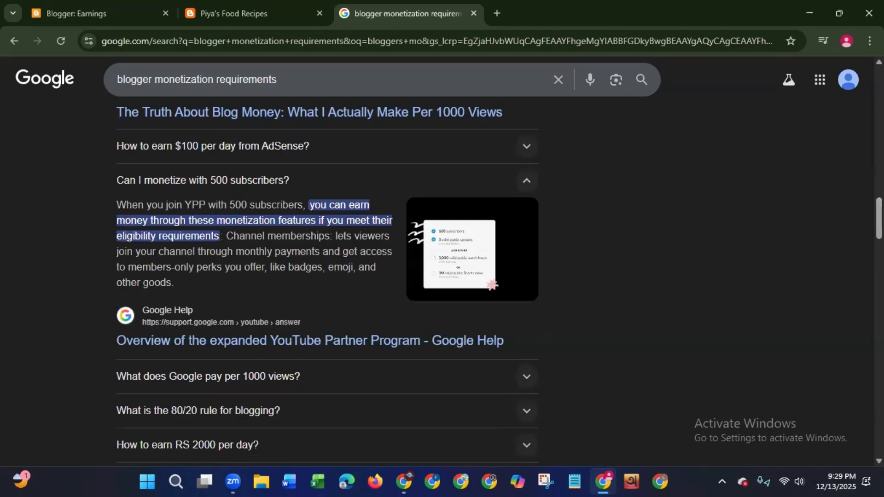
scroll(728, 233, "down", 8)
scroll(727, 233, "down", 3)
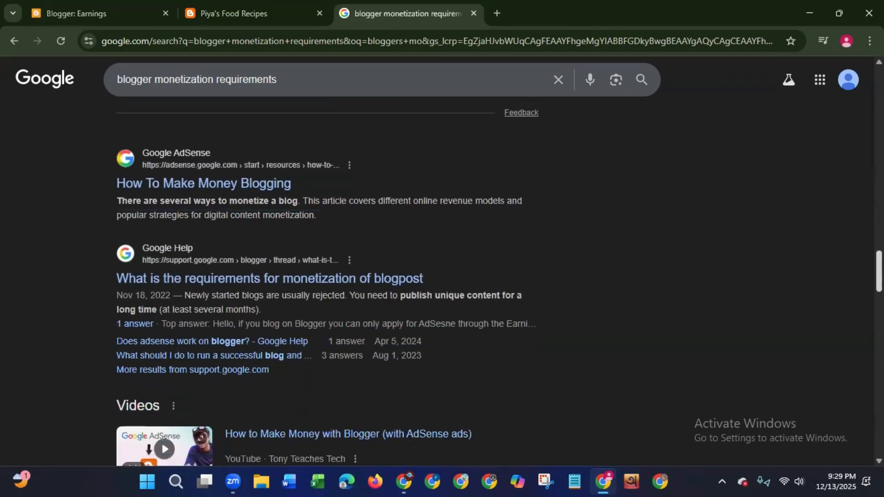
scroll(728, 233, "down", 4)
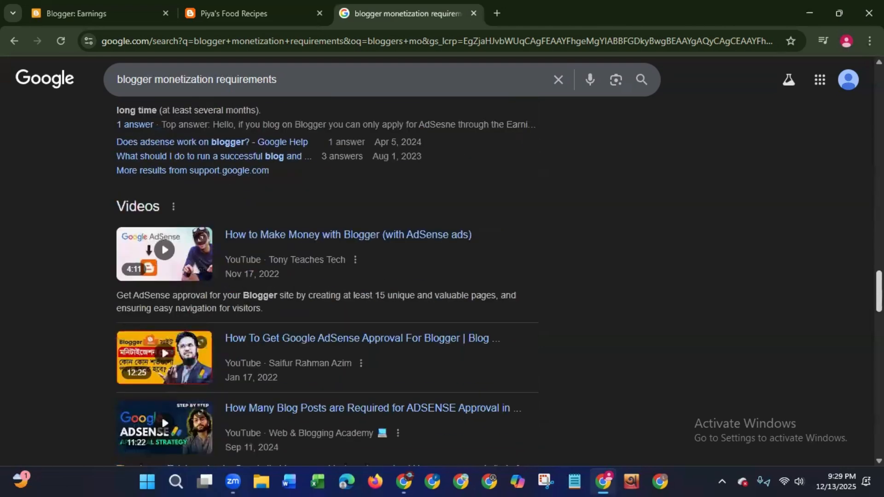
scroll(850, 341, "down", 8)
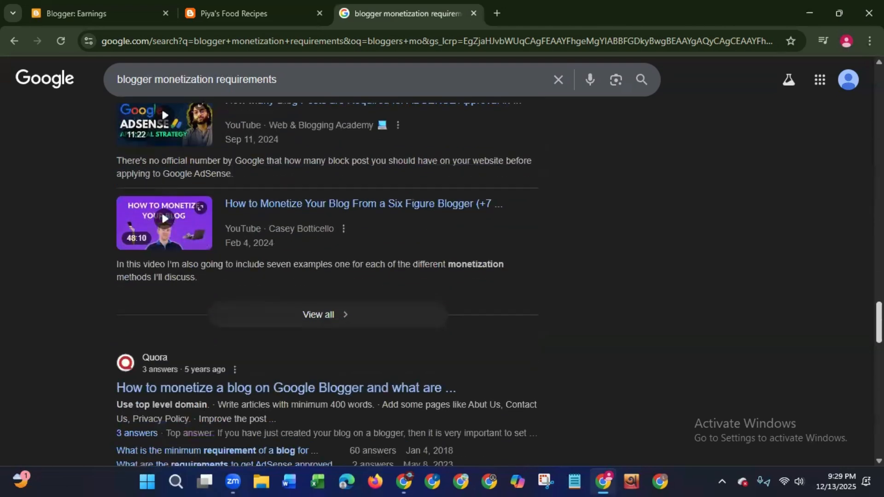
scroll(849, 341, "down", 1)
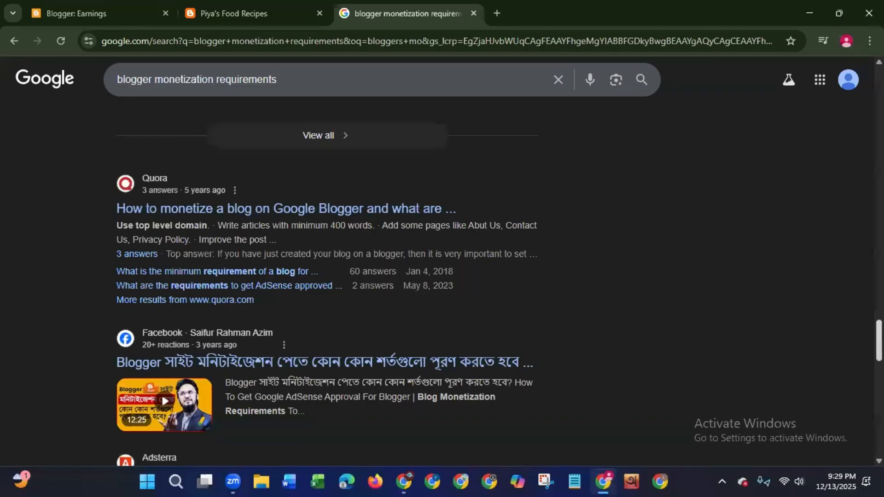
scroll(838, 140, "up", 20)
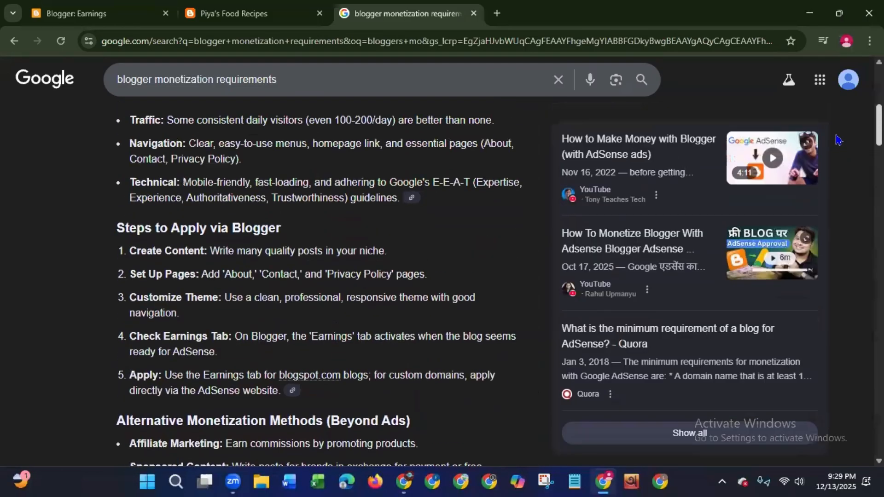
scroll(839, 140, "up", 8)
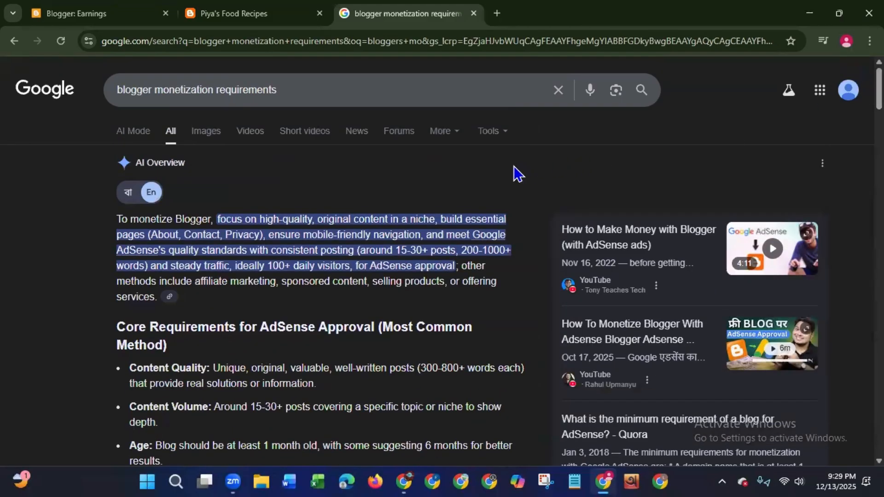
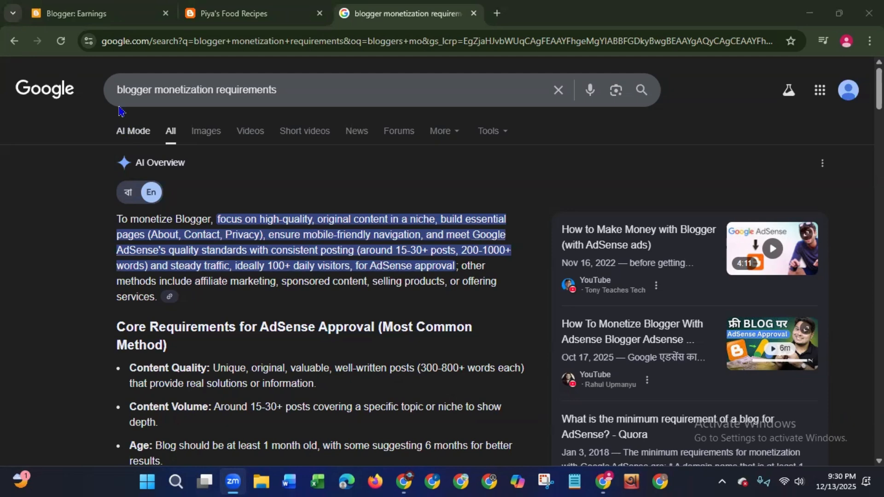
- Close the monetization search results and open the blog's Pages management page
left_click(104, 15)
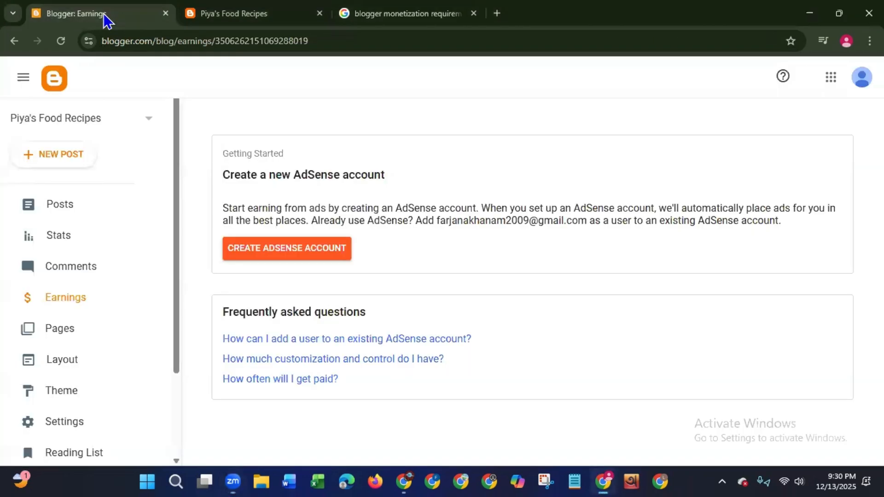
left_click(474, 14)
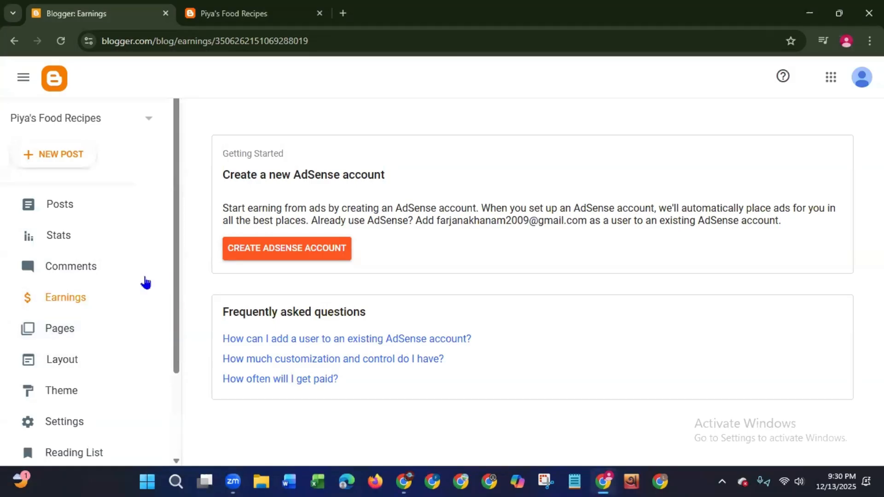
left_click(63, 338)
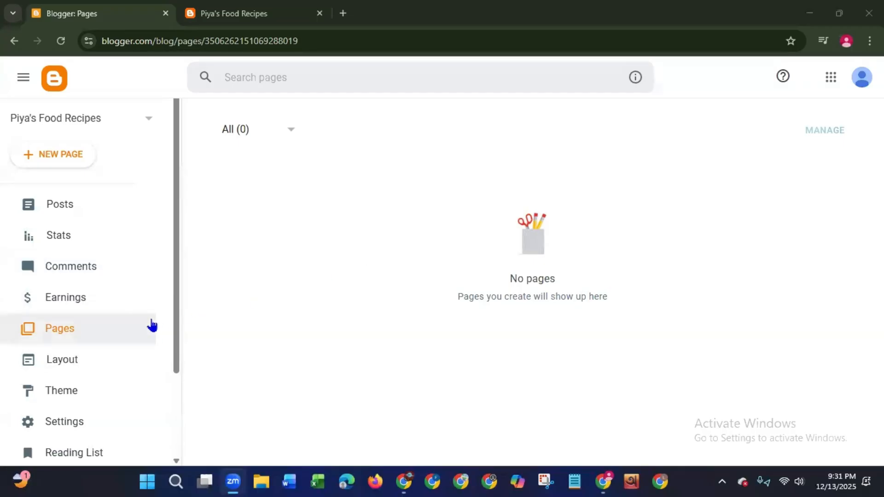
- Open the blog's Layout page, compare it with the live blog, and look through its gadgets down to the Footer section
left_click_drag(176, 355, 166, 431)
scroll(164, 431, "down", 1)
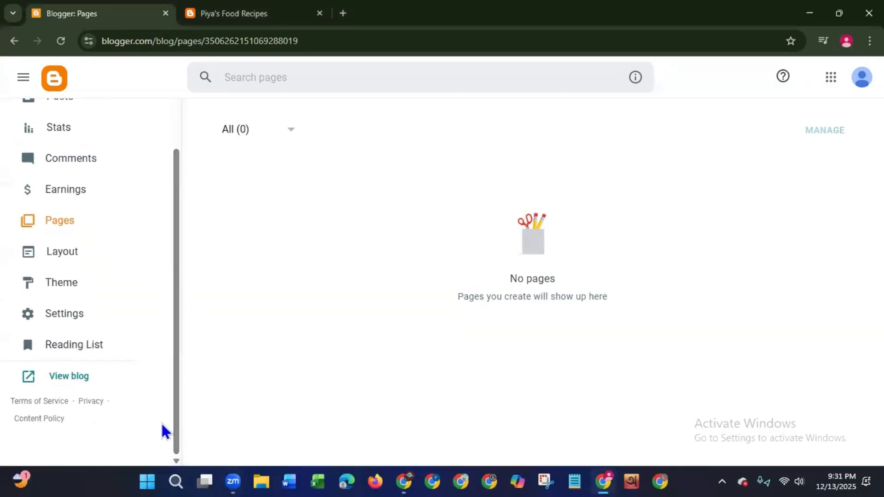
left_click(76, 262)
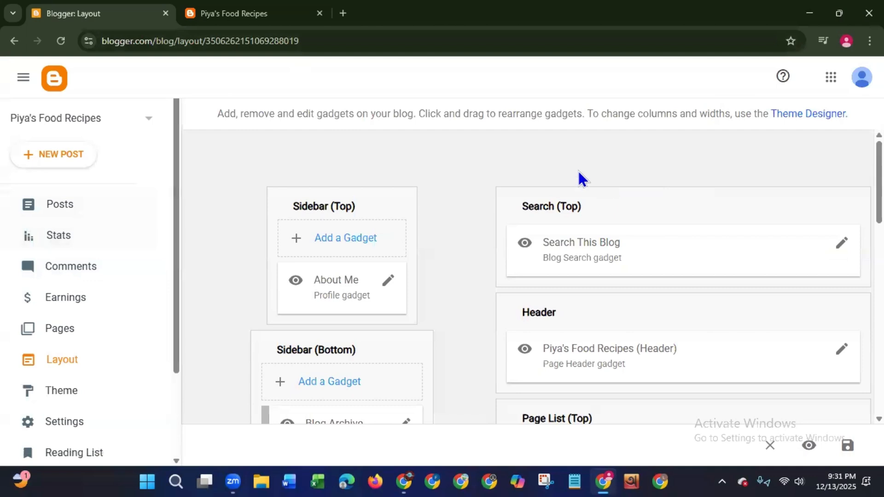
left_click(276, 22)
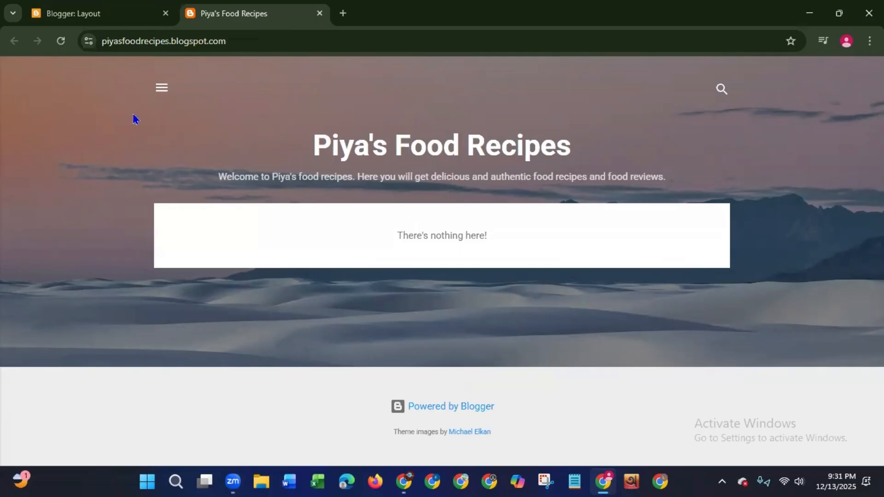
left_click(85, 13)
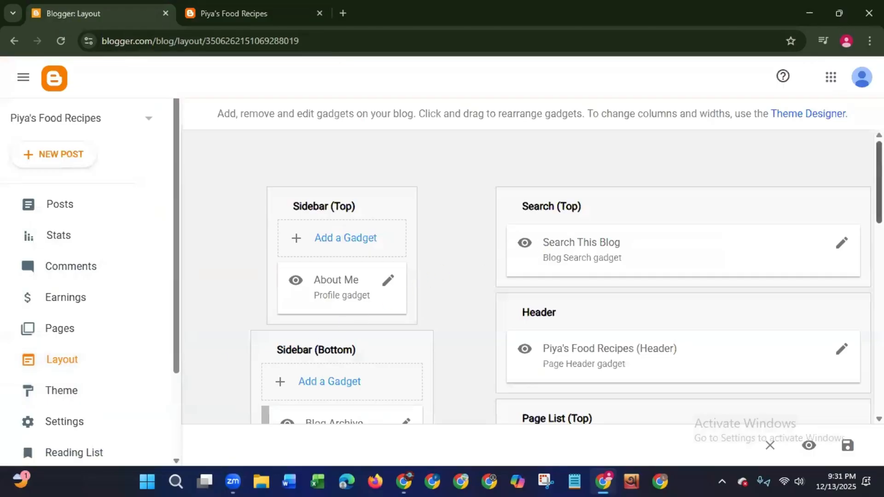
scroll(851, 406, "down", 10)
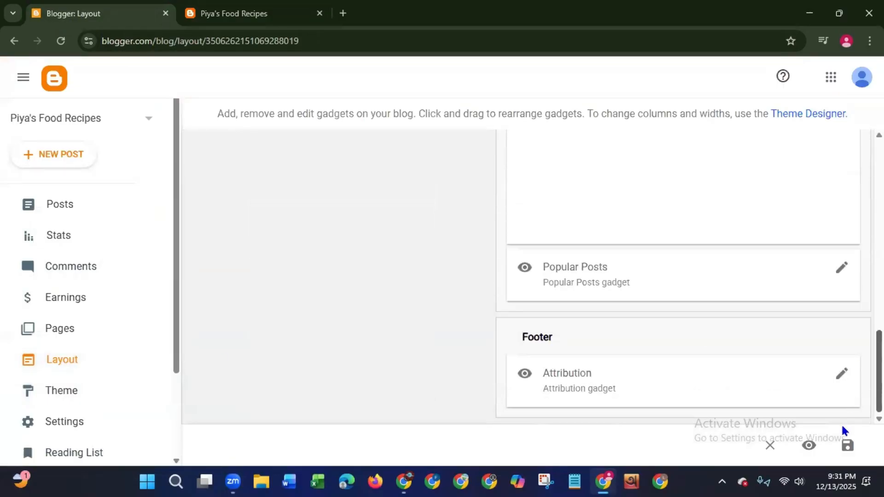
scroll(845, 429, "up", 10)
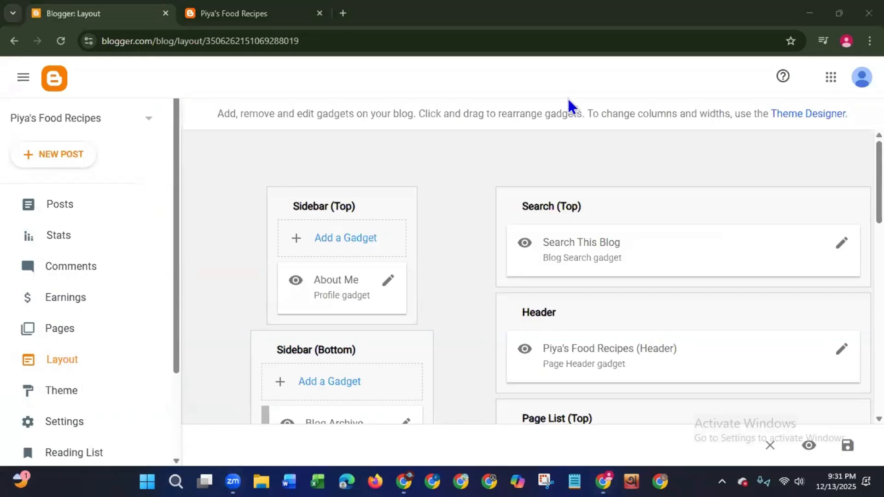
- Open the blog's Theme page and compare the current theme with the live blog
scroll(168, 336, "down", 3)
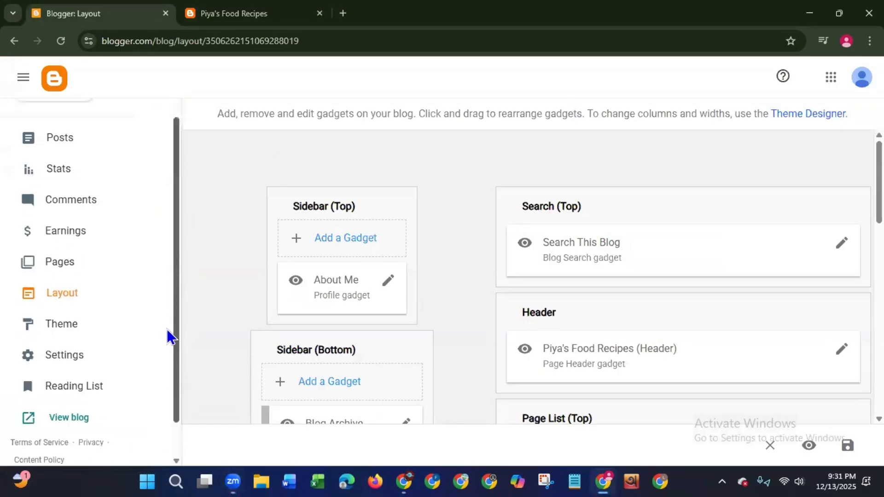
left_click(48, 287)
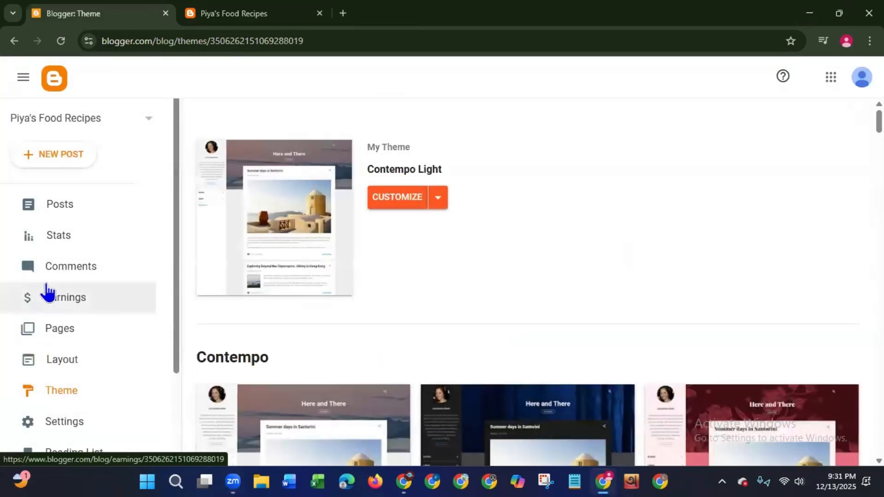
left_click(198, 21)
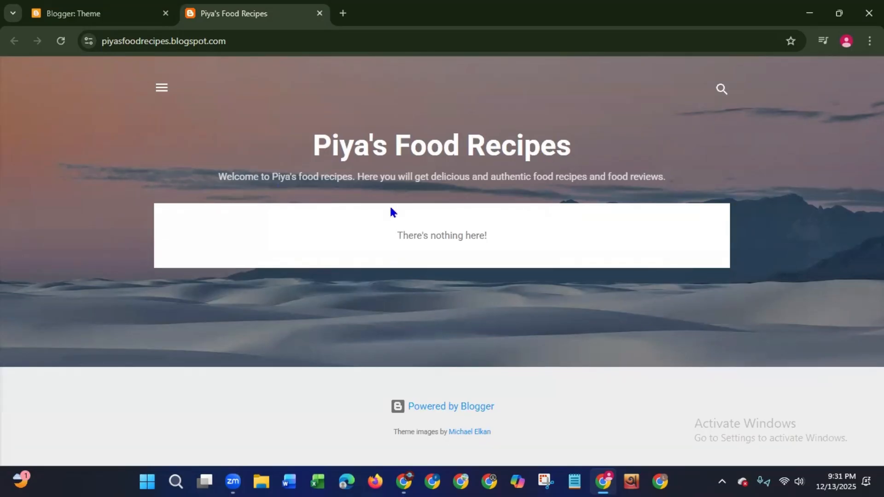
left_click(92, 19)
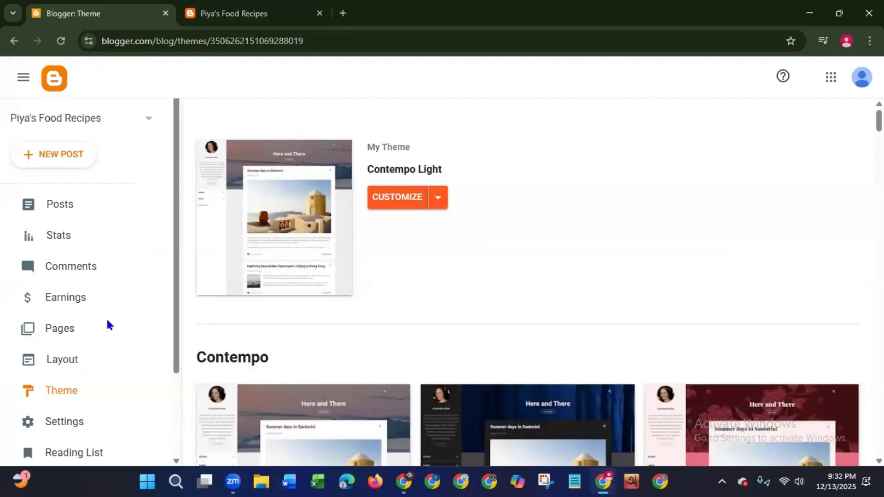
- Look through the available themes, from Contempo and Soho to Awesome Inc., Watermark and Ethereal
scroll(145, 384, "down", 3)
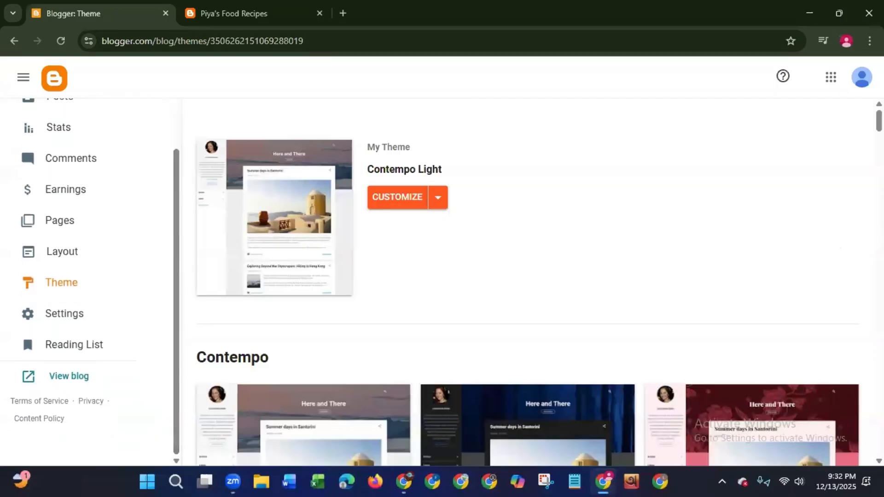
scroll(528, 286, "down", 5)
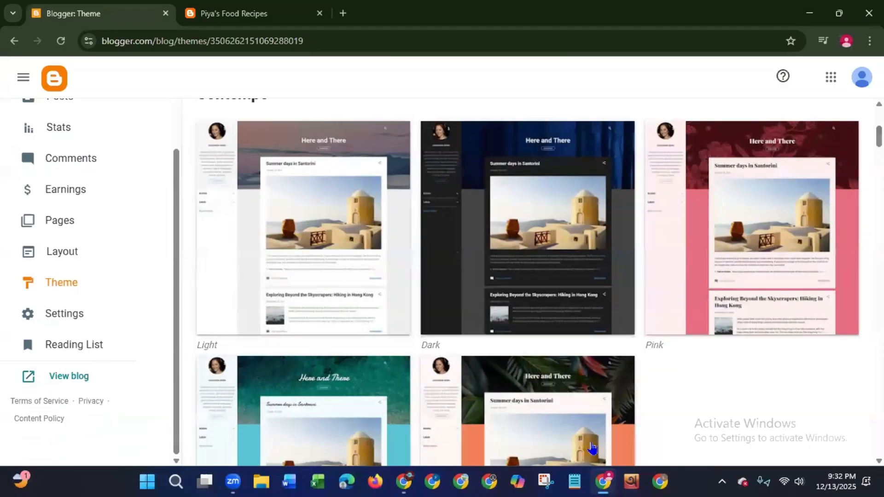
scroll(593, 447, "down", 4)
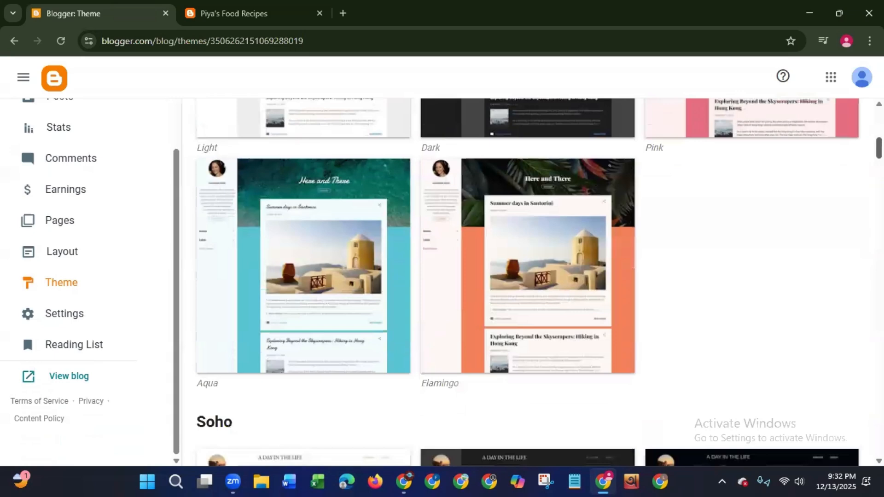
scroll(829, 198, "down", 6)
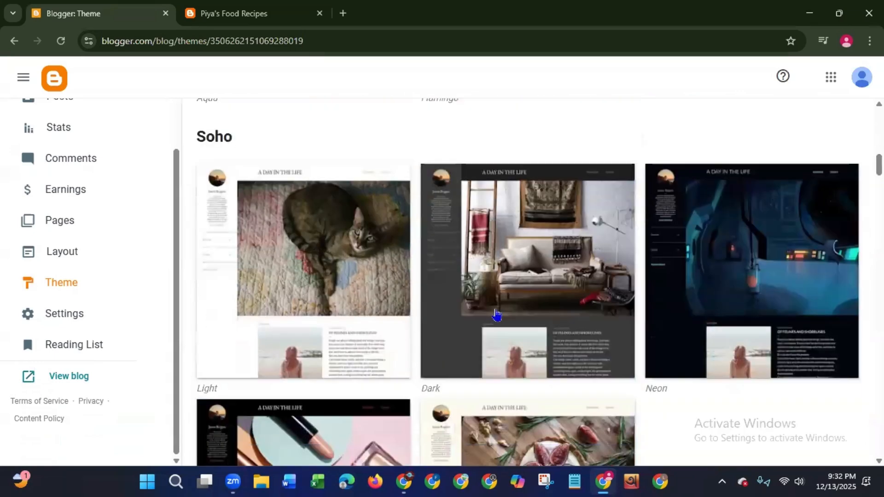
scroll(878, 166, "down", 3)
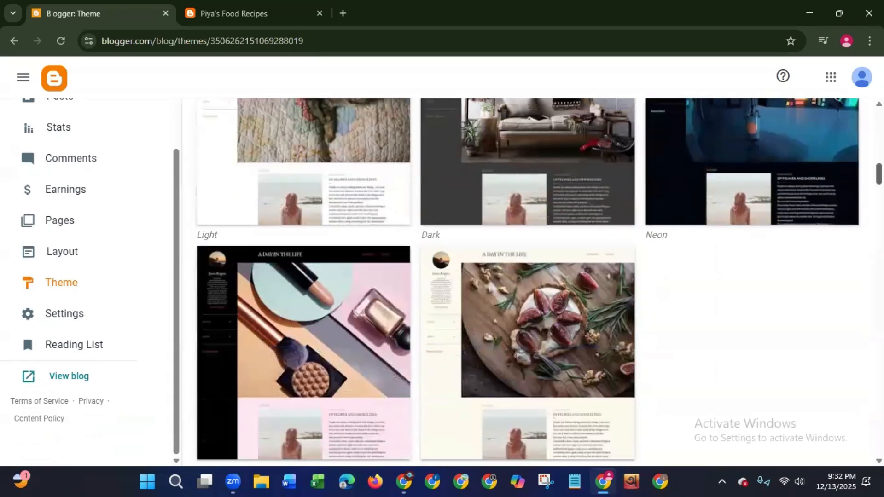
scroll(877, 166, "down", 8)
scroll(877, 166, "down", 11)
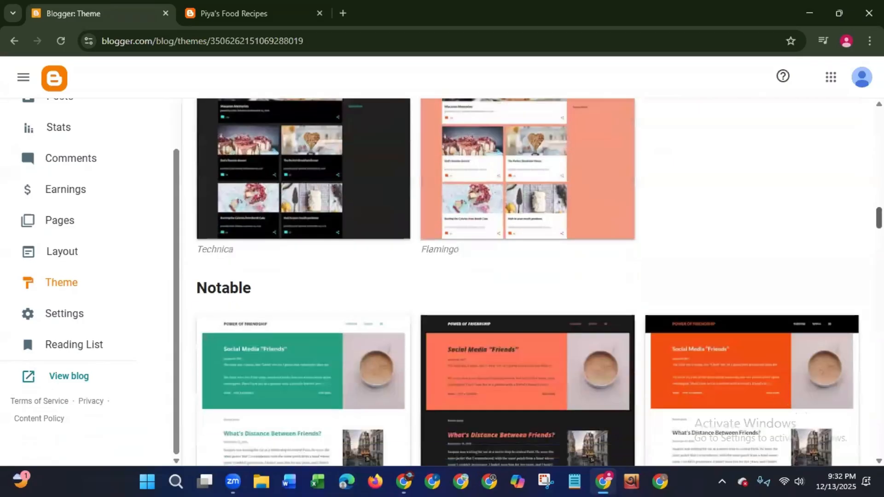
scroll(859, 258, "down", 14)
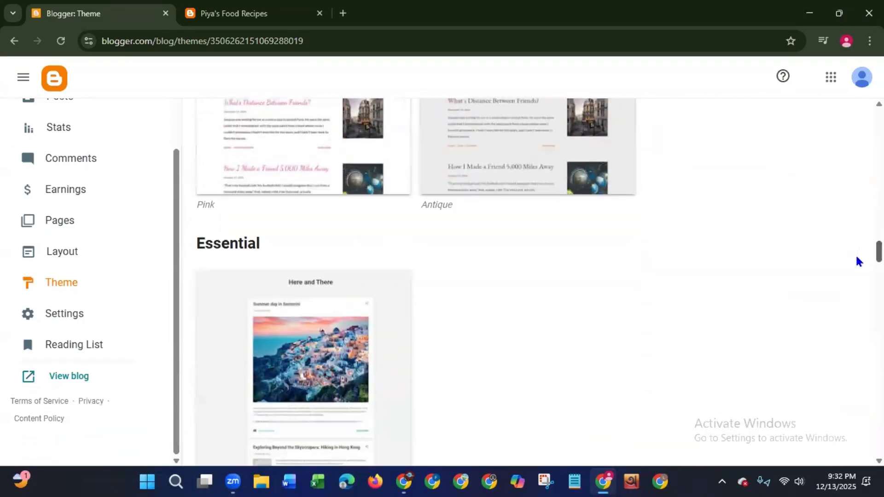
scroll(854, 282, "down", 5)
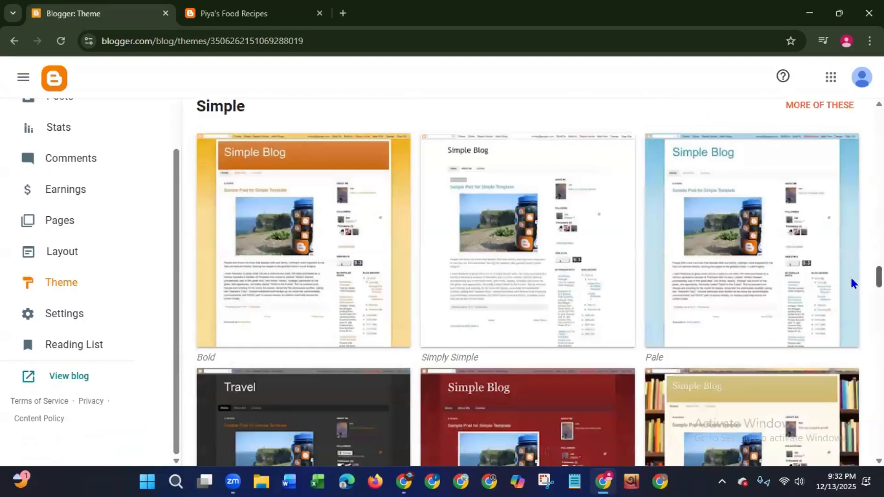
scroll(853, 281, "down", 20)
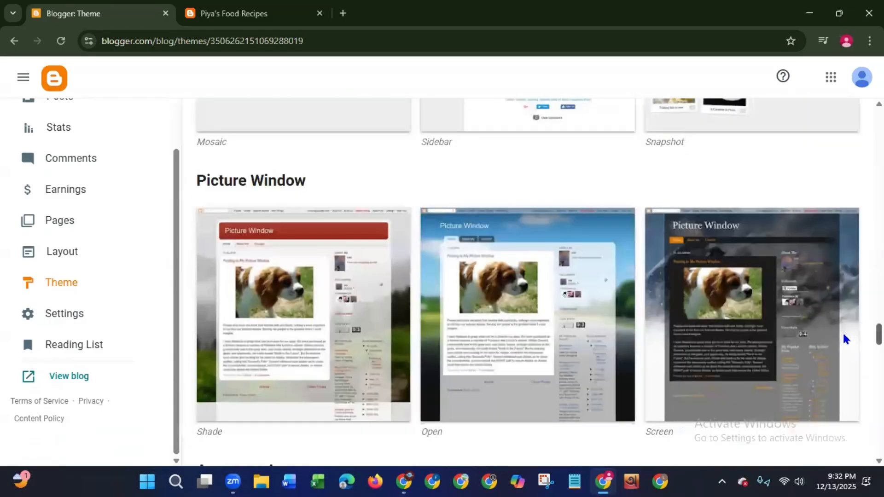
scroll(846, 339, "down", 7)
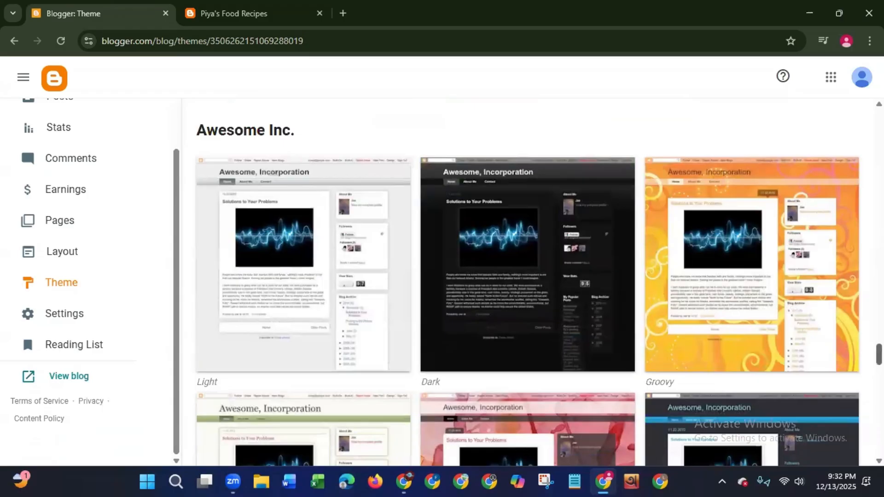
scroll(539, 283, "down", 5)
scroll(527, 276, "down", 4)
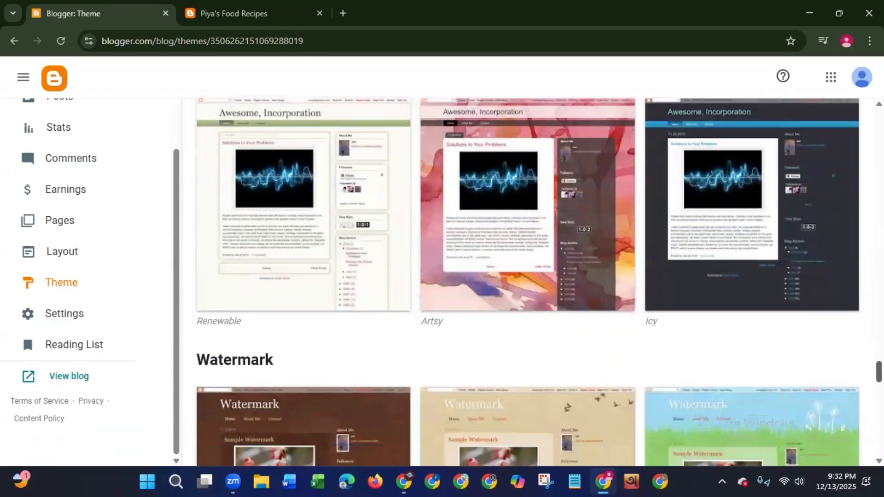
scroll(527, 282, "down", 14)
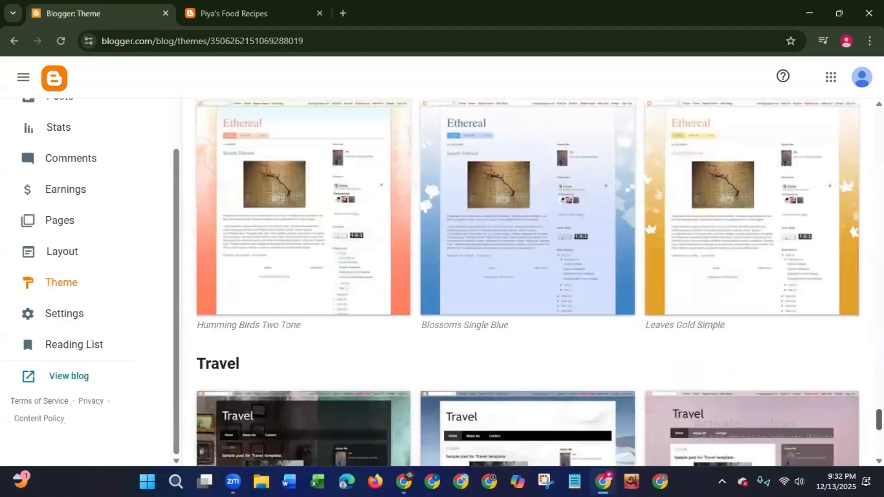
- Apply the Ethereal Blossoms Single Blue theme to the blog and reload the live blog to check its new look
scroll(768, 171, "up", 2)
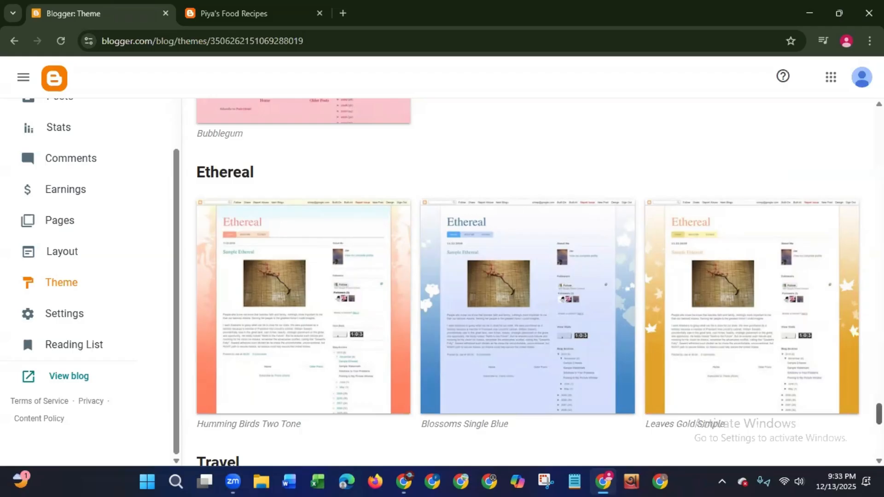
left_click(470, 314)
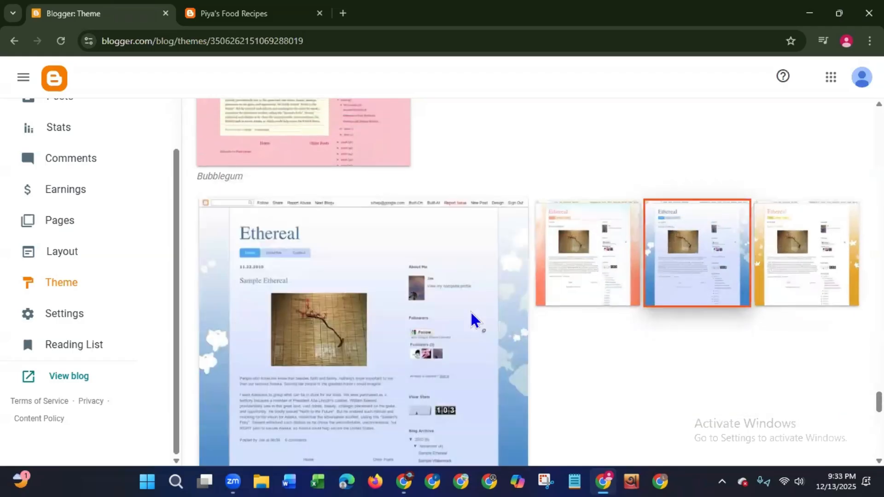
scroll(379, 405, "down", 5)
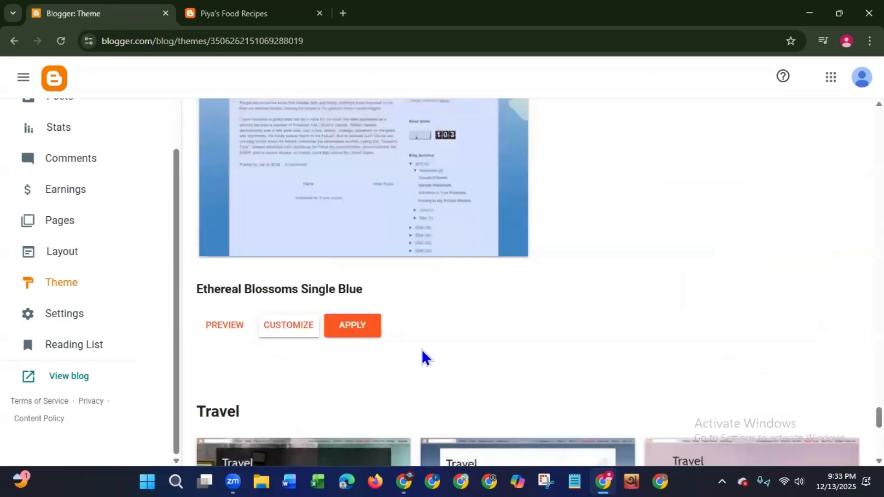
left_click(353, 328)
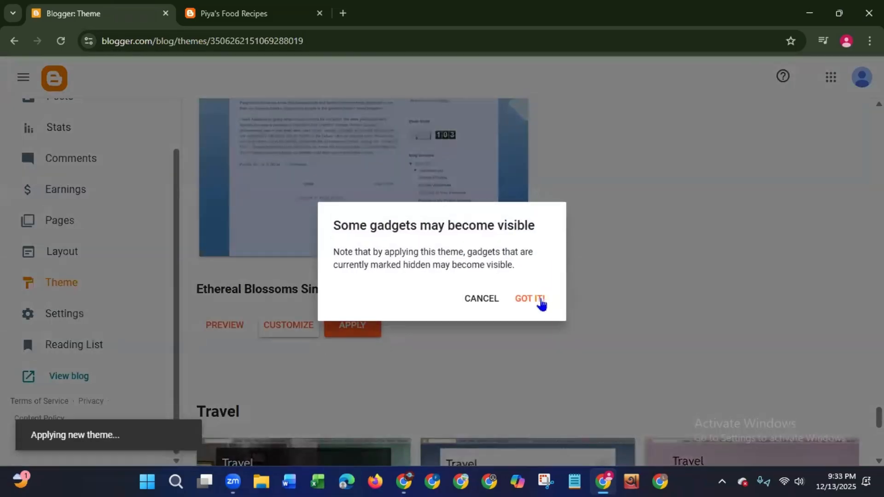
left_click(530, 300)
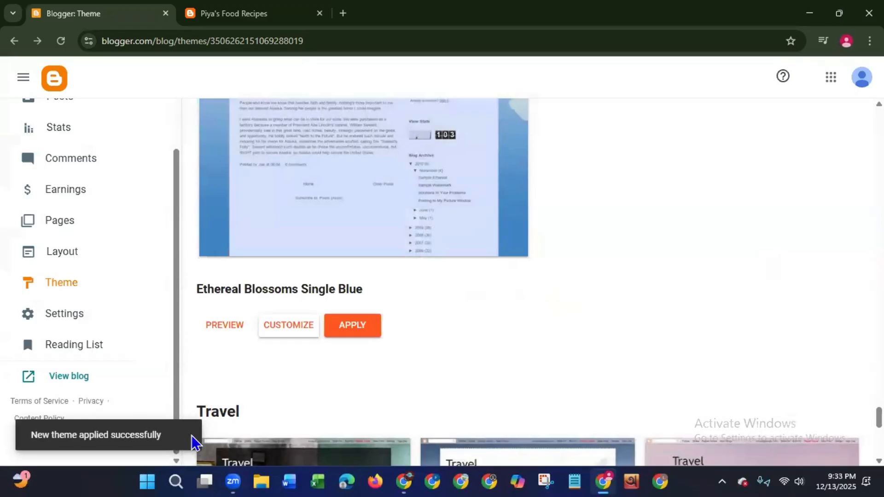
left_click(203, 13)
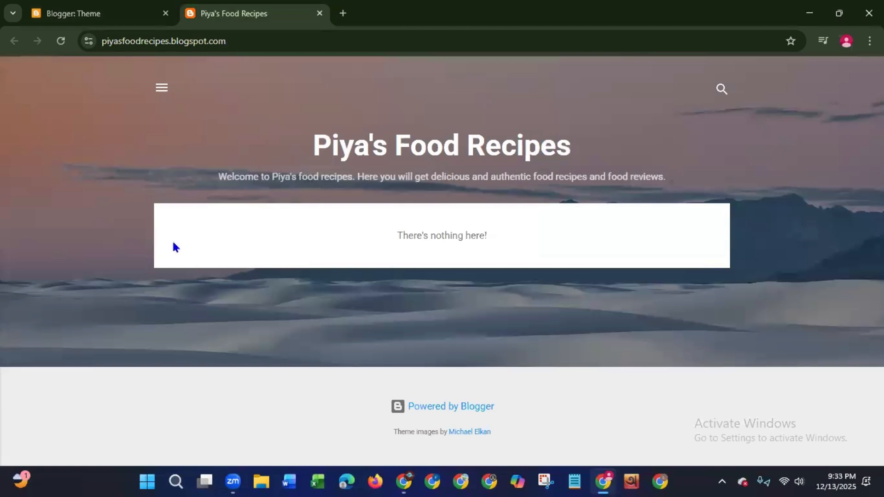
left_click(61, 41)
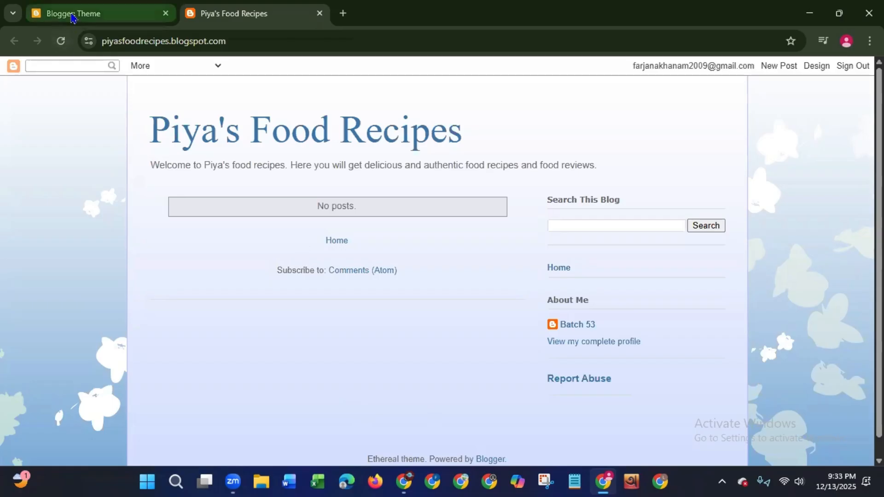
- Return to the theme gallery and look through the Travel themes at its end
left_click(72, 14)
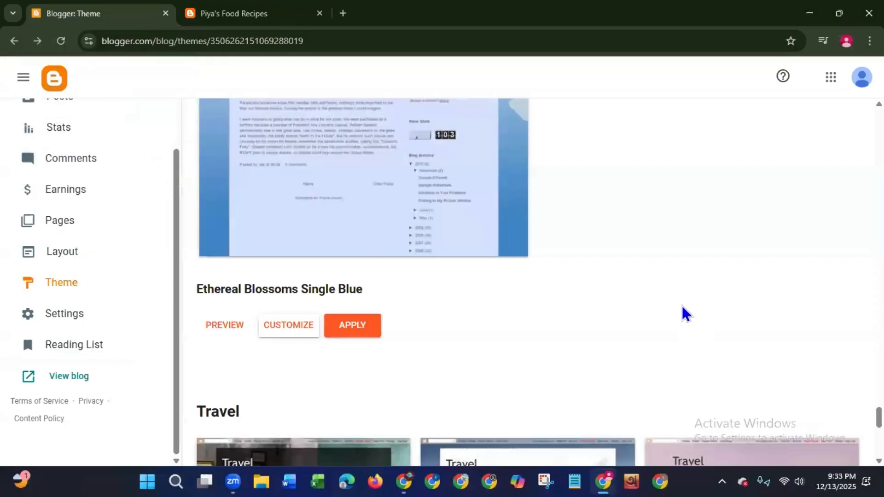
scroll(879, 418, "down", 7)
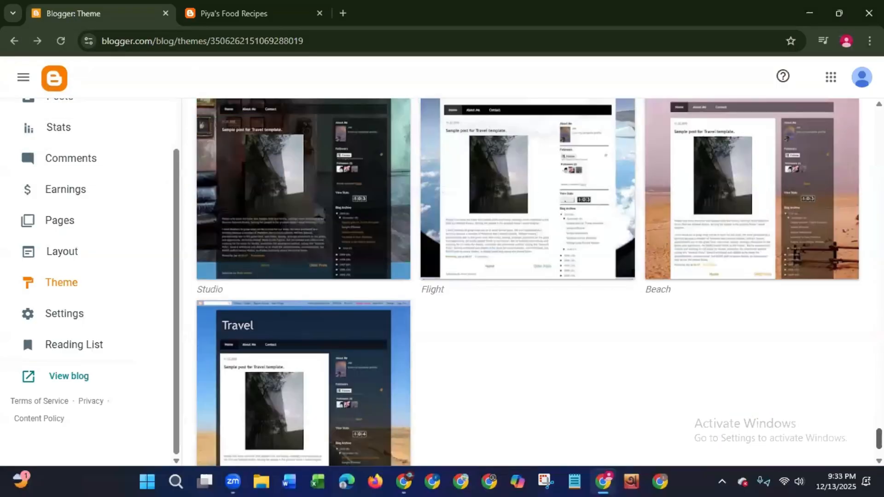
scroll(528, 282, "down", 2)
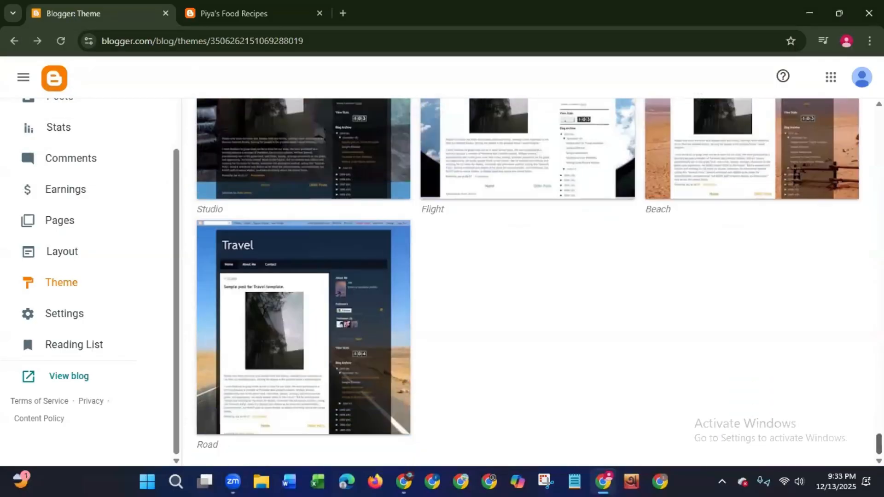
- Look back through the theme gallery from the Travel themes up to the Contempo themes
scroll(528, 282, "up", 20)
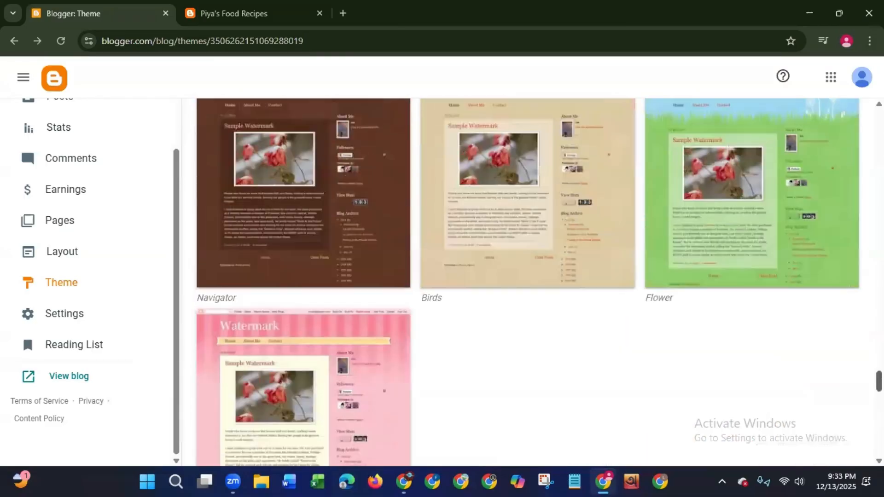
scroll(528, 282, "up", 7)
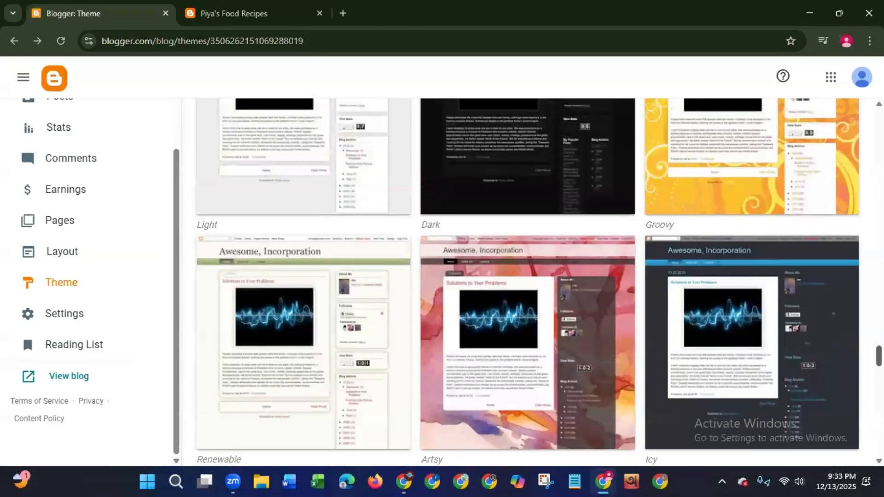
scroll(528, 282, "up", 10)
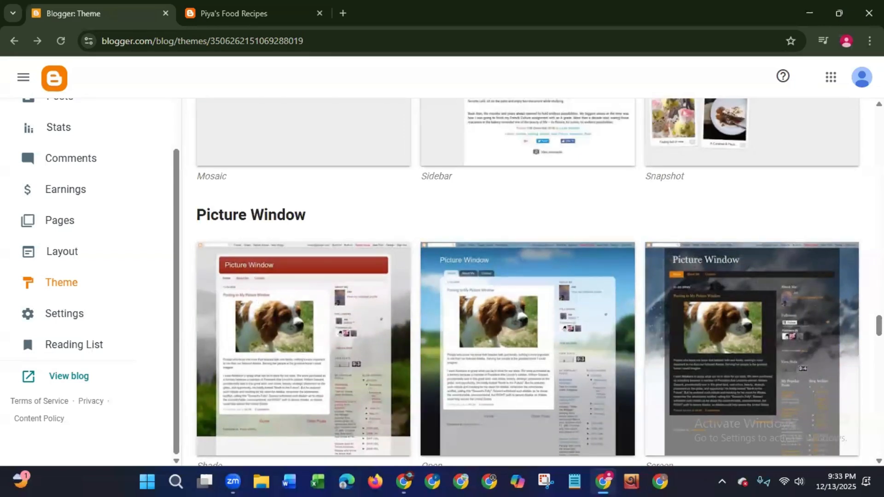
scroll(809, 339, "up", 2)
scroll(774, 359, "up", 10)
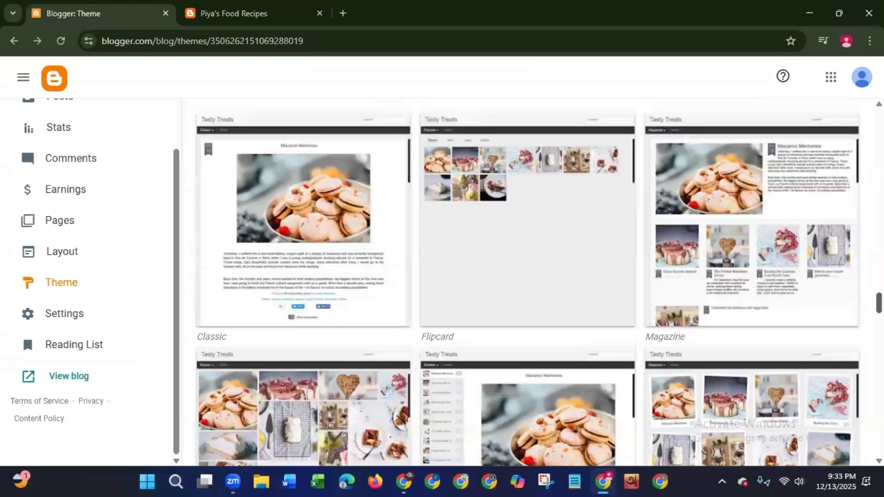
scroll(539, 282, "up", 4)
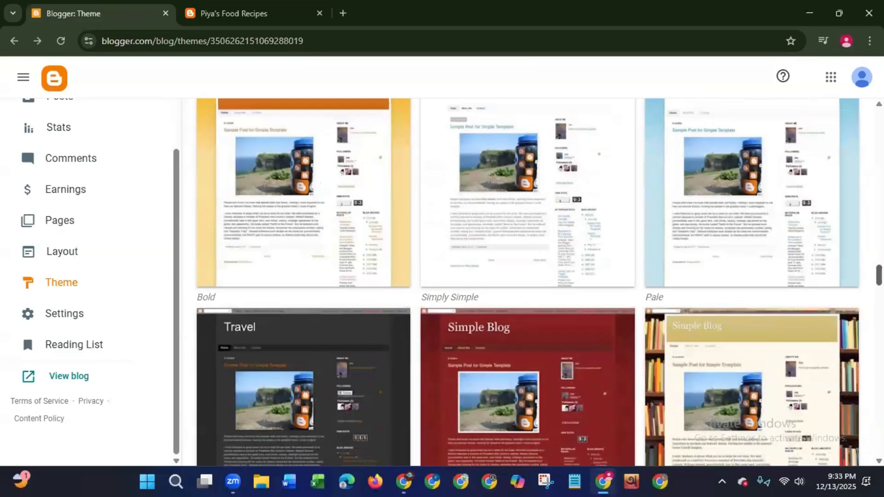
scroll(303, 283, "up", 8)
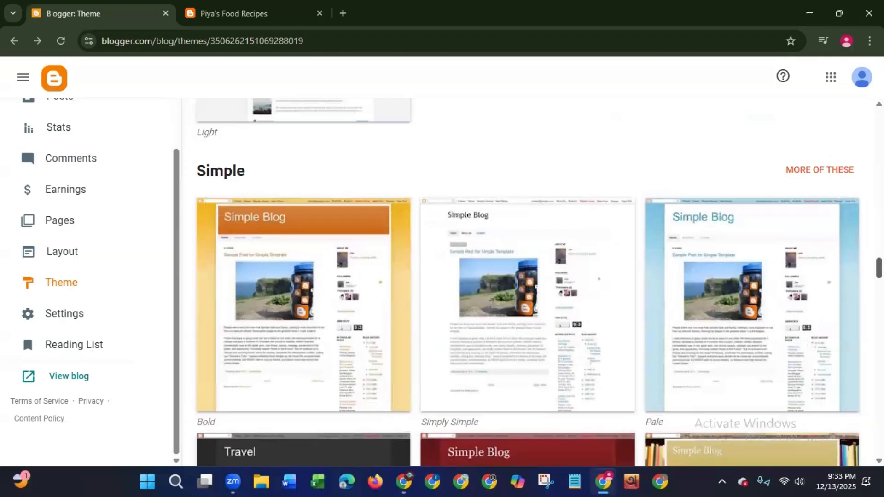
scroll(302, 283, "up", 15)
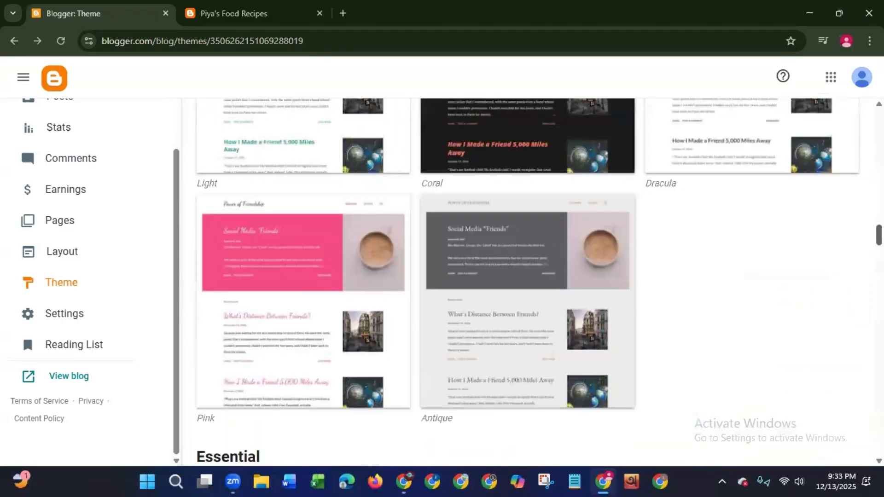
scroll(527, 283, "up", 18)
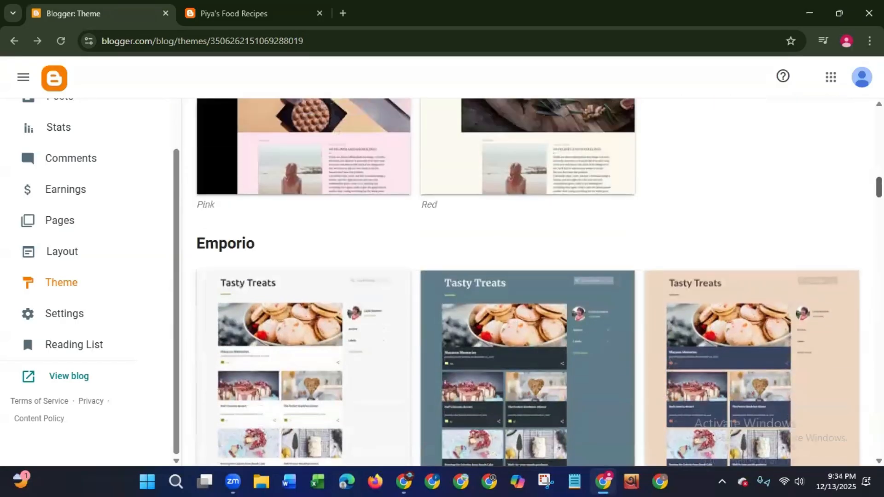
scroll(464, 210, "up", 4)
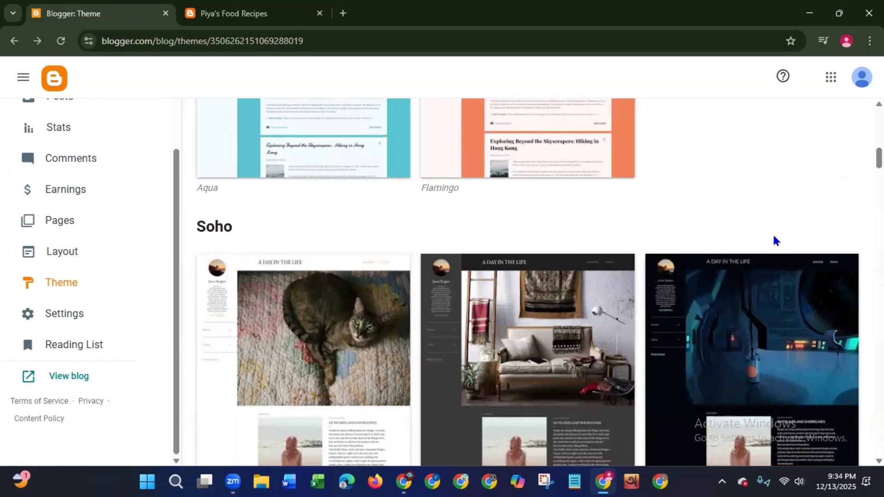
left_click_drag(879, 158, 880, 131)
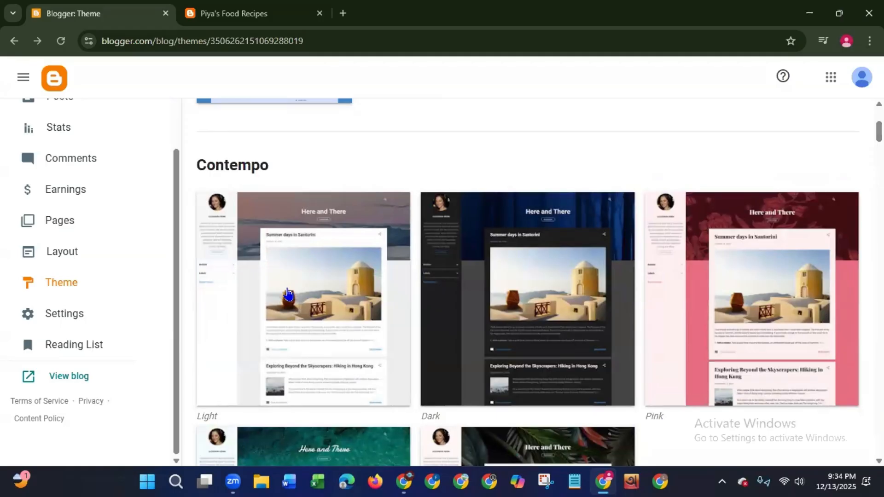
- Apply the Contempo Pink theme with a downloaded backup of the current theme, and reload the live blog to check its look
left_click(700, 328)
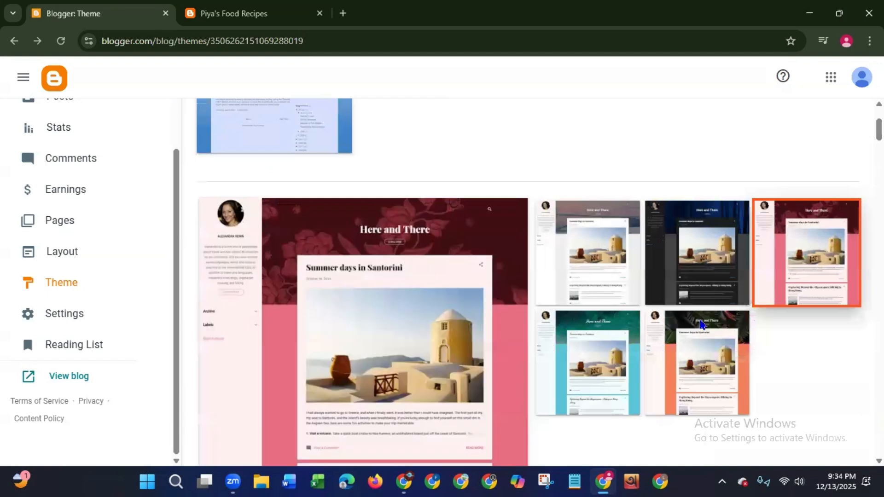
scroll(700, 324, "down", 5)
left_click(339, 337)
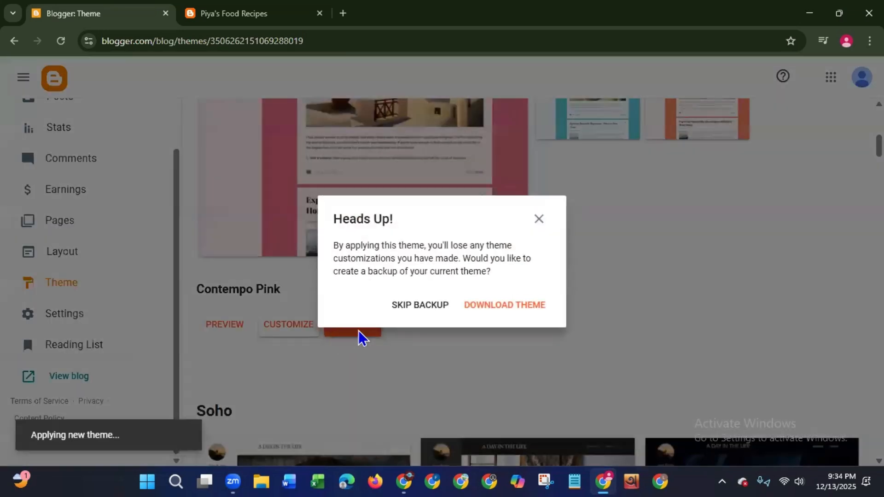
left_click(477, 311)
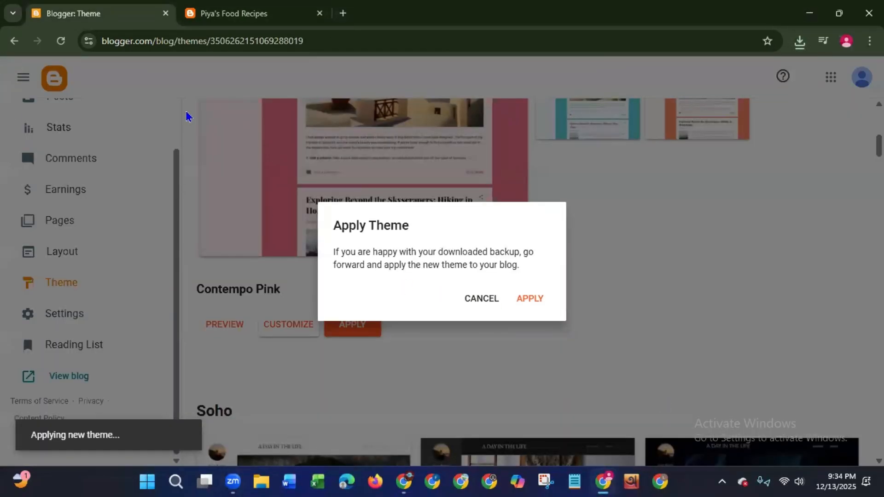
left_click(530, 299)
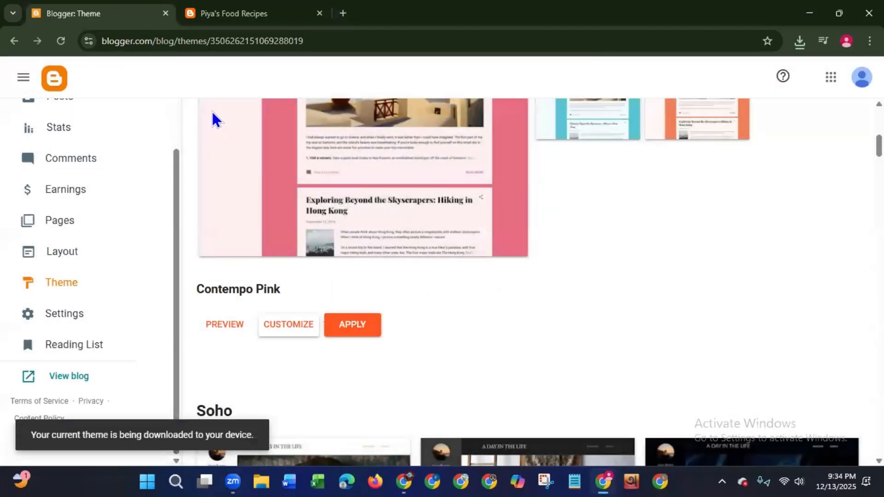
left_click(241, 20)
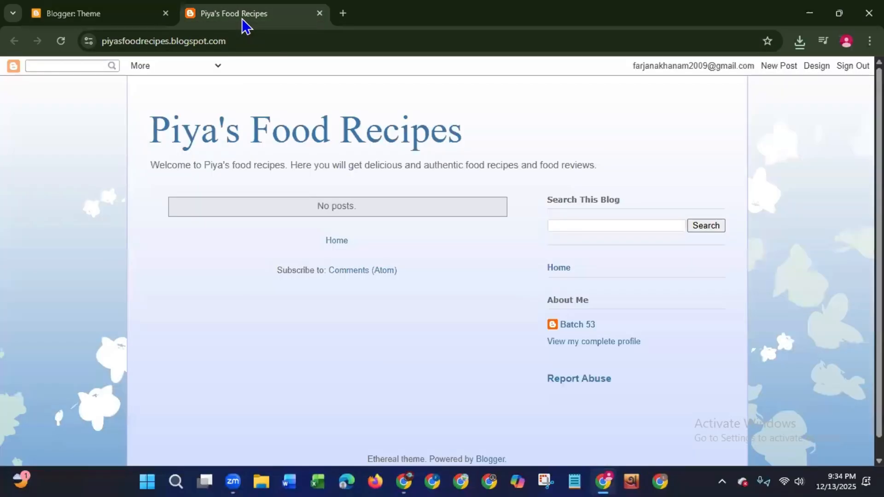
left_click(65, 48)
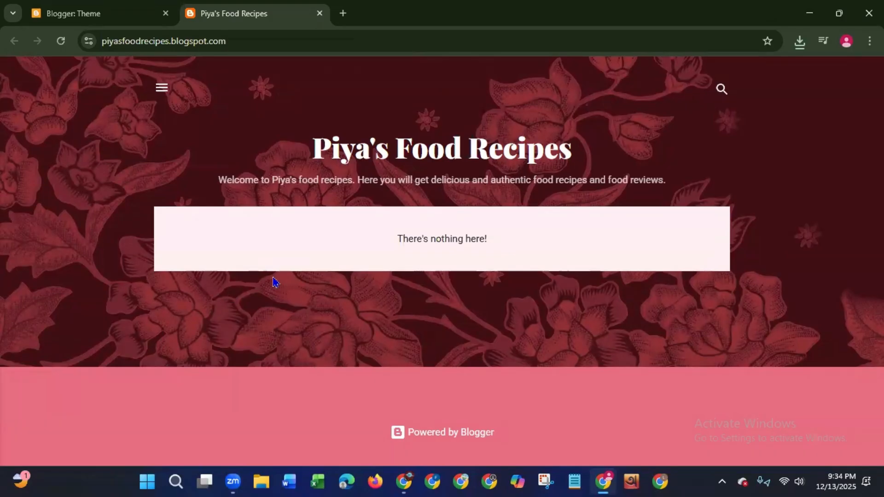
- Open the blog's Layout page and look over its gadget sections from the search area and sidebar down to the footer
left_click(70, 20)
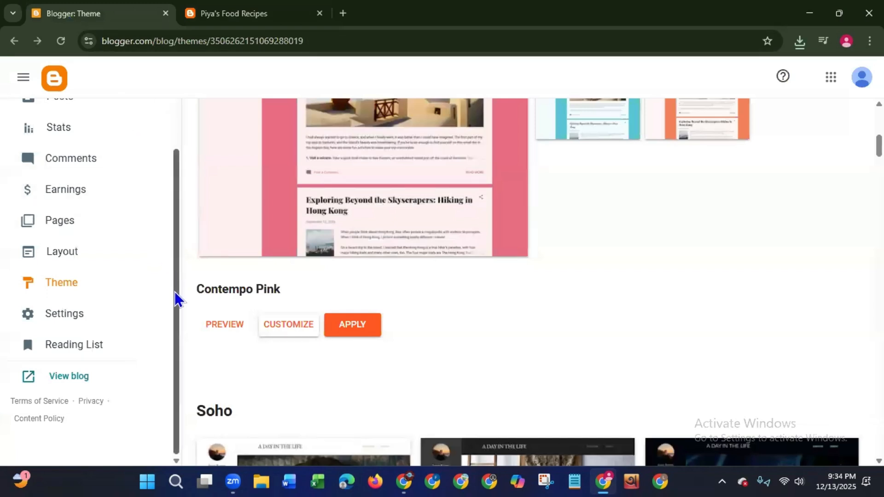
left_click(64, 258)
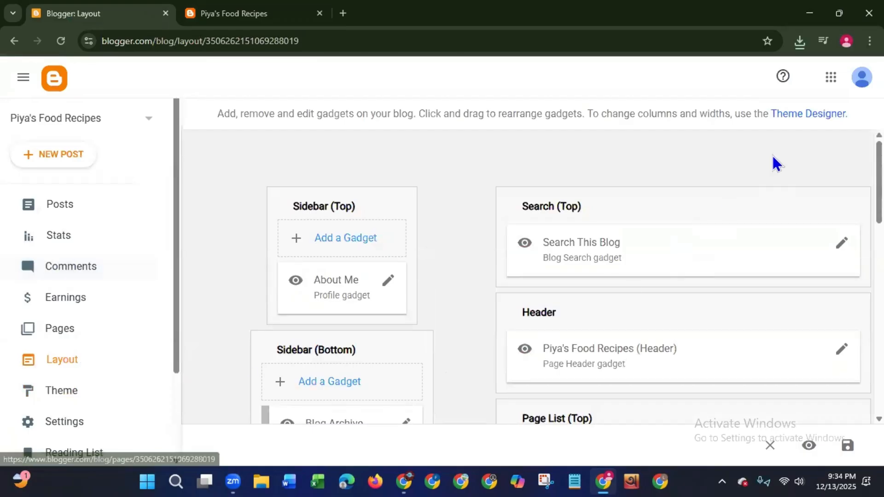
scroll(776, 164, "down", 1)
scroll(529, 276, "down", 6)
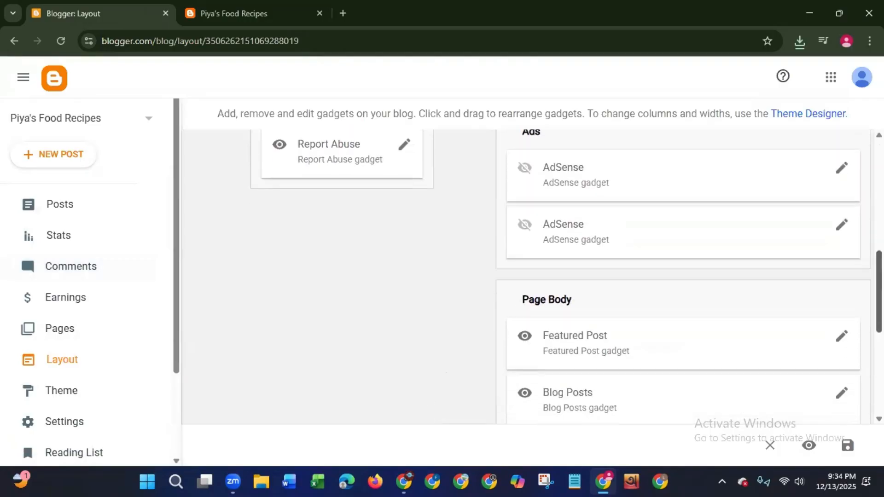
scroll(530, 277, "up", 5)
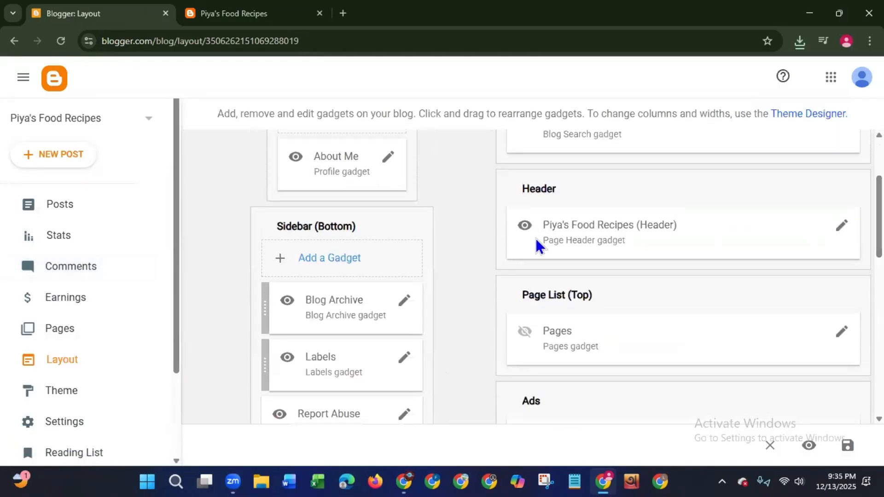
scroll(530, 276, "down", 10)
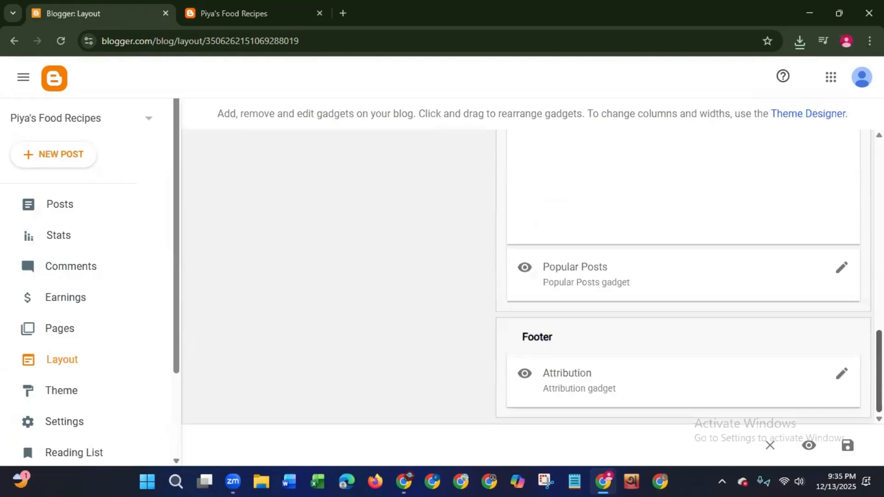
scroll(530, 276, "up", 10)
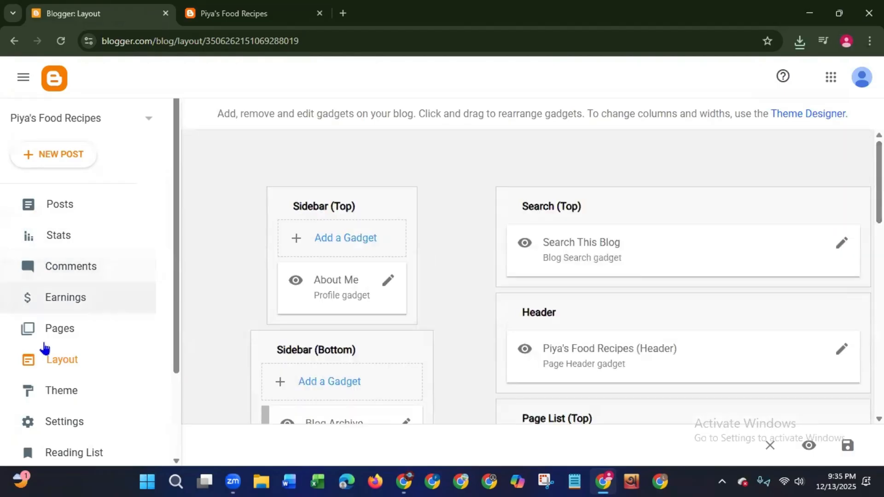
- Open the Contempo Pink theme for customizing and browse the Abstract and The Arts categories for a replacement background image
left_click(66, 391)
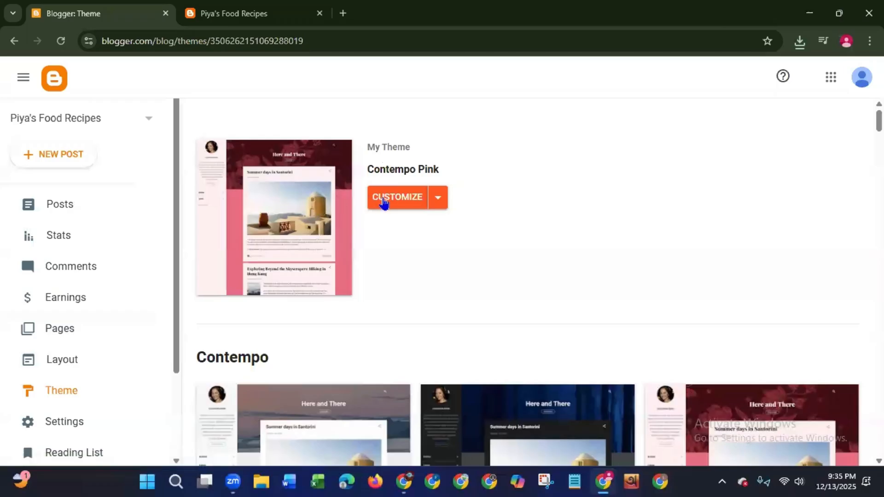
left_click(383, 199)
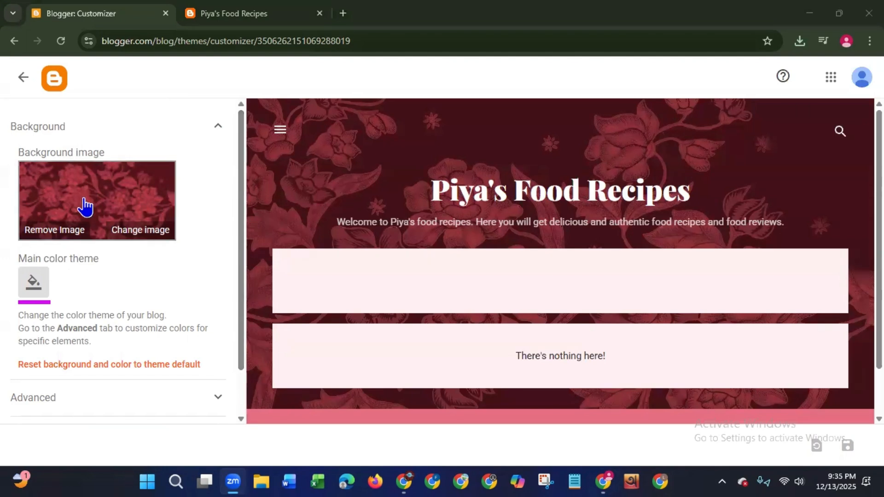
left_click(136, 236)
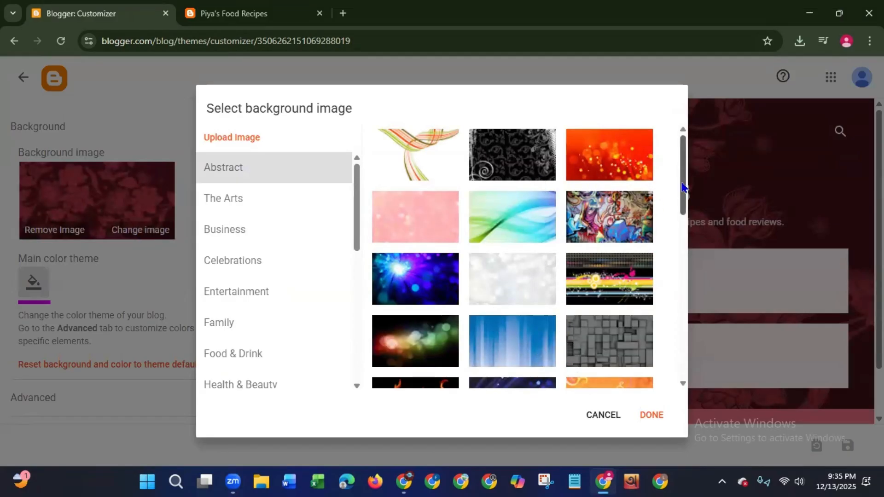
left_click_drag(683, 187, 677, 335)
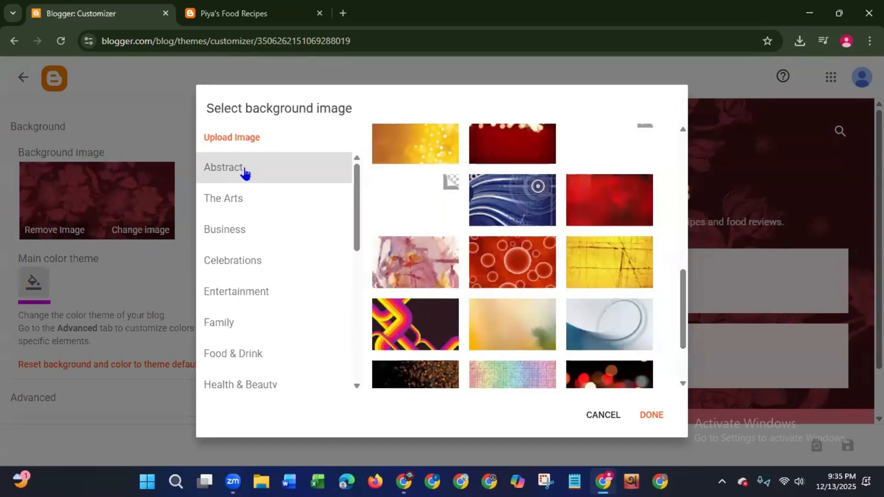
left_click(231, 201)
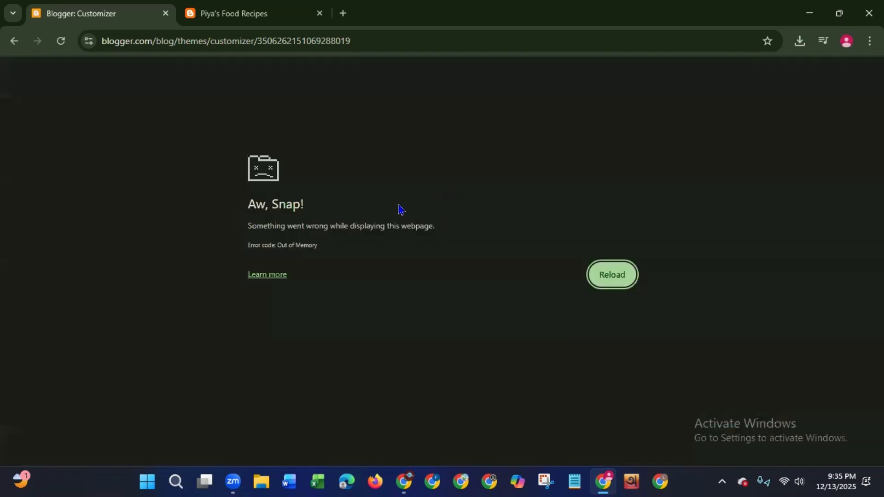
- Reload the theme customizer and examine the Business, Celebrations and Food & Drink background images and the image upload option
left_click(599, 273)
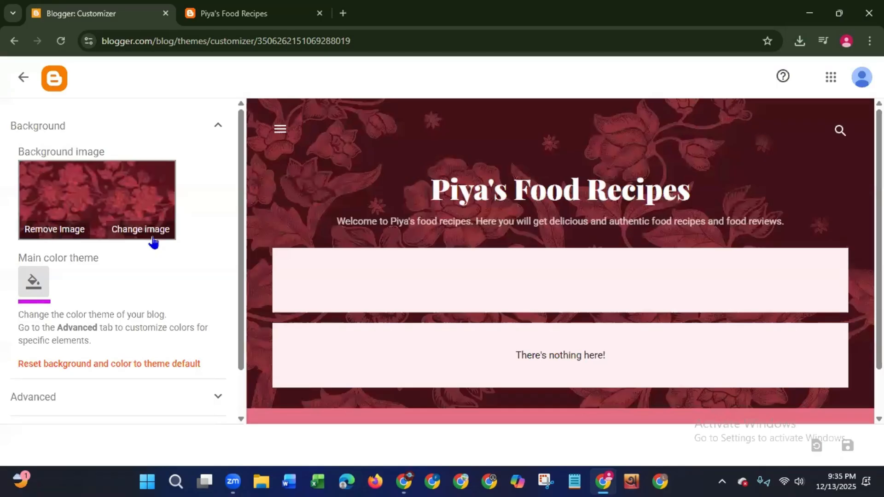
left_click(152, 233)
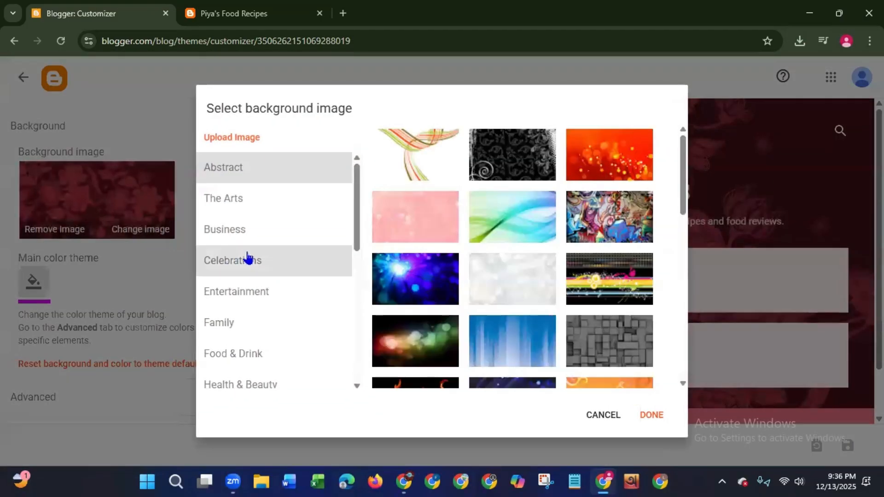
left_click(235, 240)
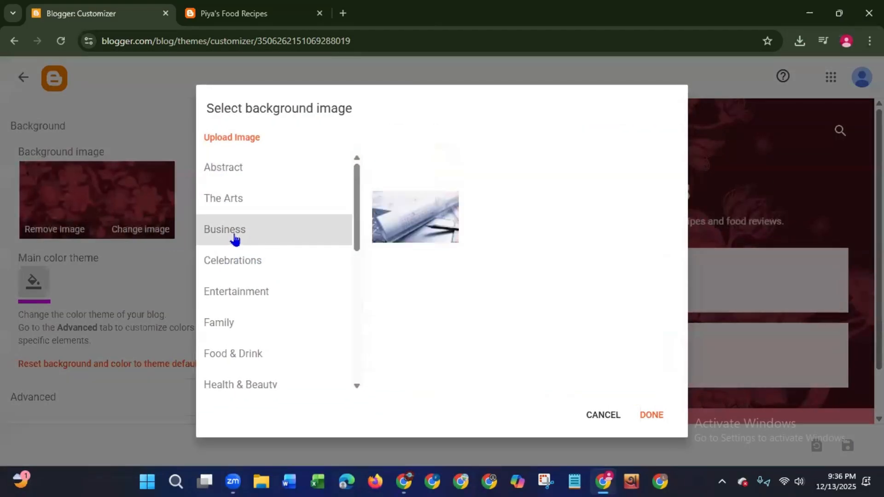
left_click(227, 263)
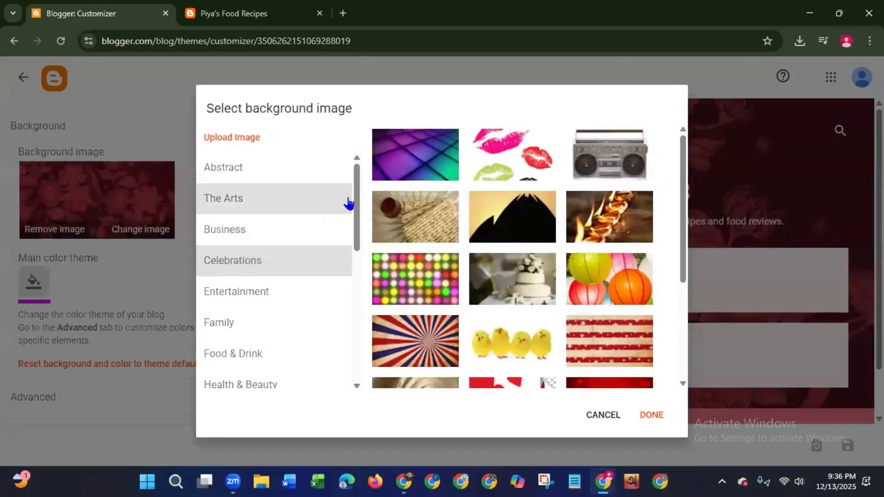
scroll(355, 208, "down", 2)
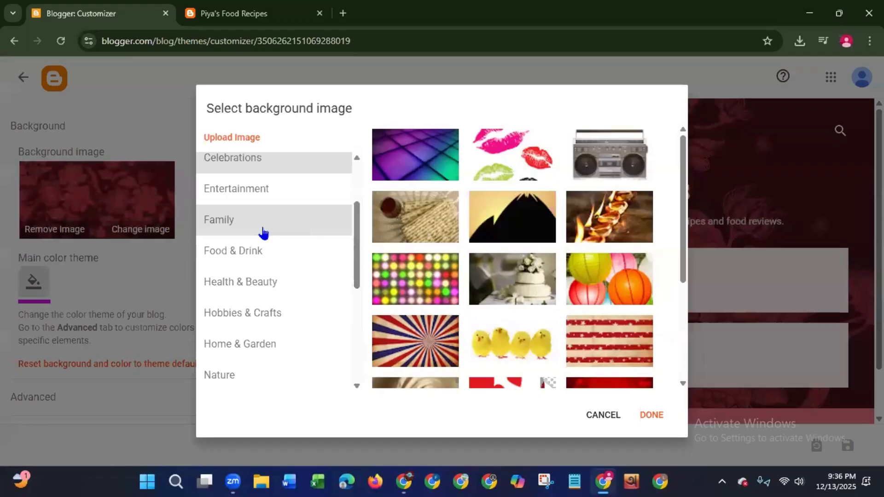
left_click(230, 251)
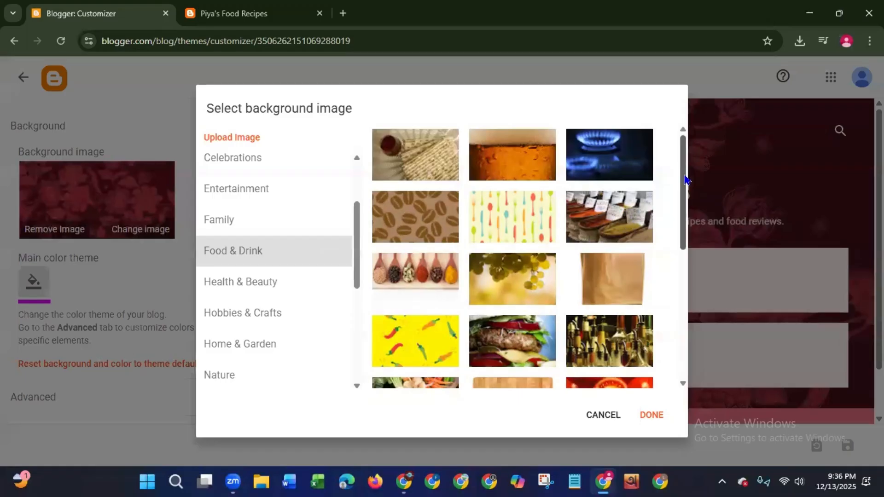
left_click_drag(687, 180, 665, 123)
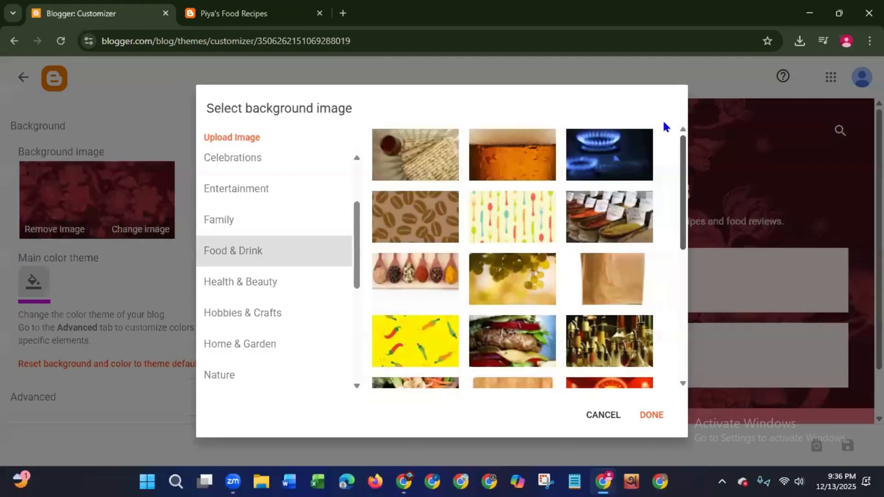
left_click(237, 139)
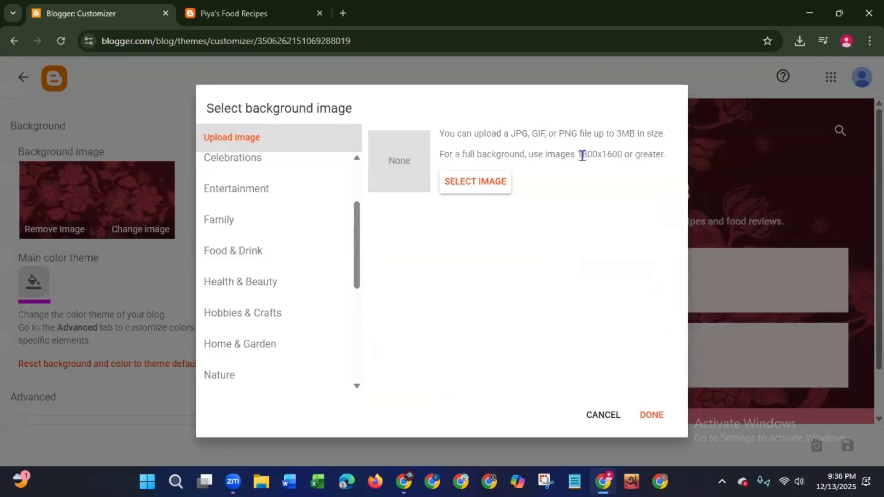
- Set the Food & Drink image of six wooden spoons filled with spices as the blog's background and save the customizer settings
left_click_drag(576, 153, 623, 154)
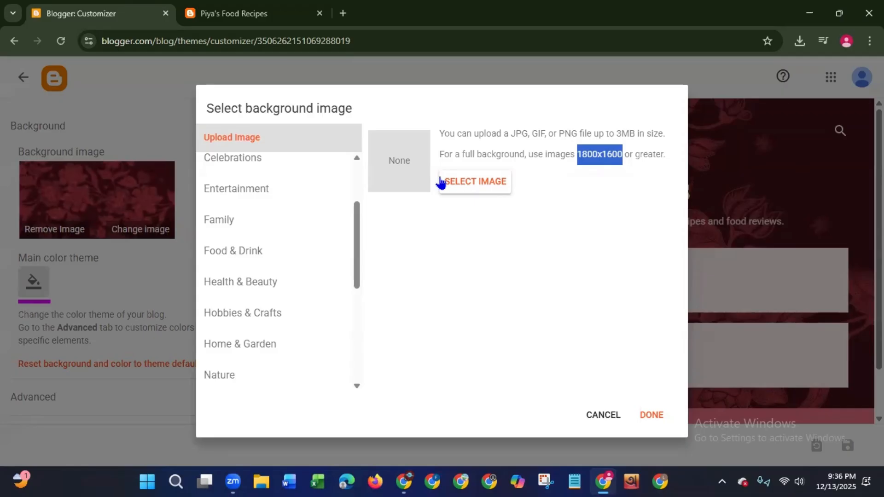
left_click(250, 259)
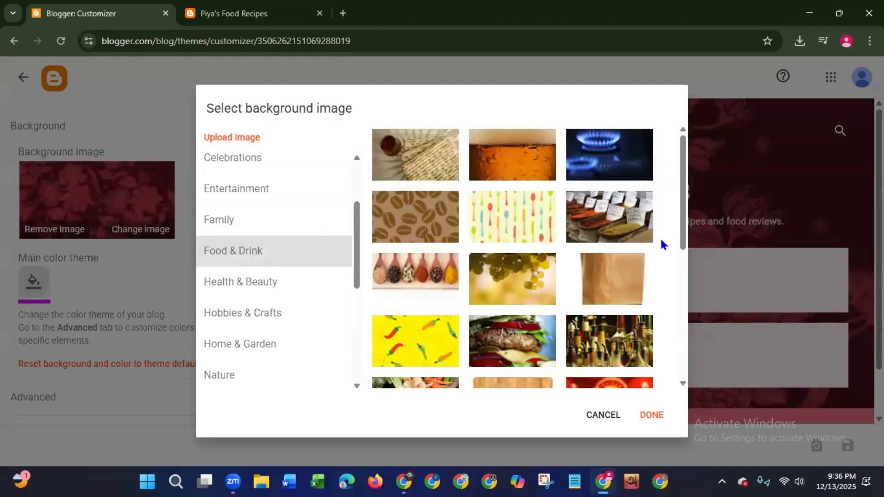
left_click_drag(684, 214, 673, 188)
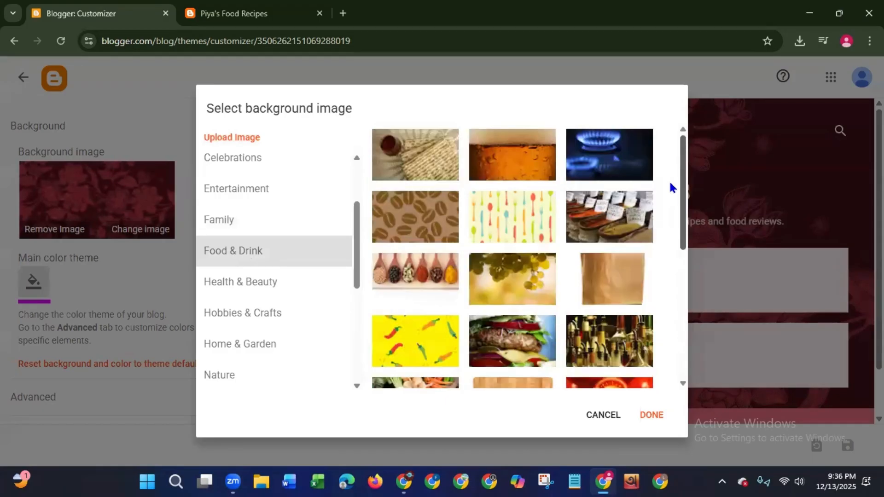
left_click(417, 272)
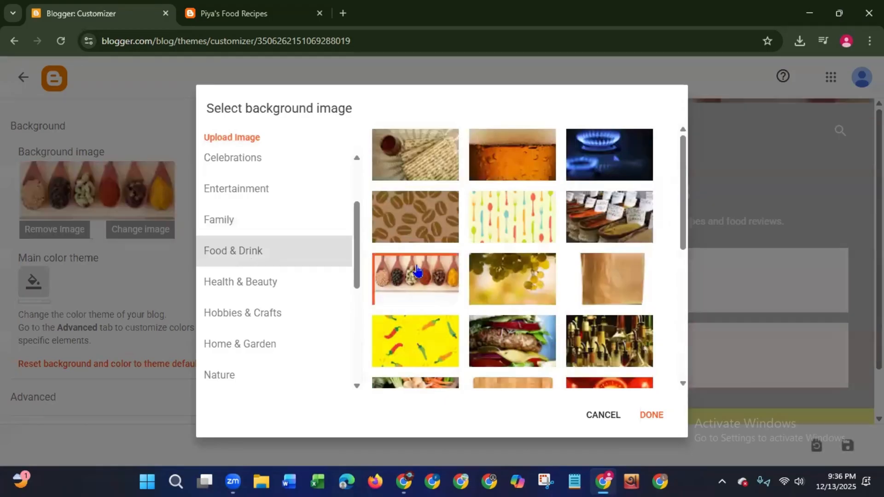
left_click(652, 416)
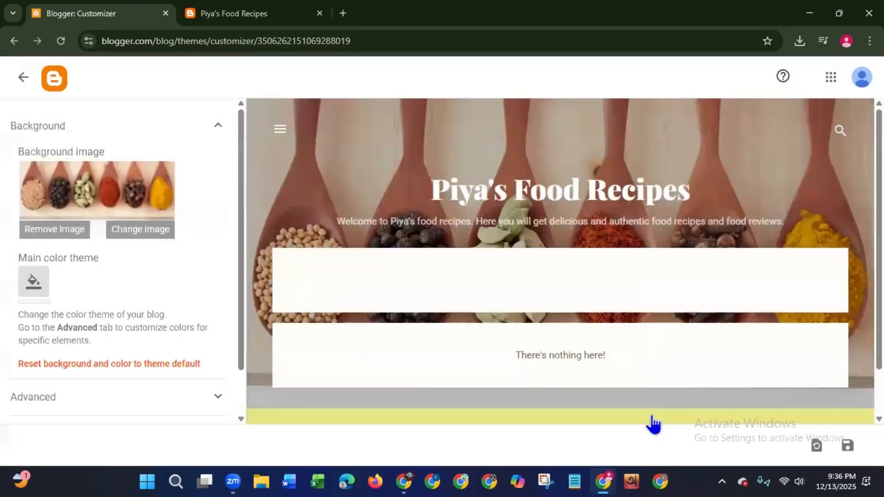
left_click(847, 447)
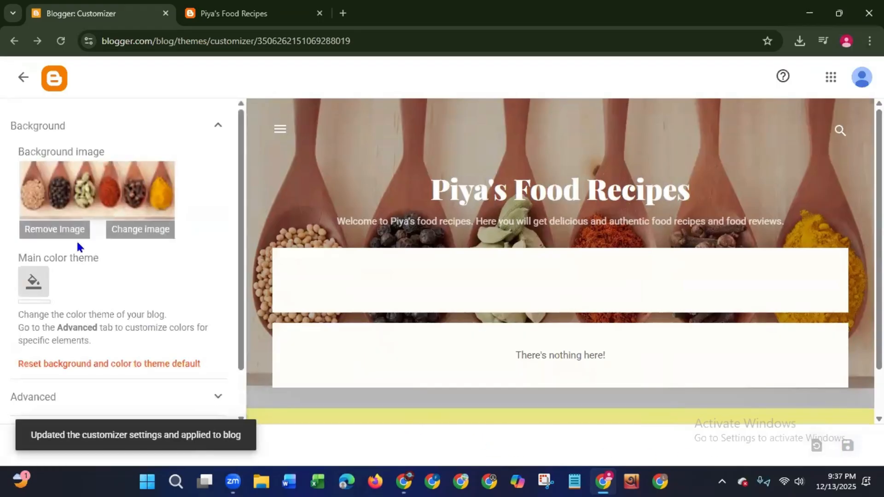
- Reload the live blog to check the new background image
left_click(184, 19)
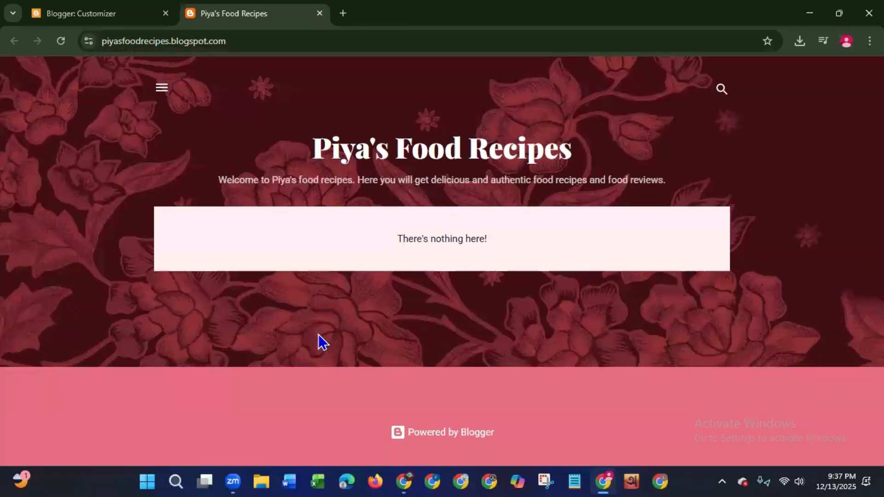
left_click(99, 15)
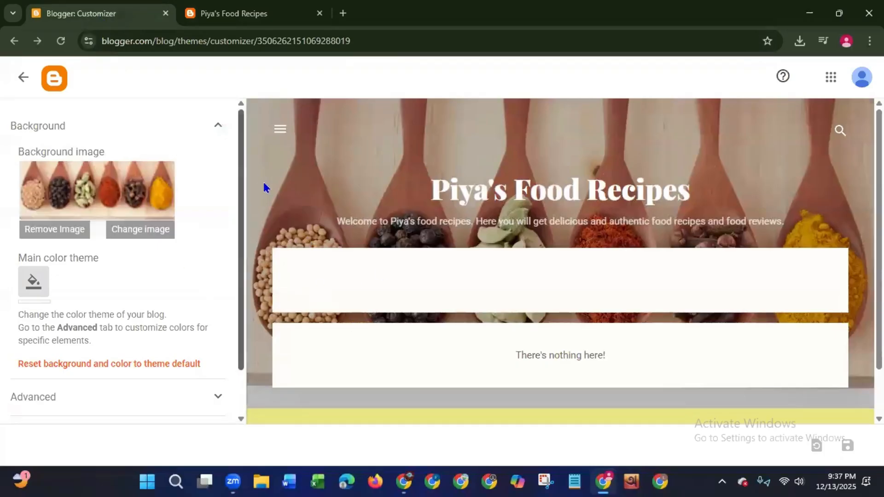
left_click(186, 14)
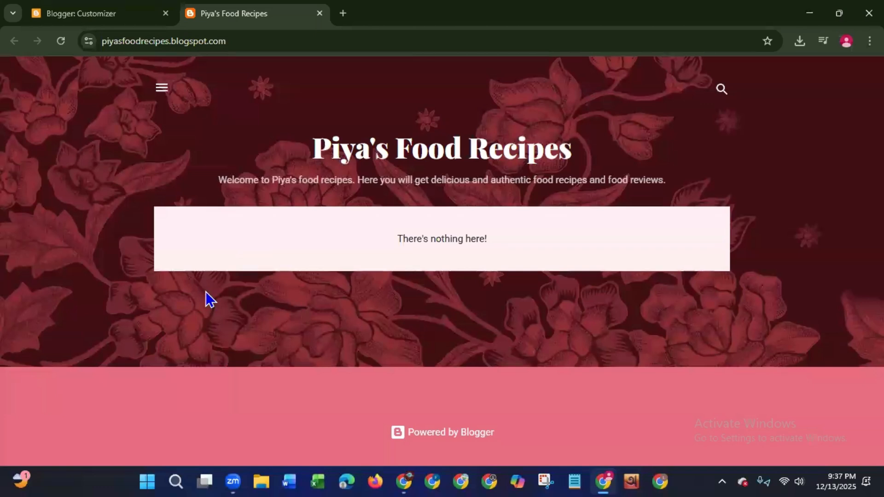
left_click(61, 42)
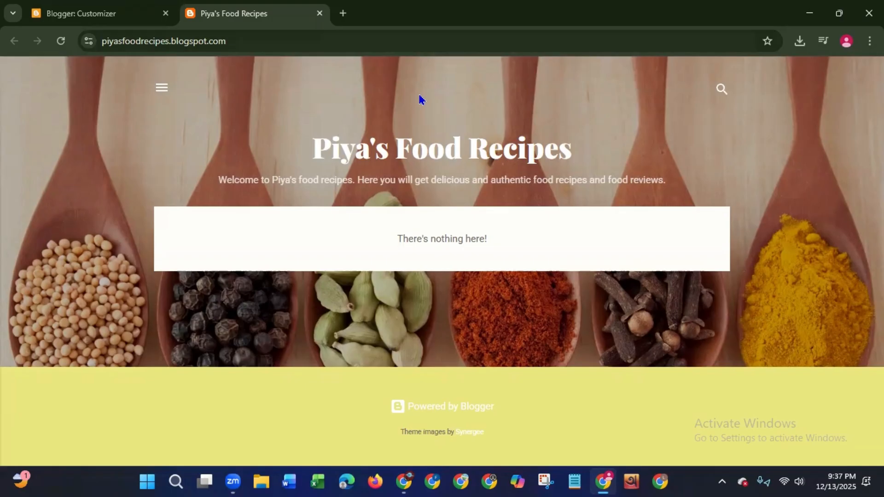
- Change the theme customizer's main color theme to dark red and save it to the blog
left_click(99, 15)
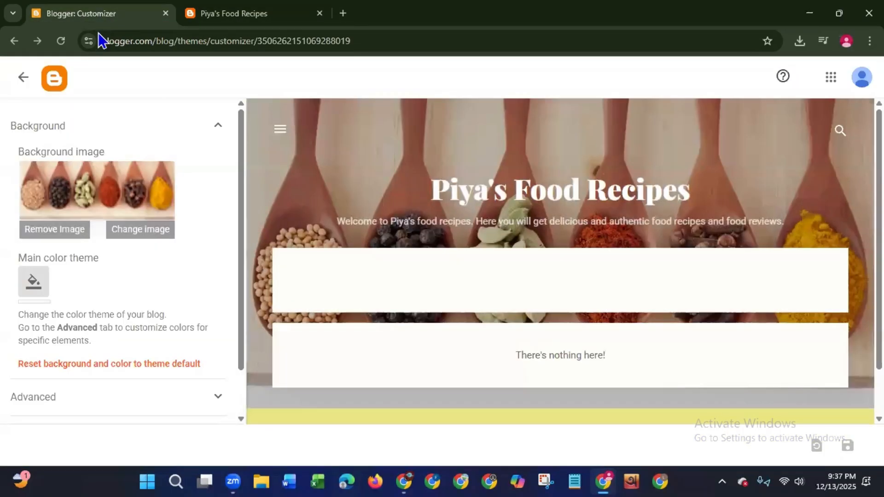
left_click(33, 293)
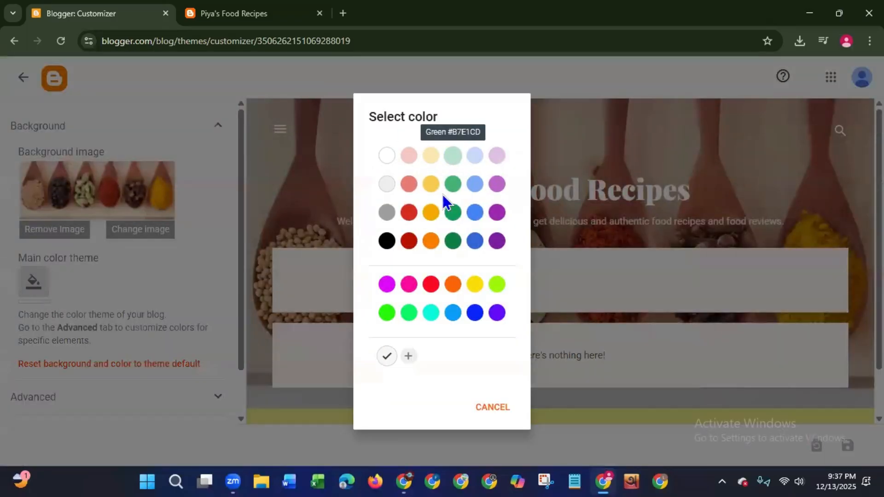
left_click(410, 241)
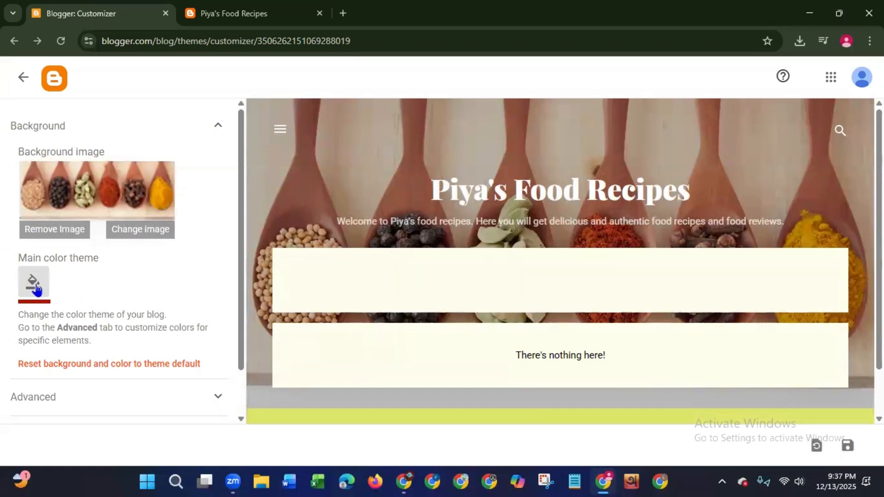
left_click(847, 447)
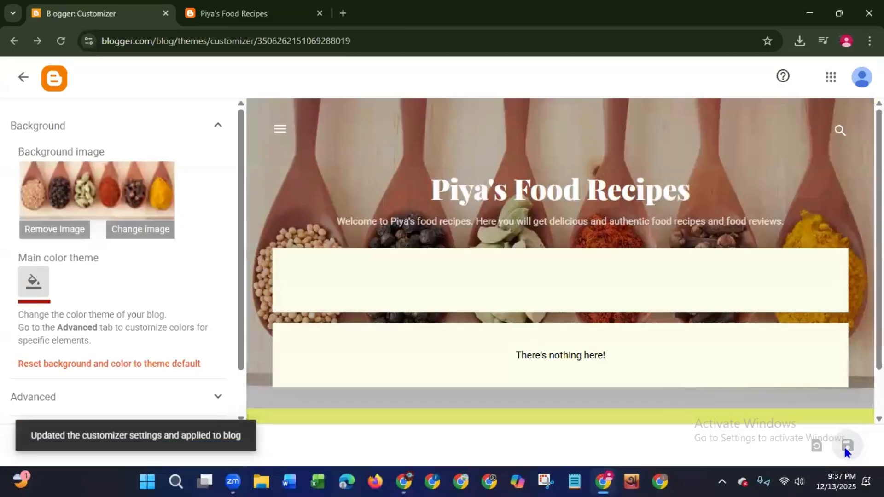
- Set the Page Text color to black in the customizer's advanced settings
left_click_drag(242, 302, 227, 415)
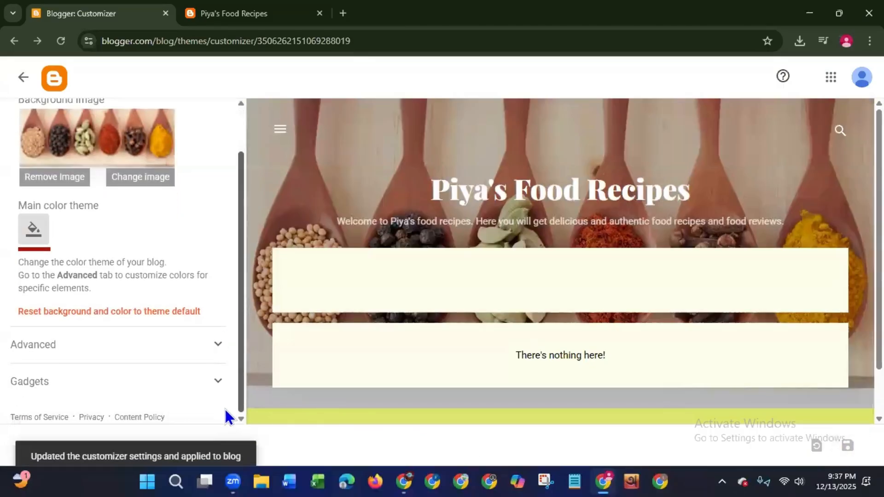
left_click(214, 347)
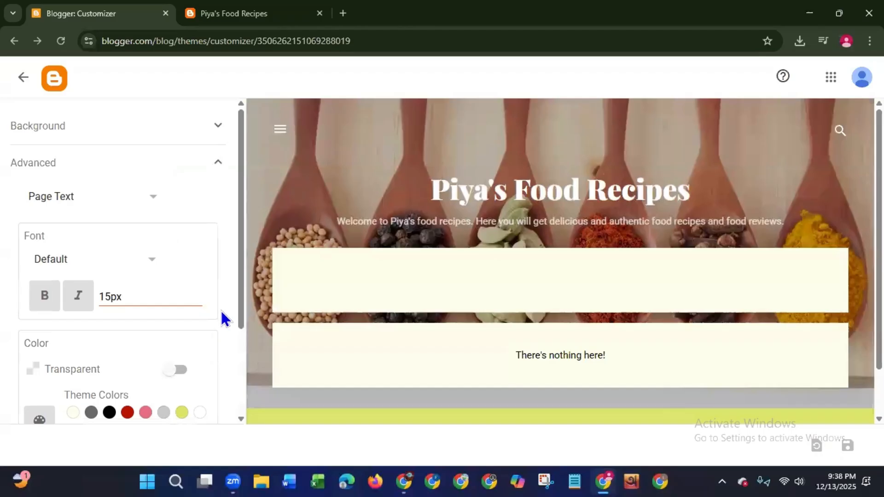
left_click(155, 199)
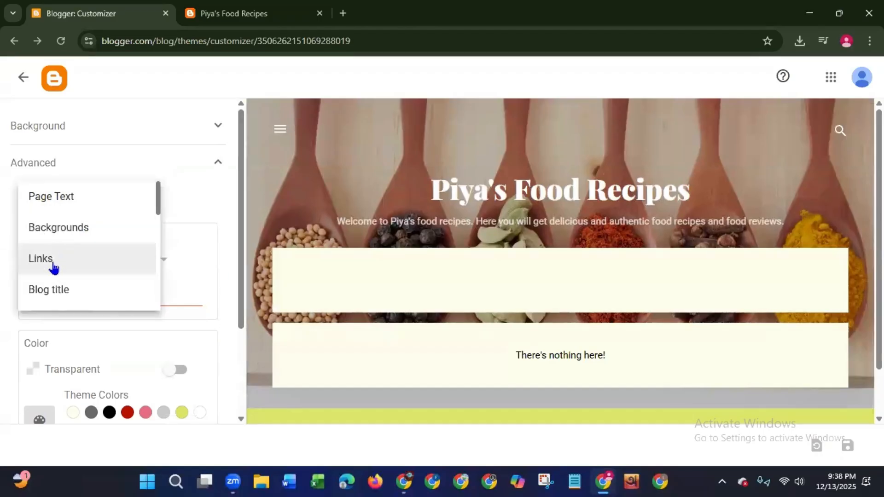
mouse_move(156, 199)
left_mouse_down()
mouse_move(152, 310)
mouse_move(159, 189)
left_mouse_up()
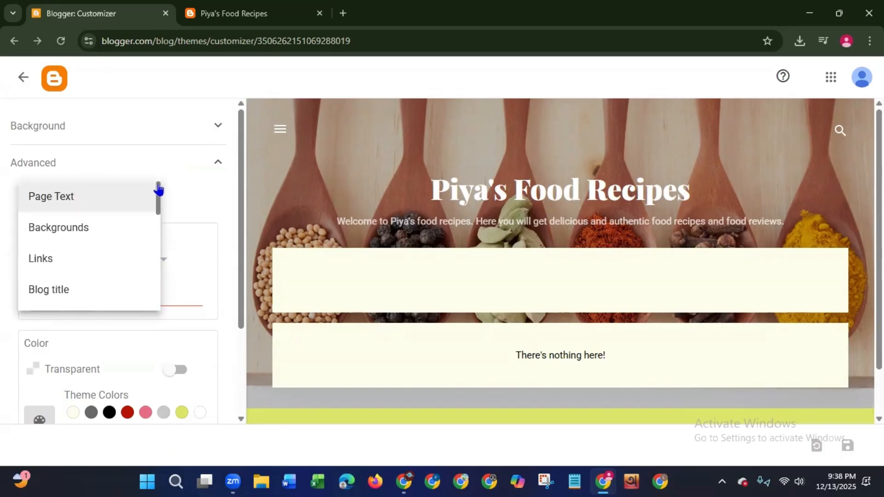
left_click(92, 200)
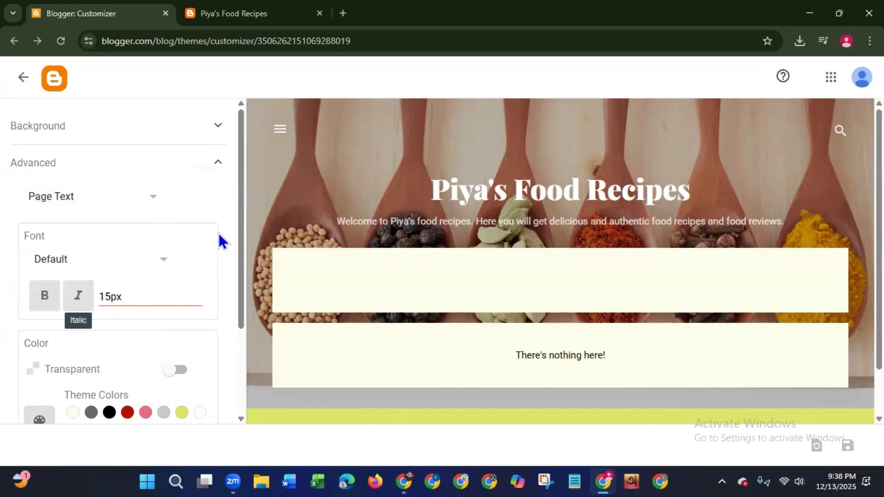
scroll(233, 277, "down", 3)
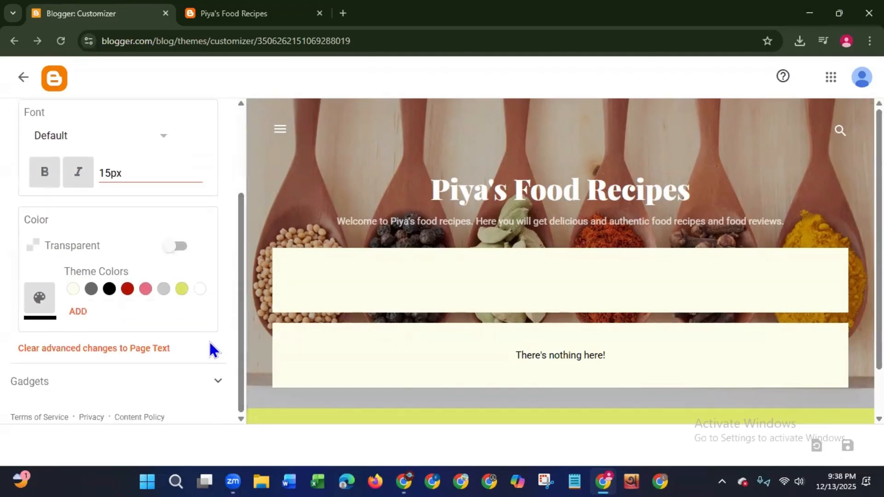
left_click(39, 299)
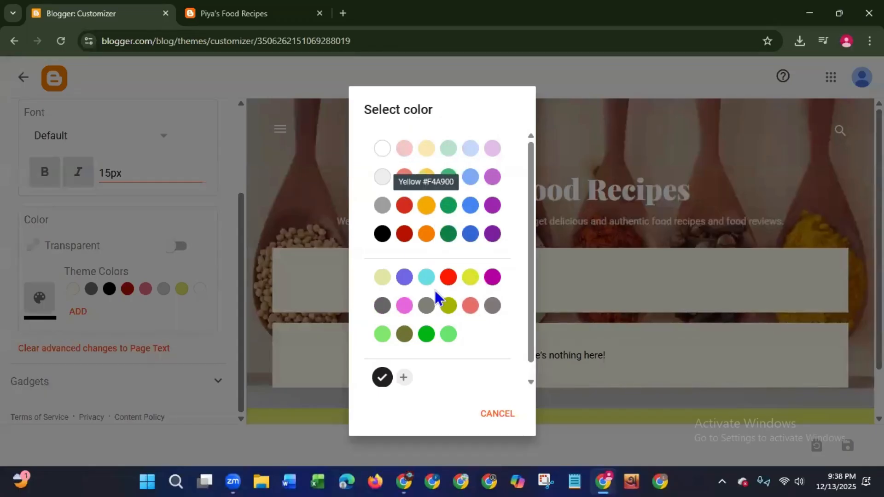
left_click(380, 237)
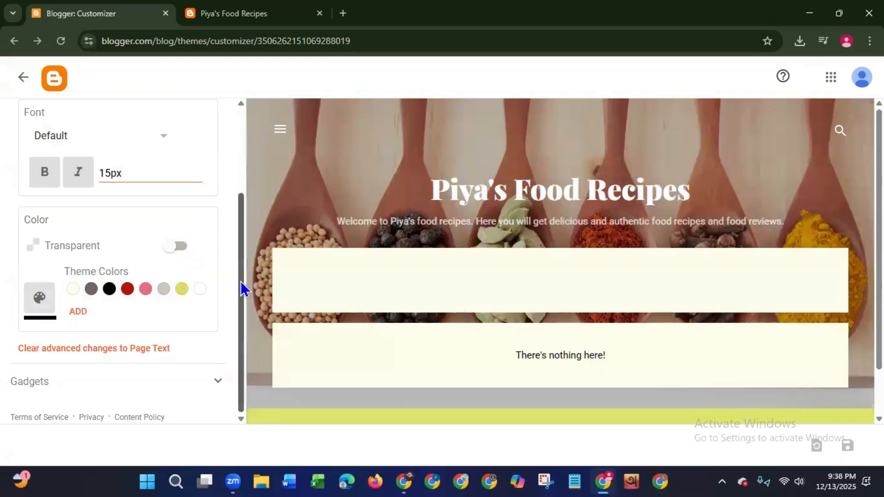
- Set the body background color to Red #B51200 in the advanced Backgrounds settings
left_click_drag(240, 283, 240, 215)
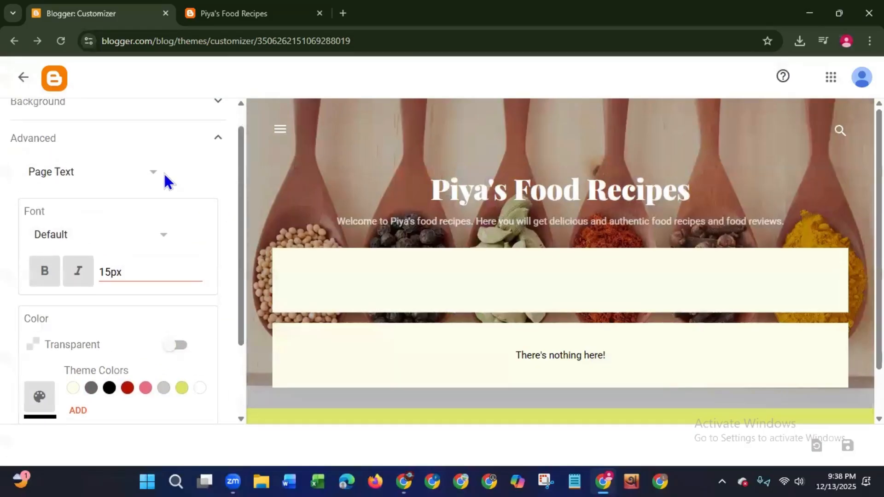
left_click(148, 173)
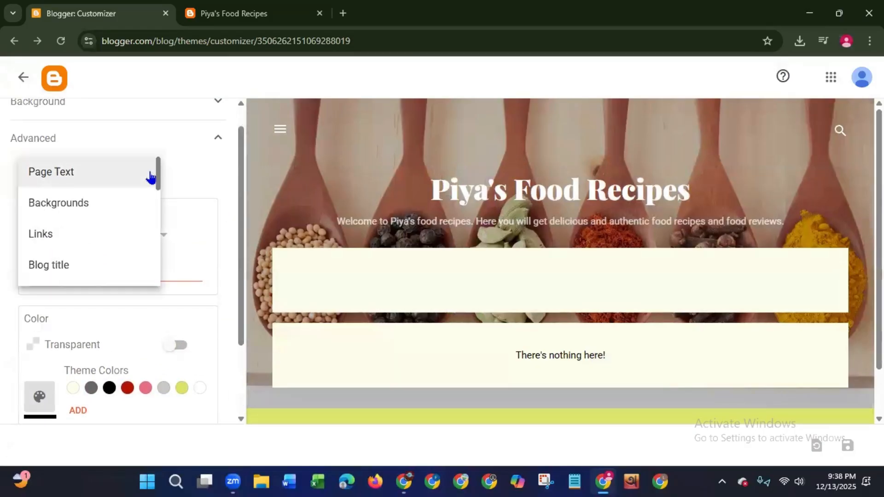
left_click(88, 208)
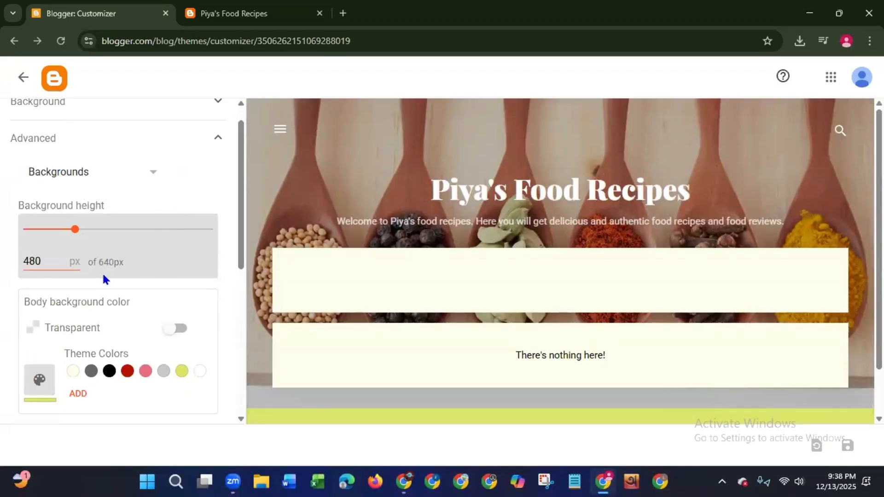
left_click_drag(240, 232, 230, 297)
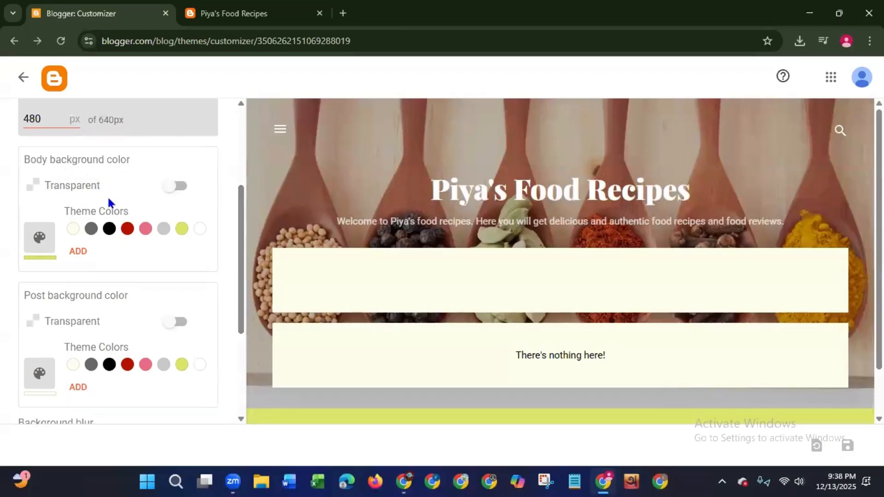
left_click(40, 244)
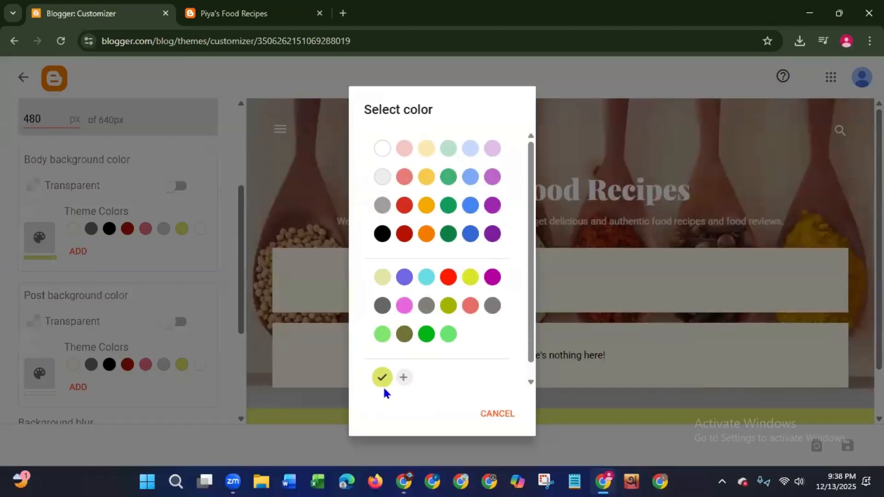
left_click(405, 235)
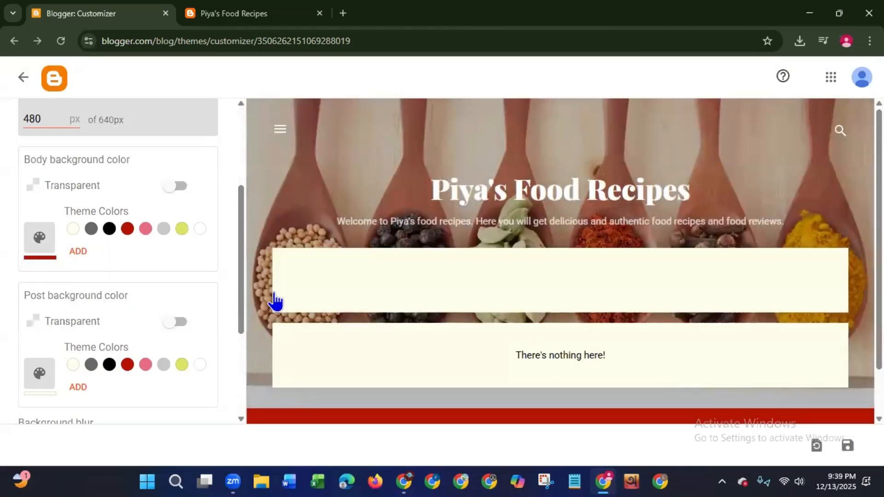
- Set the post background color to white in the advanced Backgrounds settings
left_click_drag(241, 306, 237, 364)
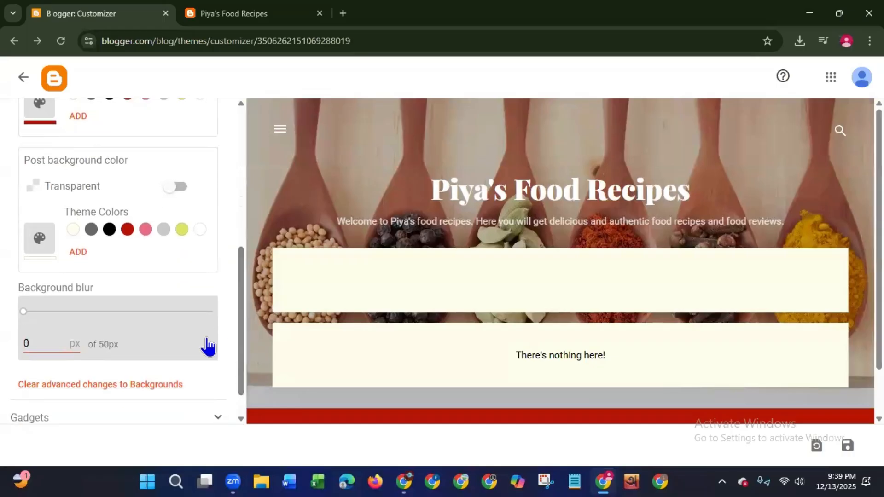
left_click(37, 244)
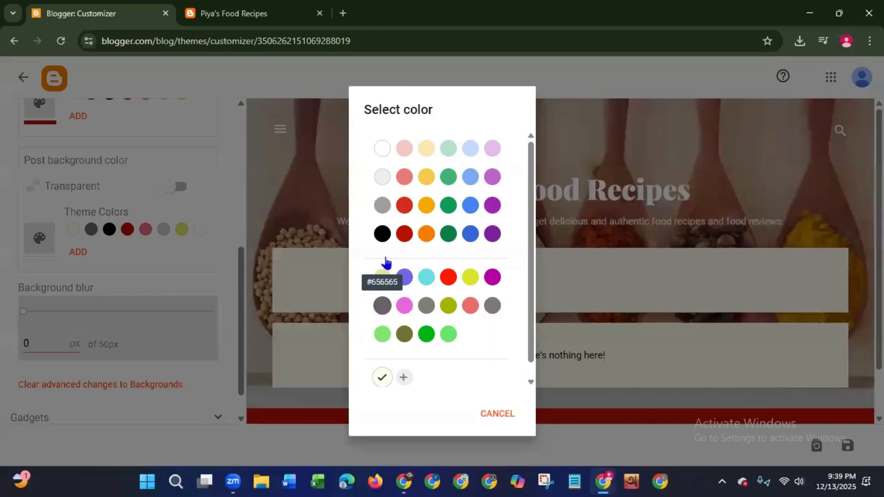
left_click(383, 148)
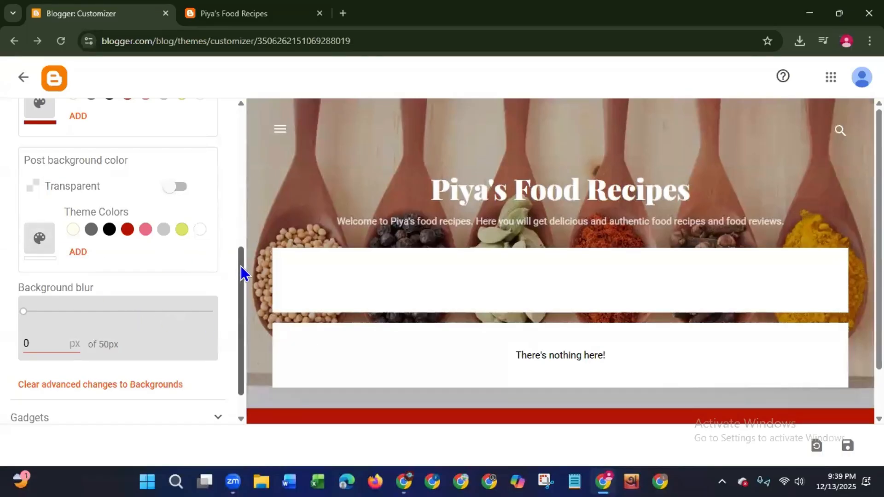
left_click_drag(243, 277, 243, 361)
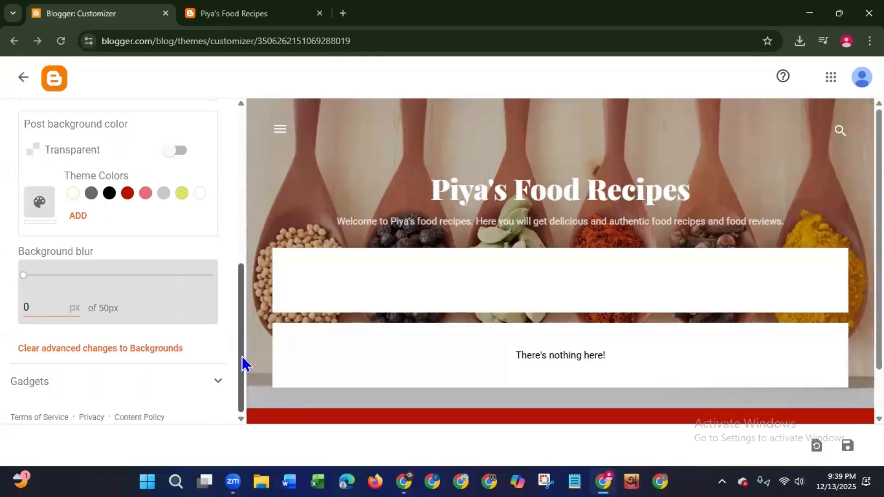
- Save the customizer changes and reload the live blog to check its updated colors
left_click(848, 445)
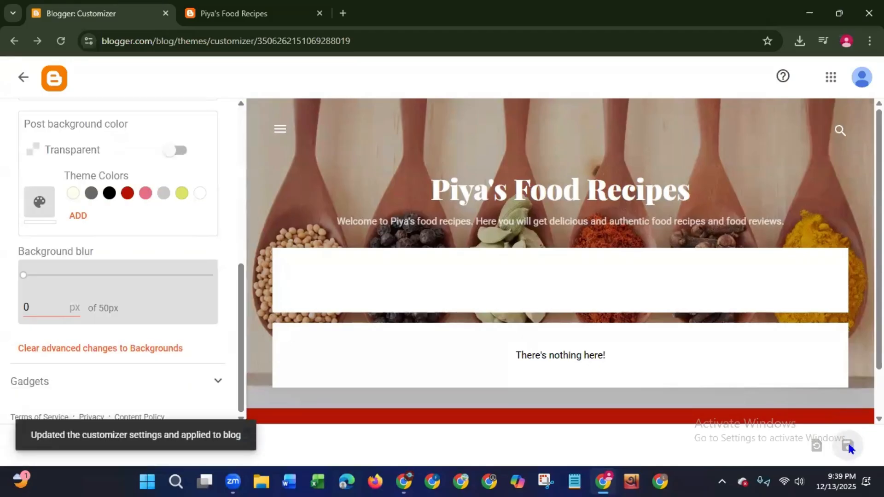
left_click(185, 19)
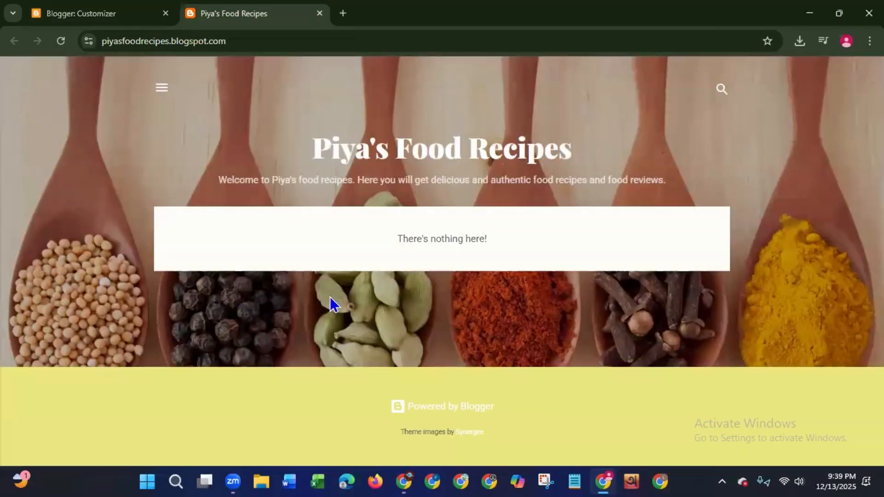
left_click(59, 41)
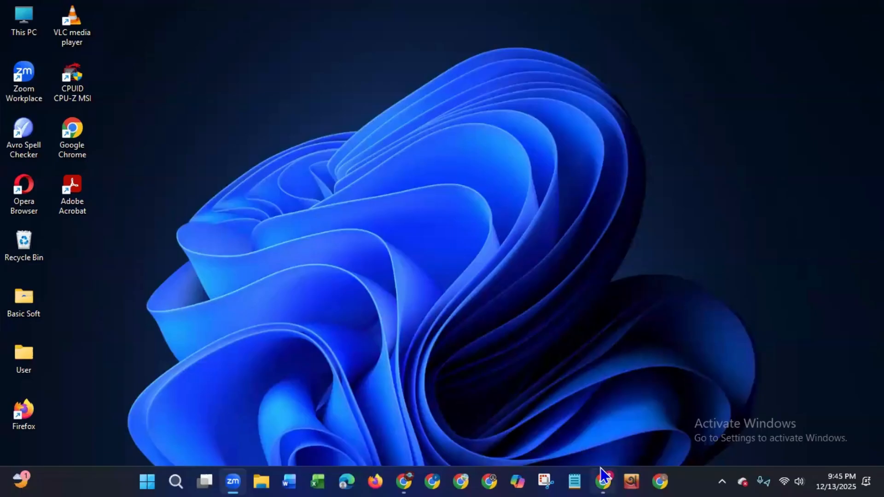
- Return to the Blogger customizer in Chrome and examine the Links color options in the advanced settings
left_click(603, 479)
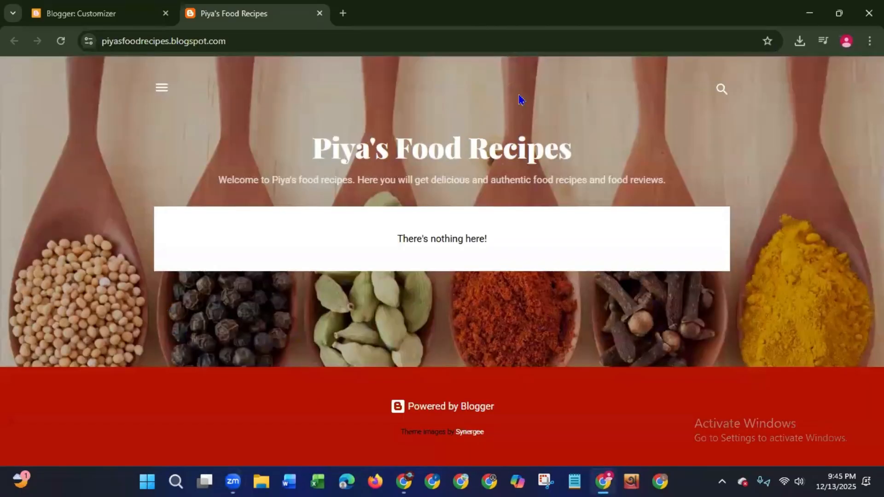
left_click(90, 17)
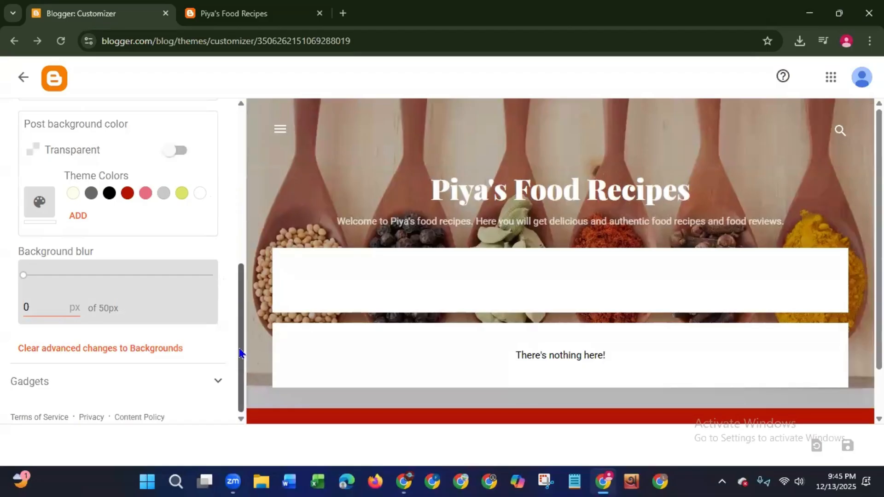
left_click_drag(239, 355, 225, 90)
left_click(153, 197)
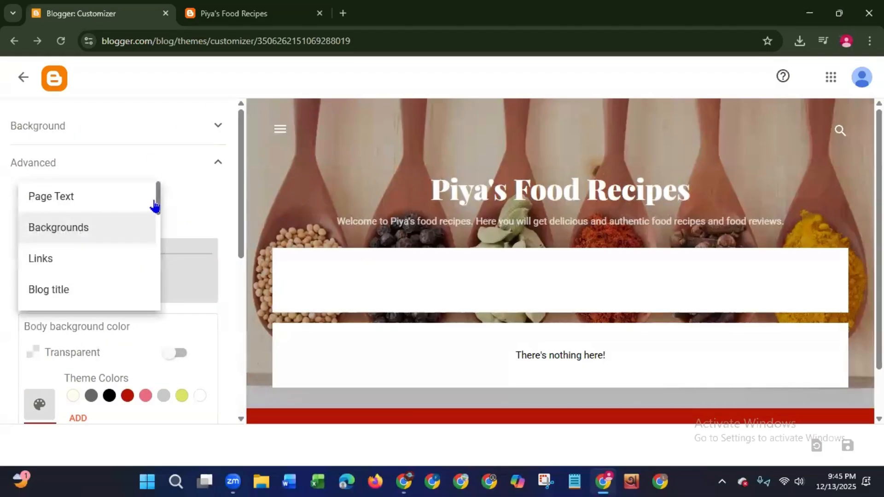
left_click(55, 263)
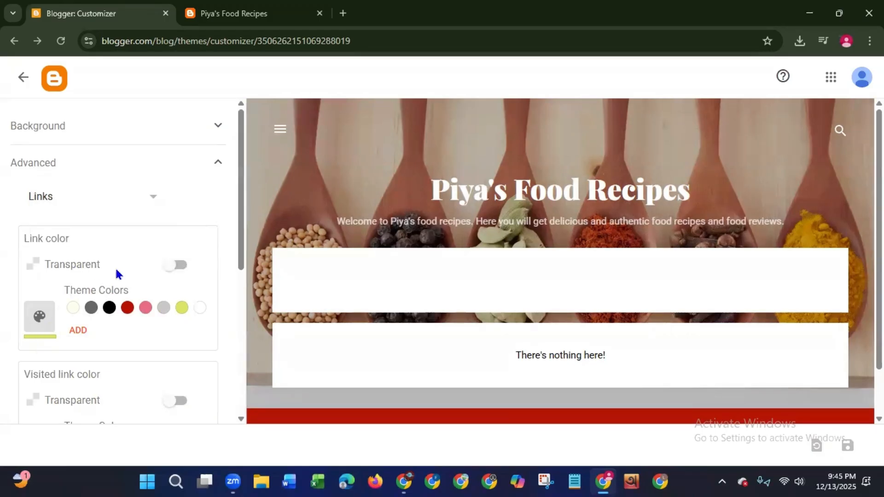
left_click_drag(239, 249, 211, 233)
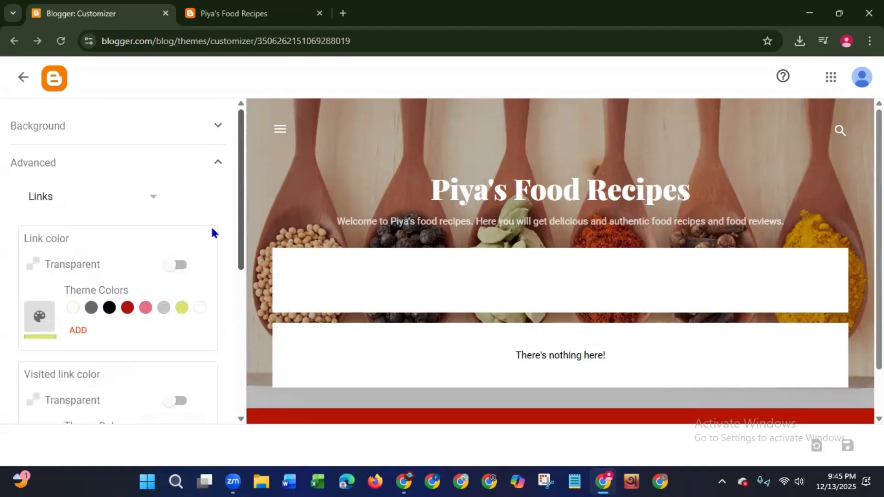
- Try the black, lime and cream theme colors on the blog title in the advanced Blog title settings
left_click(155, 201)
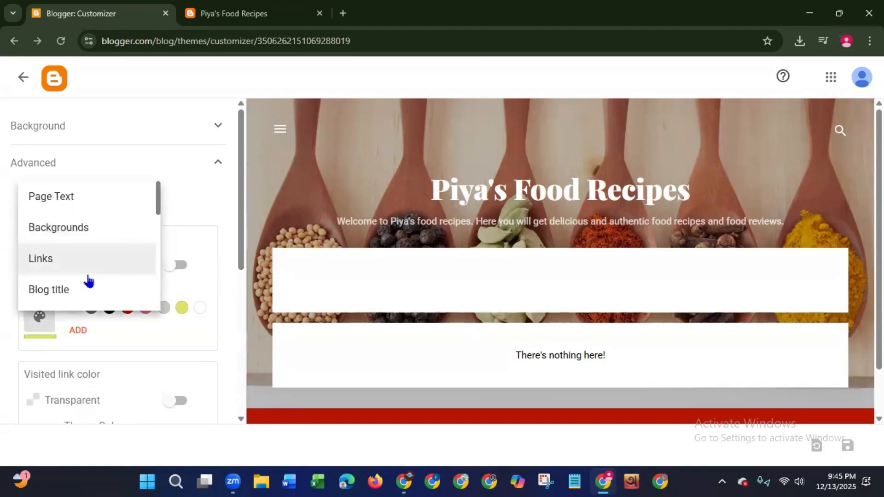
left_click(74, 290)
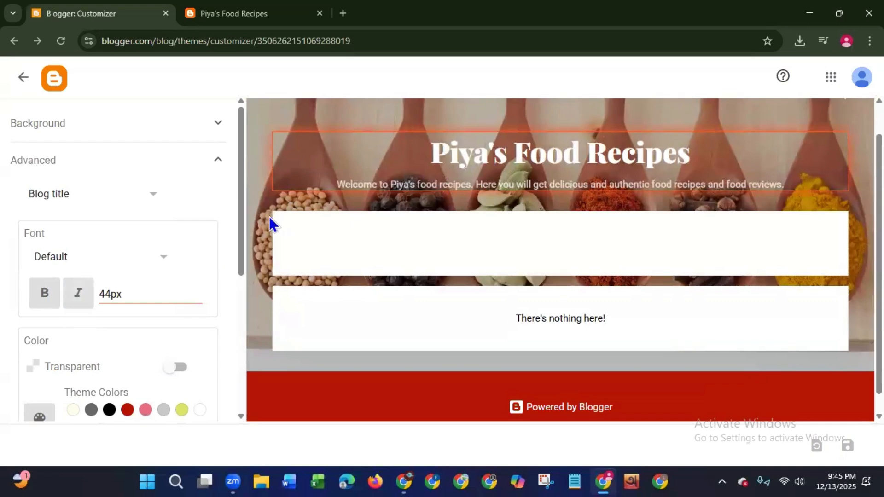
scroll(229, 291, "down", 1)
scroll(226, 304, "down", 3)
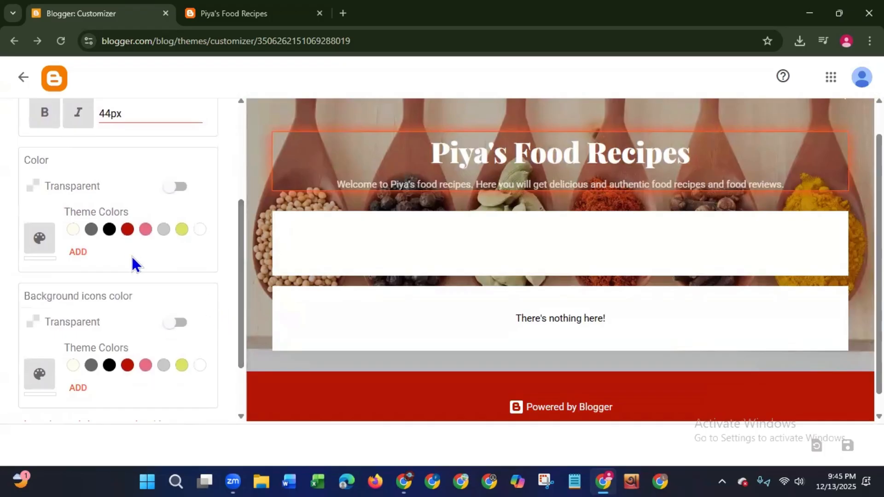
left_click(109, 230)
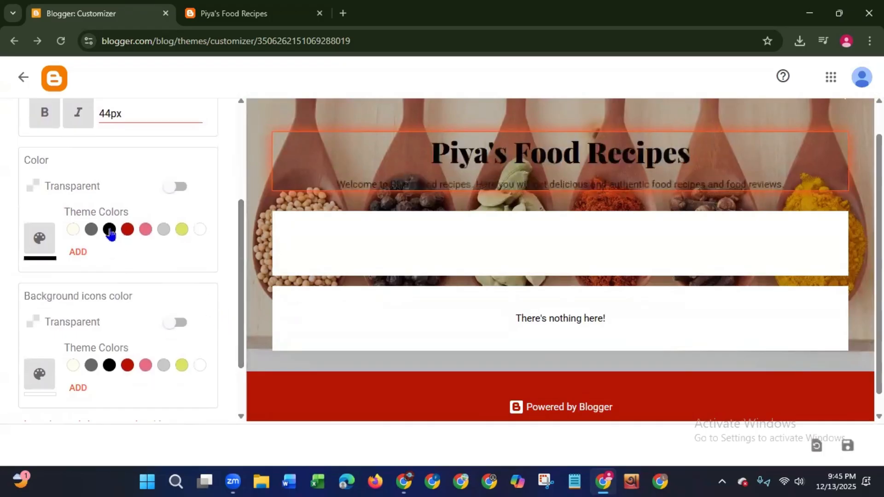
left_click(181, 232)
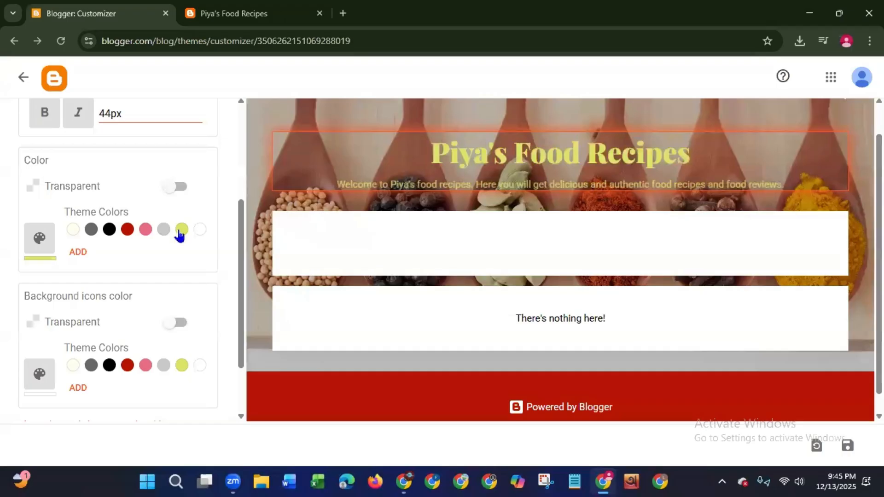
left_click(74, 230)
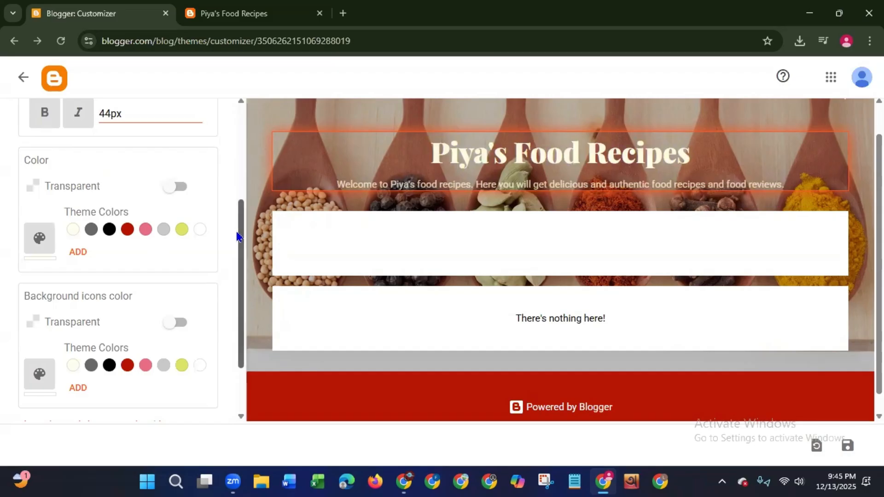
- Examine the remaining Blog title options and the list of other advanced setting categories
left_click_drag(237, 237, 233, 355)
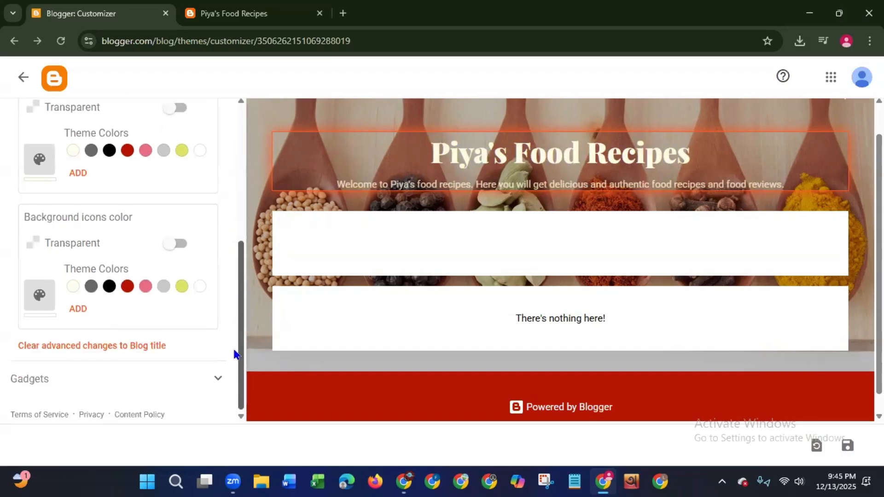
scroll(227, 217, "up", 4)
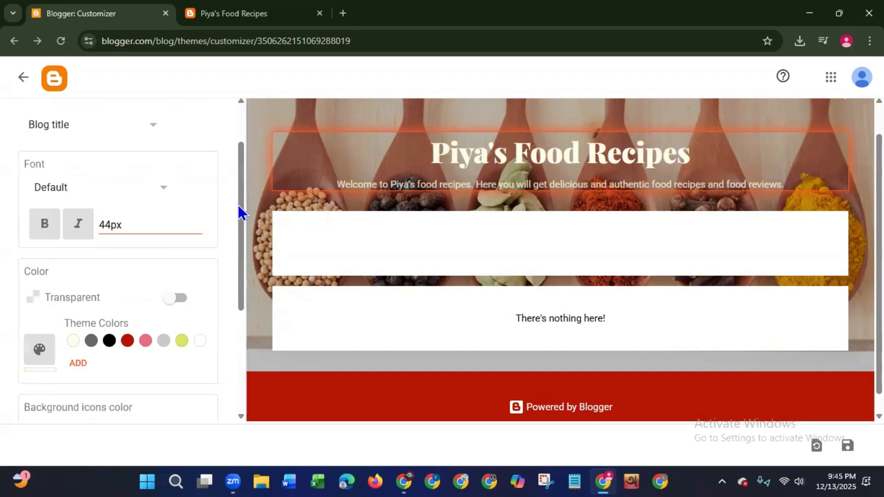
left_click_drag(240, 209, 242, 145)
left_click(146, 192)
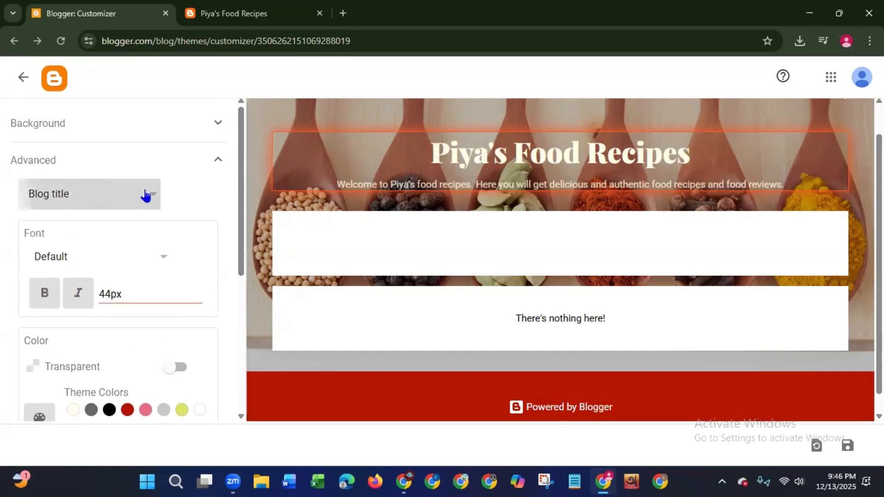
left_click_drag(160, 210, 158, 242)
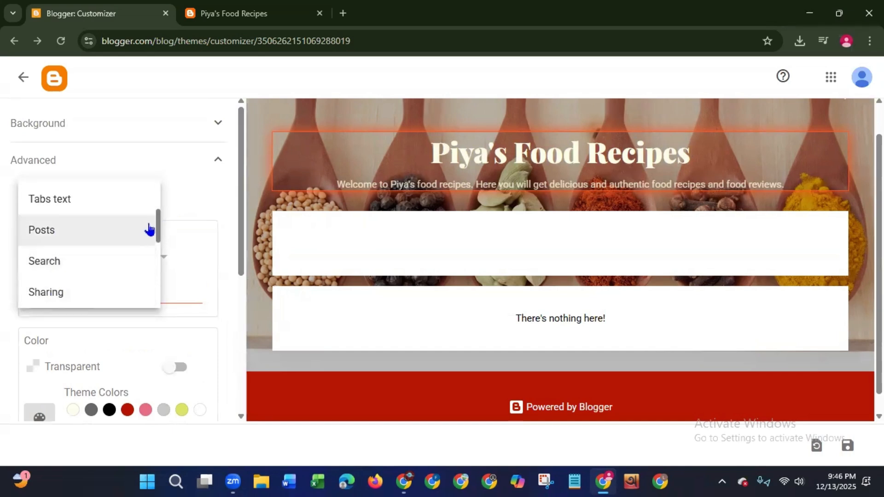
left_click_drag(162, 241, 148, 188)
left_click(201, 192)
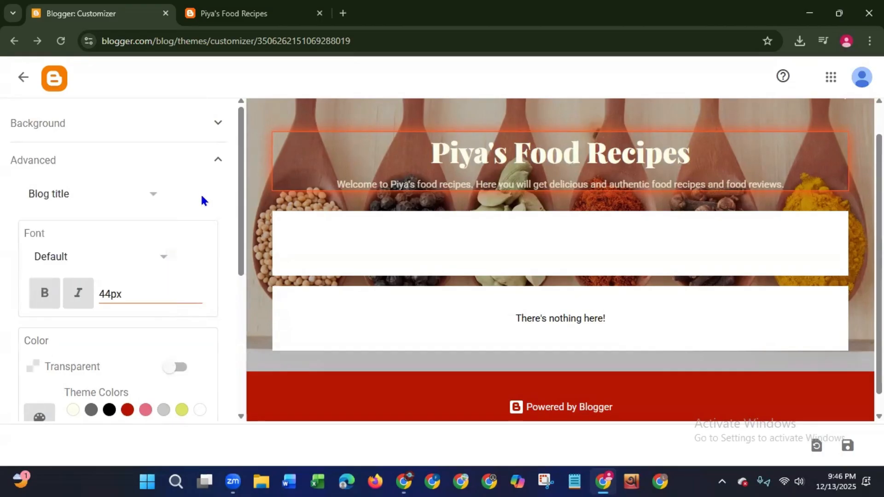
left_click_drag(242, 251, 211, 135)
- Check the live blog and leave the customizer for the Theme page without saving the title color changes
left_click(220, 13)
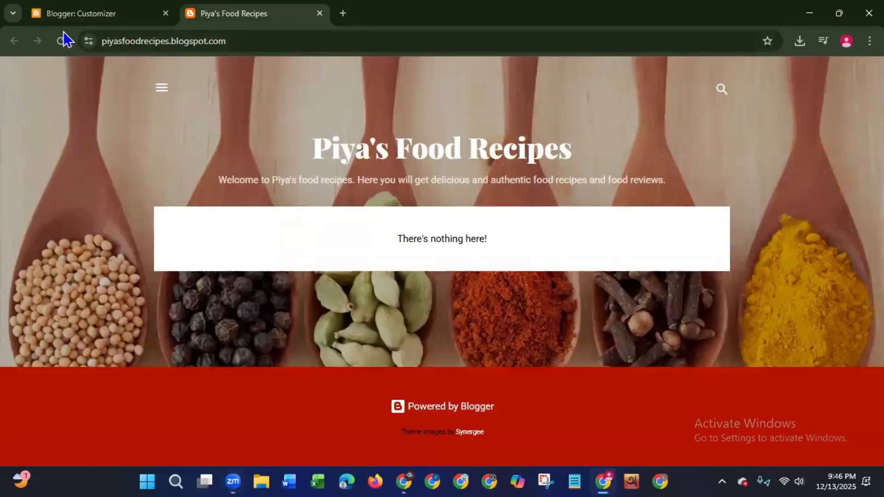
left_click(68, 17)
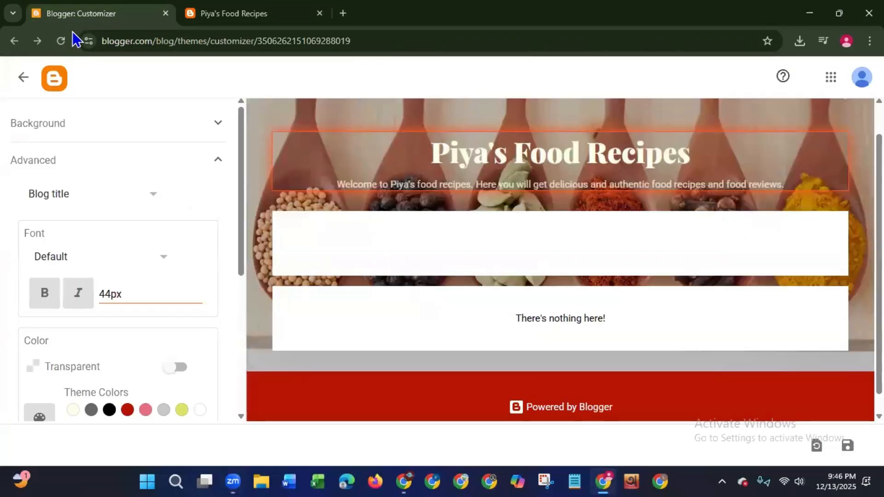
left_click(26, 77)
left_click(483, 128)
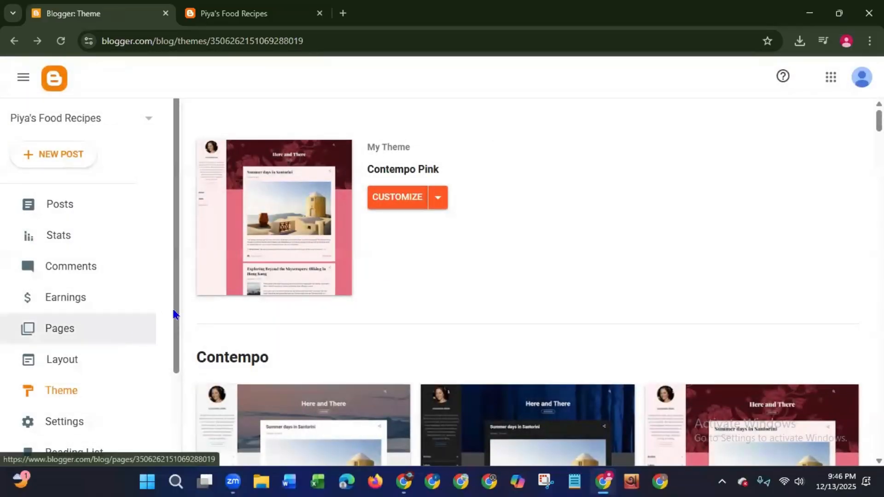
- Look over the gadget sections on the blog's Layout page and open the Posts page
scroll(171, 322, "down", 2)
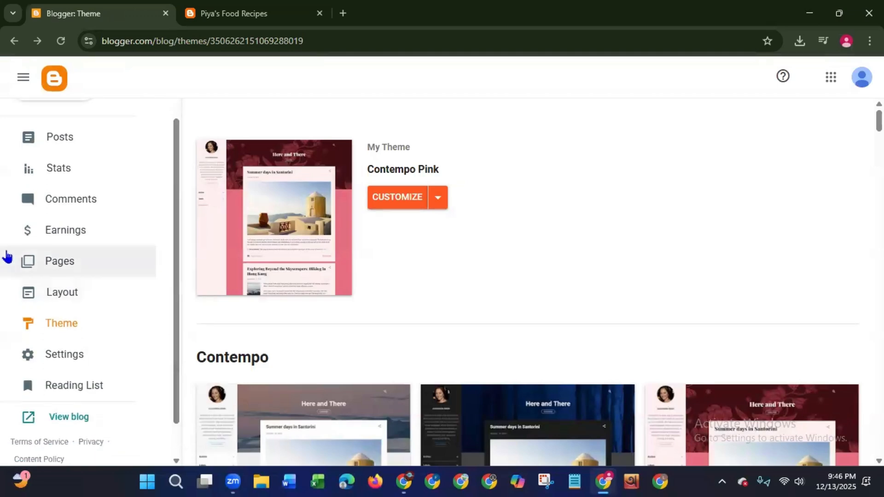
left_click(69, 297)
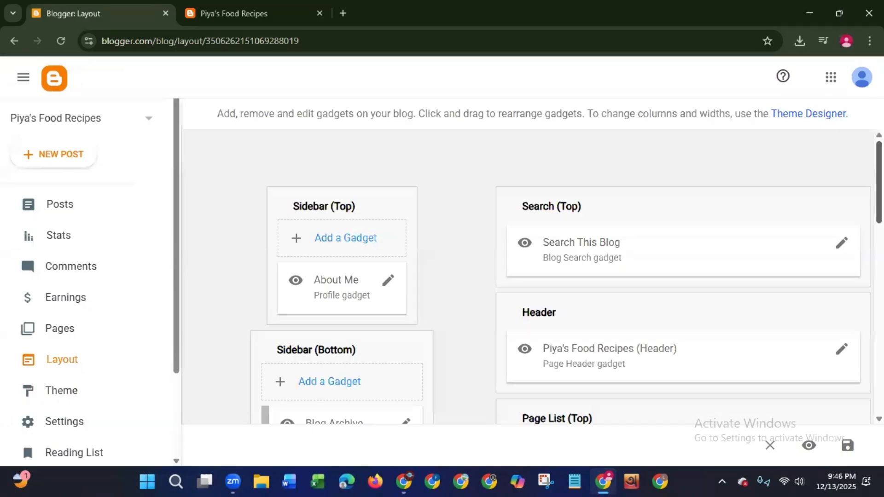
scroll(529, 276, "down", 10)
scroll(530, 276, "up", 10)
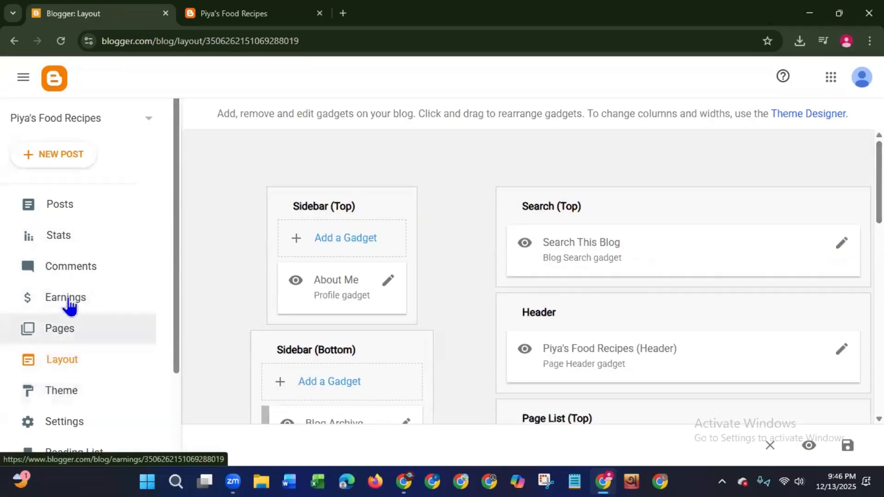
left_click(64, 205)
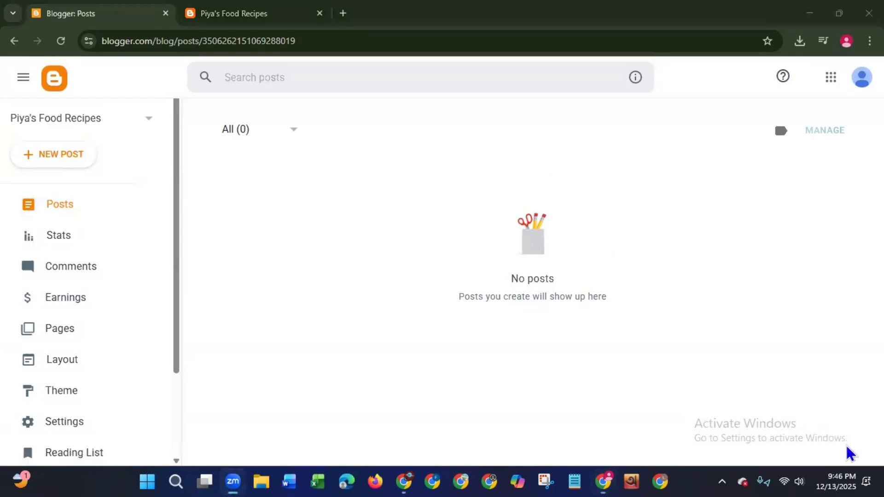
left_click(343, 14)
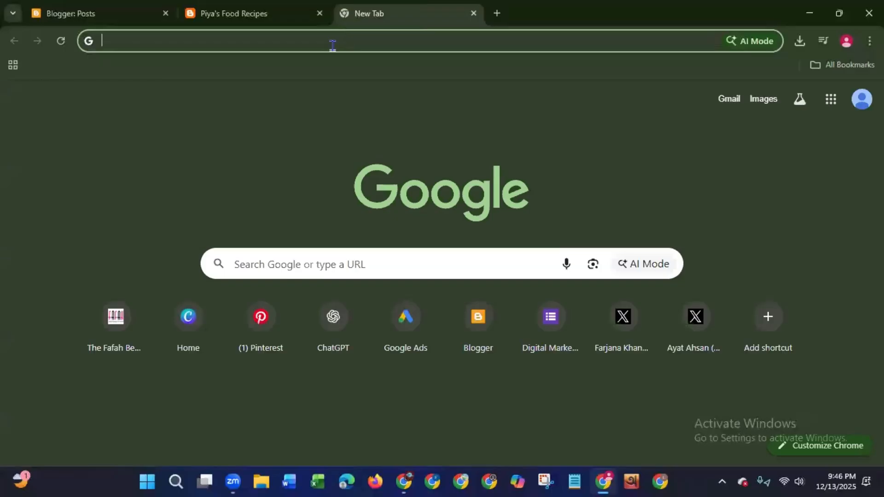
left_click(331, 328)
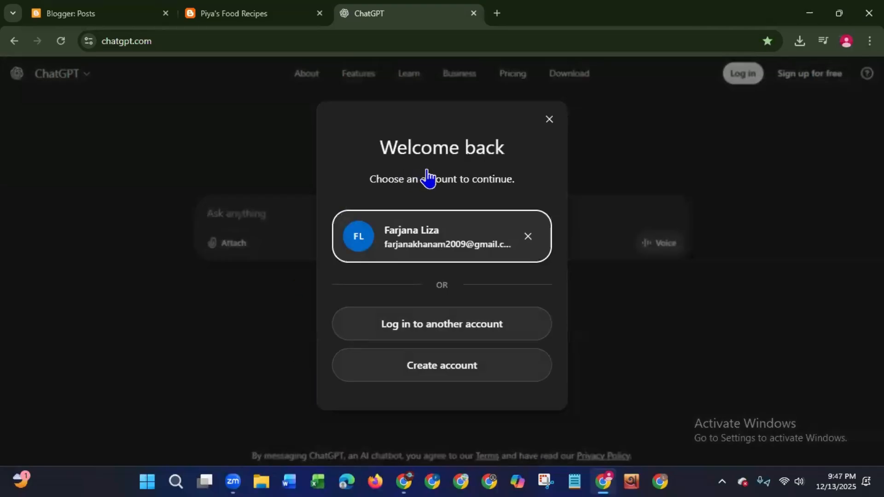
left_click(424, 261)
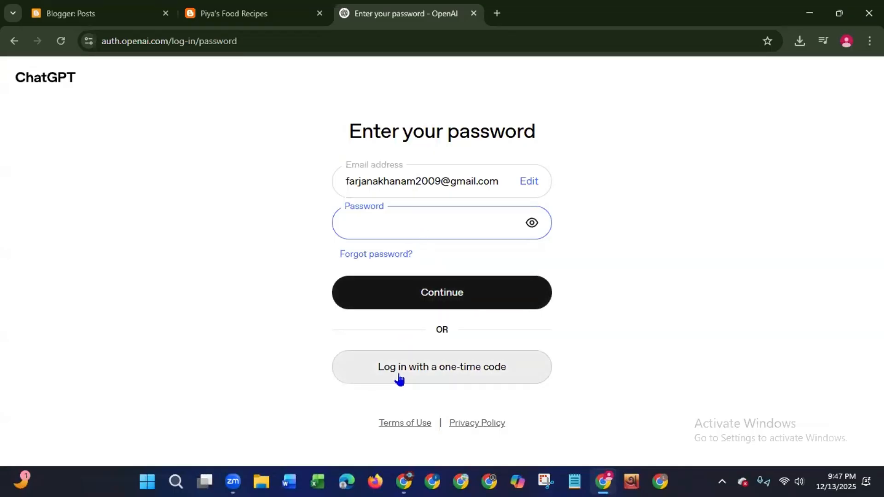
left_click(475, 14)
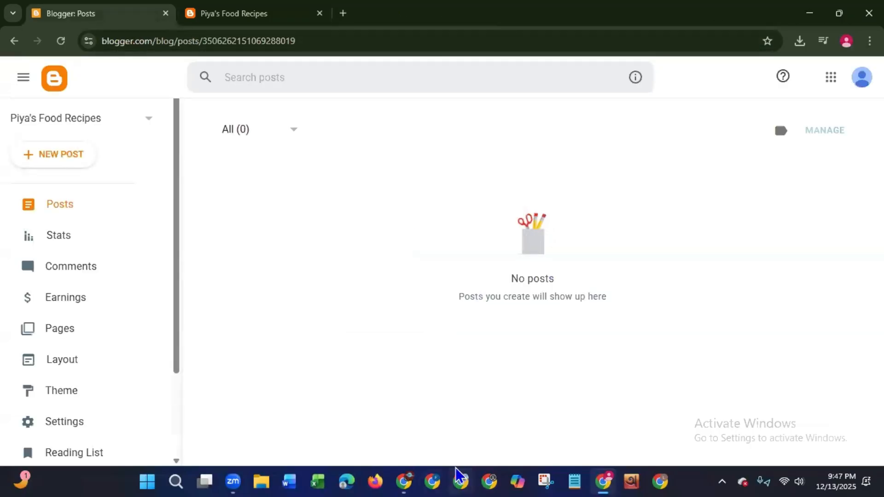
- Switch to another Chrome profile and open ChatGPT
left_click(459, 479)
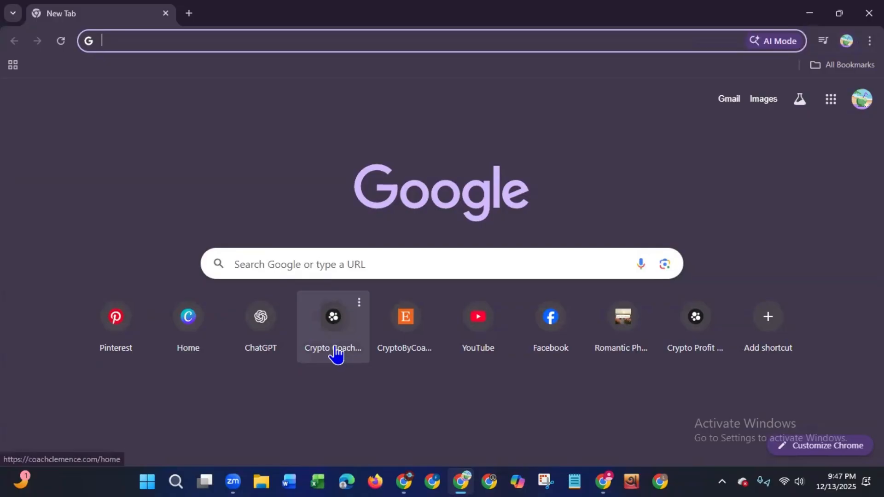
left_click(253, 330)
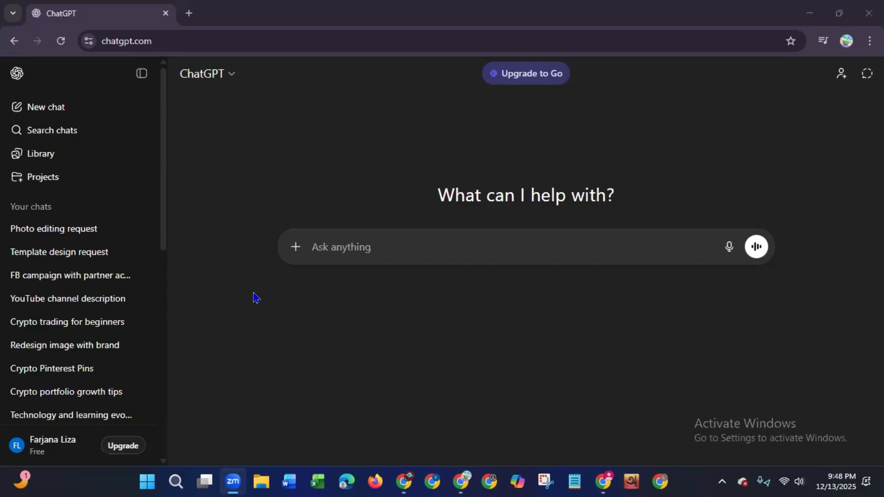
- Ask ChatGPT to "write a recipe of chicken" and read through the generated ingredients and instructions
left_click(380, 252)
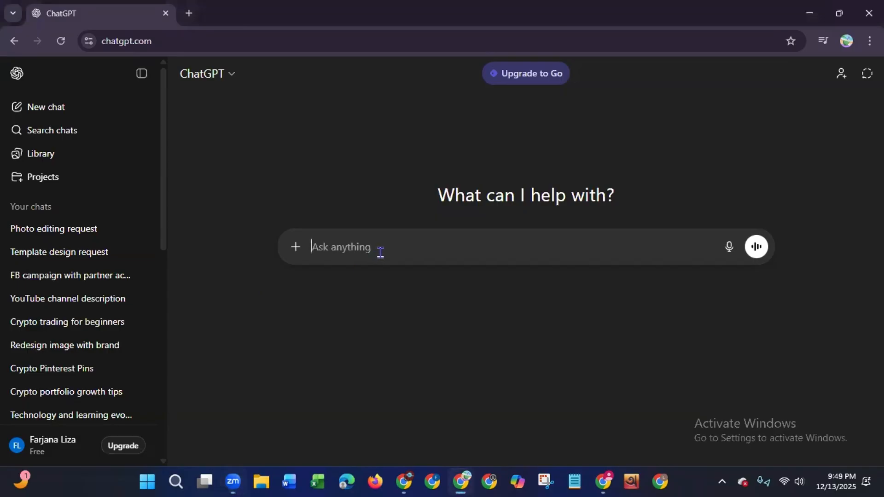
type("write a ")
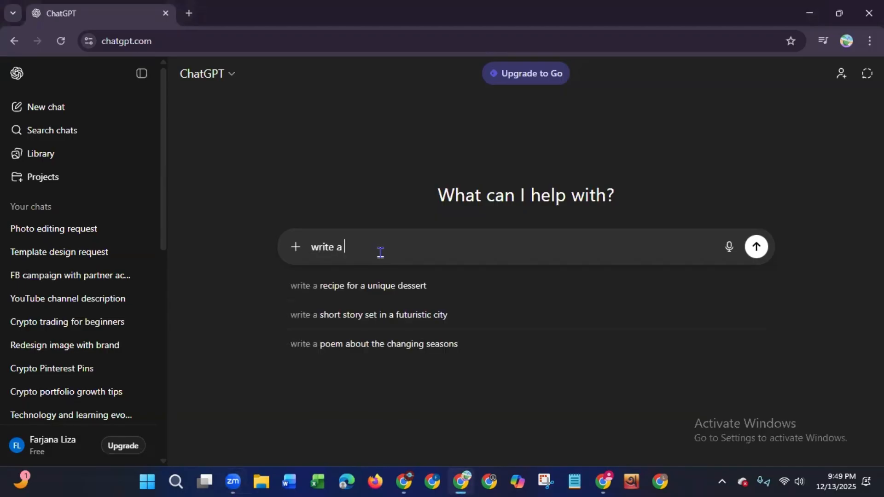
type("recipe")
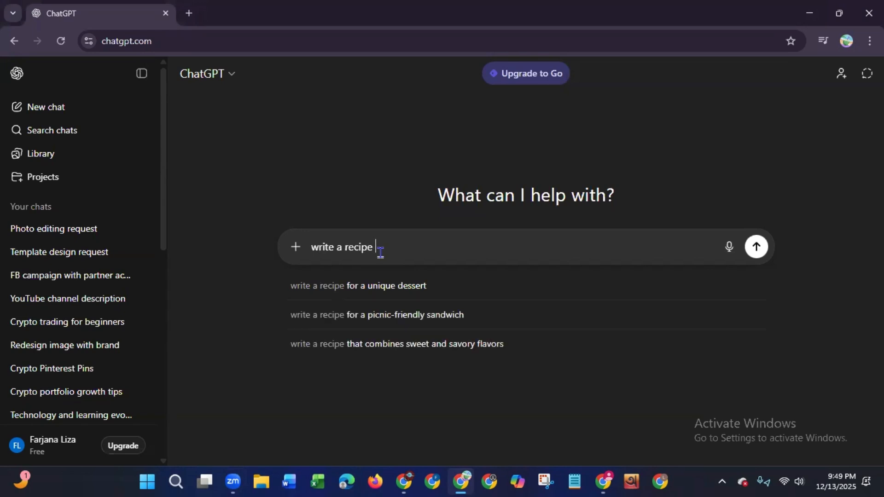
type(" of cho")
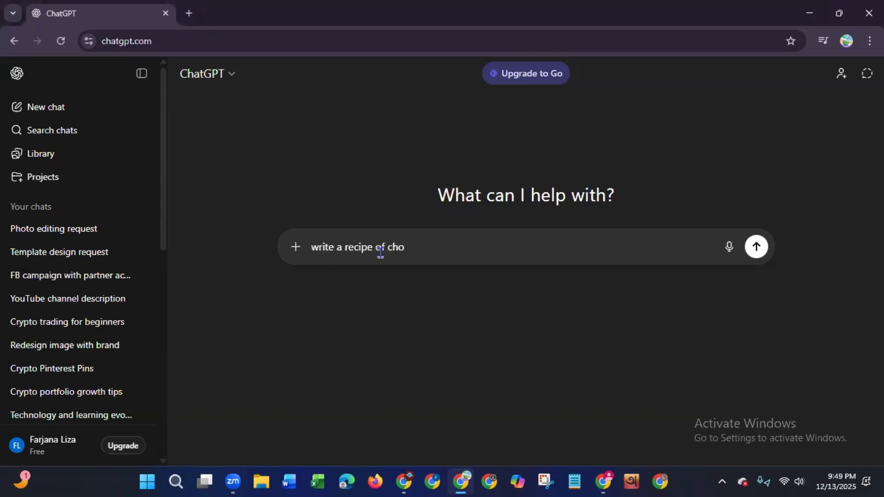
key("BackSpace")
type("icken")
key("Return")
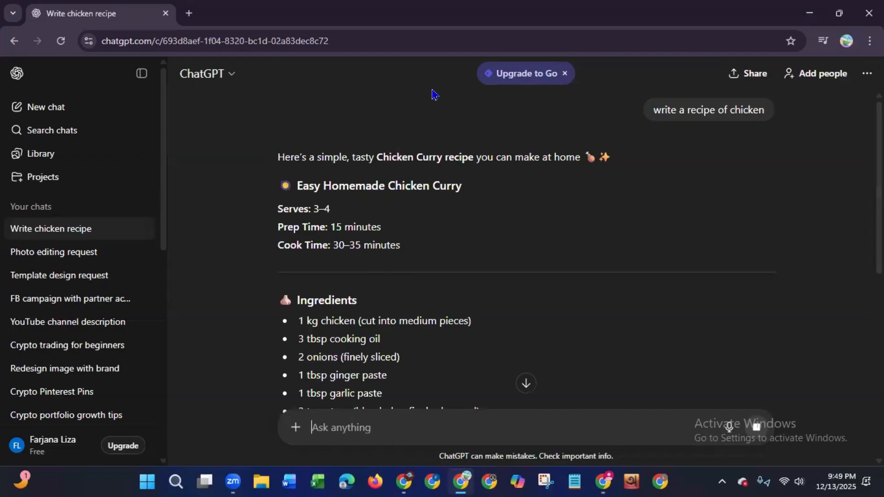
scroll(739, 134, "down", 2)
scroll(527, 249, "down", 6)
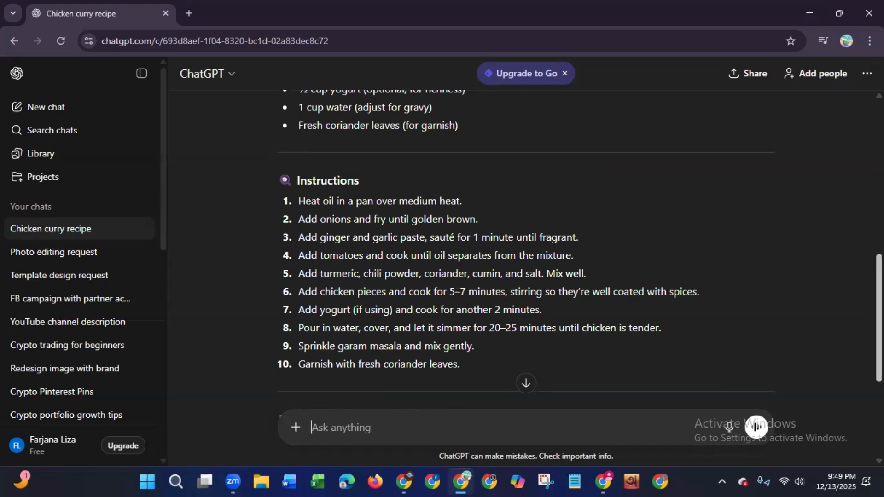
- Review the generated chicken curry recipe through its serving suggestions and copy the whole ChatGPT response
scroll(525, 249, "down", 5)
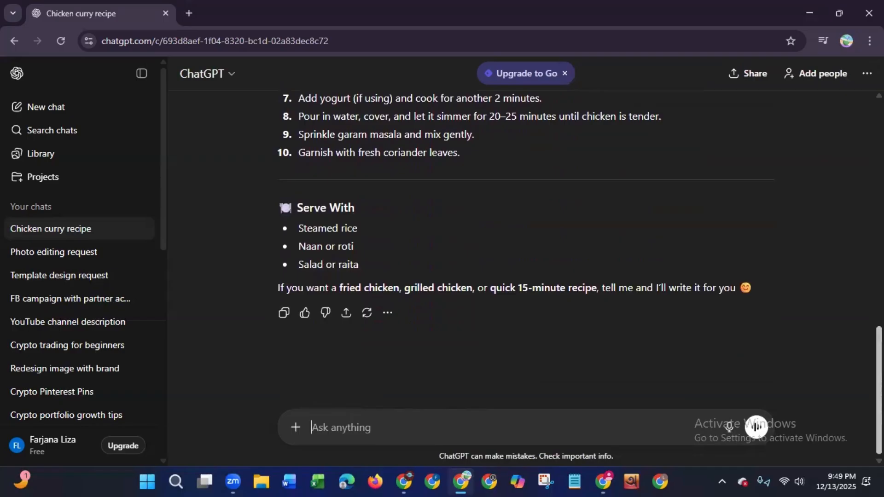
scroll(525, 249, "up", 15)
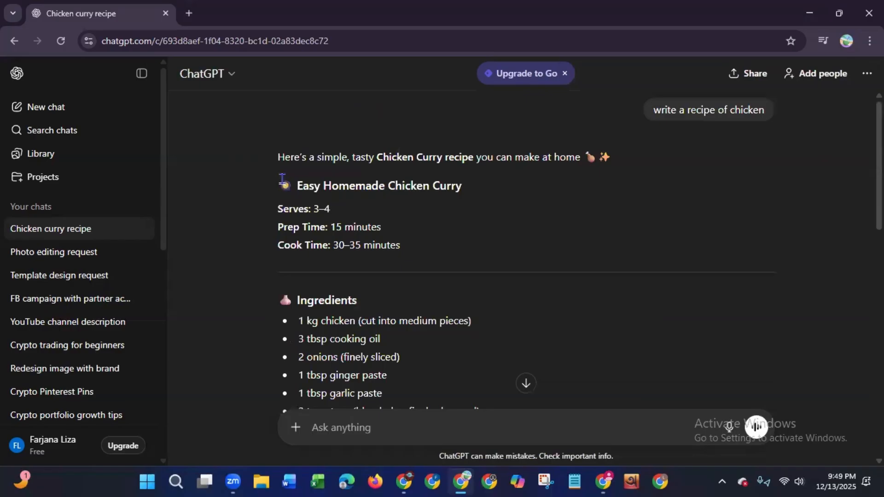
left_click_drag(879, 166, 877, 445)
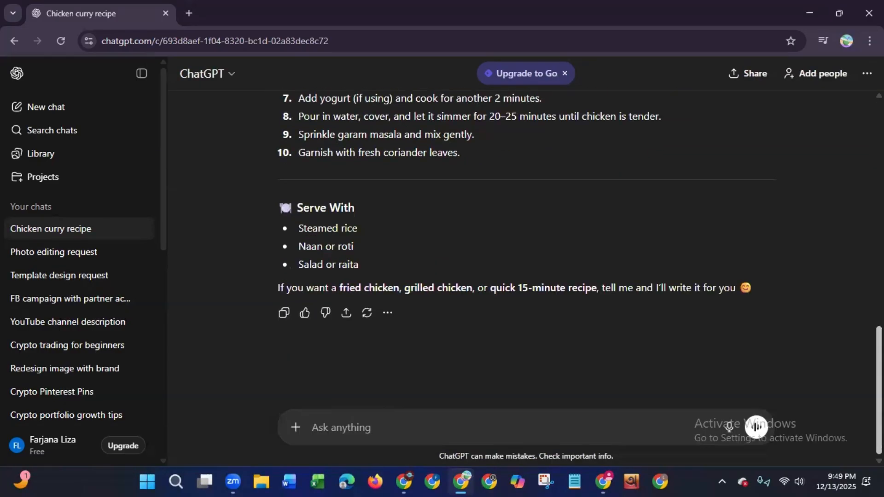
left_click(284, 313)
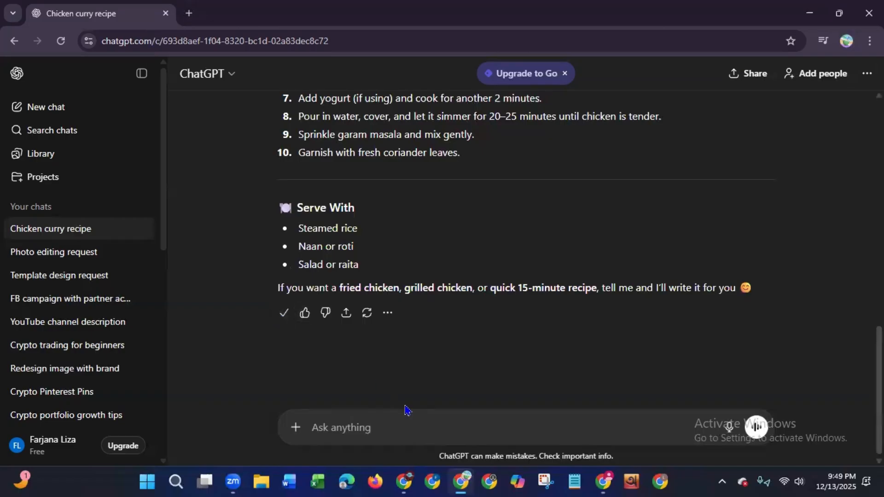
- Switch to Blogger, create a new post and paste the copied chicken curry recipe into its body
left_click(603, 479)
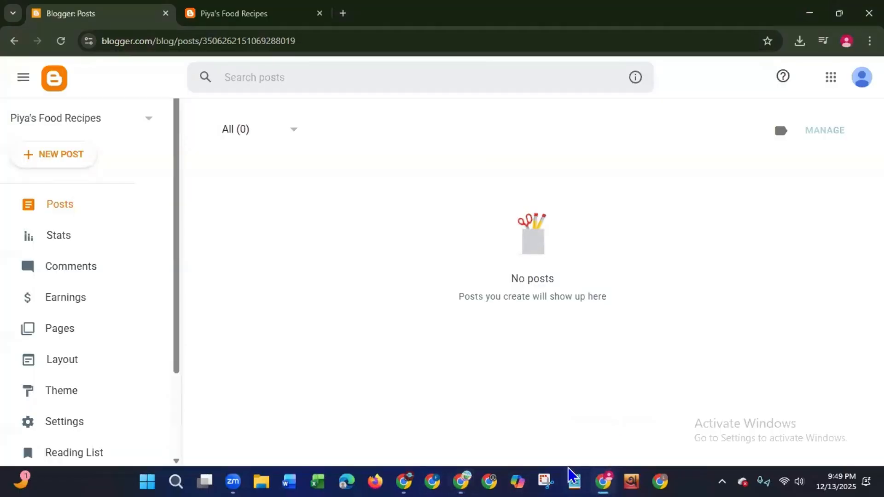
left_click(56, 161)
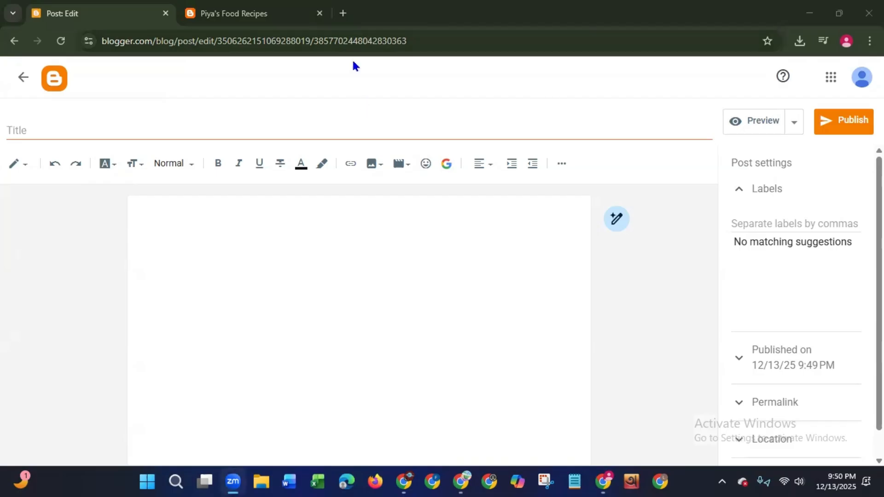
left_click(312, 248)
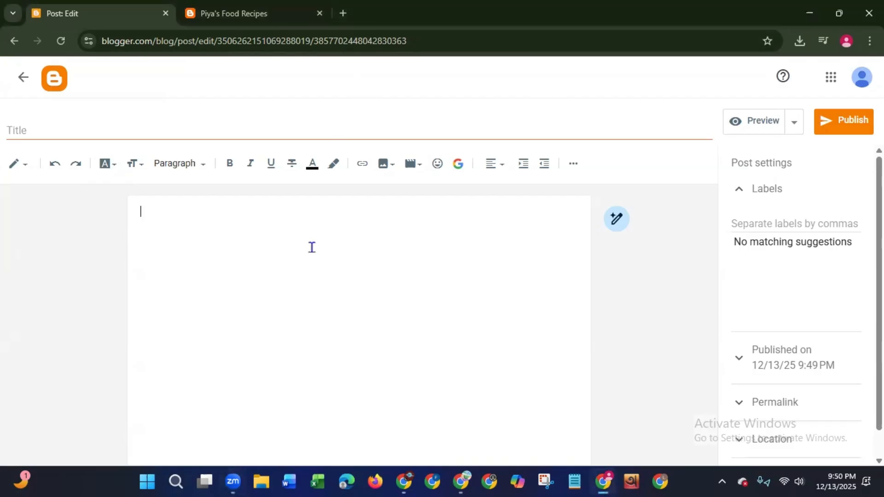
key("ctrl+v")
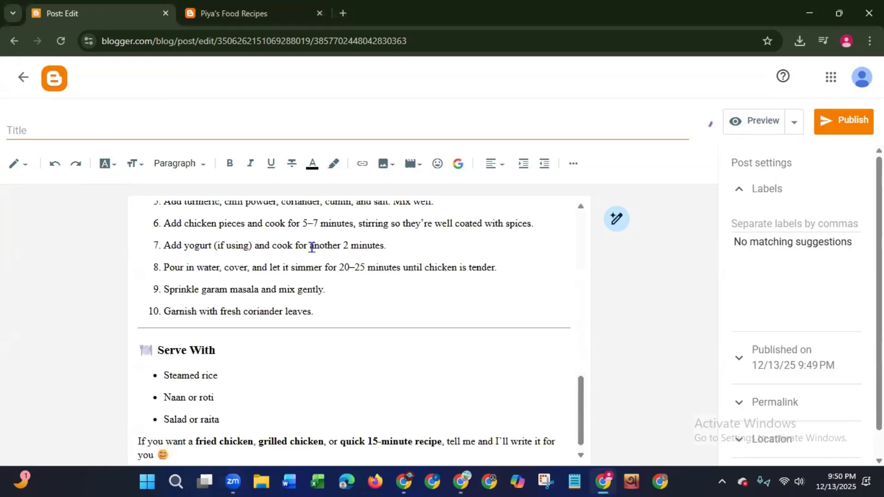
left_click_drag(581, 382, 594, 207)
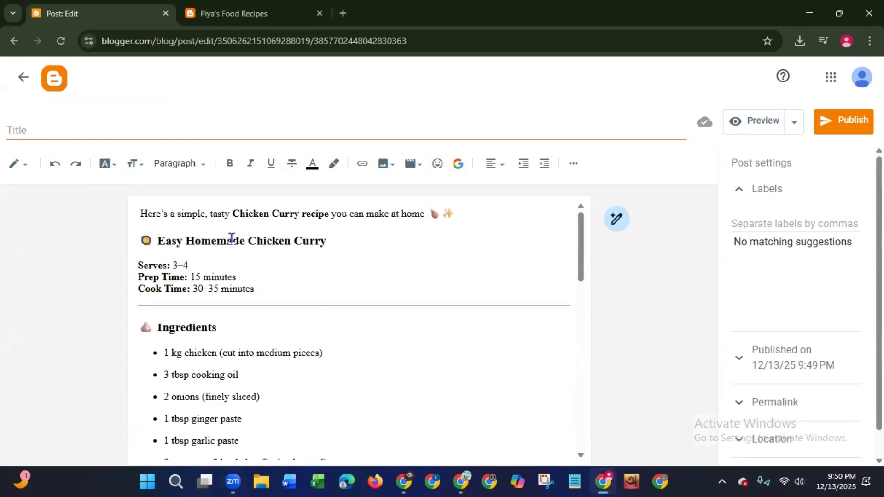
- Open Canva in a new tab, create a blank Facebook Post design and close the Canva home tab
left_click(343, 17)
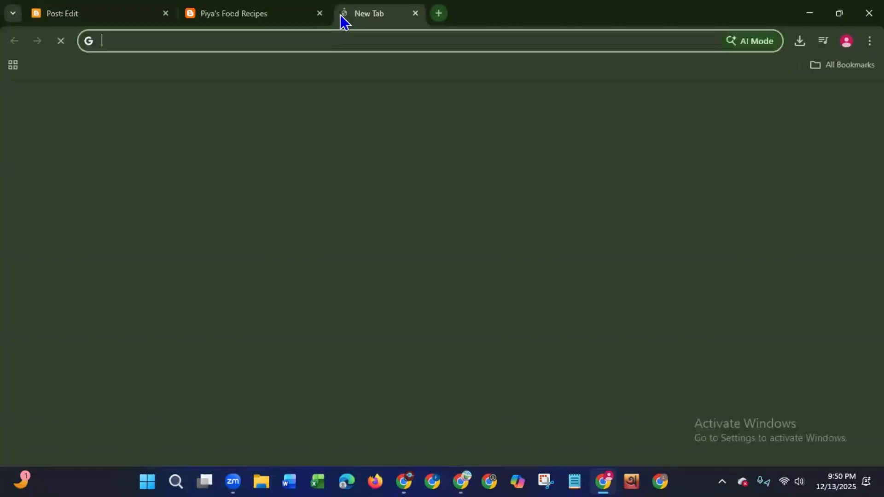
left_click(262, 345)
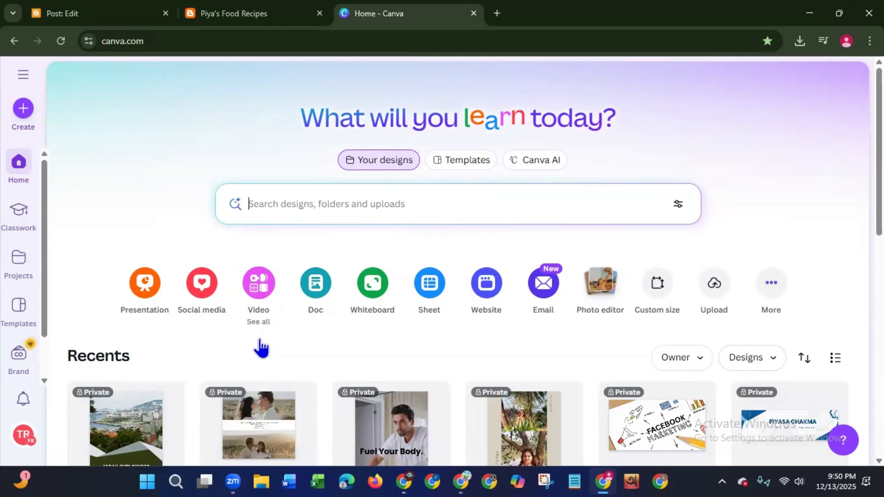
left_click(23, 109)
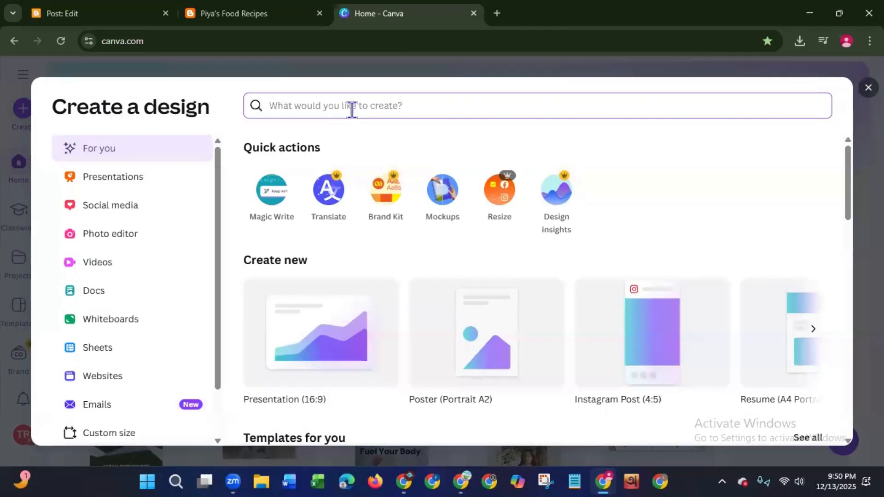
type("f")
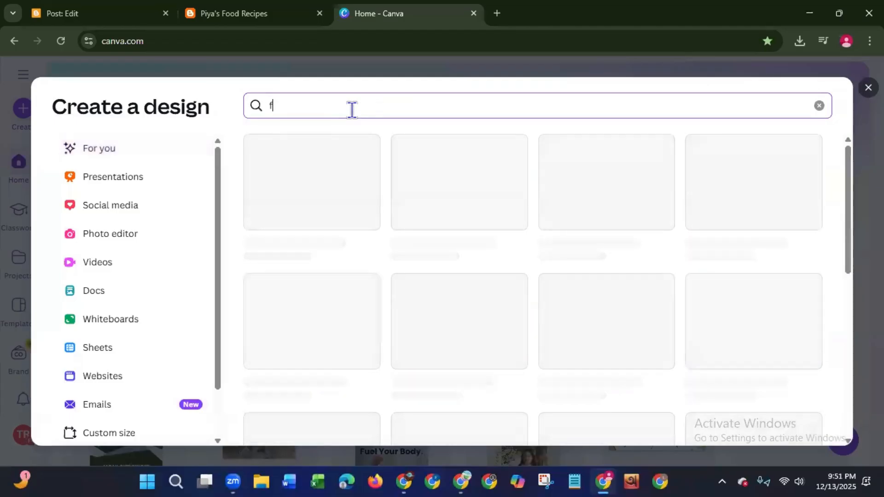
type("ace")
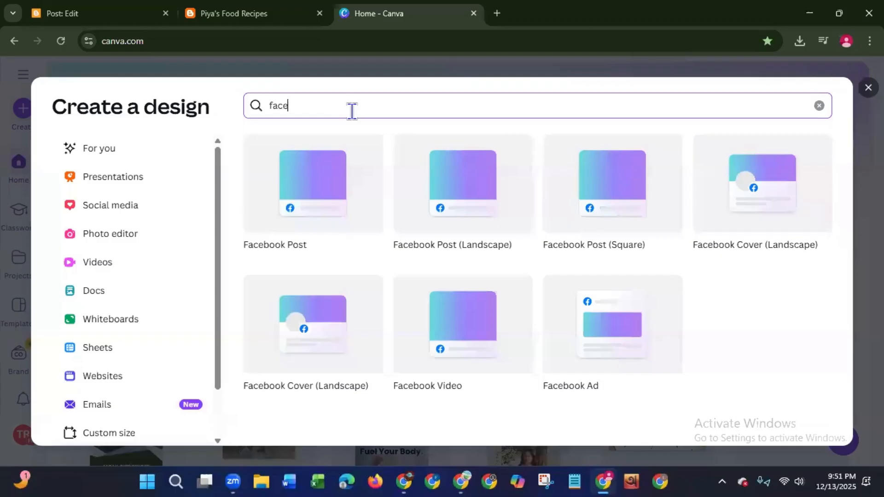
left_click(306, 201)
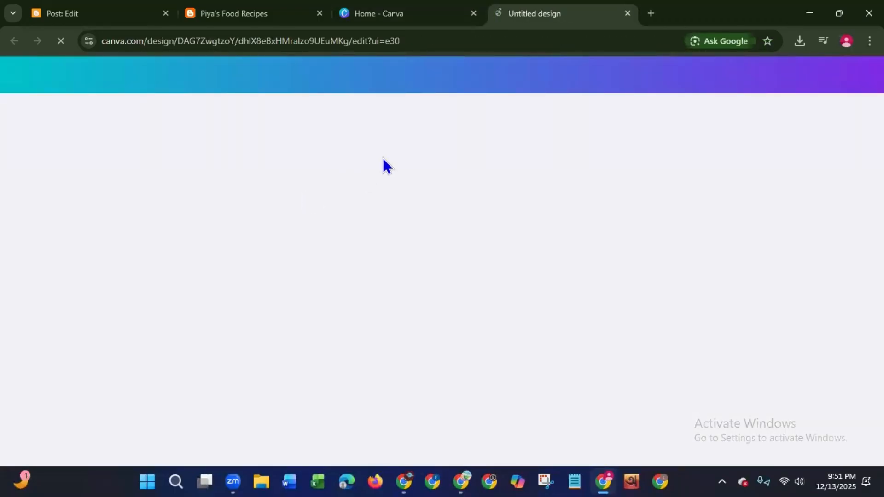
left_click(473, 14)
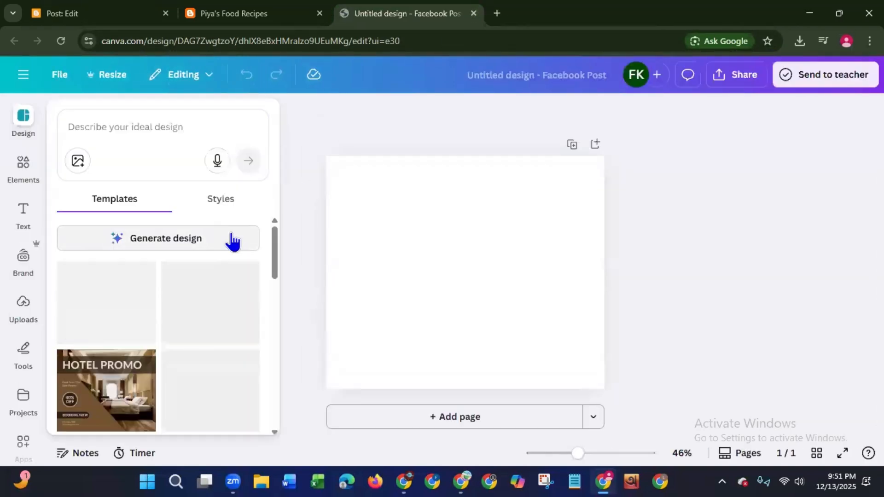
- Browse the design templates, search the elements for "chicken curry" and show all matching photos
scroll(278, 283, "down", 4)
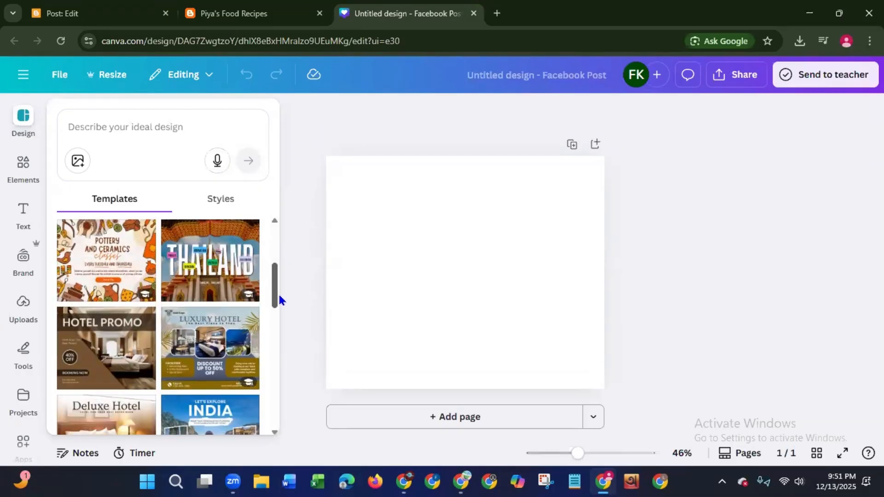
left_click_drag(279, 297, 286, 330)
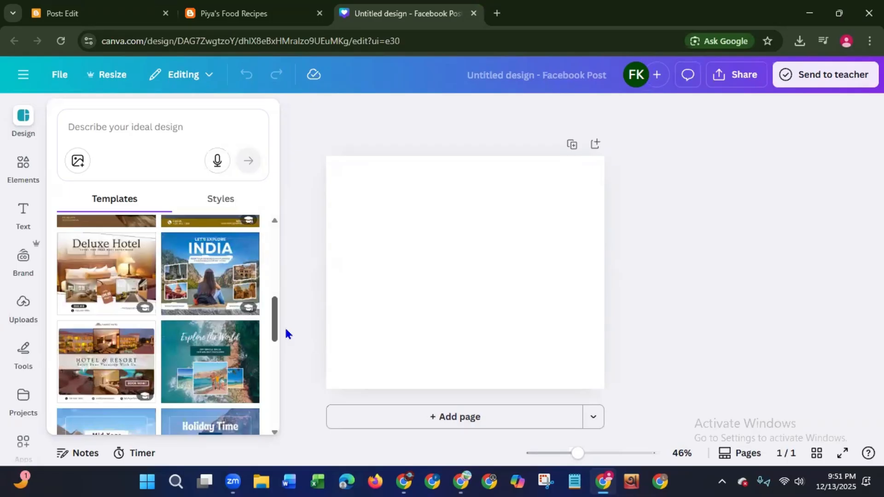
left_click_drag(286, 334, 283, 280)
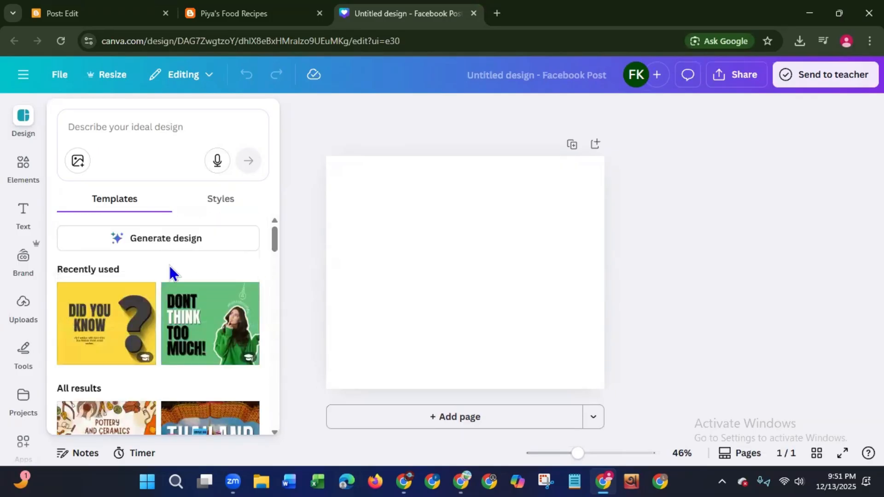
left_click(23, 168)
left_click(158, 128)
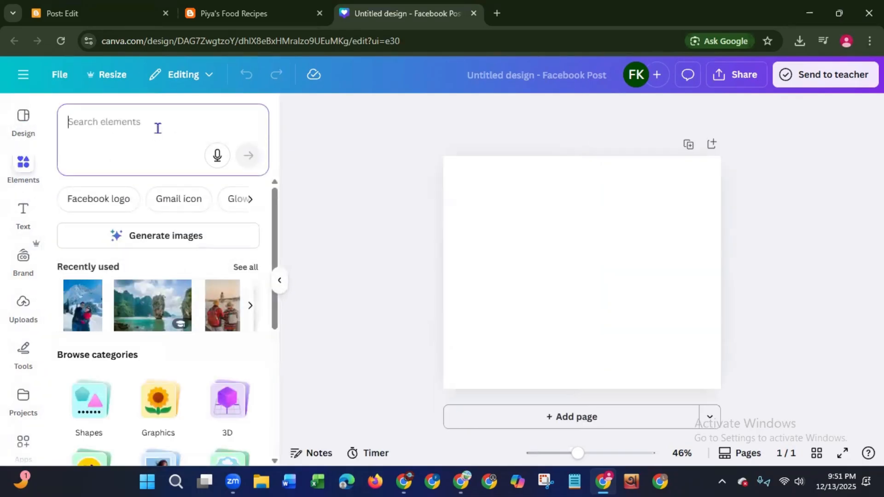
type("chi")
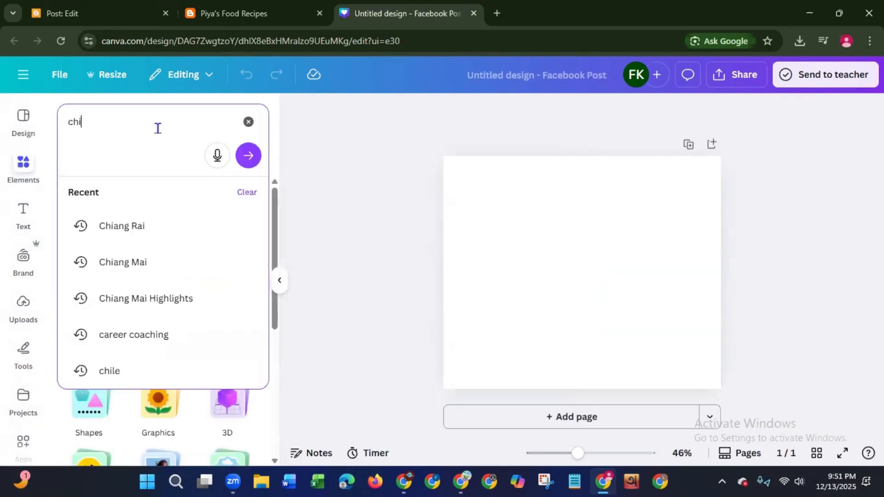
type("cken")
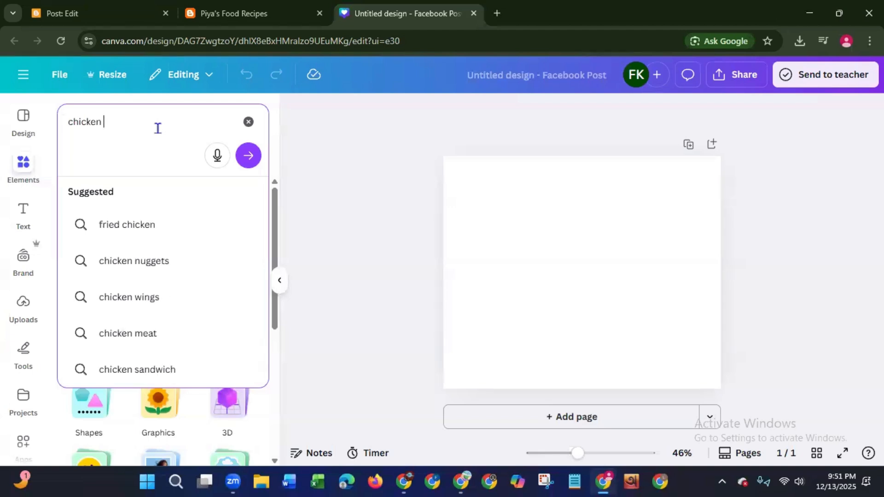
type(" curry")
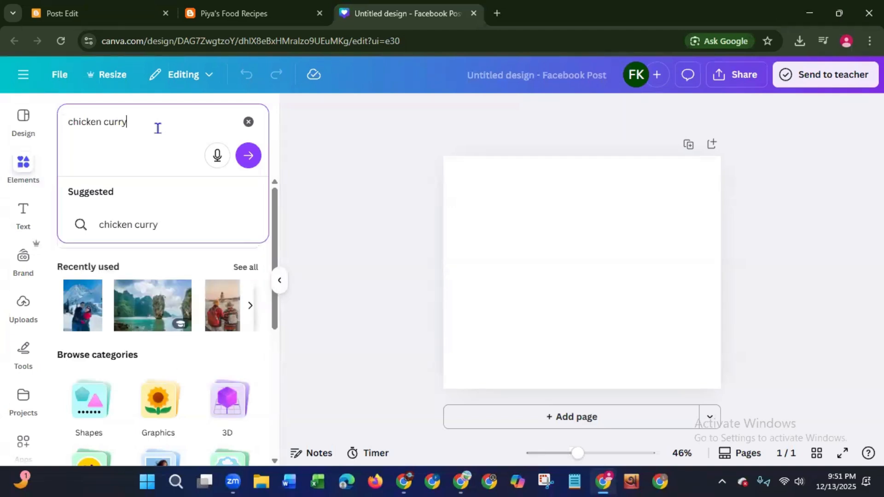
key("Return")
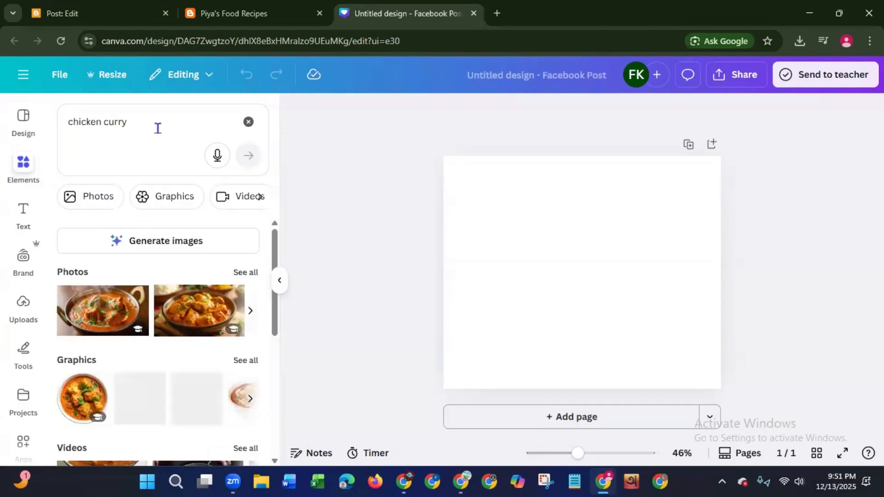
left_click(238, 274)
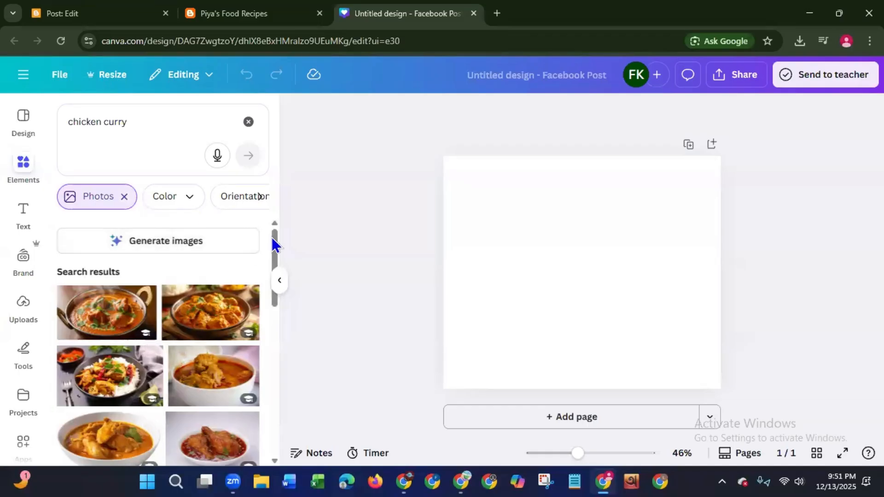
- Look through the chicken curry photos for a suitable image and return to the first results
left_click_drag(275, 237, 269, 280)
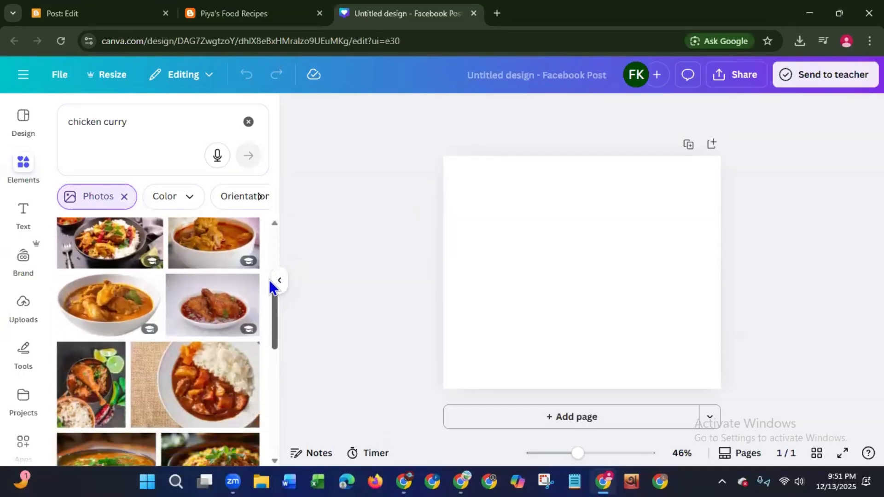
scroll(269, 285, "down", 5)
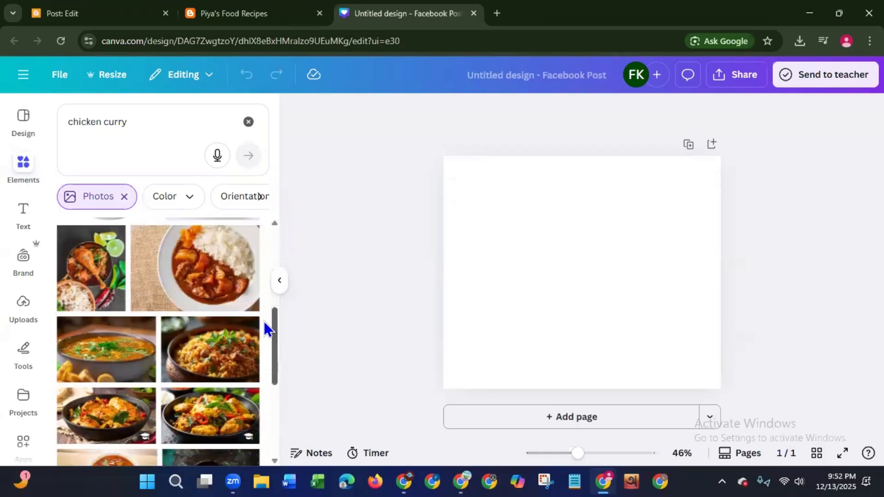
scroll(266, 329, "down", 4)
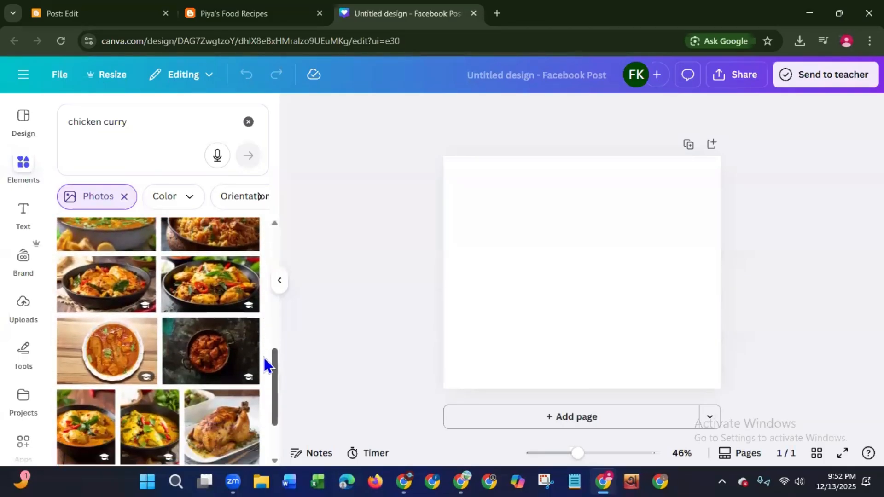
scroll(265, 378, "down", 4)
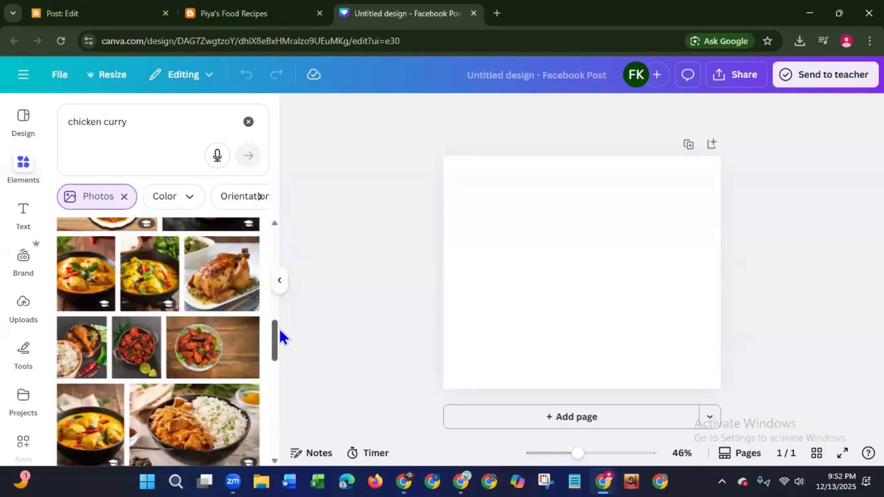
left_click_drag(276, 338, 274, 357)
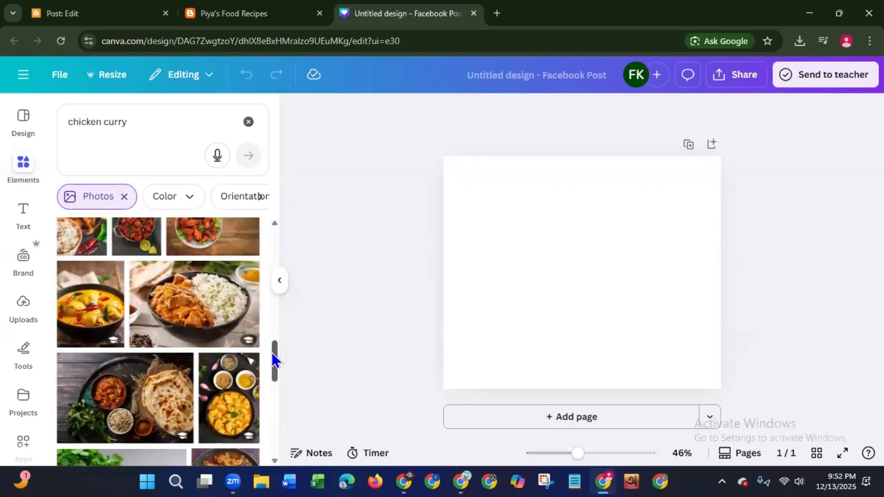
left_click_drag(274, 360, 262, 394)
scroll(260, 396, "down", 4)
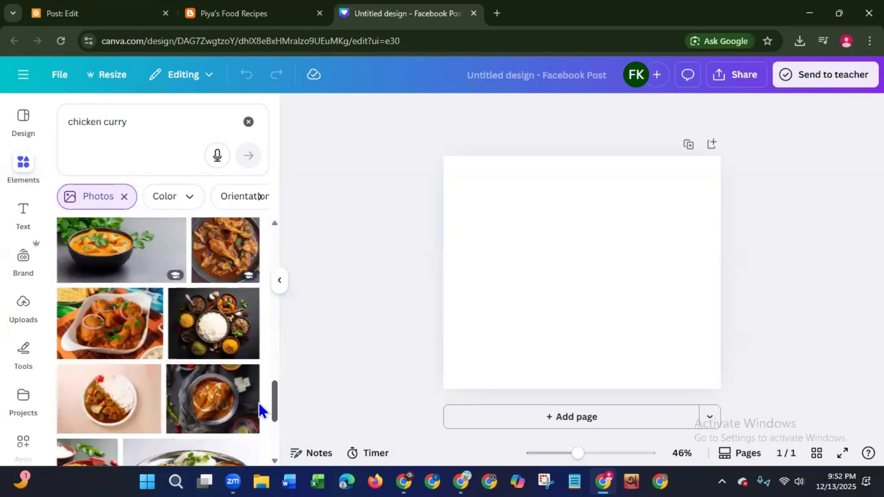
scroll(257, 396, "up", 6)
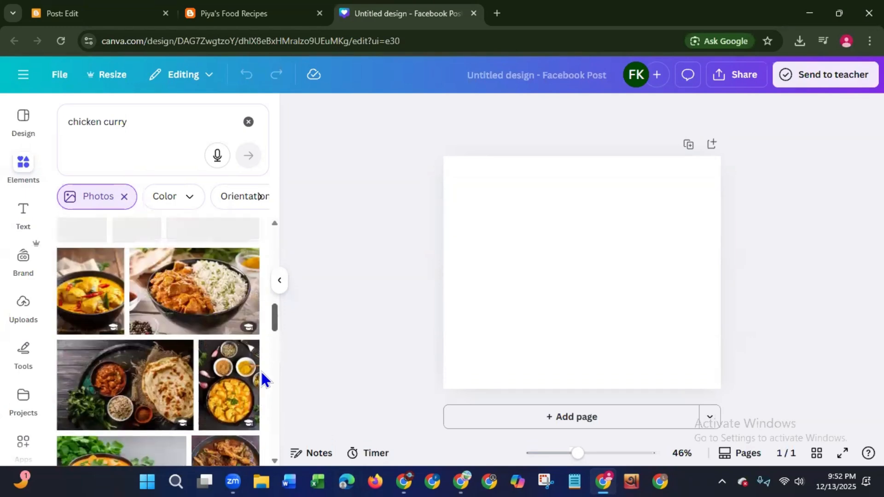
scroll(265, 349, "up", 4)
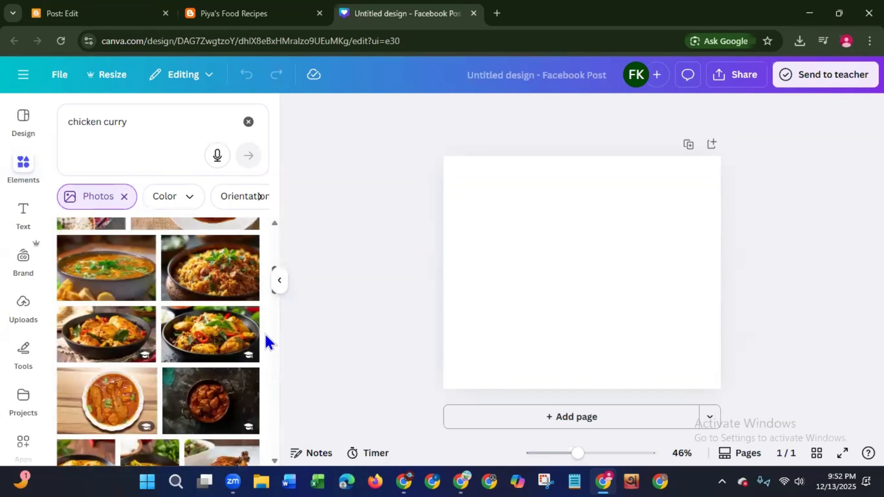
scroll(267, 327, "up", 5)
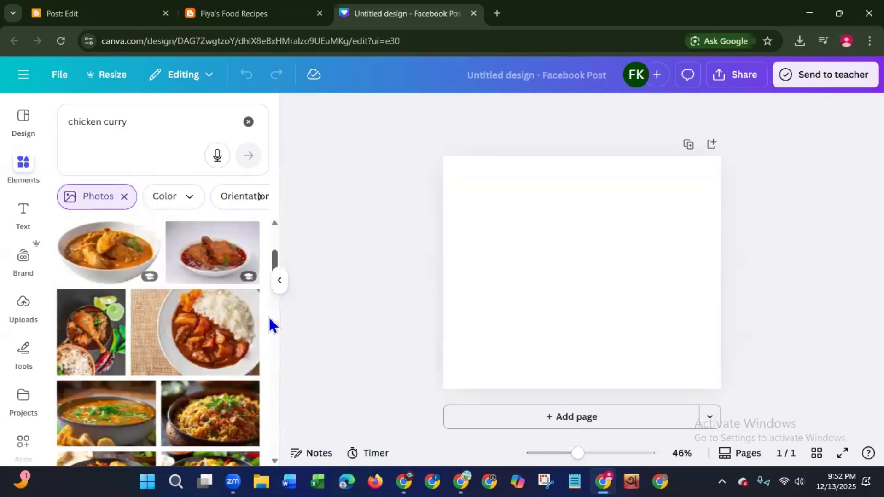
scroll(271, 304, "up", 5)
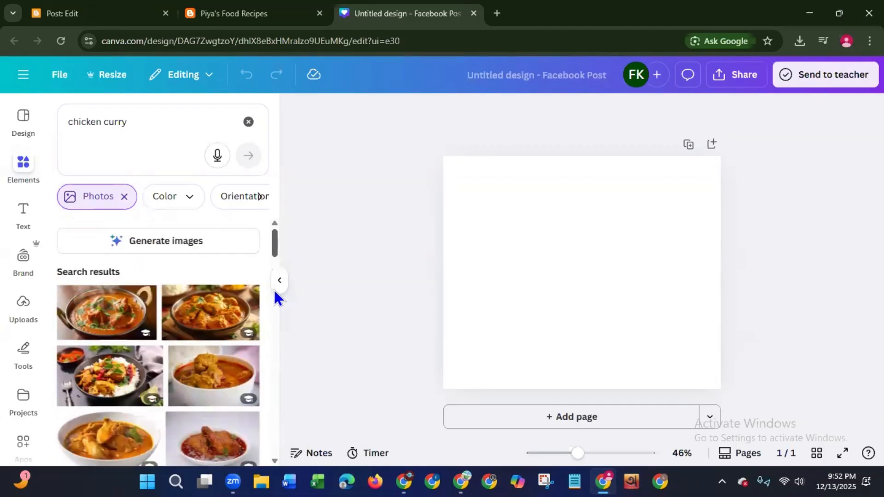
- Add the photo of chicken curry in a white bowl, enlarge it slightly and move it lower on the page
scroll(274, 308, "down", 3)
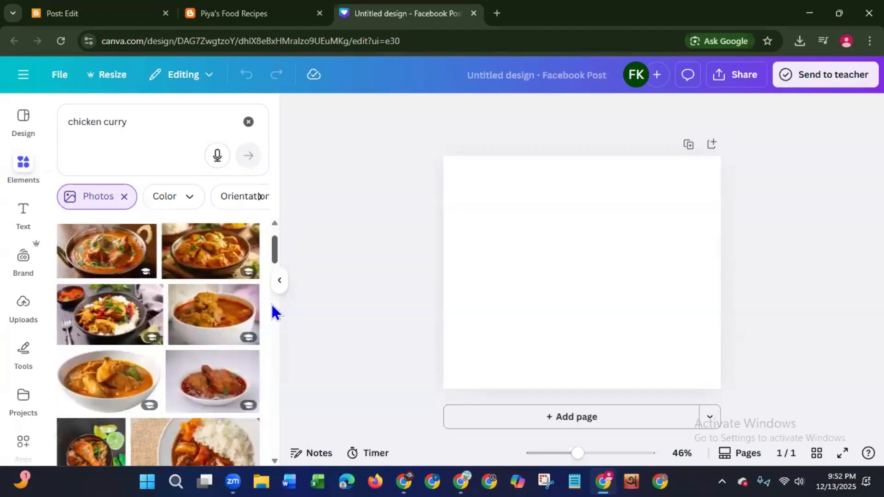
left_click(99, 397)
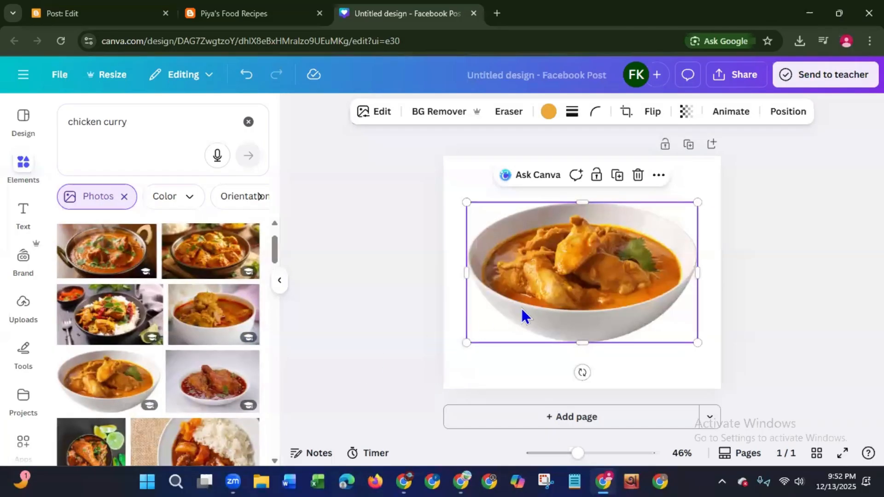
left_click_drag(467, 202, 456, 198)
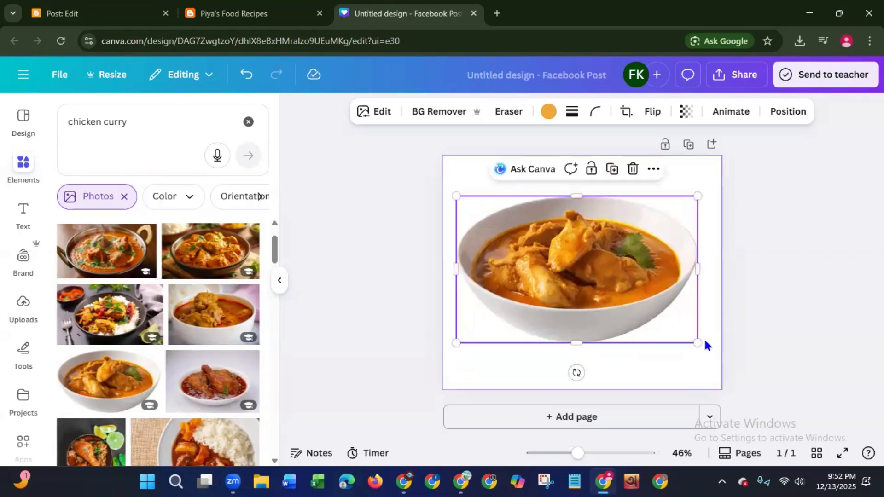
left_click_drag(697, 341, 703, 352)
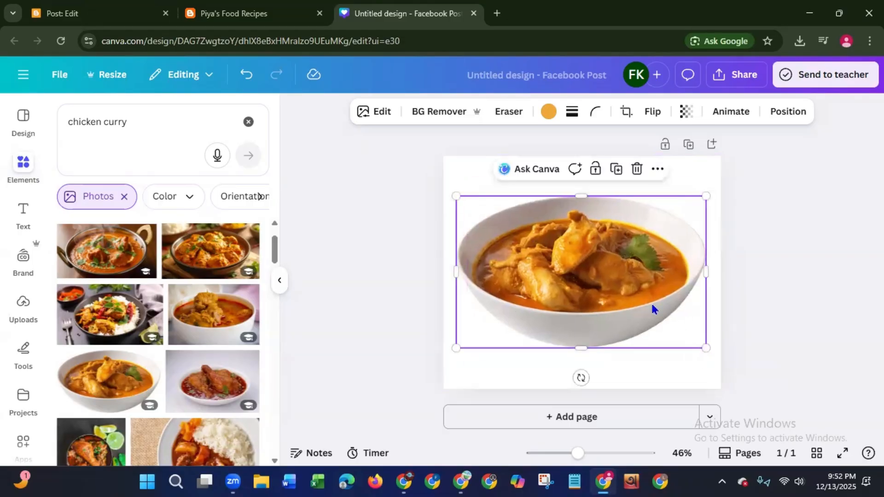
left_click_drag(624, 295, 622, 309)
left_click(365, 317)
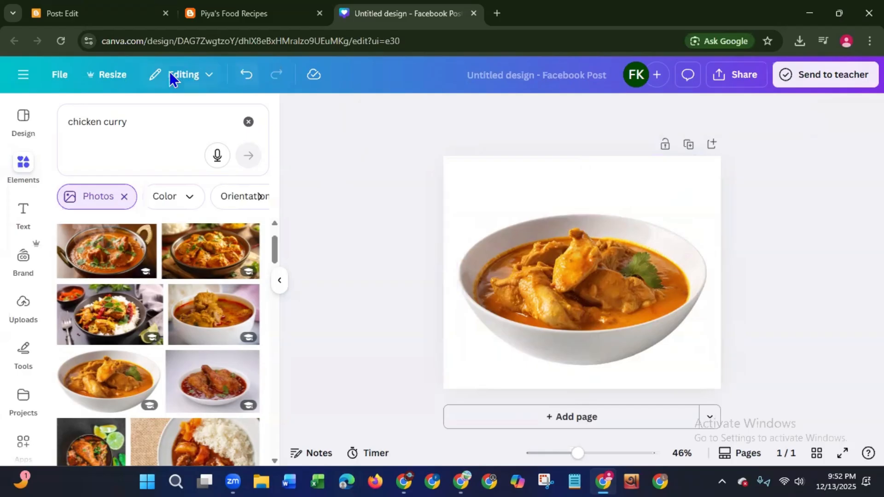
- Add a heading to the design reading "Home Made Chicken Curry"
left_click(24, 213)
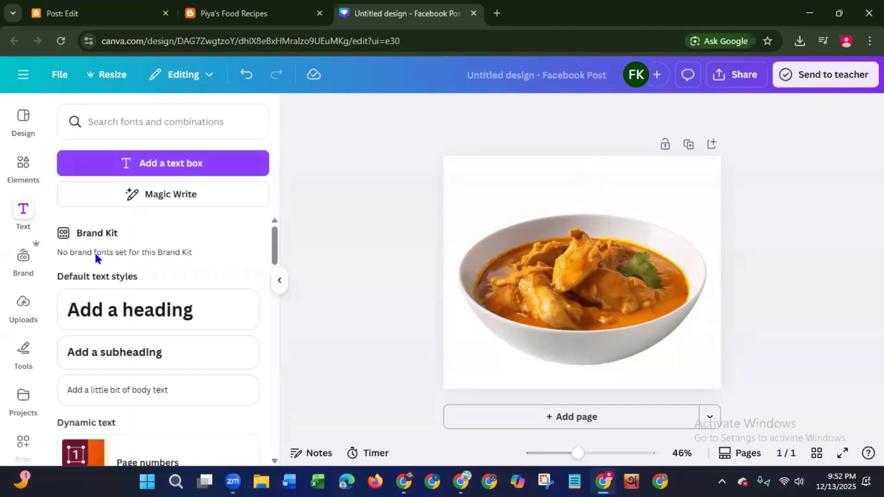
left_click(139, 311)
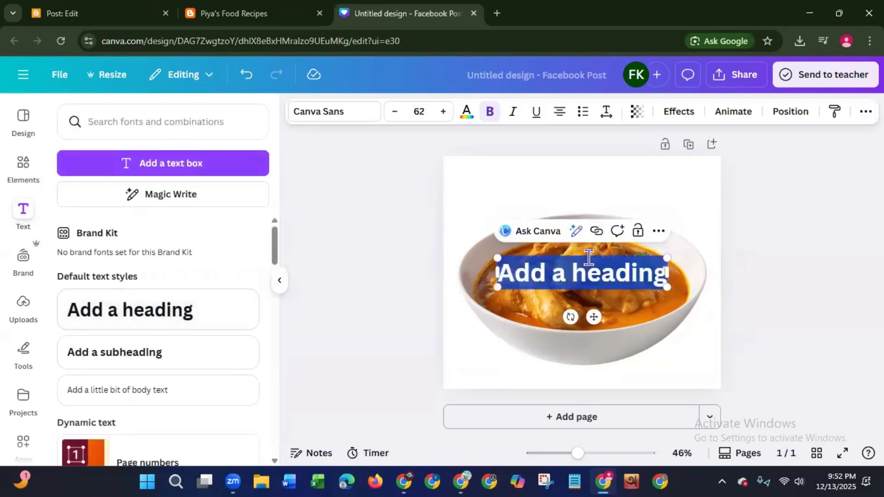
key("BackSpace")
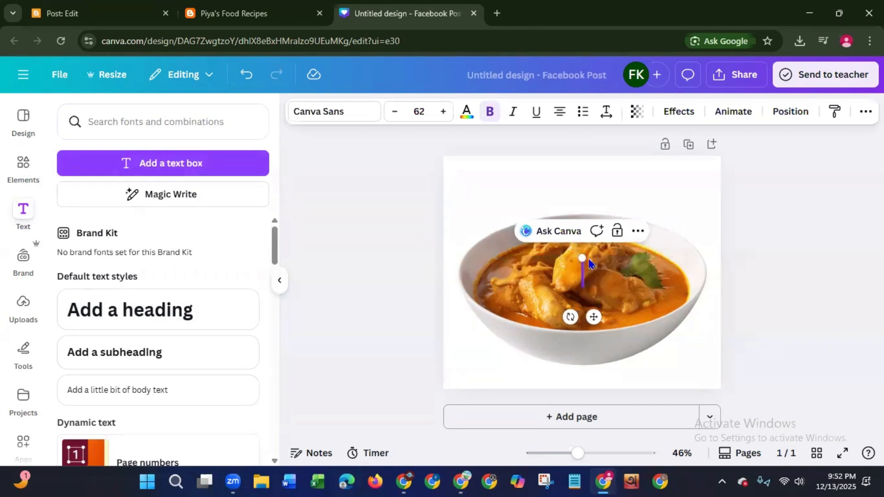
type("Home")
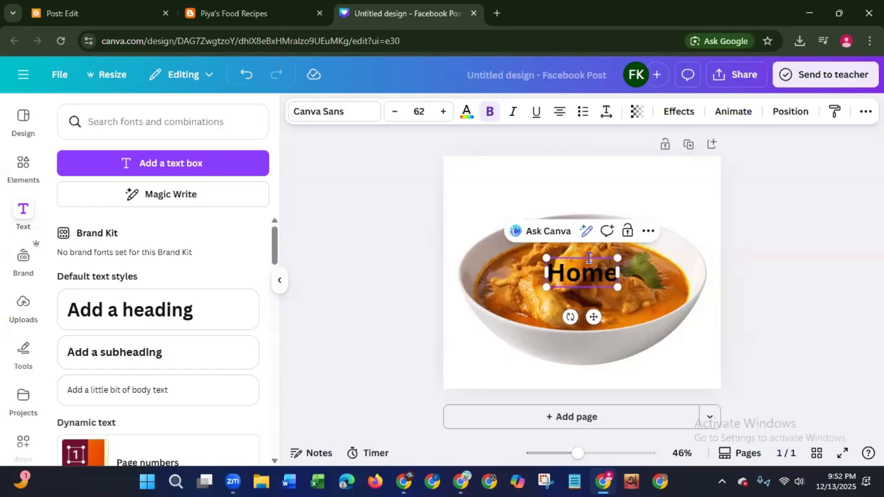
type(" Ma")
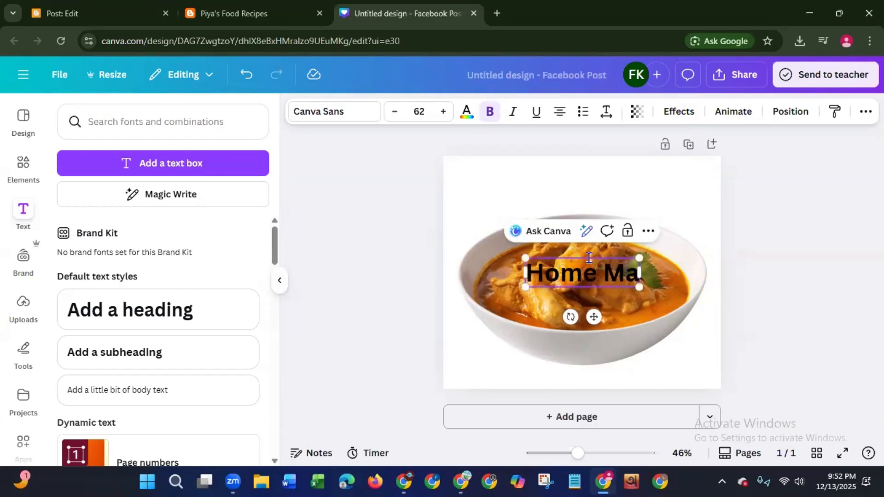
type("de C")
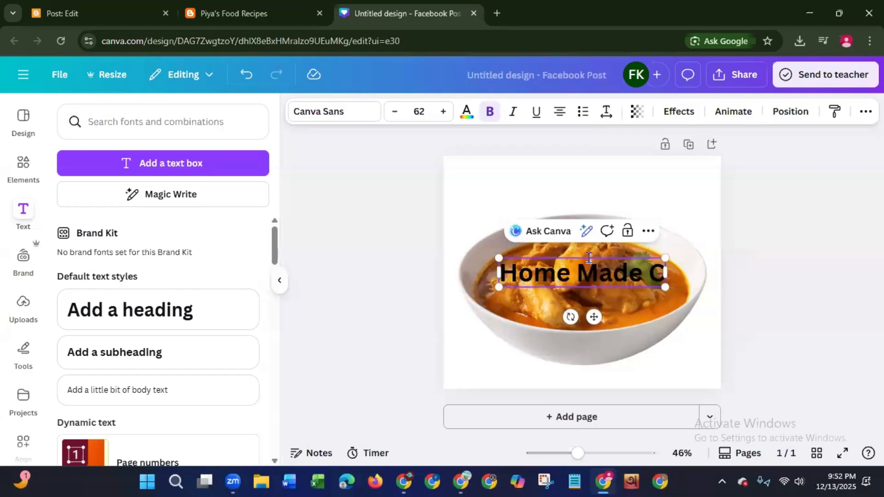
type("hicken")
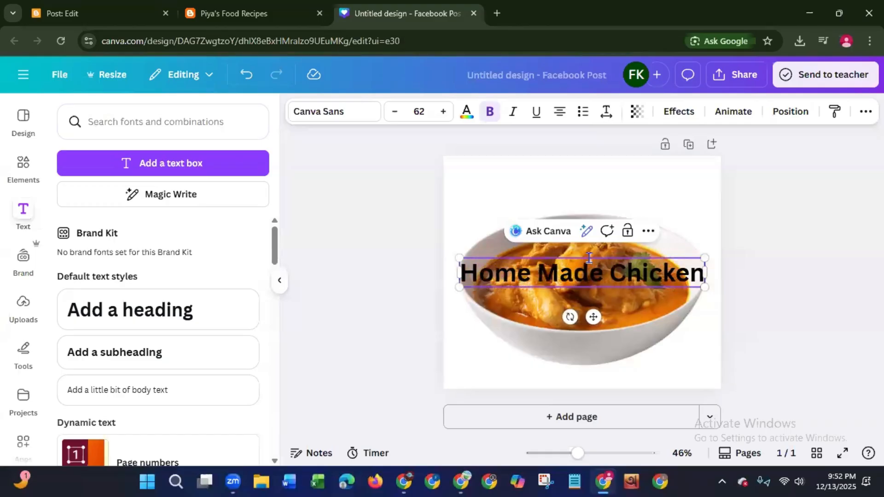
type(" Cur")
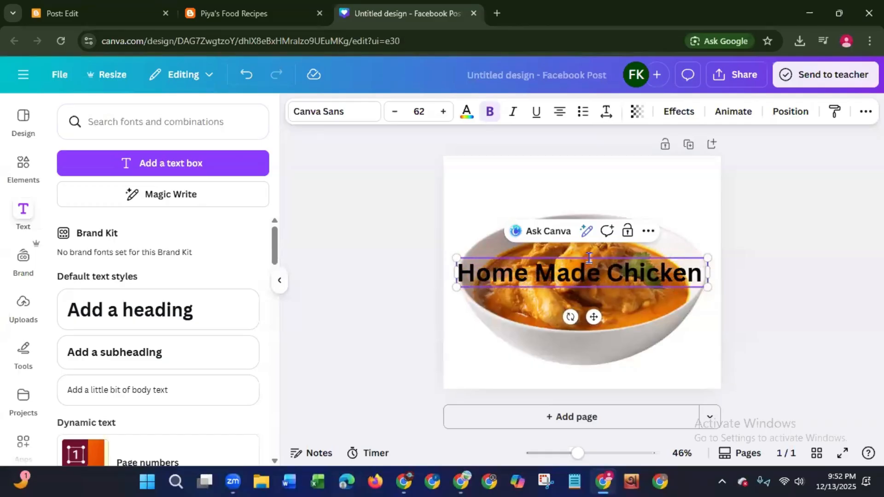
type("ry")
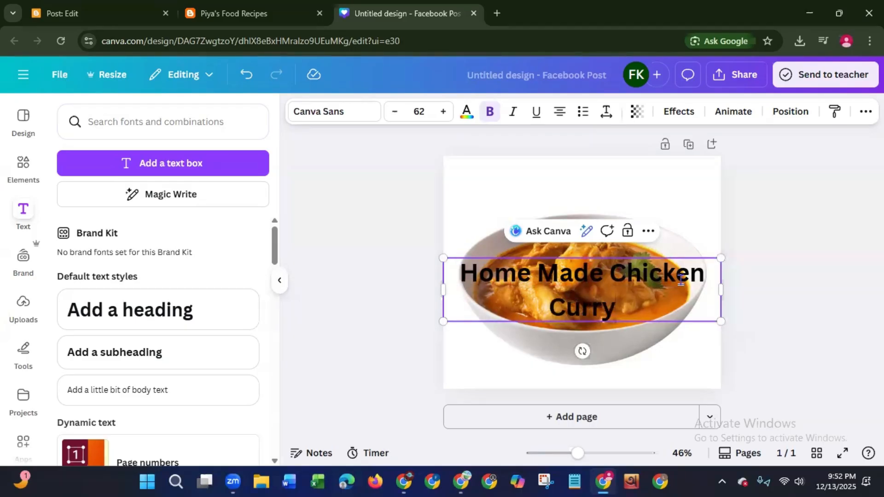
- Shrink the heading to a font size of about 36.4 on one line and centre it above the bowl
left_click_drag(720, 321, 682, 282)
left_click_drag(578, 309, 593, 228)
left_click_drag(458, 180, 498, 182)
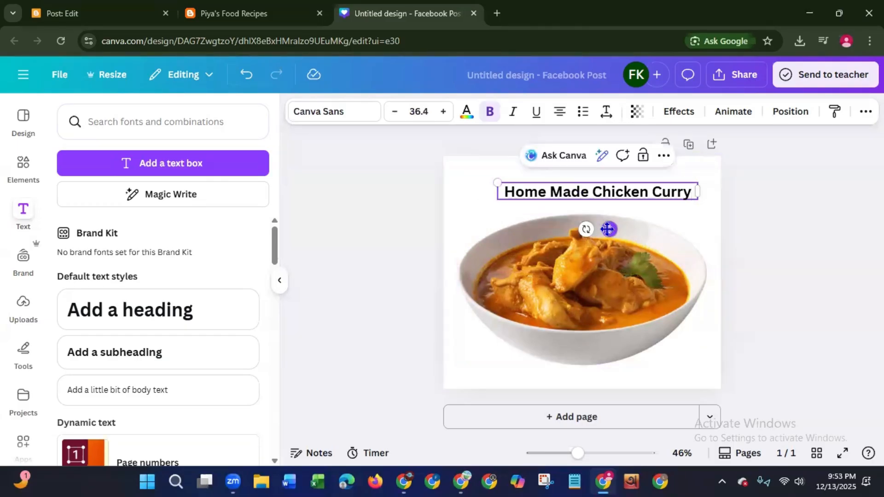
left_click_drag(608, 229, 593, 226)
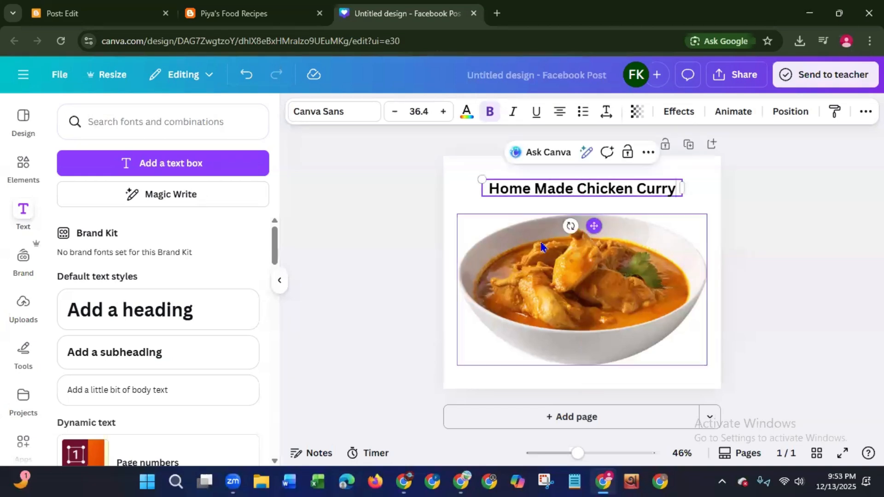
left_click(401, 283)
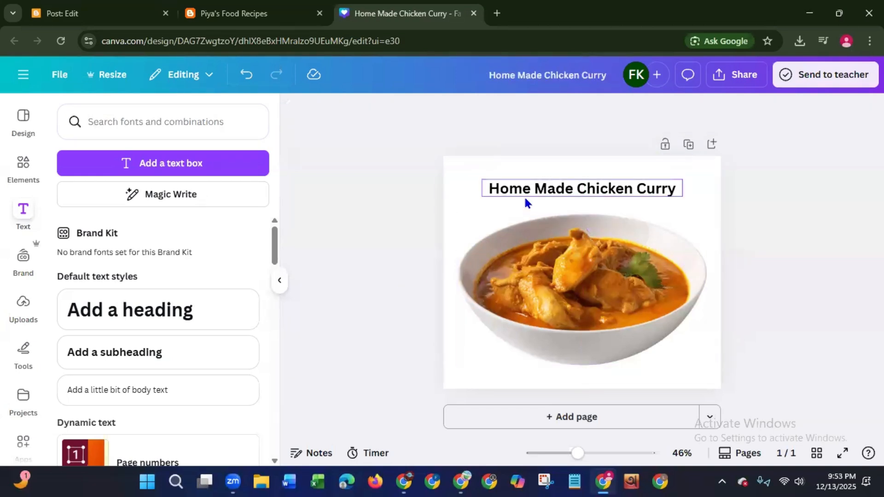
- Set the "Home Made Chicken Curry" heading in bold Cooper BT
left_click(488, 191)
left_click(347, 117)
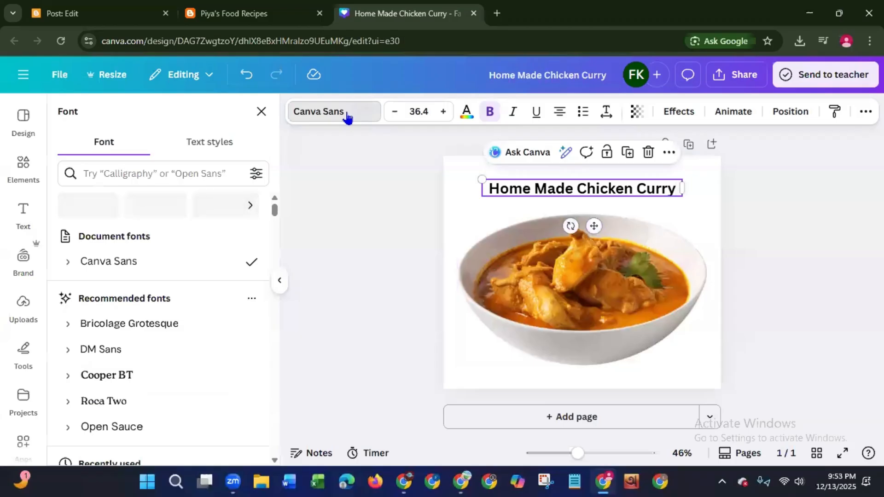
left_click(118, 379)
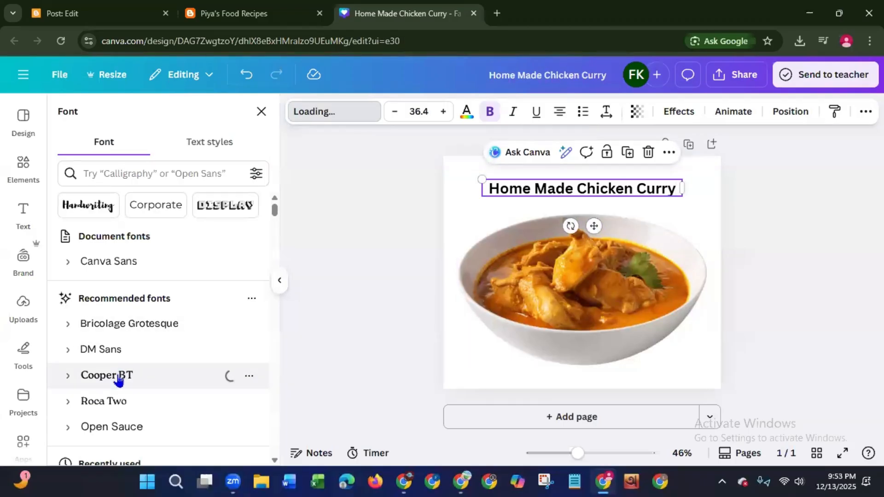
left_click(490, 114)
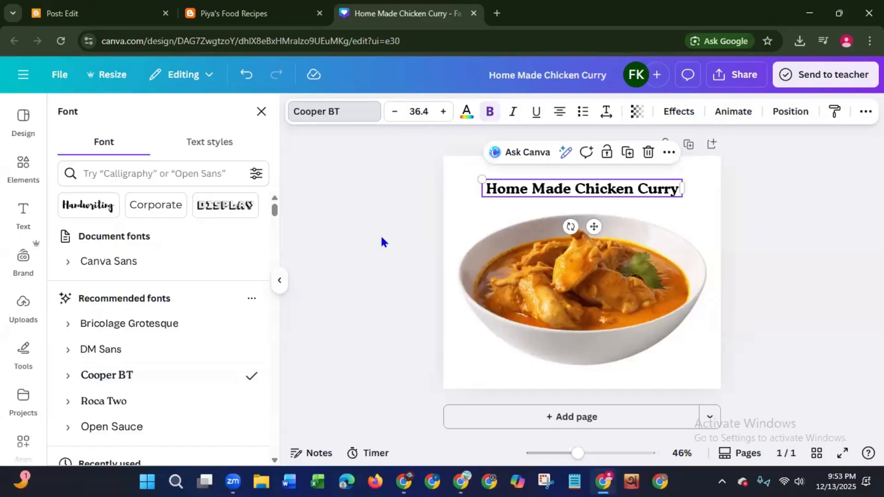
left_click(429, 178)
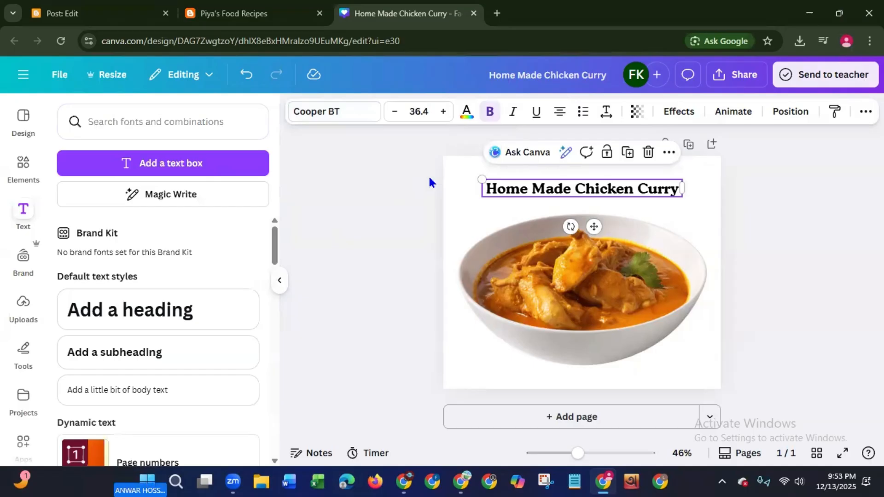
left_click(429, 182)
- Apply the Background text effect to the heading and colour it light orange
left_click(512, 191)
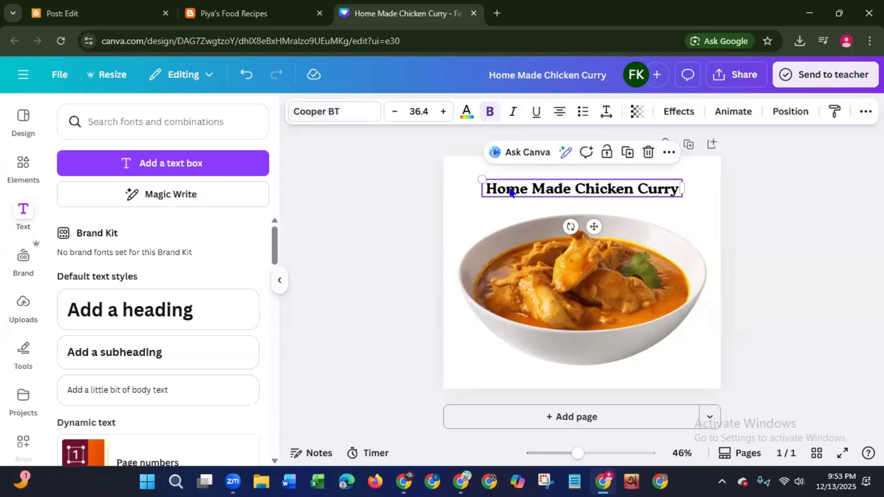
left_click(677, 111)
left_click(95, 440)
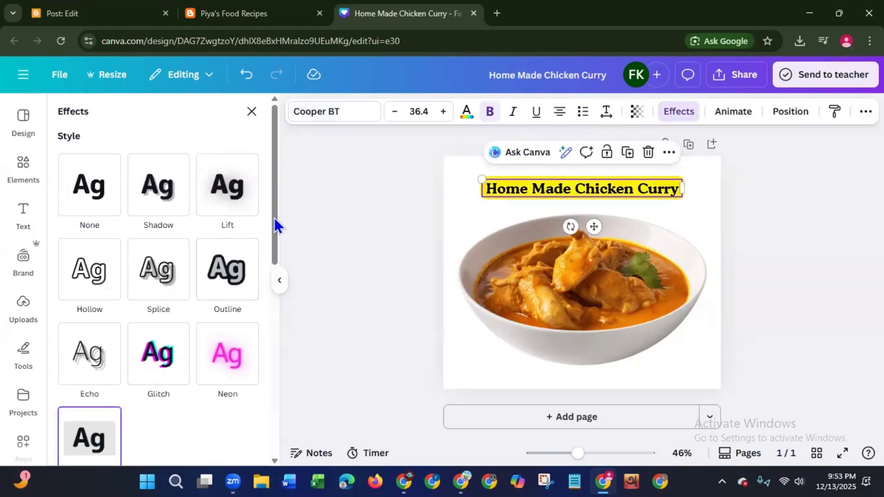
left_click_drag(277, 227, 259, 350)
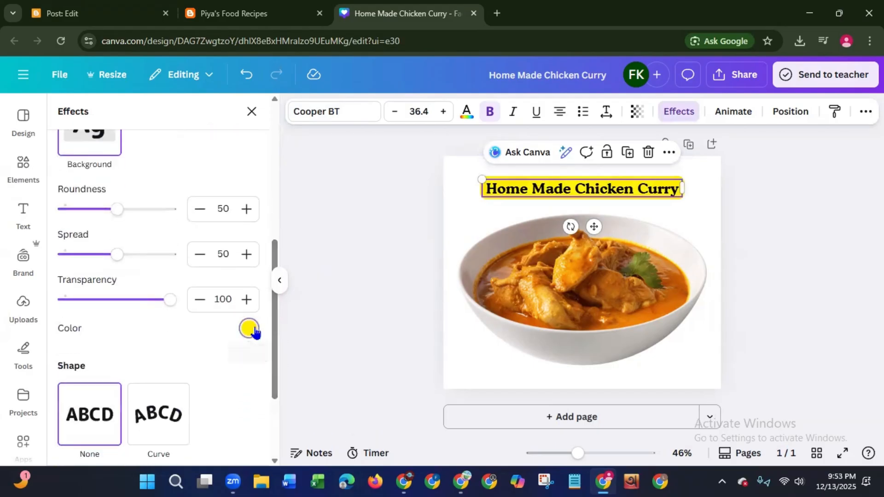
left_click(249, 329)
scroll(255, 274, "down", 2)
scroll(255, 274, "down", 2)
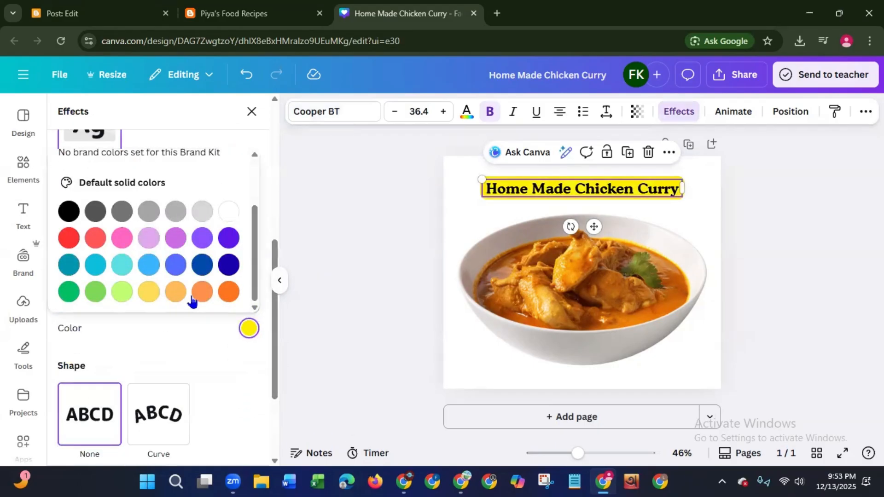
left_click(176, 294)
left_click(201, 296)
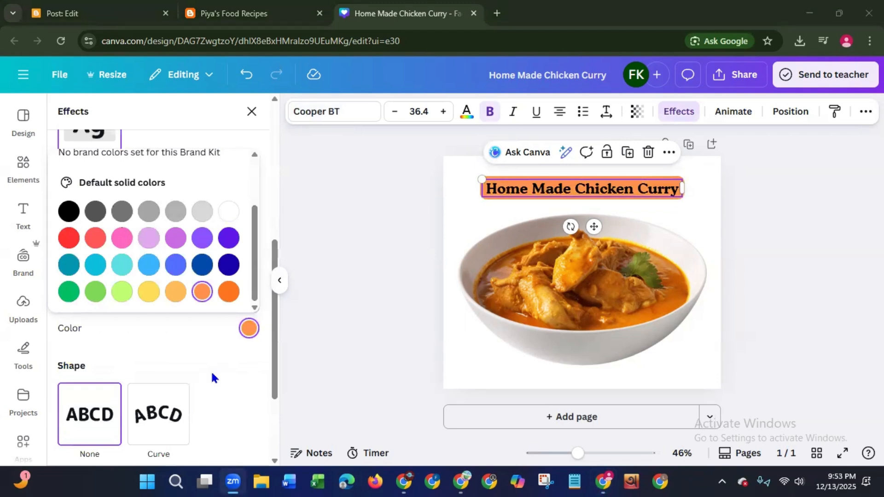
left_click(364, 265)
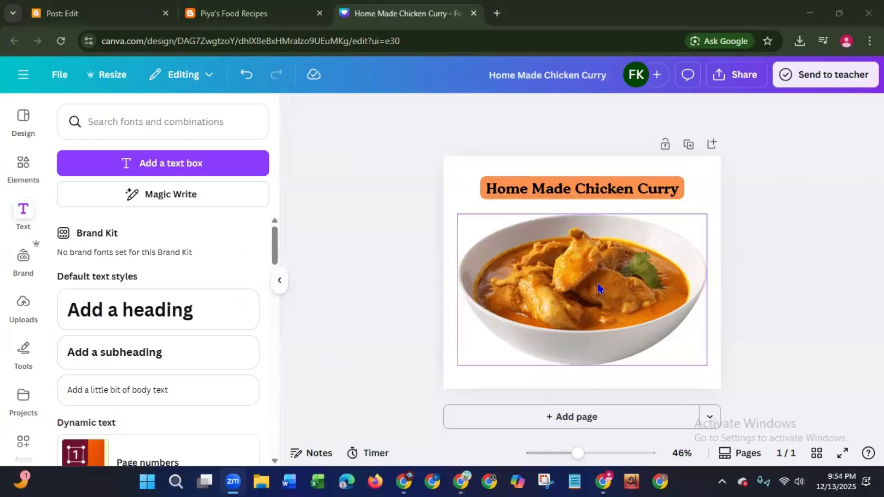
- Move the bowl photo slightly down to widen the gap below the heading, keeping the heading centred
left_click_drag(594, 291, 600, 297)
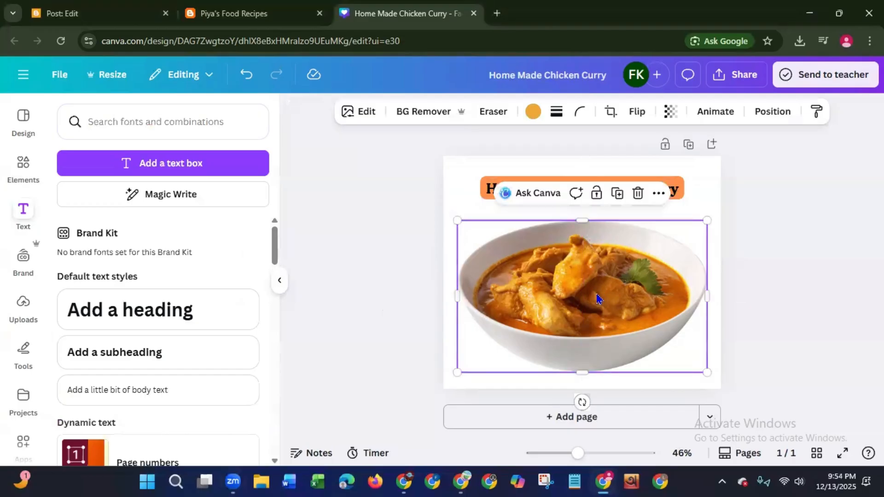
left_click(363, 287)
left_click(606, 184)
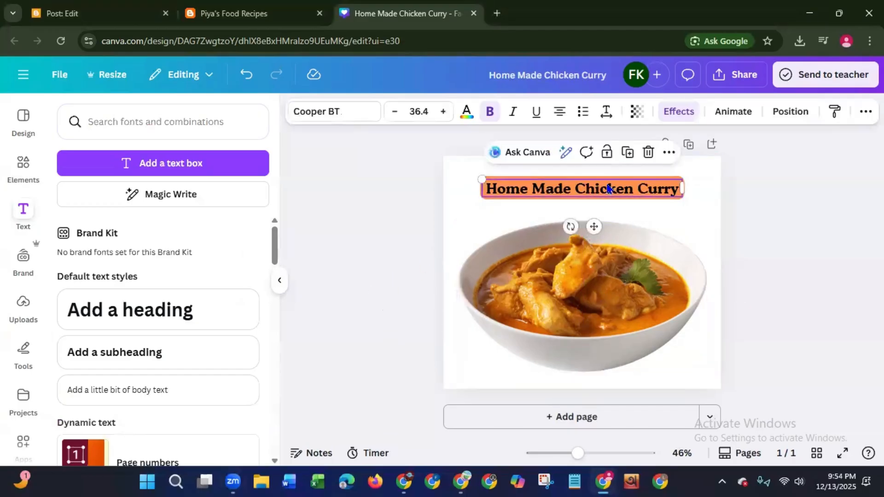
mouse_move(607, 190)
left_mouse_down()
mouse_move(606, 198)
mouse_move(605, 189)
left_mouse_up()
left_click(362, 263)
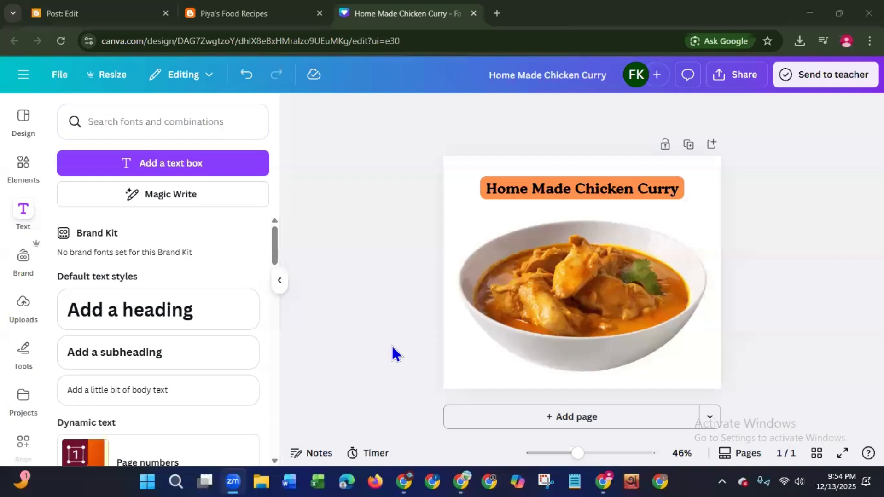
- Add a second page and set the photo of steaming curry in a brass-handled pan as its background
left_click(21, 173)
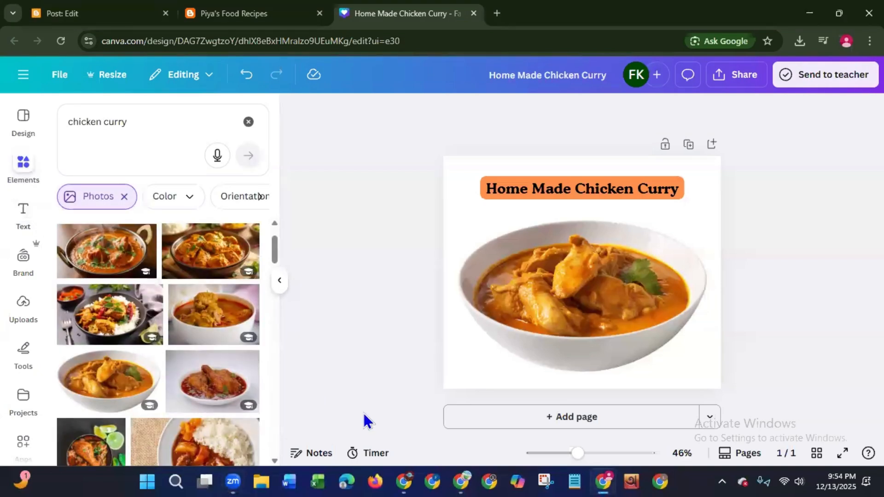
left_click(454, 419)
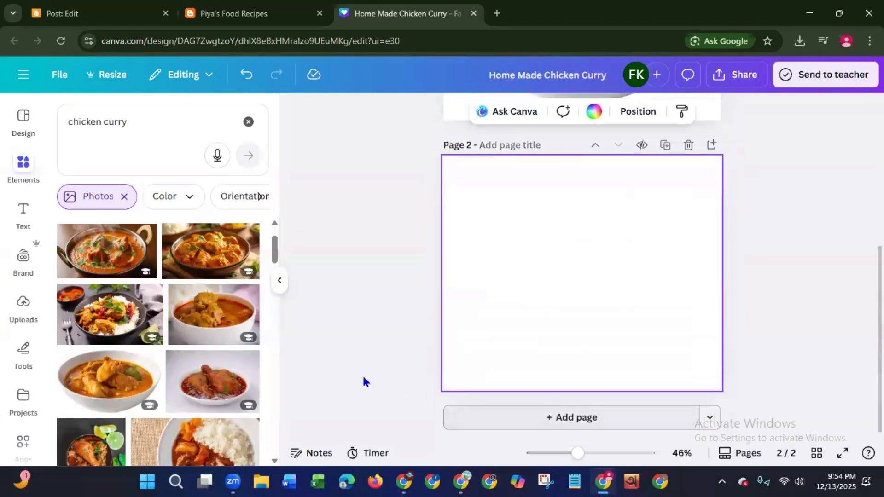
left_click(77, 267)
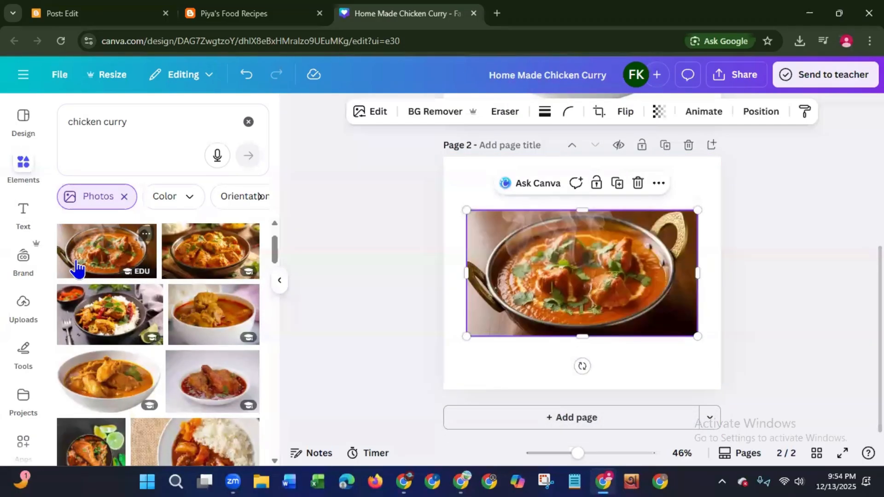
right_click(526, 285)
left_click(563, 421)
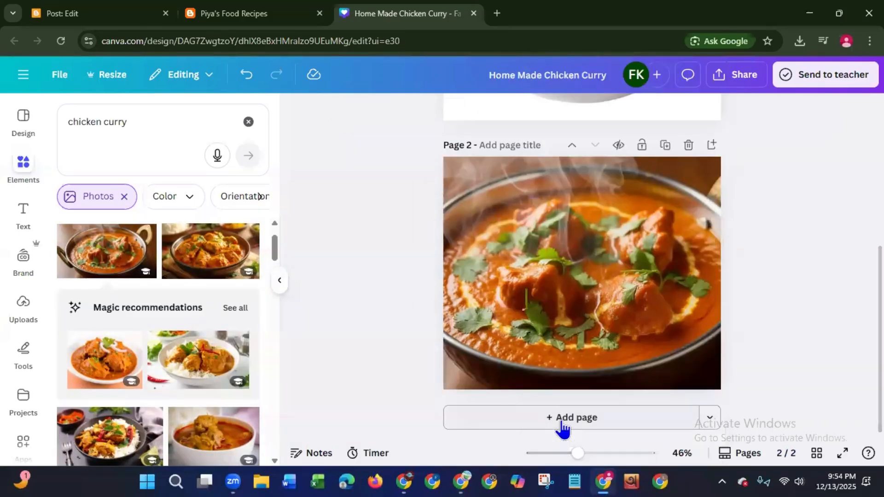
left_click(467, 329)
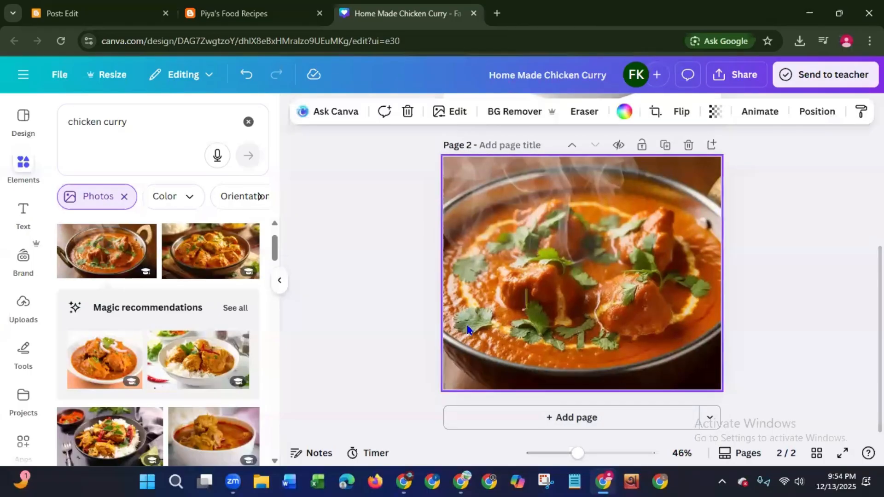
- Replace the second page's background with the photo of chicken curry in a dark bowl on a wooden board
key("Delete")
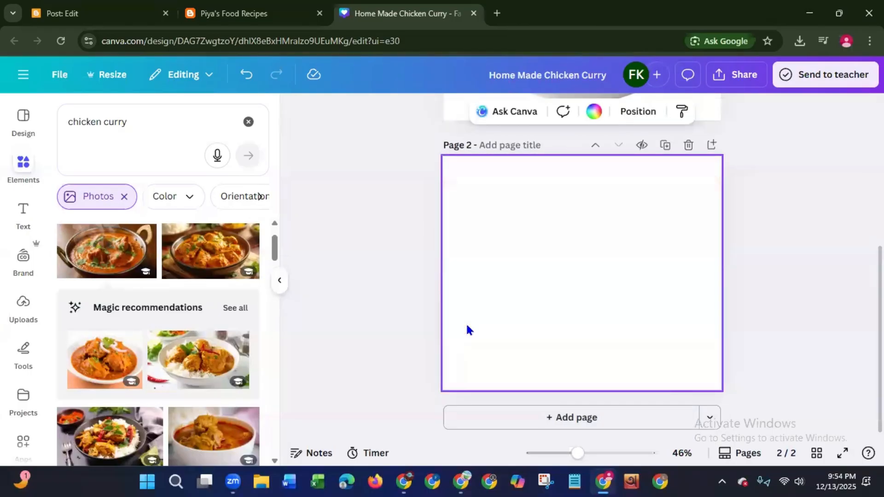
left_click(237, 274)
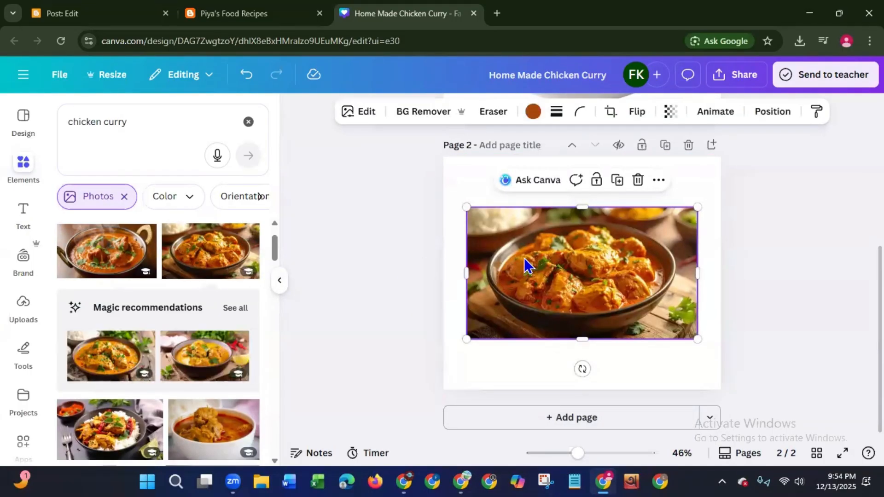
right_click(525, 264)
left_click(548, 419)
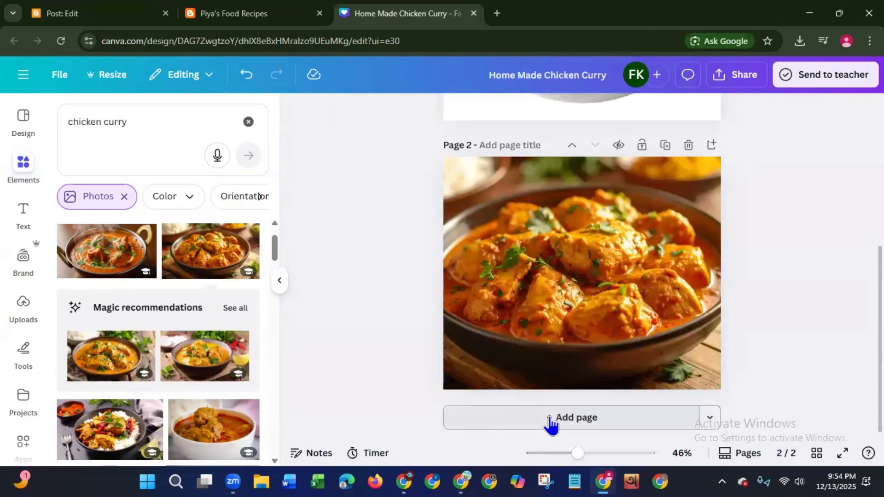
- Add a third page and set the photo of chicken drumstick curry with limes and rice as its background
left_click(454, 419)
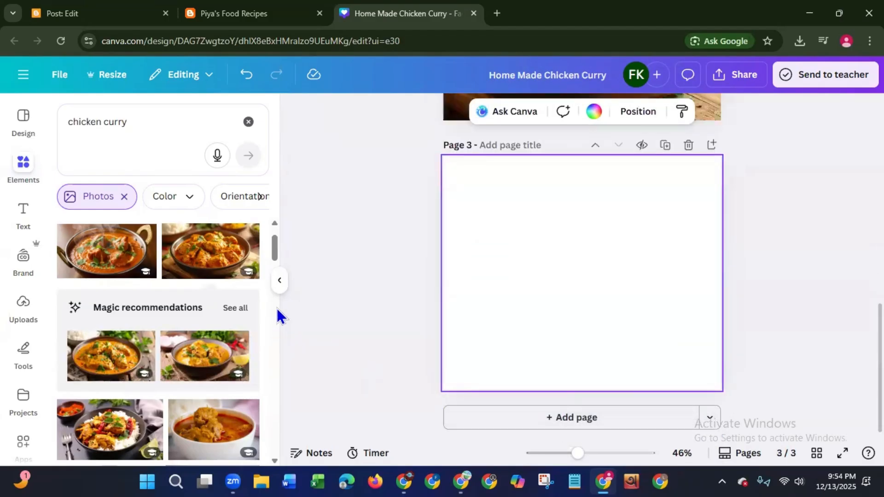
left_click_drag(277, 252, 274, 278)
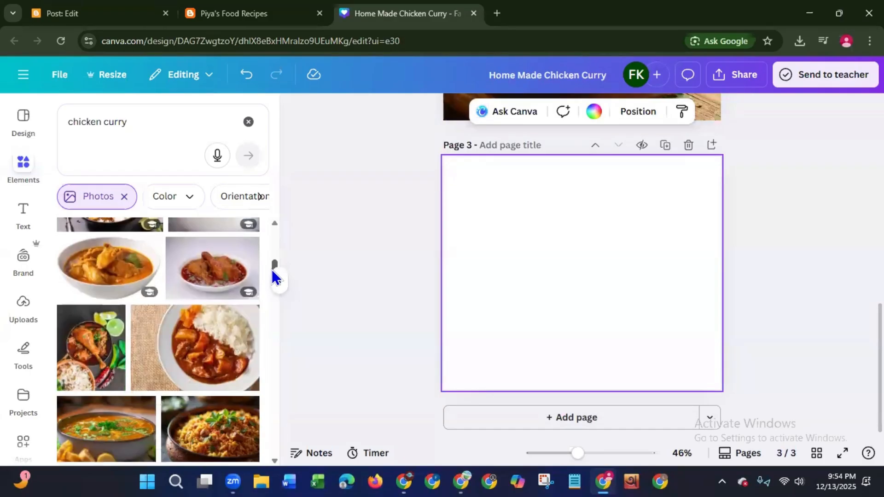
left_click(92, 366)
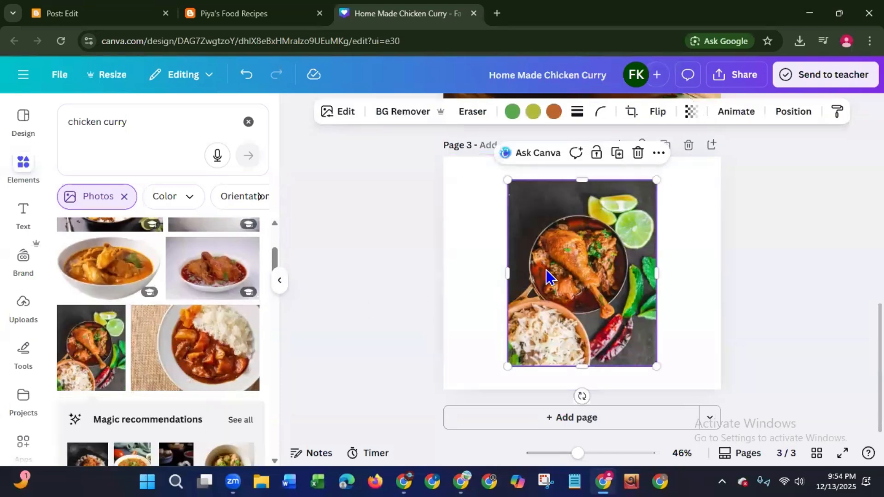
right_click(546, 276)
left_click(576, 417)
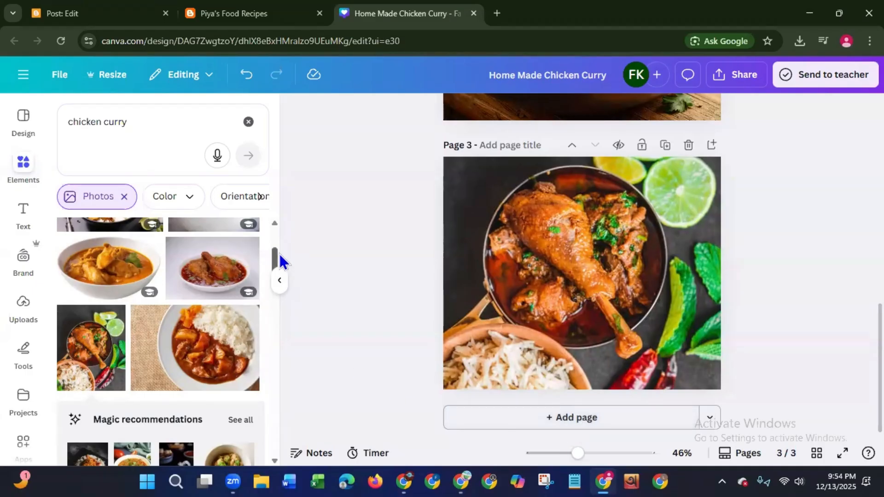
left_click_drag(275, 265, 281, 242)
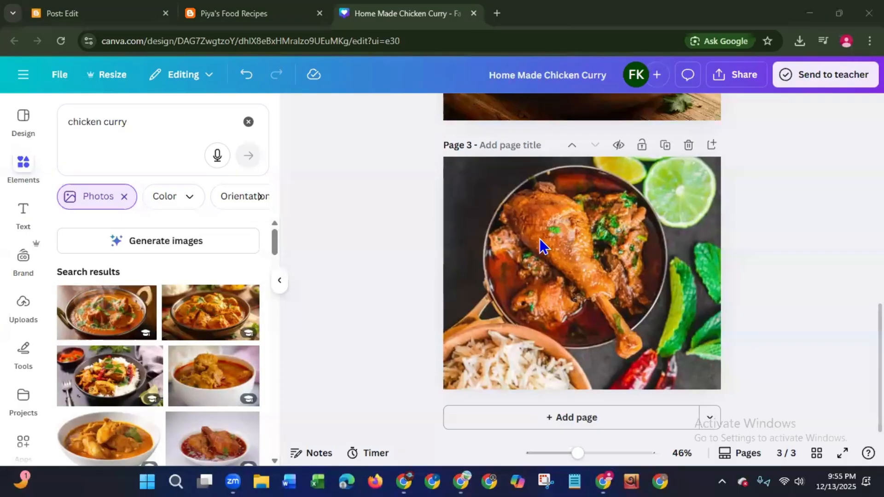
left_click(344, 424)
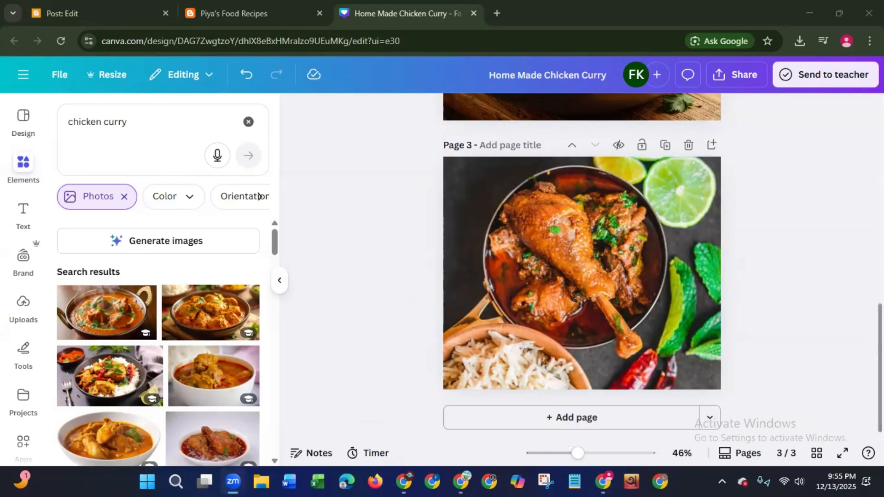
scroll(582, 265, "up", 10)
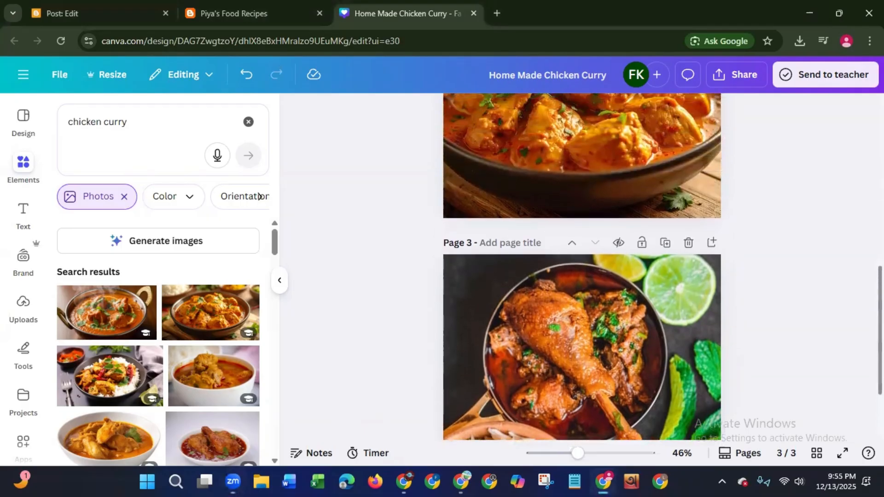
scroll(582, 267, "up", 3)
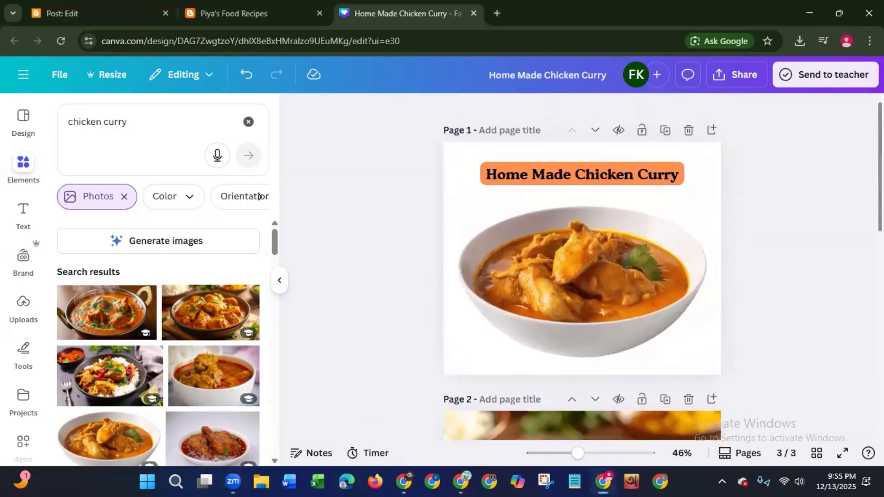
scroll(583, 267, "down", 13)
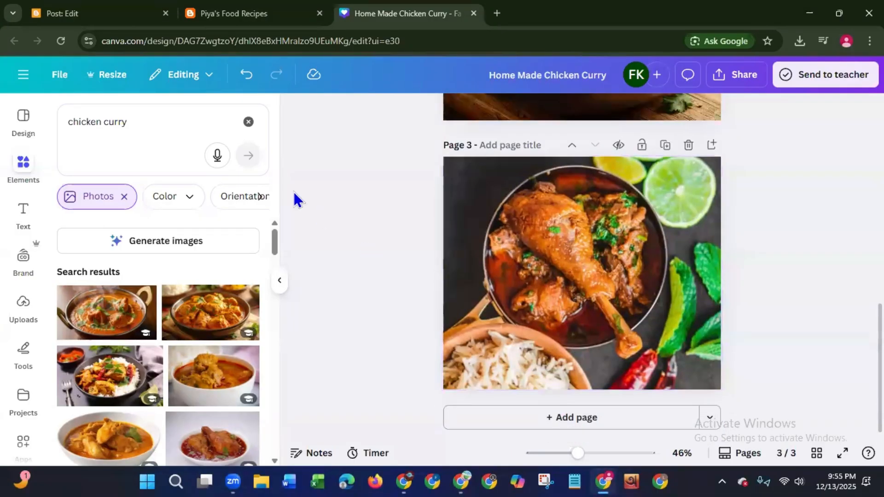
- Search the photo library for "chicken curry ingredients"
left_click(158, 124)
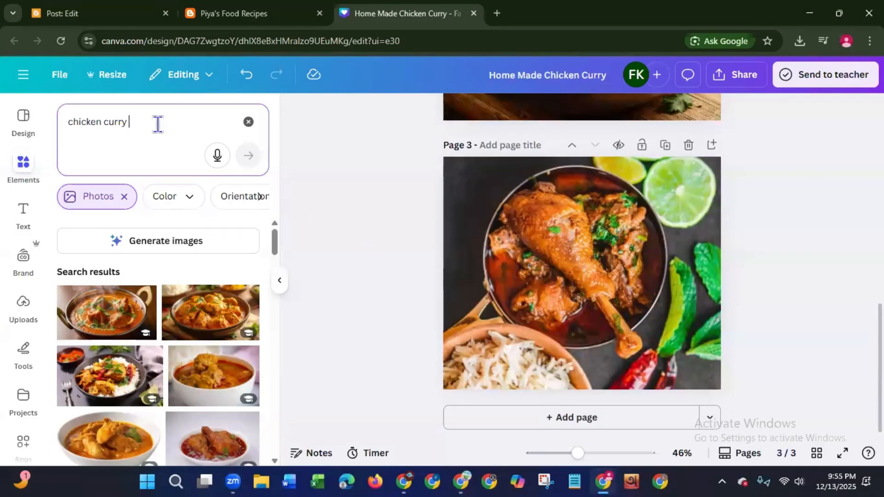
type("ingre")
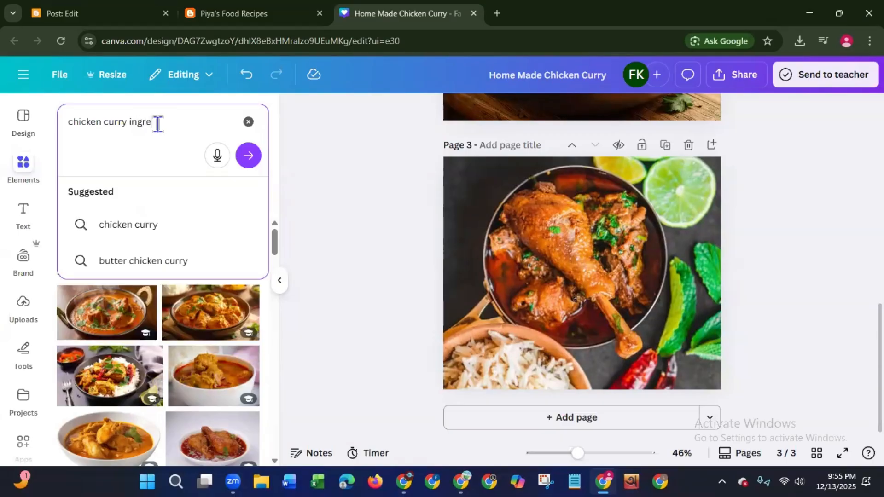
type("dients")
key("Return")
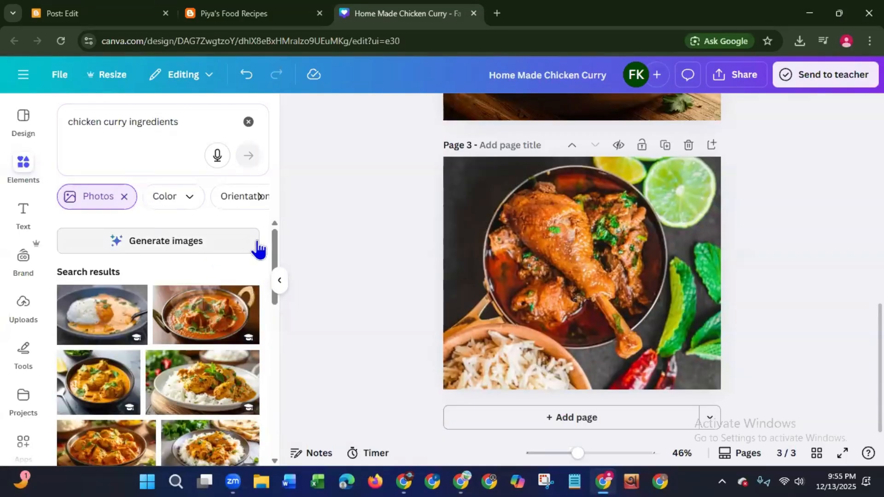
- Look through the chicken curry ingredients photos for a suitable picture for the post
scroll(271, 294, "down", 2)
scroll(271, 295, "down", 3)
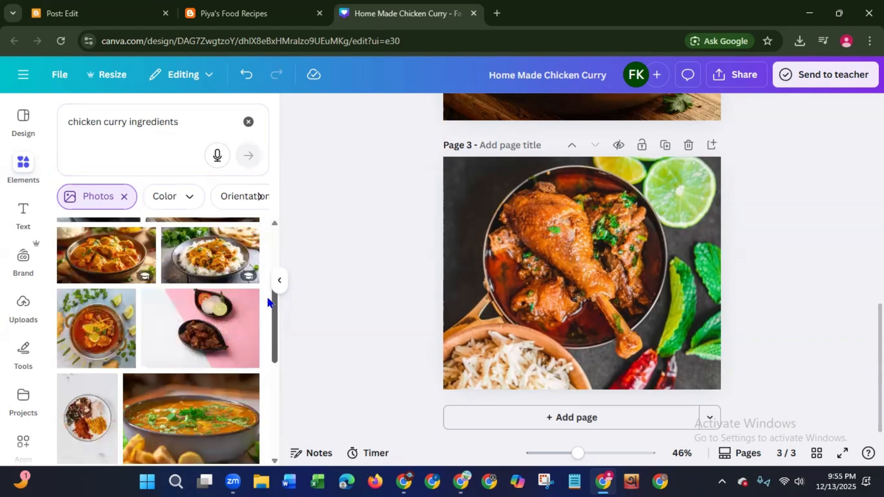
scroll(268, 303, "down", 3)
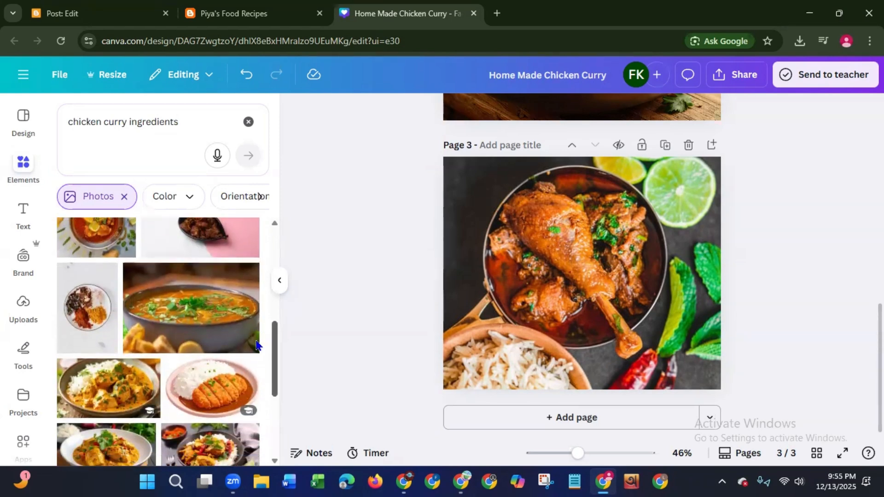
scroll(256, 345, "down", 5)
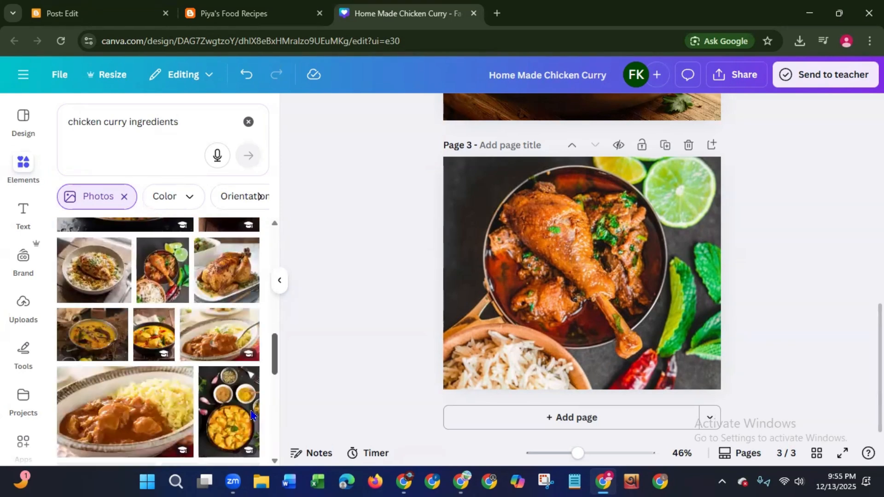
scroll(251, 414, "down", 5)
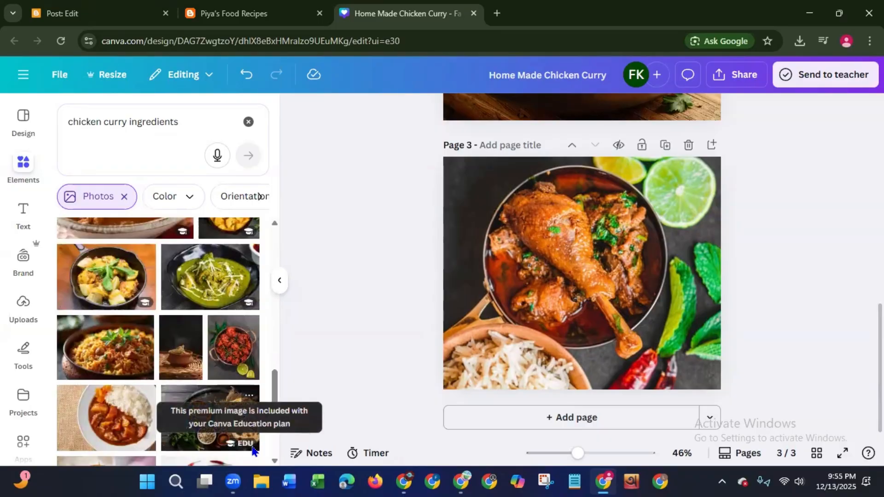
left_click_drag(274, 399, 271, 422)
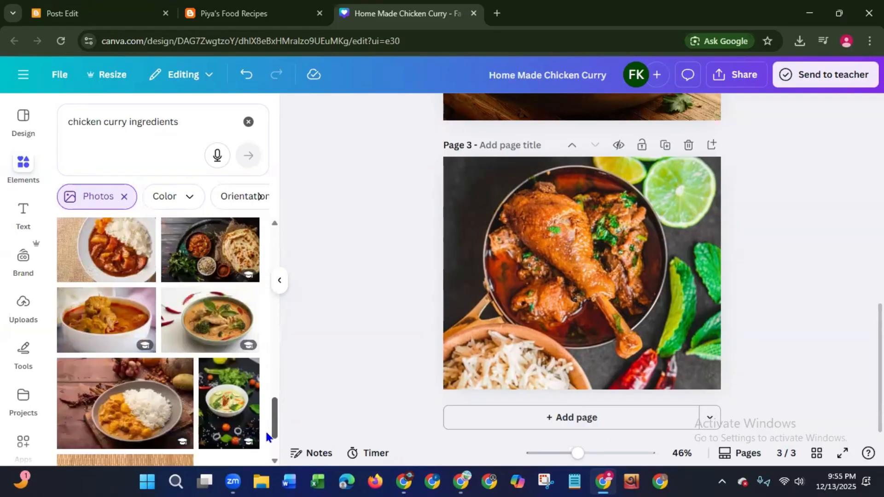
scroll(266, 440, "down", 3)
scroll(267, 447, "down", 4)
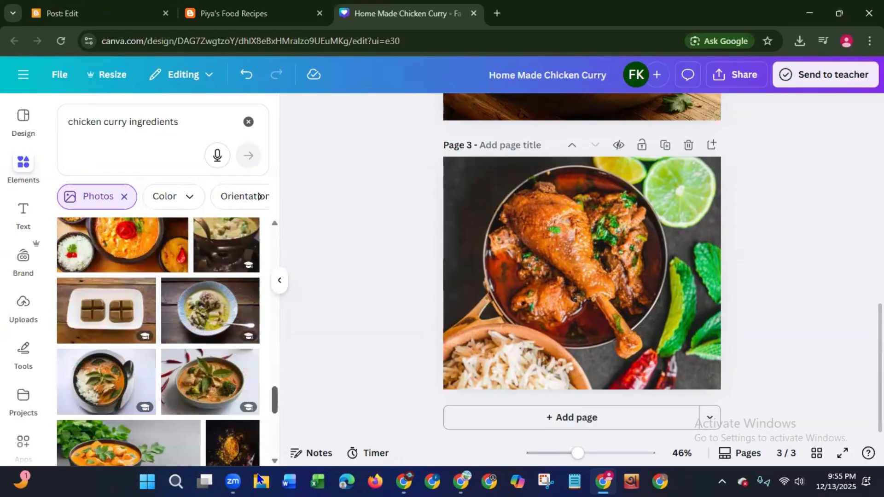
scroll(259, 479, "down", 5)
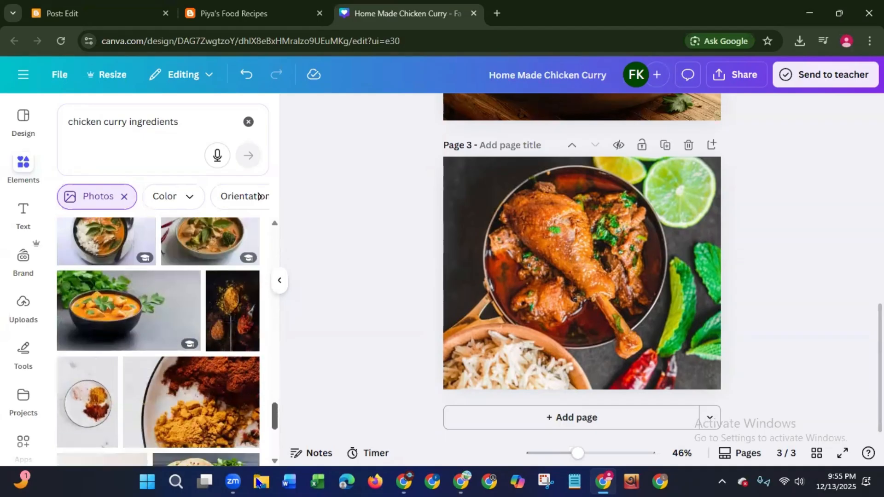
scroll(276, 424, "down", 4)
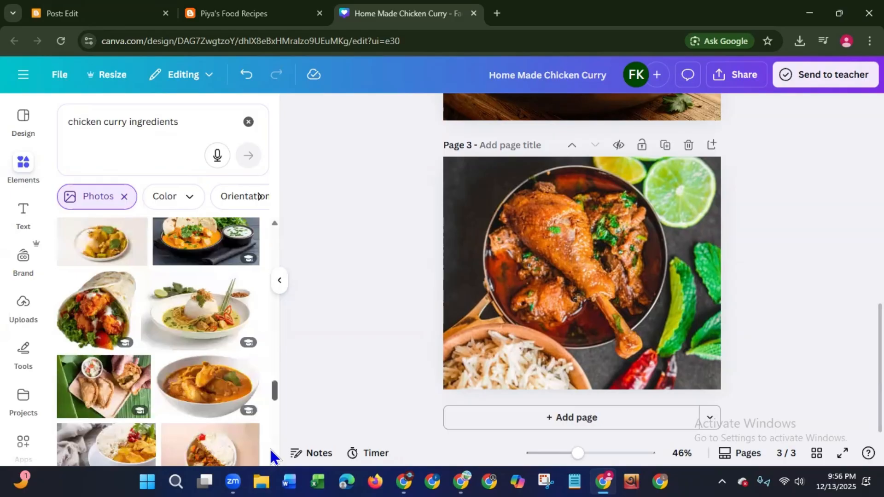
left_click_drag(271, 450, 326, 133)
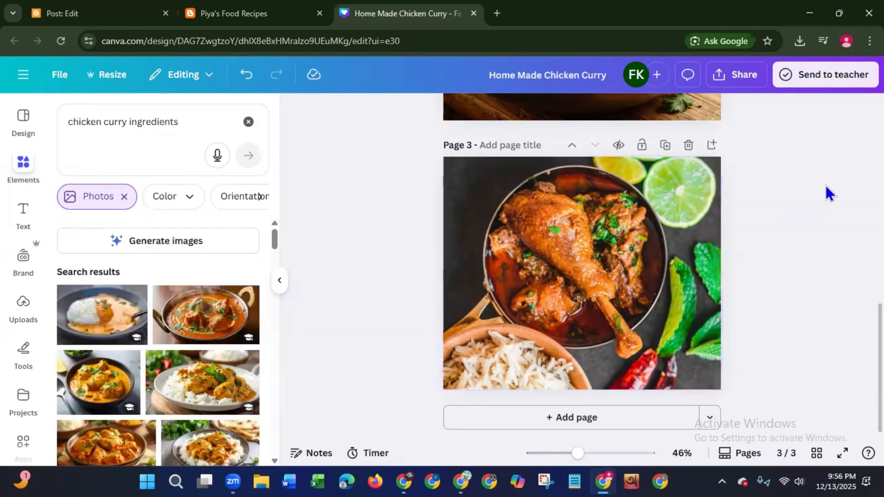
- Download pages 1–3 of the design as JPG files
left_click(736, 76)
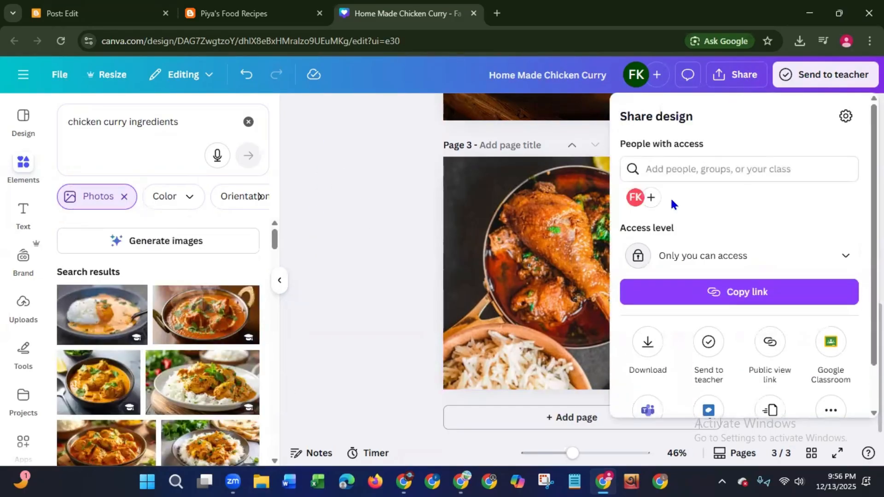
left_click(647, 342)
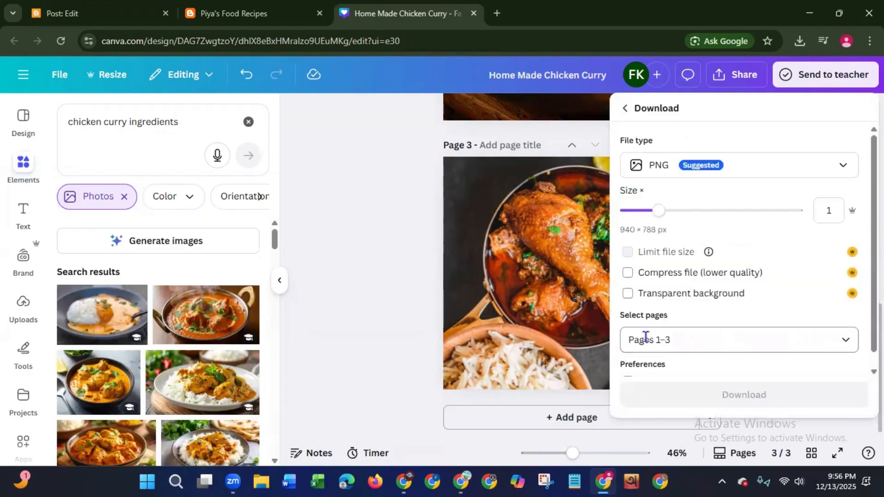
left_click(740, 169)
left_click(686, 204)
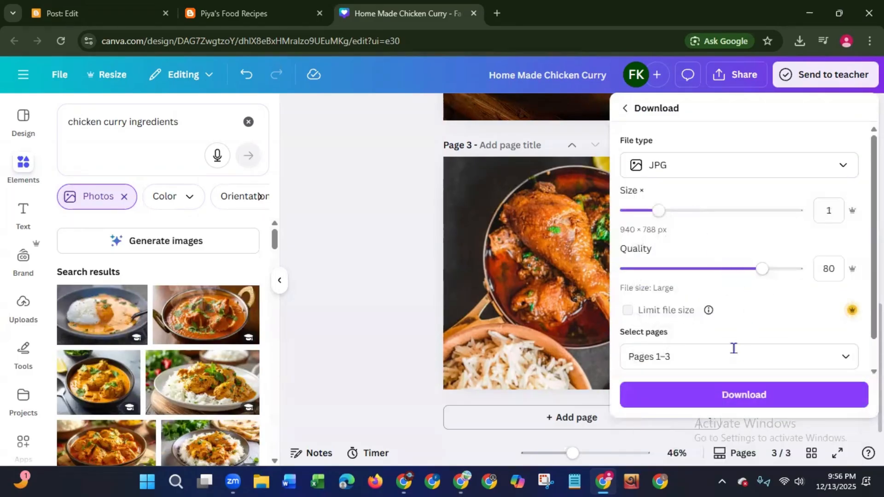
left_click(718, 401)
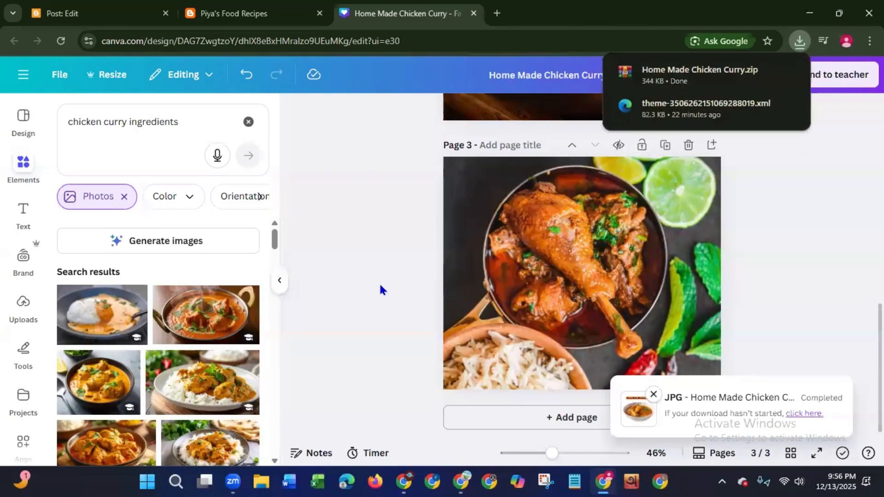
- Extract the Home Made Chicken Curry archive in the Downloads folder to a folder of the same name, and close the File Explorer windows
left_click(260, 472)
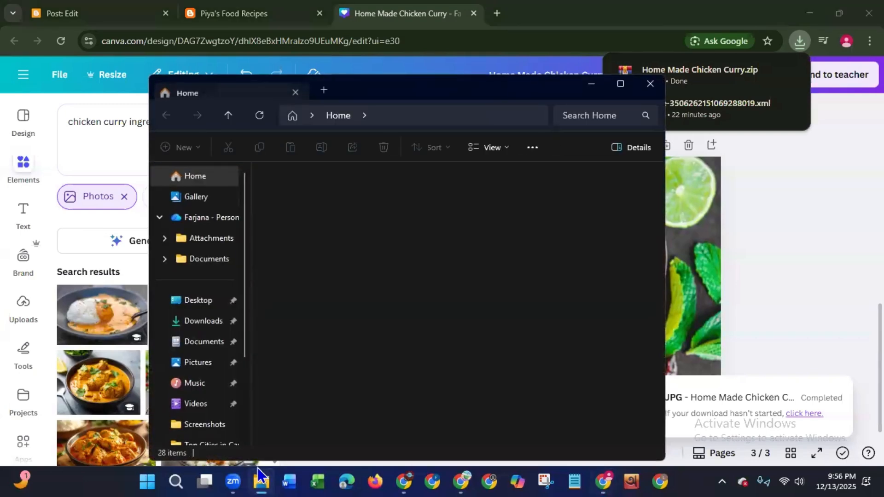
left_click(204, 323)
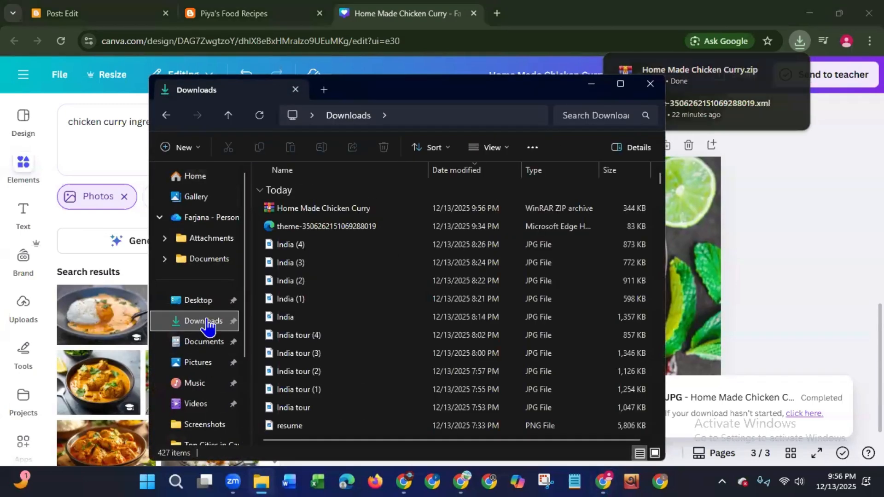
left_click(312, 208)
right_click(313, 208)
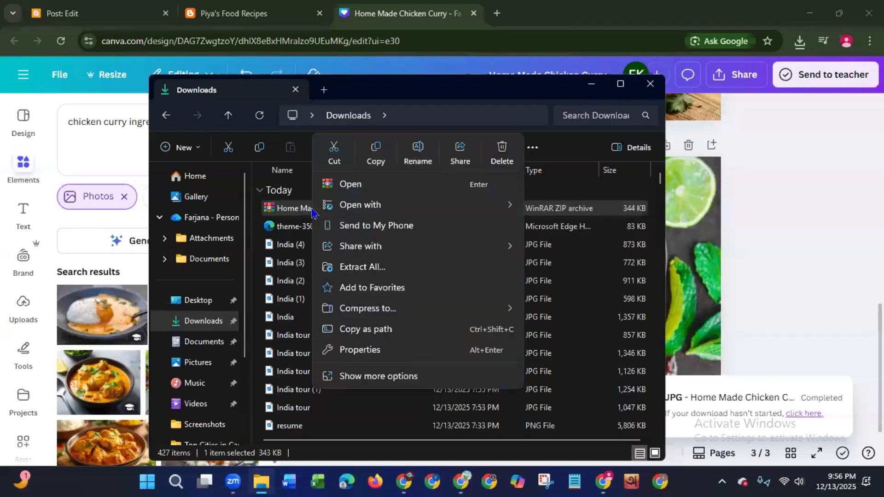
left_click(392, 271)
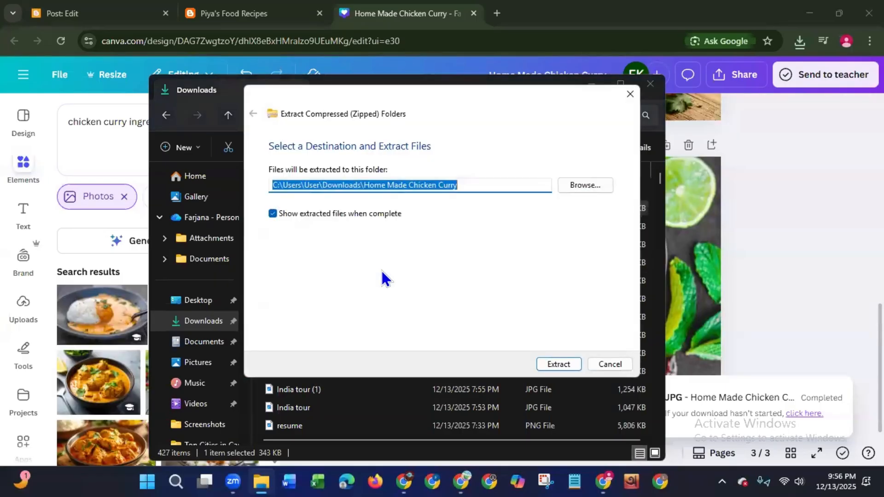
left_click(544, 364)
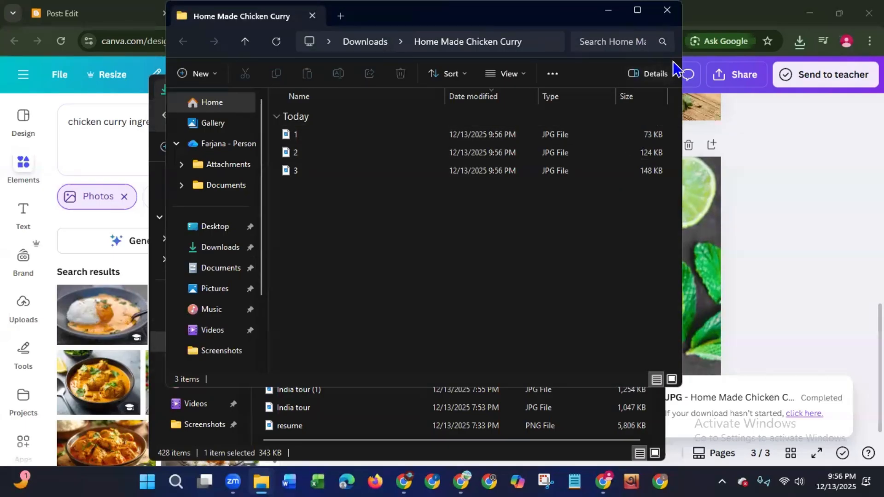
left_click_drag(580, 232, 559, 302)
left_click(714, 69)
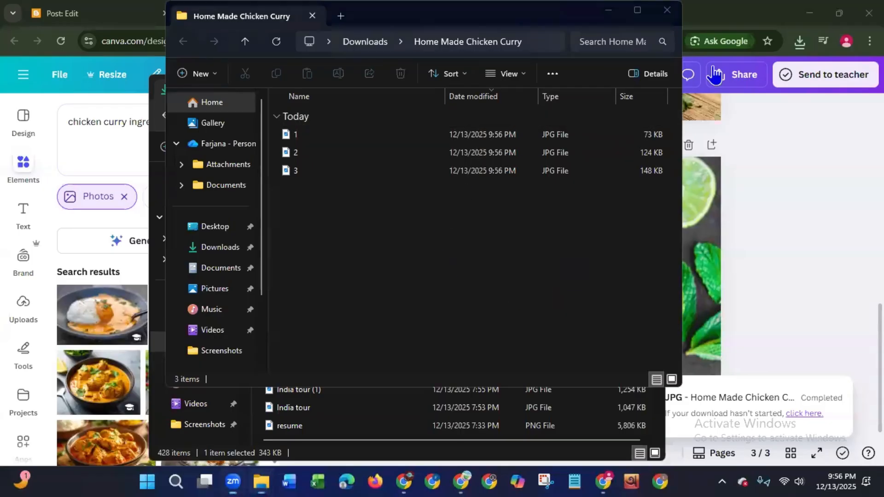
left_click(668, 14)
left_click(654, 83)
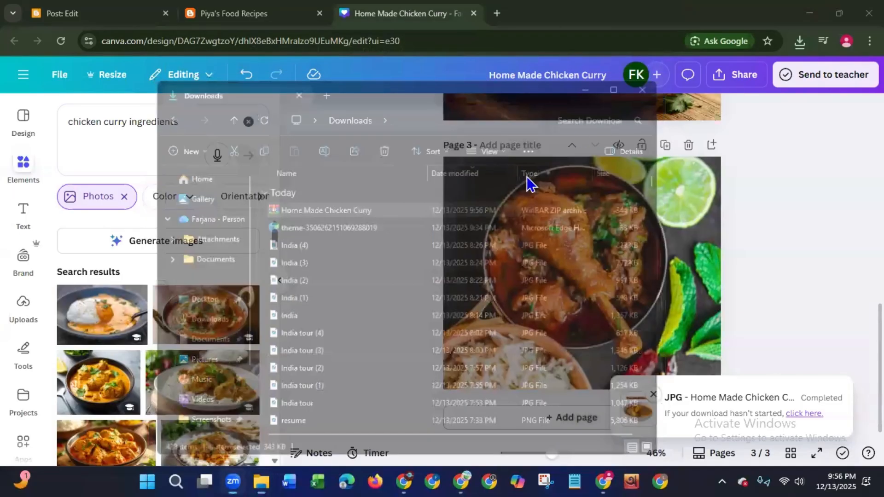
- Switch to the Blogger post editor and delete the introductory sentence above the recipe heading
left_click(106, 18)
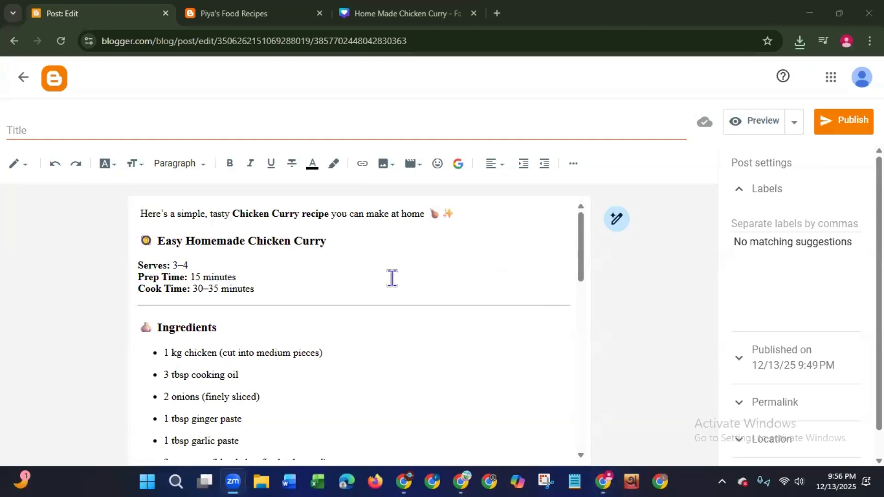
left_click(461, 213)
left_click_drag(461, 213, 120, 226)
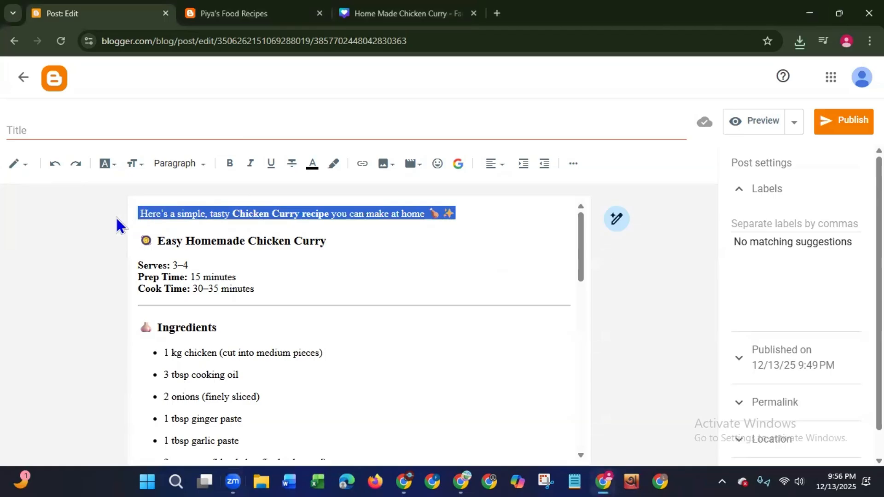
key("BackSpace")
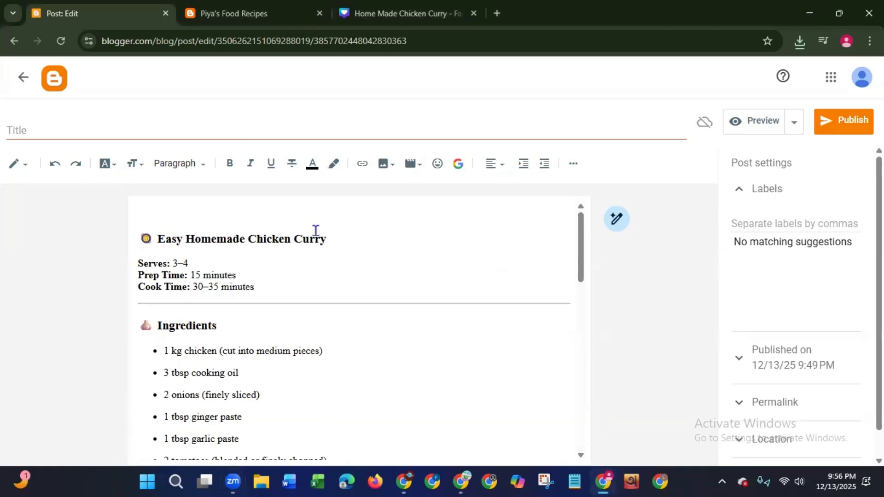
- Move the heading "Easy Homemade Chicken Curry" with its emoji from the post body to the post title, removing the blank lines left above "Serves"
left_click_drag(331, 238, 130, 249)
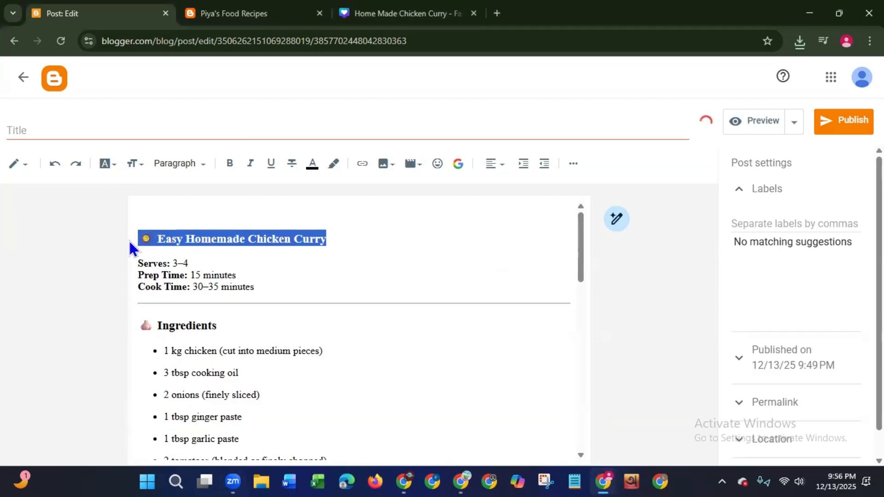
right_click(167, 238)
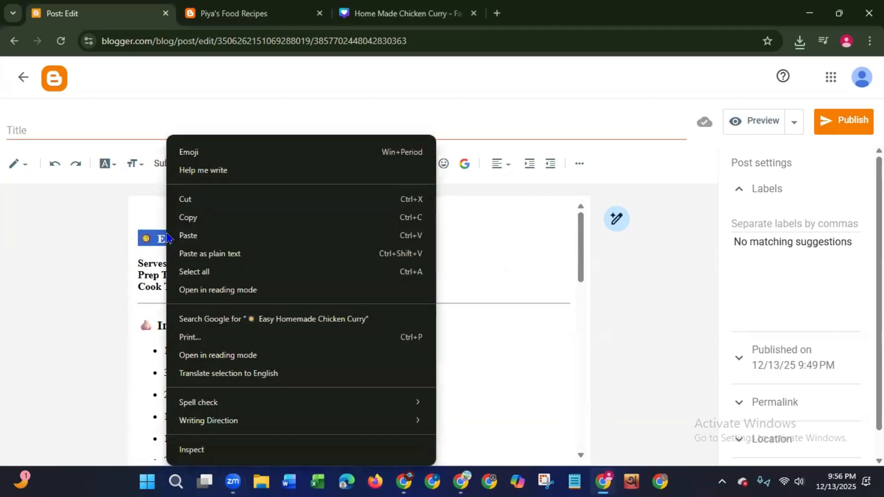
left_click(191, 218)
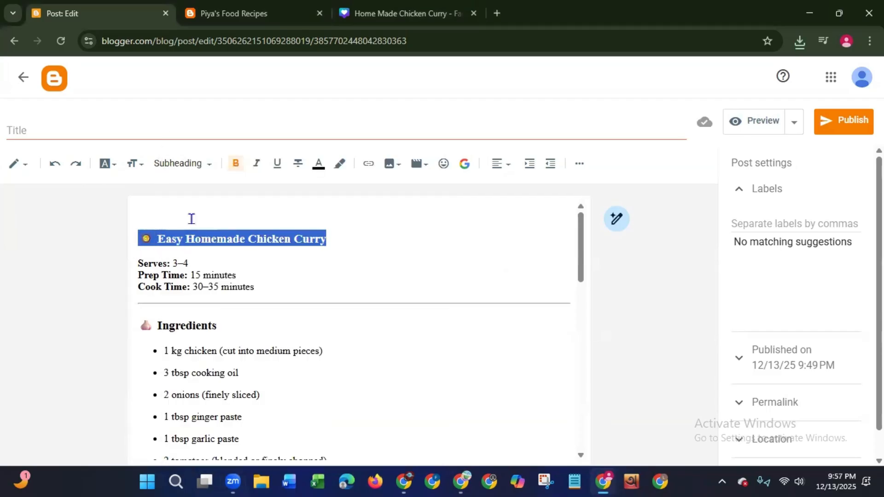
key("BackSpace")
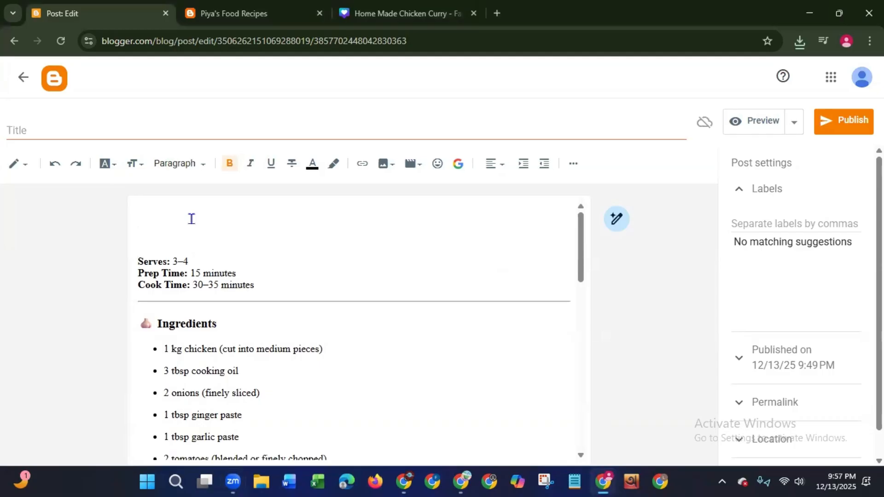
key("BackSpace")
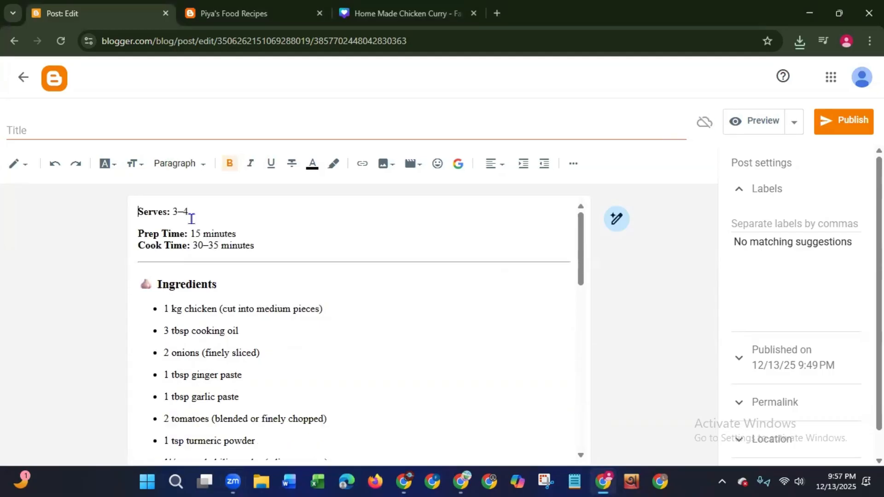
left_click(73, 129)
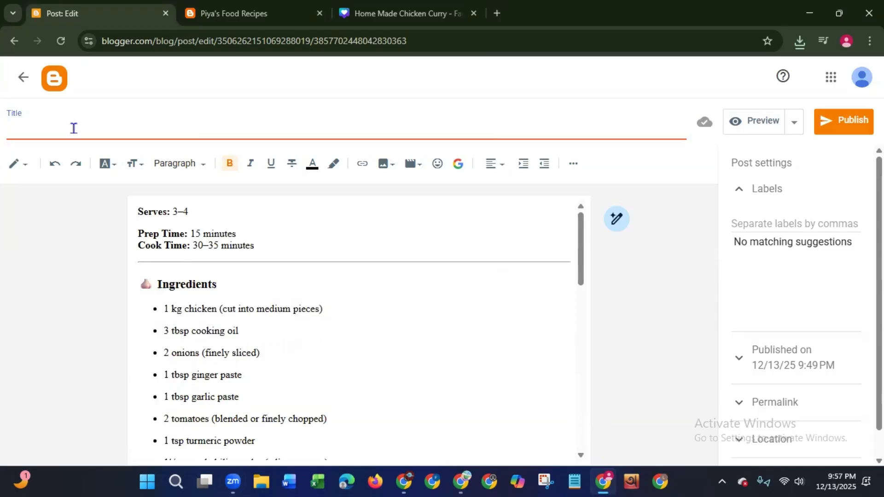
key("ctrl+v")
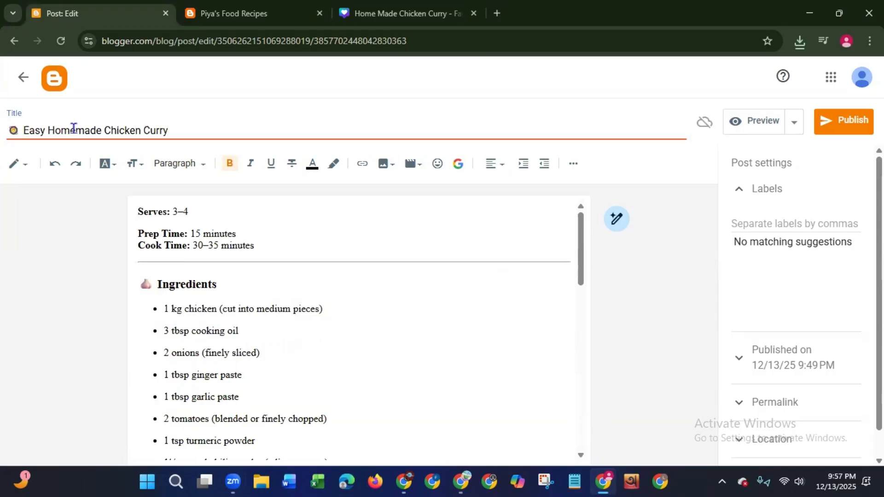
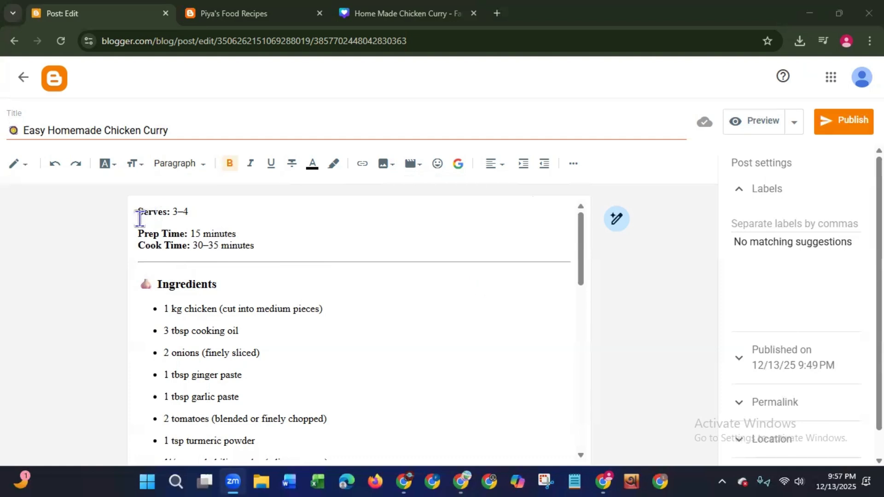
- Set the font size of the Serves, Prep Time and Cook Time lines to Large
left_click_drag(140, 208, 261, 246)
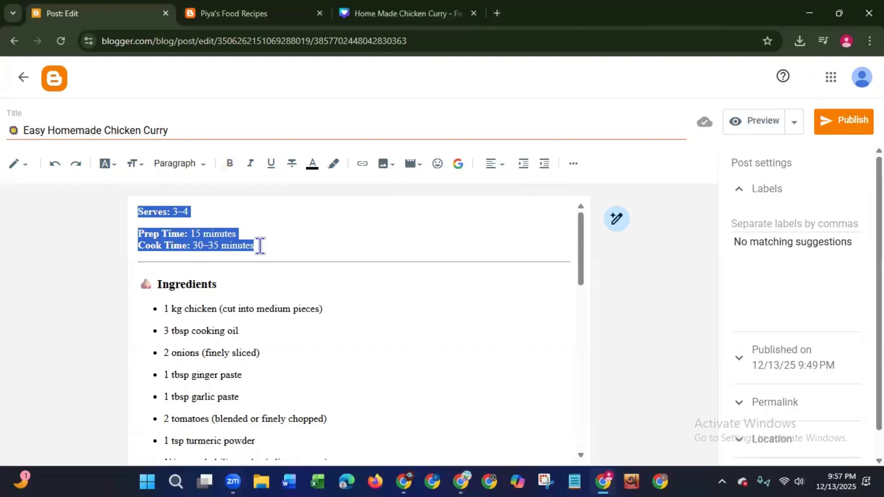
left_click(134, 169)
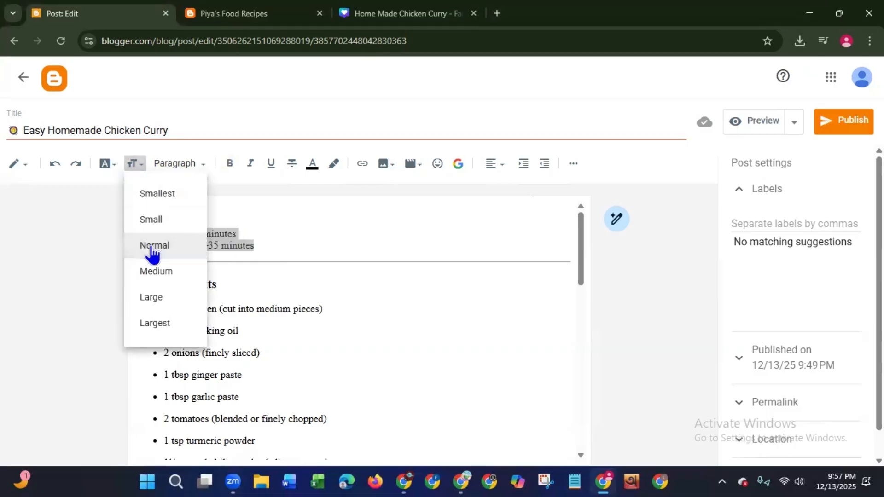
left_click(145, 274)
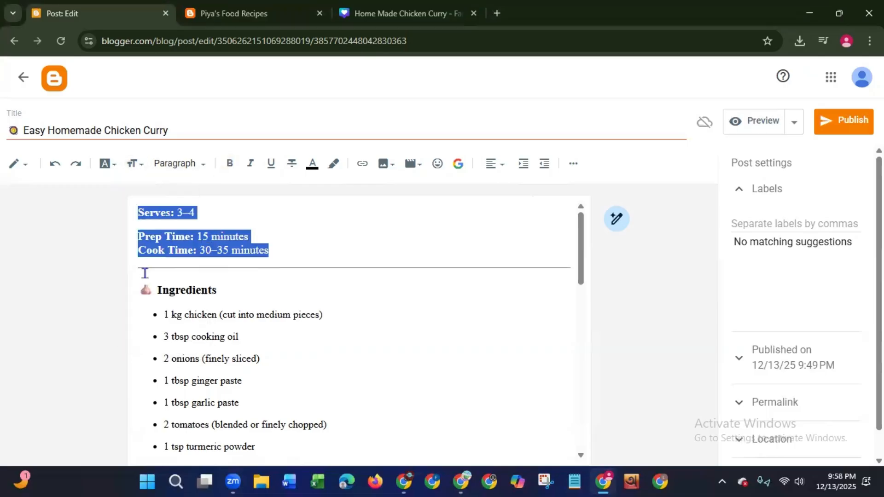
left_click(134, 169)
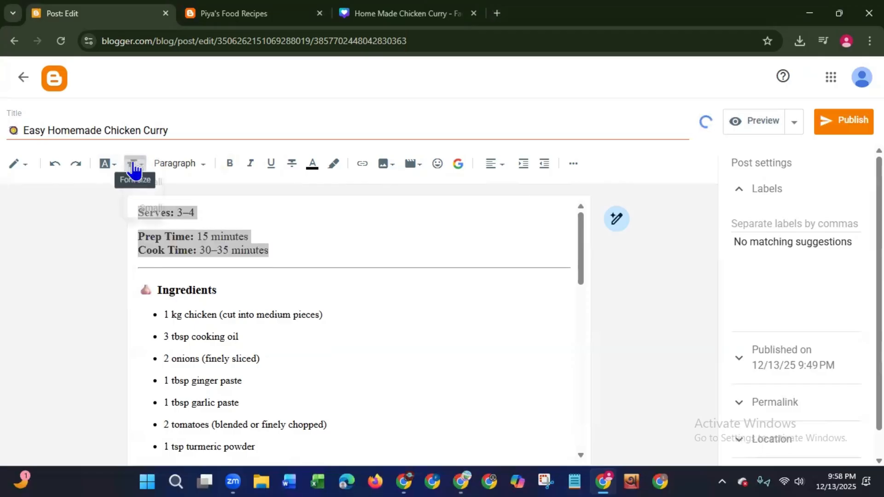
left_click(144, 306)
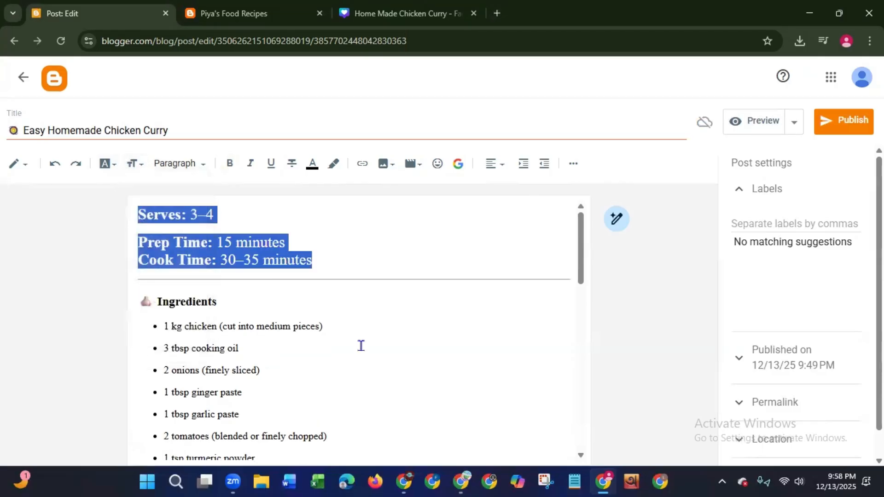
left_click(361, 345)
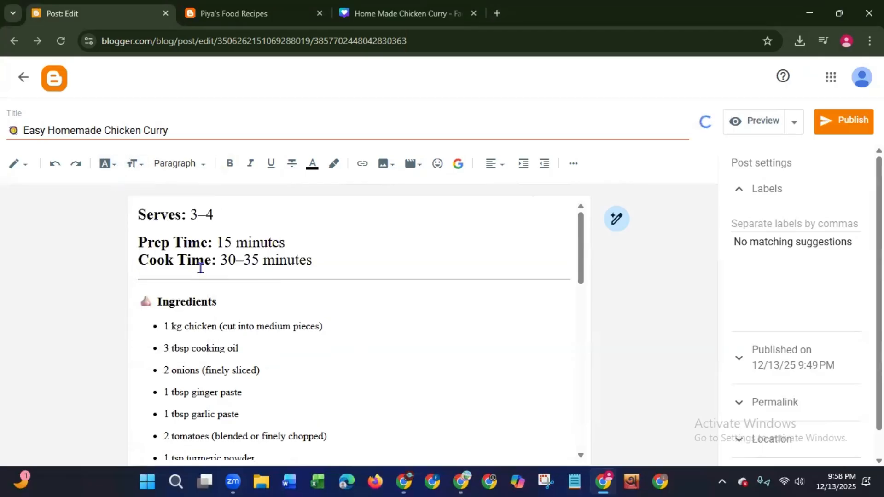
- Separate the Prep Time and Cook Time lines so that Serves, Prep Time and Cook Time are three evenly spaced paragraphs
left_click(137, 242)
key("BackSpace")
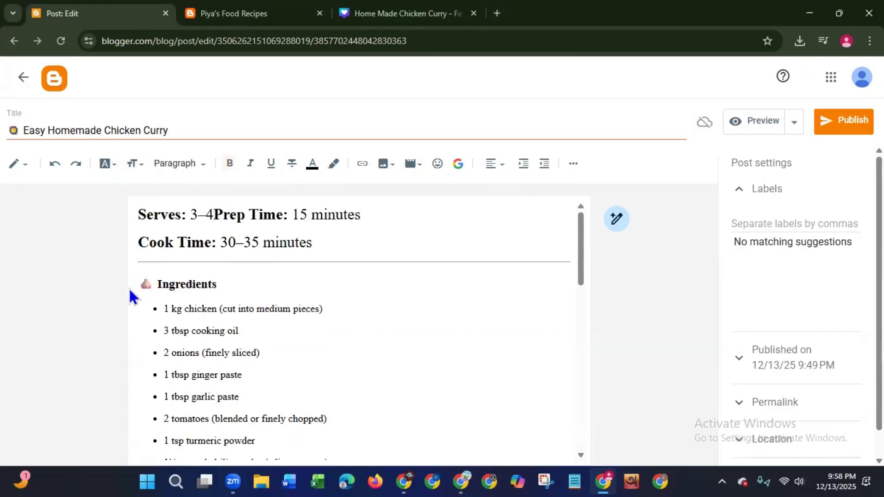
key("Return")
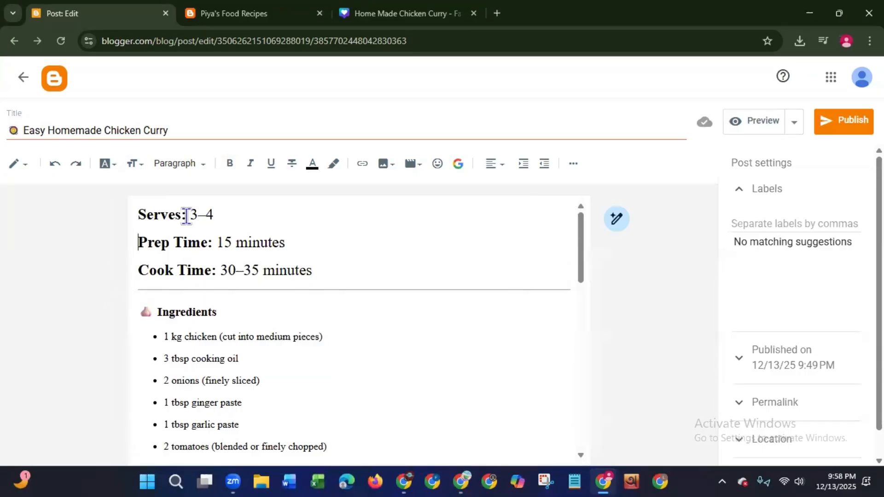
- Colour the "Serves:" and "Prep Time:" labels dark red, RGB (153, 0, 0), leaving their values black
left_click_drag(187, 215, 137, 214)
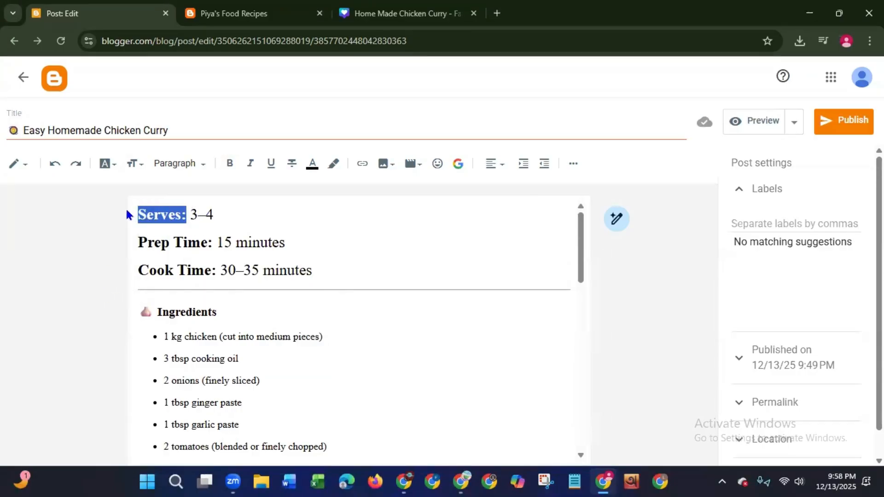
left_click(313, 164)
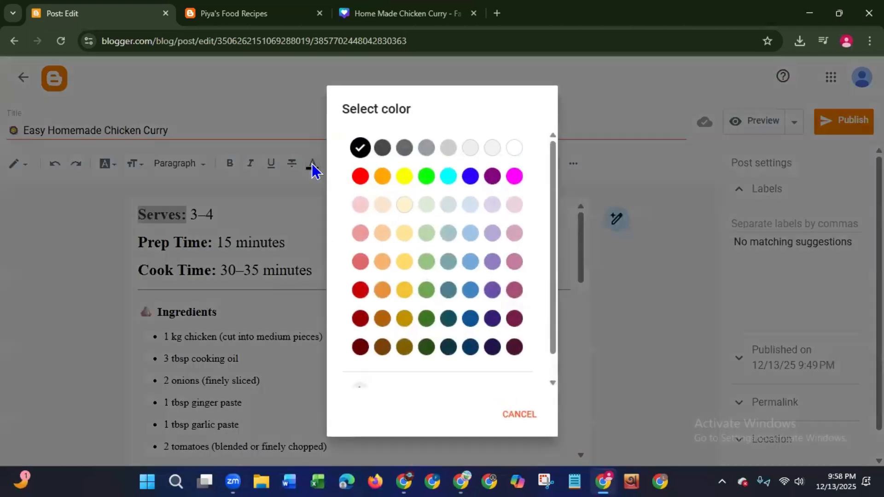
left_click(360, 325)
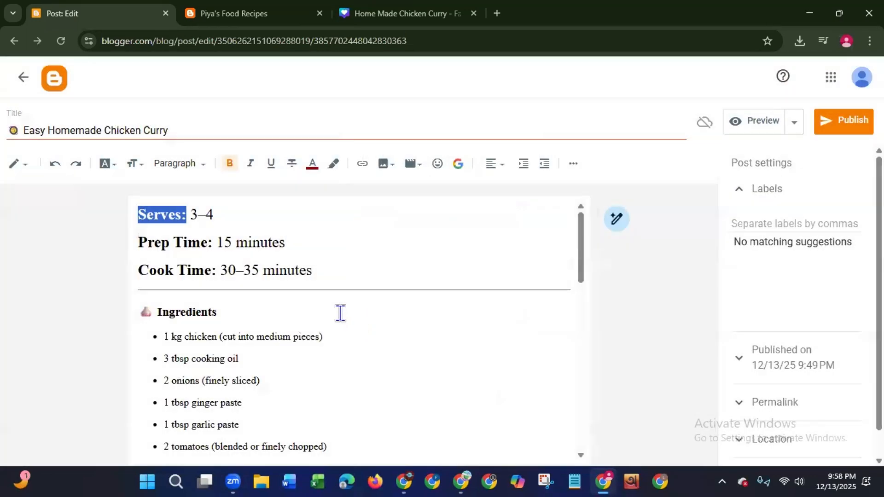
left_click(194, 236)
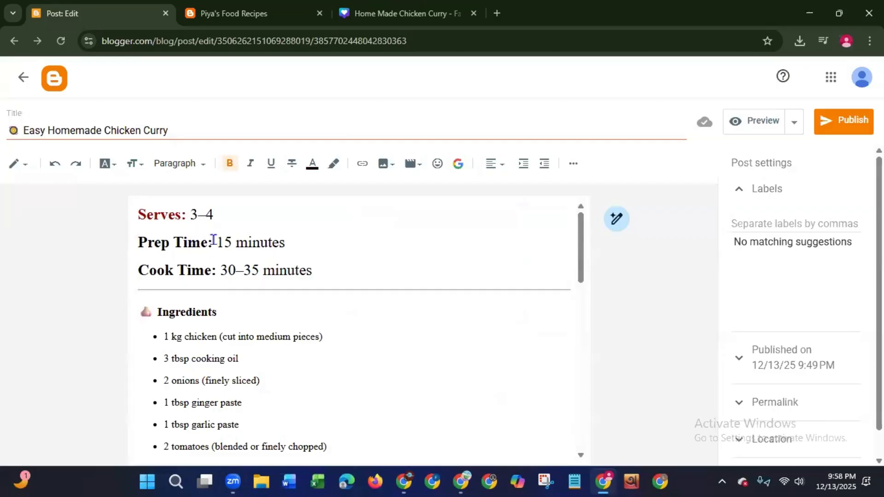
left_click_drag(213, 239, 116, 239)
left_click(312, 166)
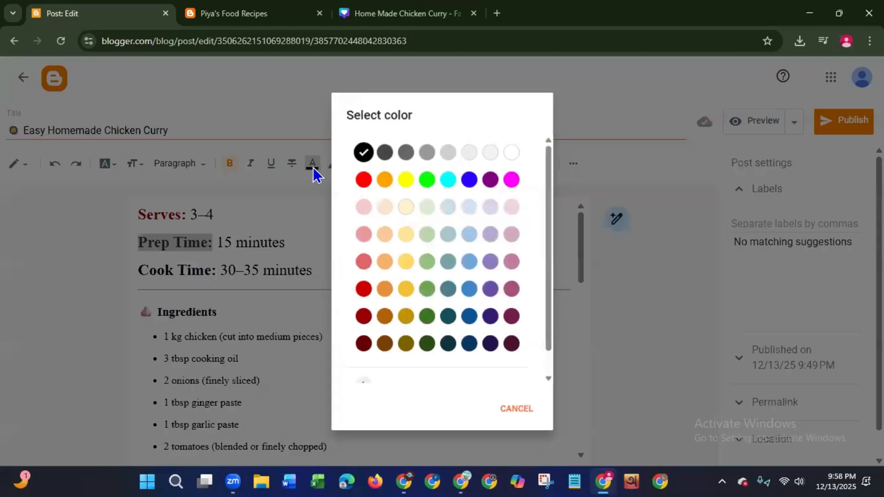
left_click(361, 321)
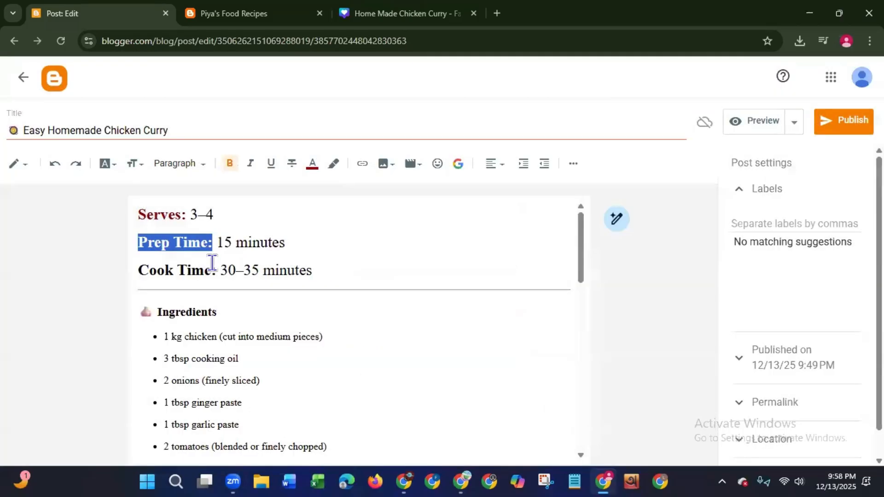
- Try the brighter red text colour, RGB (204, 0, 0), on the "Cook Time:" label
left_click_drag(215, 272, 96, 269)
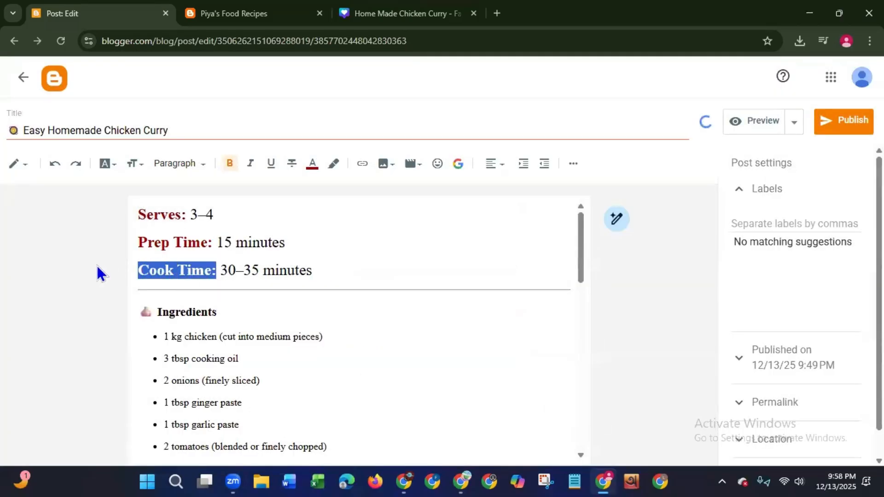
left_click(313, 167)
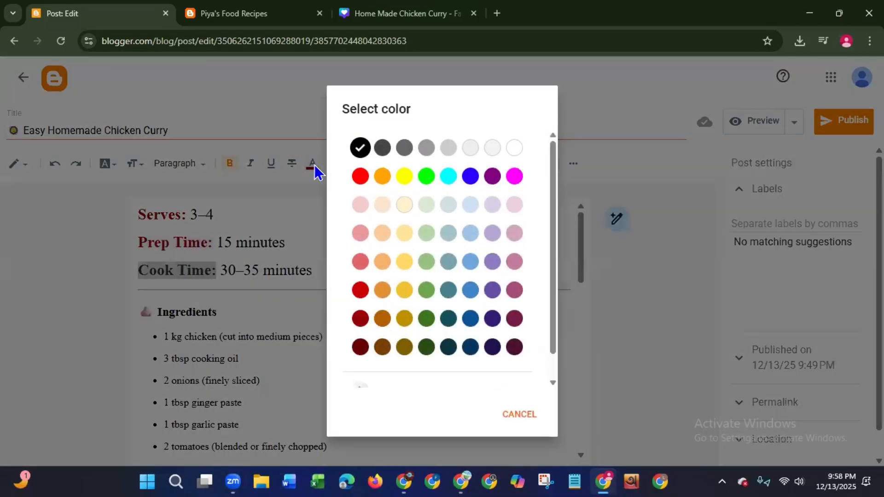
left_click(360, 295)
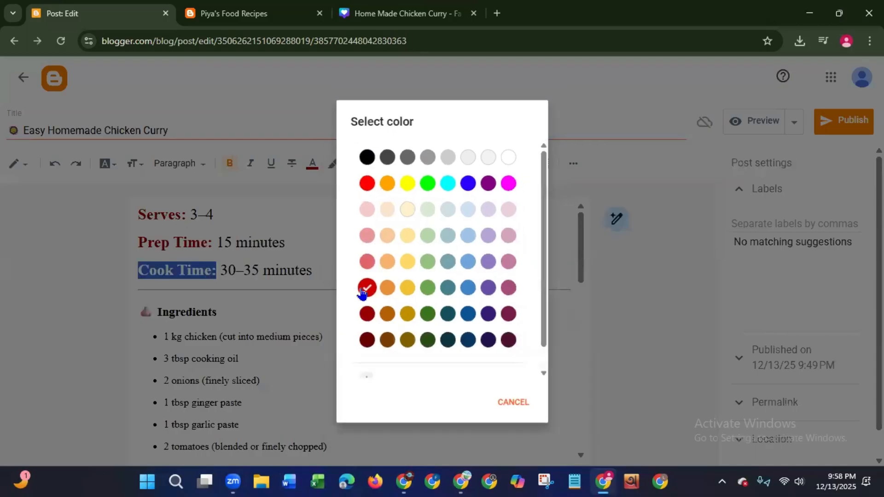
left_click(328, 290)
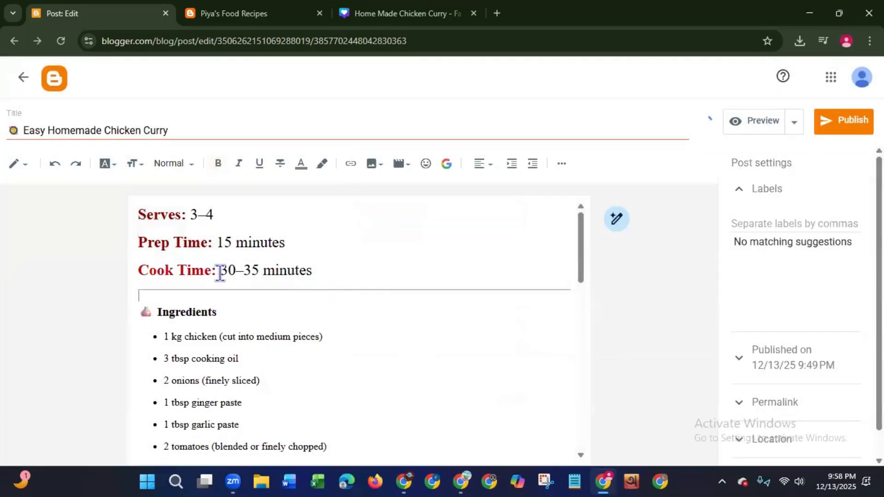
- Recolour the "Cook Time:" label with the same dark red, RGB (153, 0, 0), as the other two labels
left_click_drag(217, 270, 132, 275)
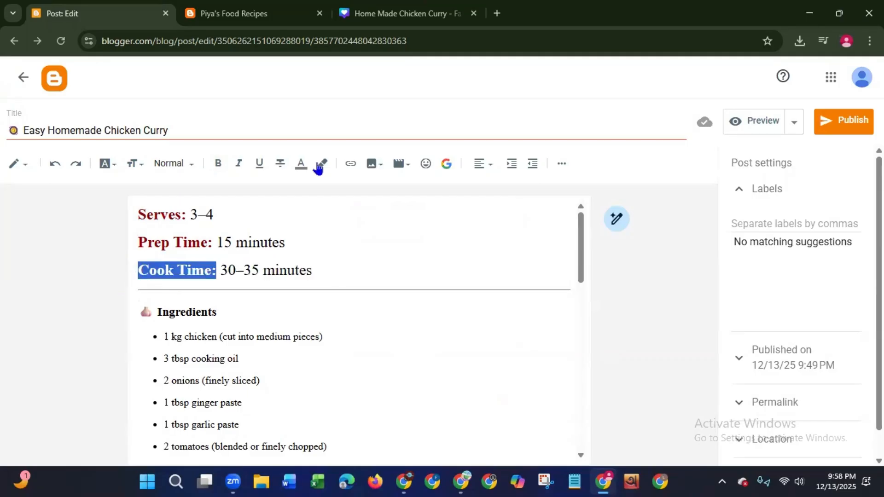
left_click(301, 165)
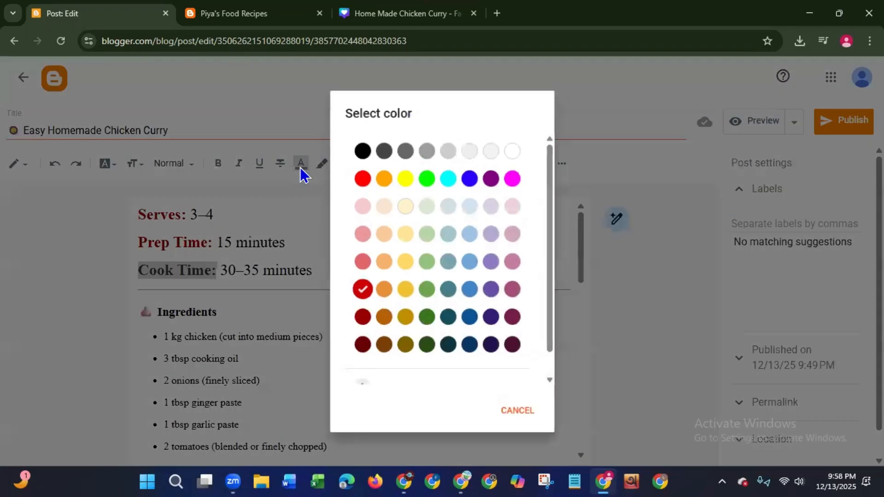
left_click(361, 317)
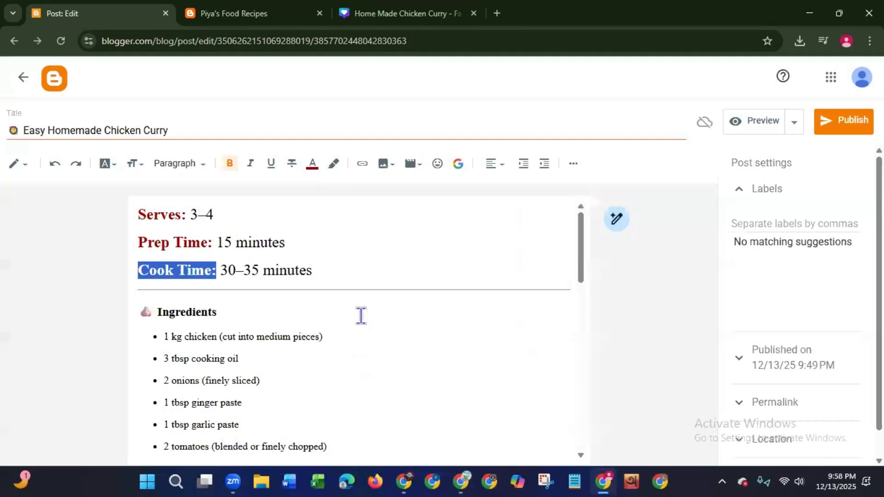
left_click(278, 241)
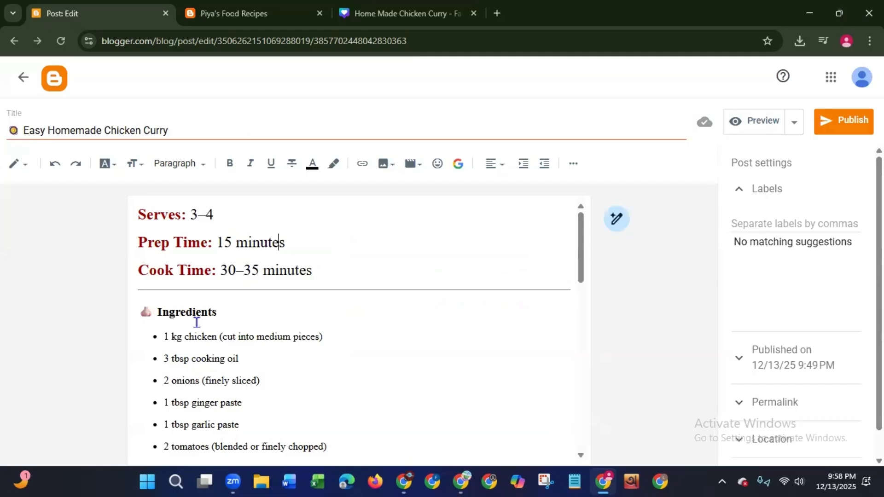
- Give the "Ingredients" heading and its emoji an orange text background
left_click_drag(221, 312, 131, 316)
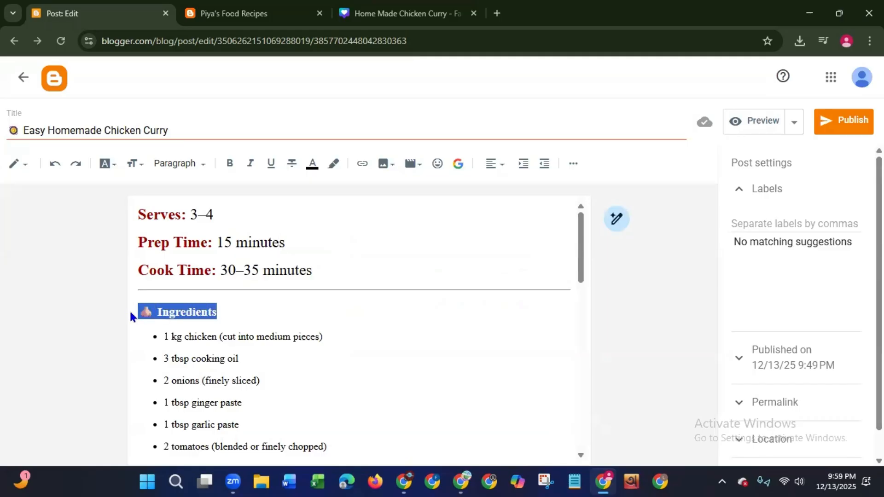
left_click(334, 165)
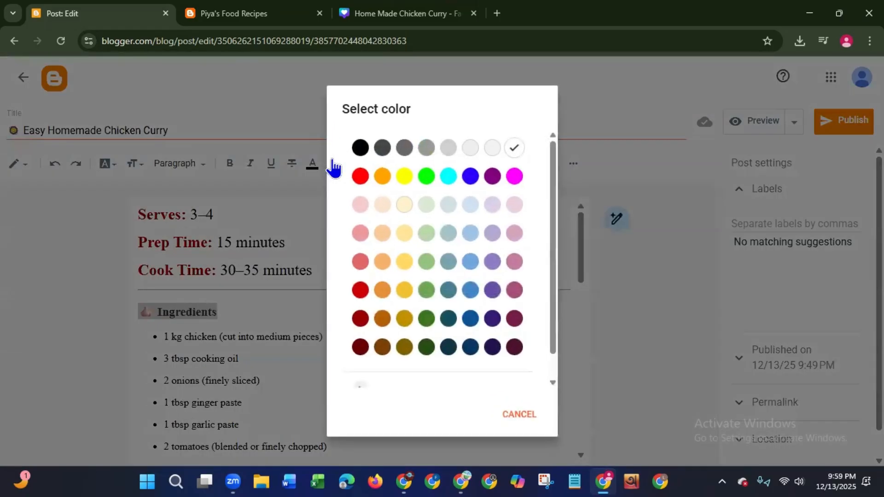
left_click(382, 176)
left_click(300, 270)
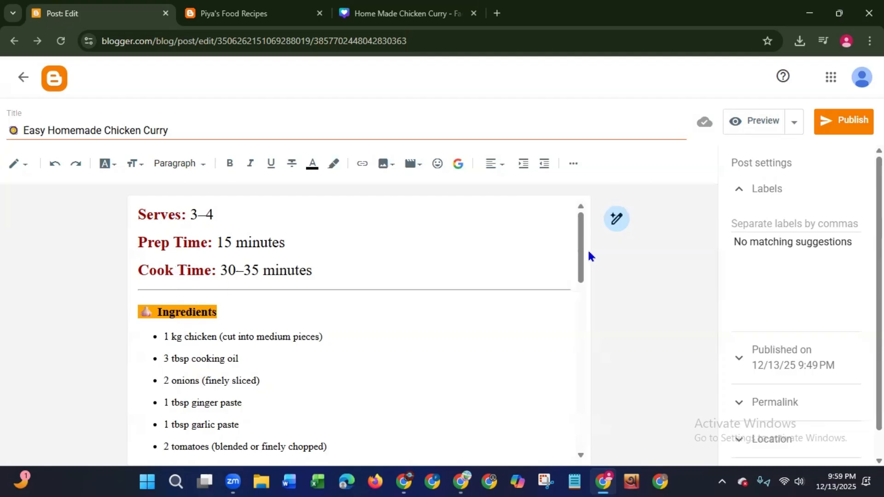
- Give the "Instructions" heading and its emoji the same orange text background
left_click_drag(579, 258, 575, 372)
left_click_drag(225, 303, 125, 302)
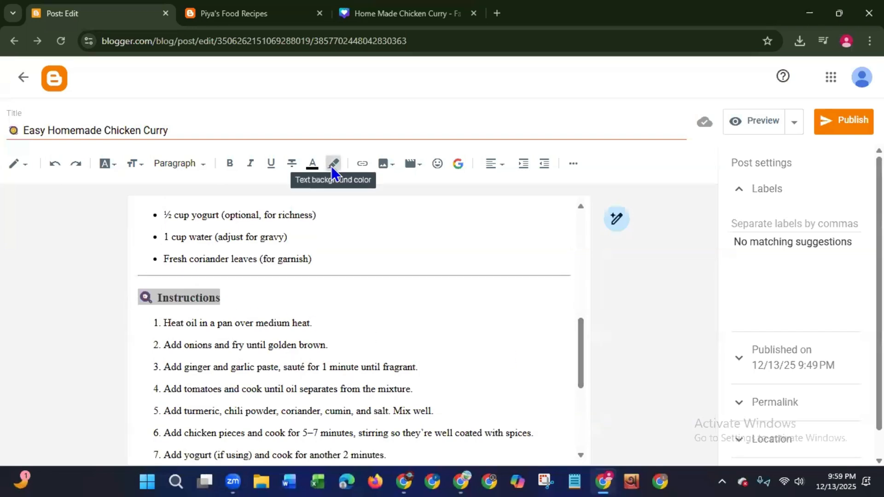
left_click(332, 167)
left_click(385, 182)
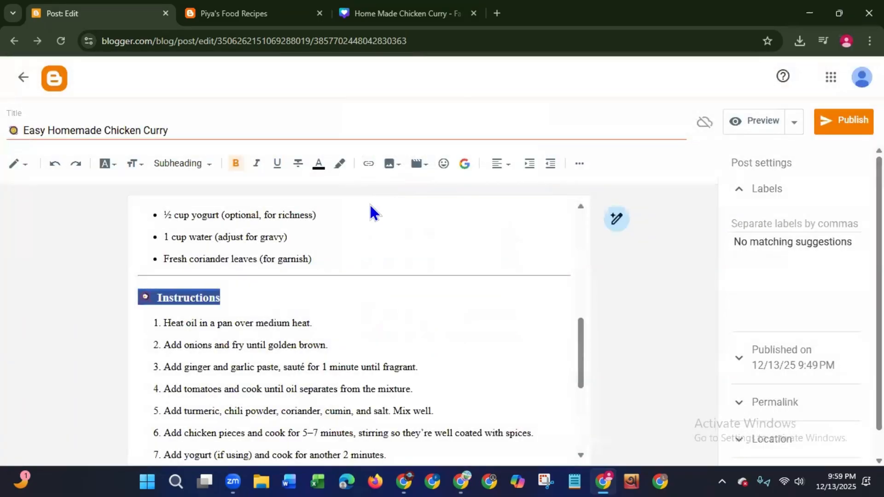
left_click(302, 343)
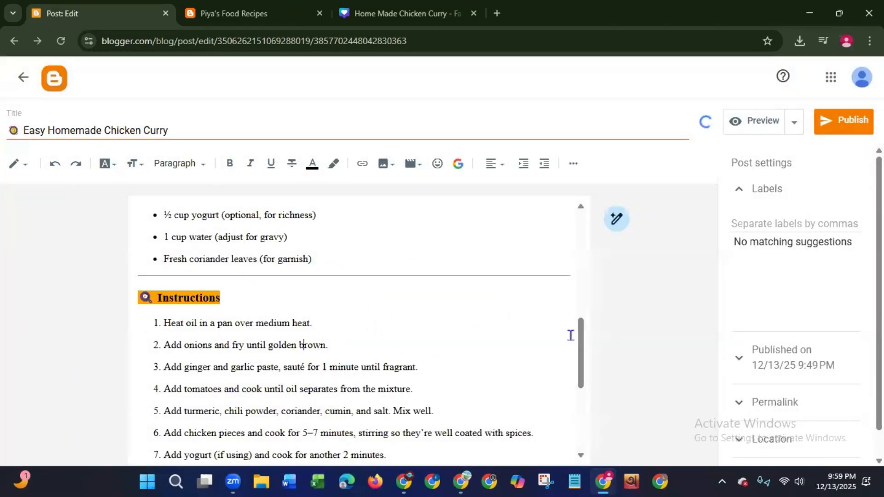
- Apply the orange text background to the "Serve With" heading and its emoji near the end of the post
left_click_drag(582, 342, 558, 431)
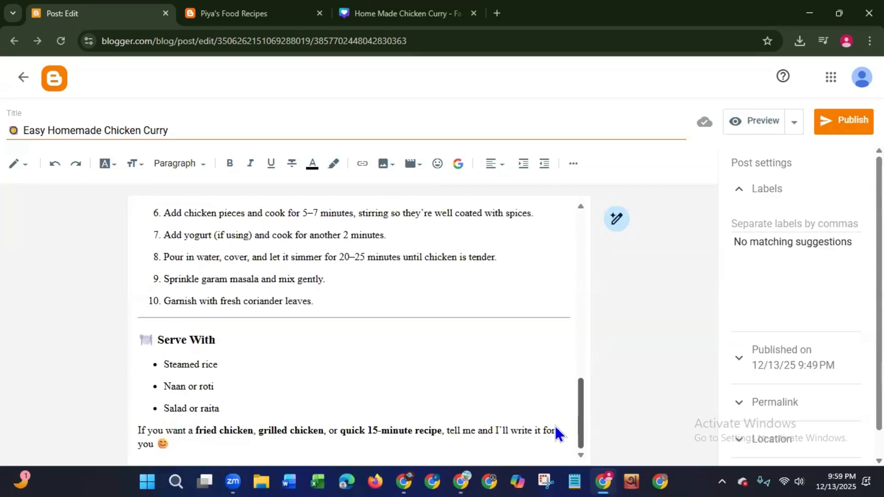
left_click(220, 340)
left_click_drag(209, 340, 119, 335)
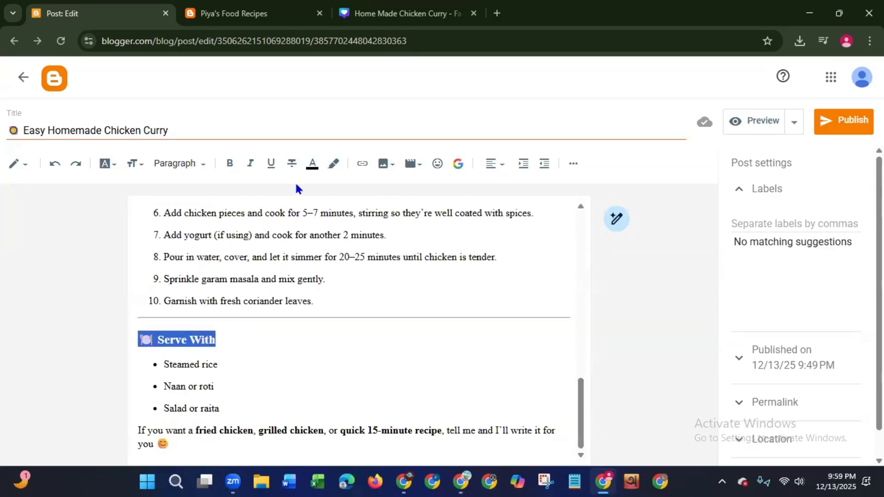
left_click(334, 164)
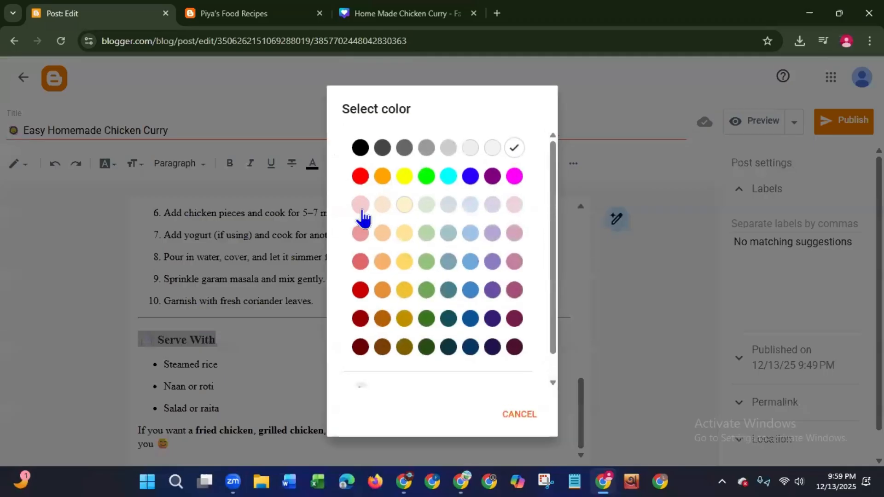
left_click(383, 176)
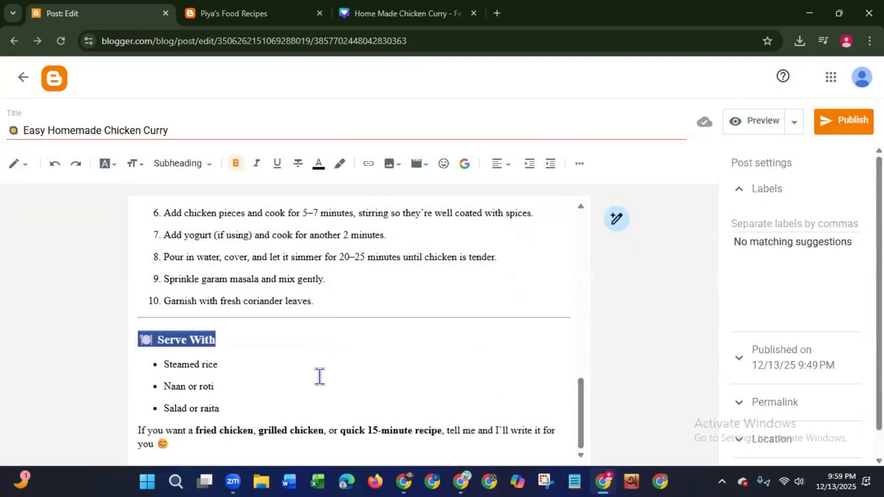
left_click(317, 432)
- Delete the horizontal divider between the Cook Time line and the "Ingredients" heading
left_click_drag(581, 405, 581, 212)
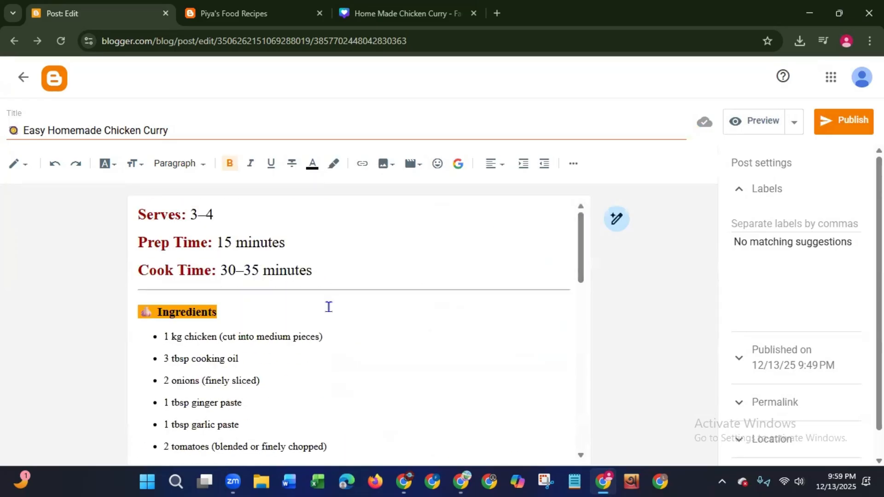
left_click(569, 289)
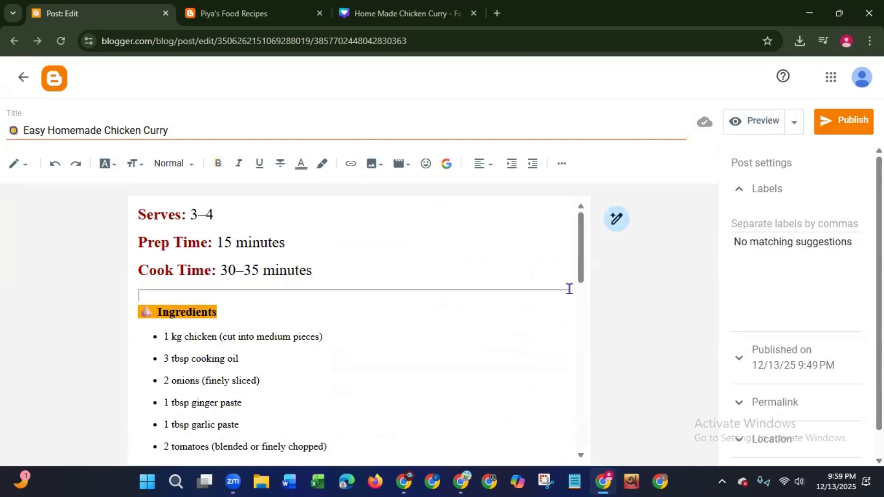
key("BackSpace")
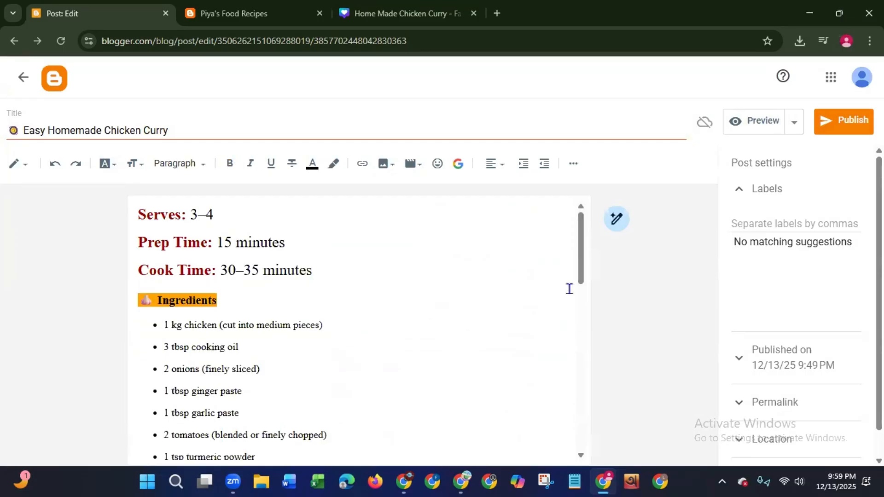
- Add a blank line below the Cook Time line and start browsing the computer for an image to upload there
key("Return")
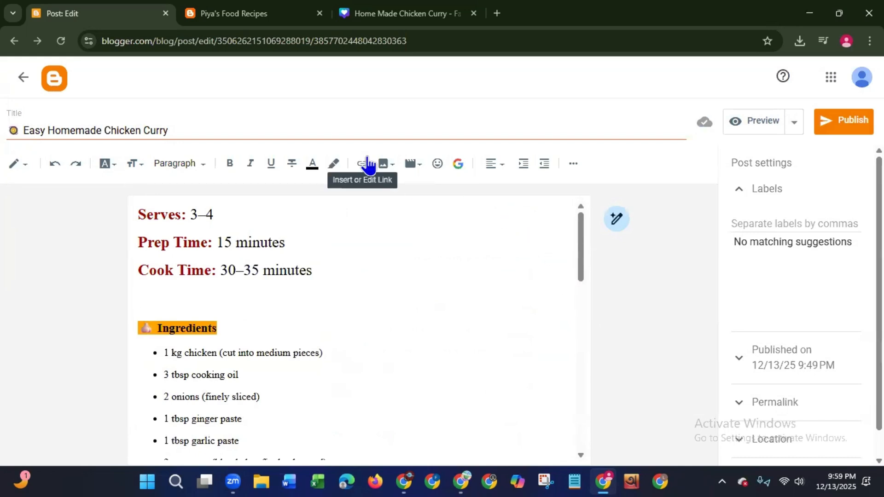
left_click(383, 164)
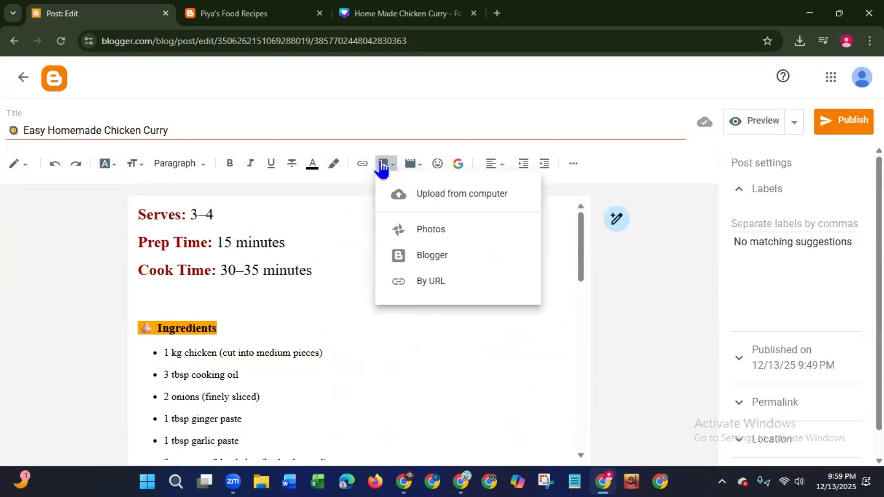
left_click(434, 196)
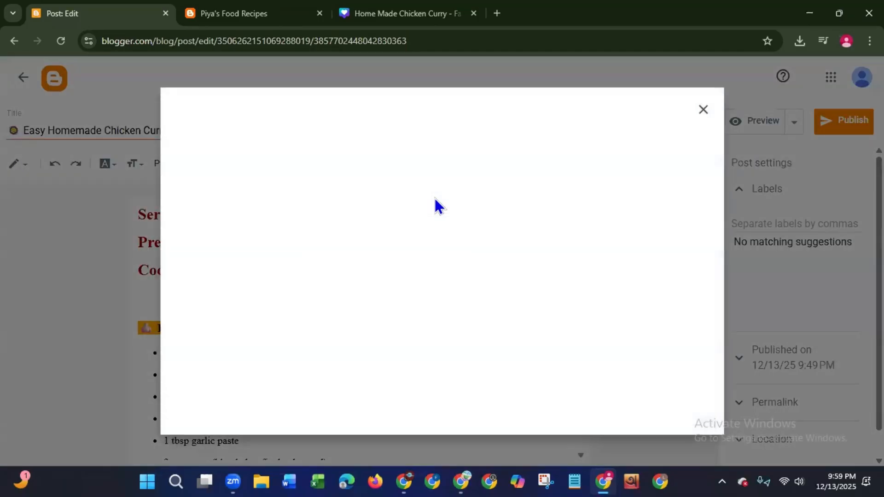
left_click(421, 336)
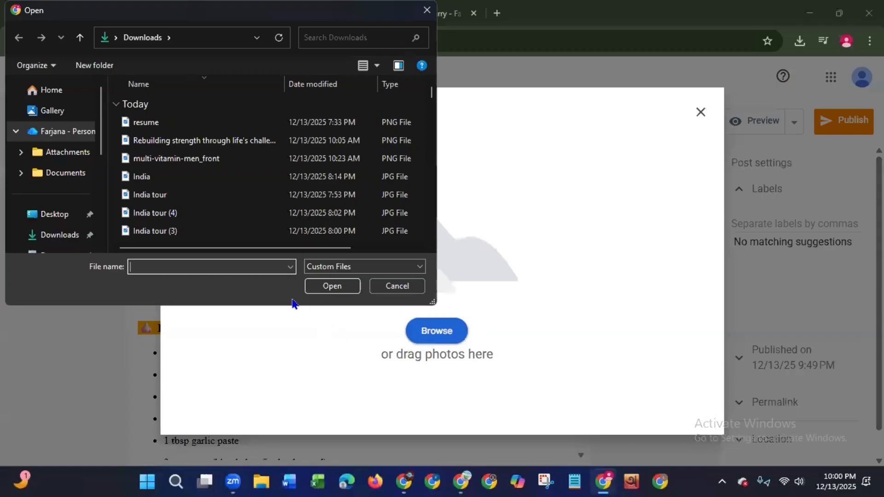
- Insert image 1 from the Home Made Chicken Curry folder in Downloads below the Cook Time line
left_click(160, 213)
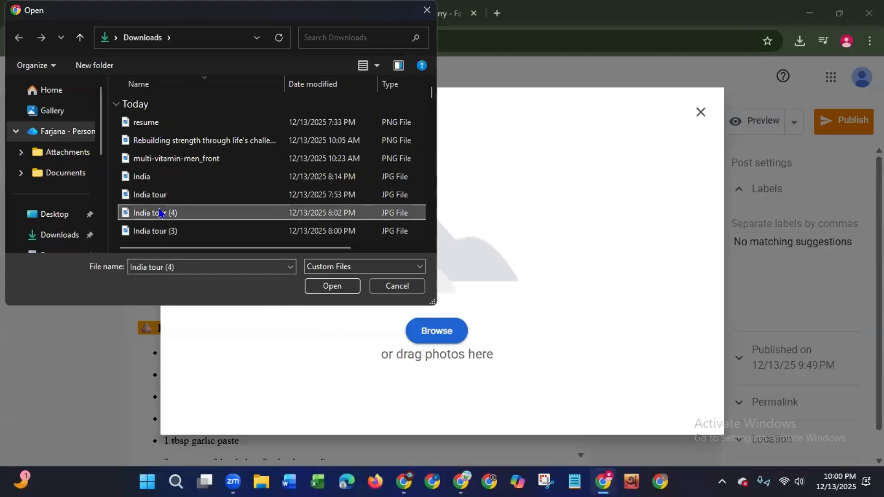
key("Down")
key("Down")
key("Down")
key("Down")
key("Down")
key("Down")
key("Down")
key("Down")
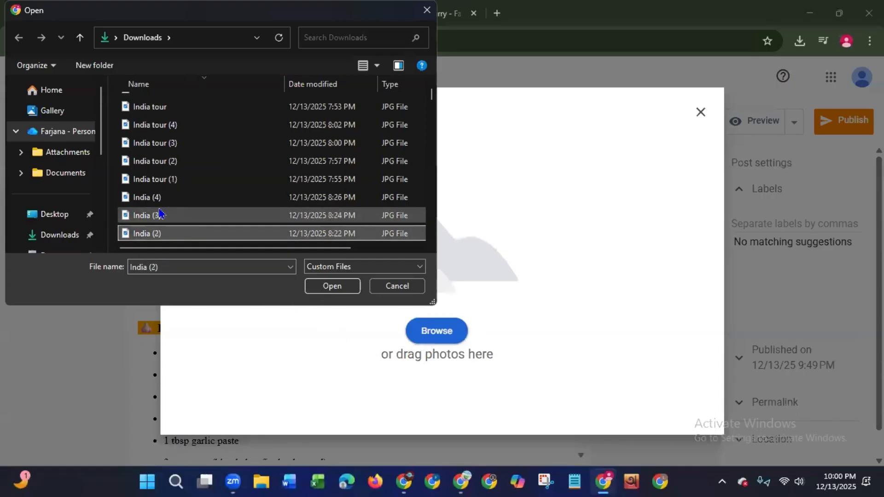
key("Down")
key("Down")
key("Down")
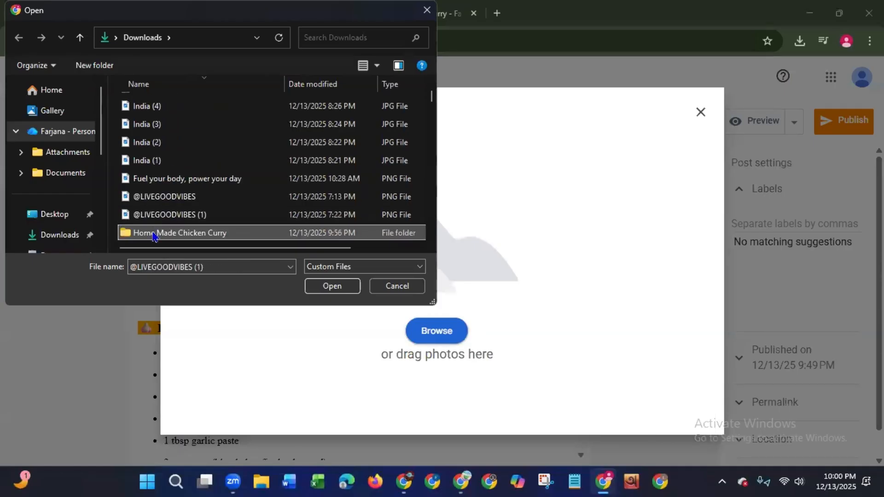
double_click(153, 233)
left_click(140, 124)
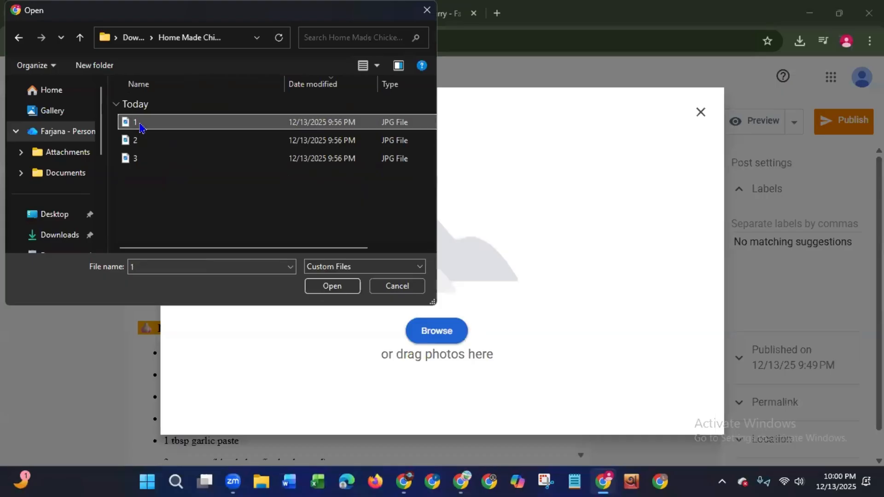
left_click(332, 286)
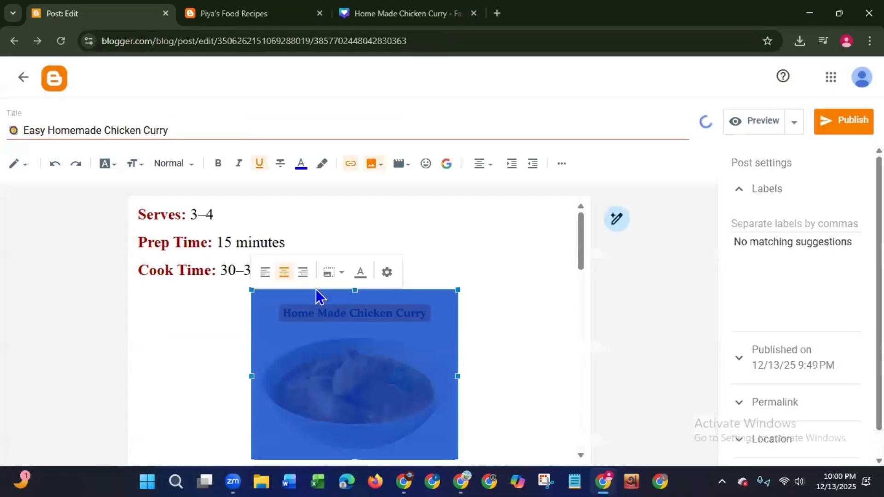
left_click(332, 244)
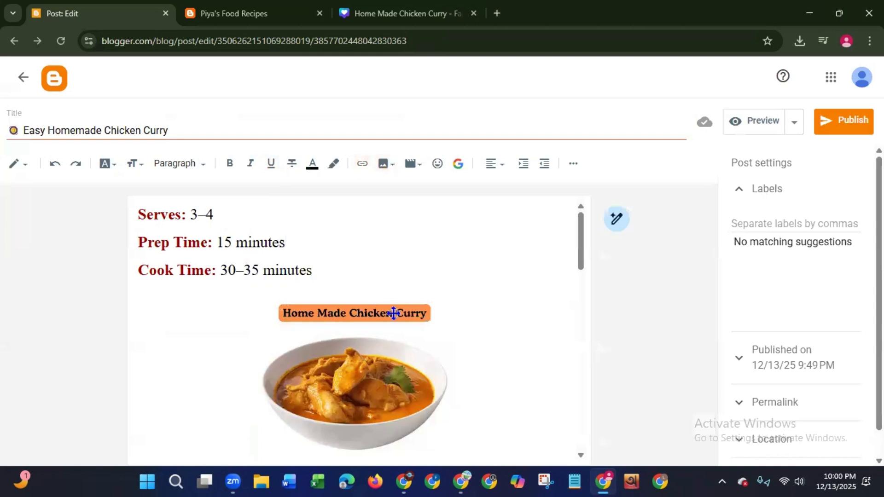
- Try left and right alignment on the Home Made Chicken Curry image and restore its centre alignment
scroll(572, 263, "down", 2)
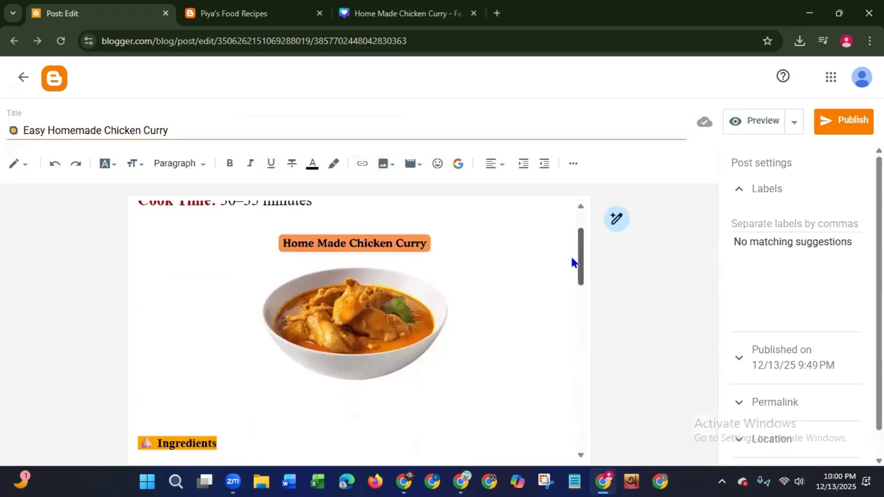
scroll(569, 276, "down", 3)
scroll(571, 253, "up", 2)
left_click(389, 295)
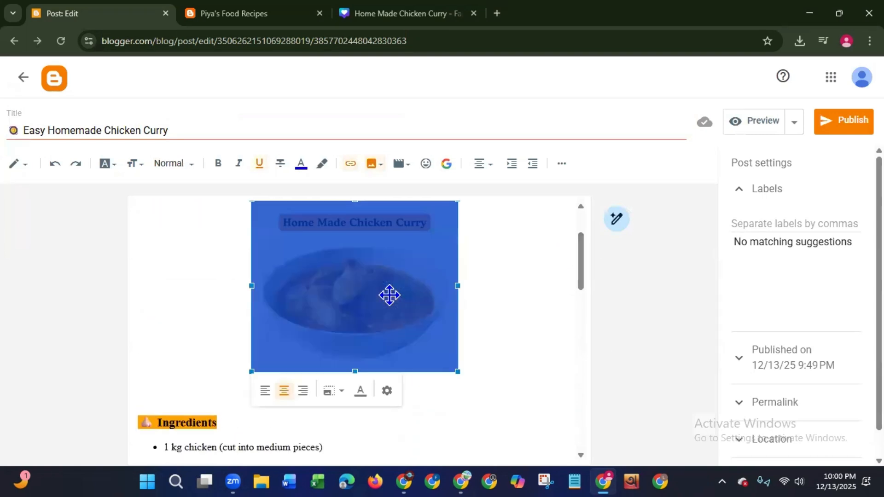
left_click(264, 391)
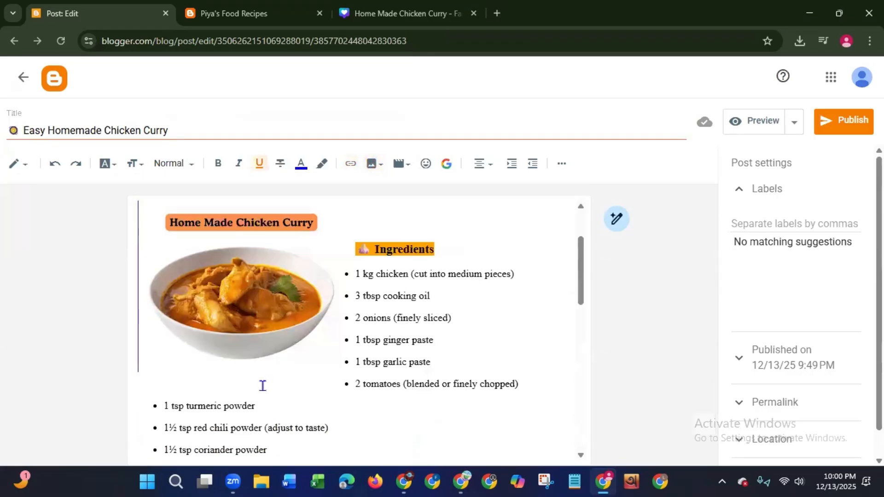
left_click(216, 309)
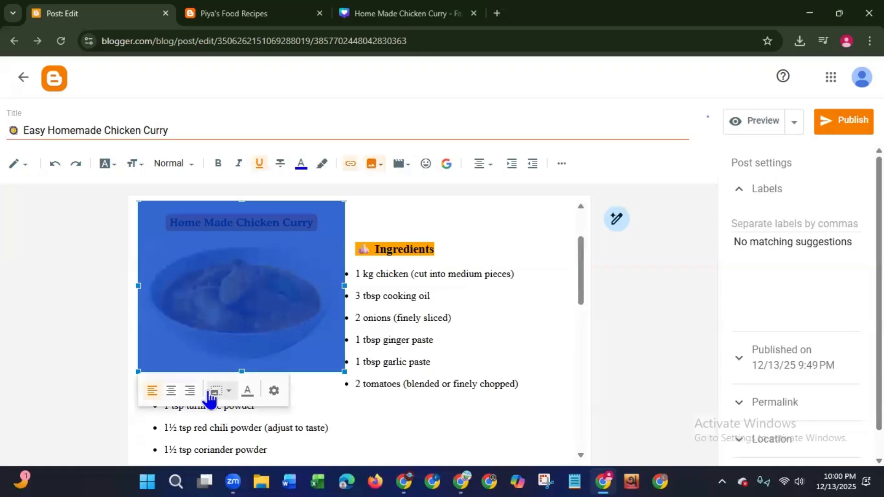
left_click(191, 395)
left_click(412, 342)
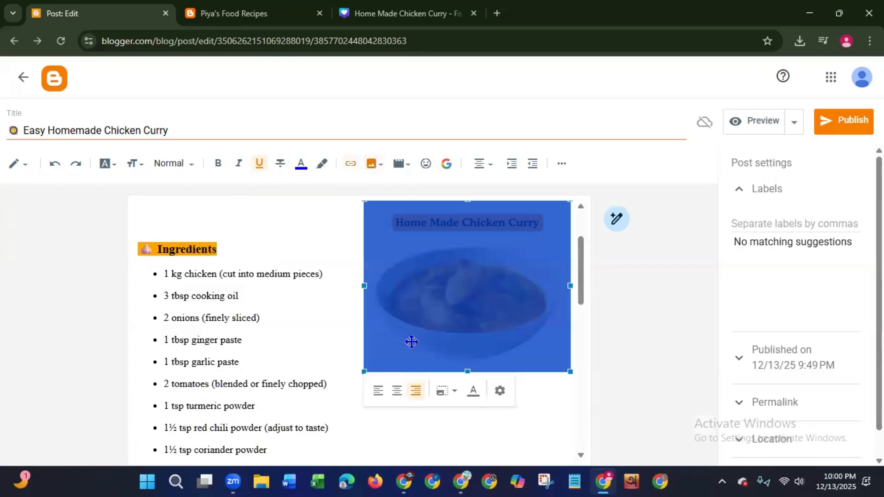
left_click(394, 395)
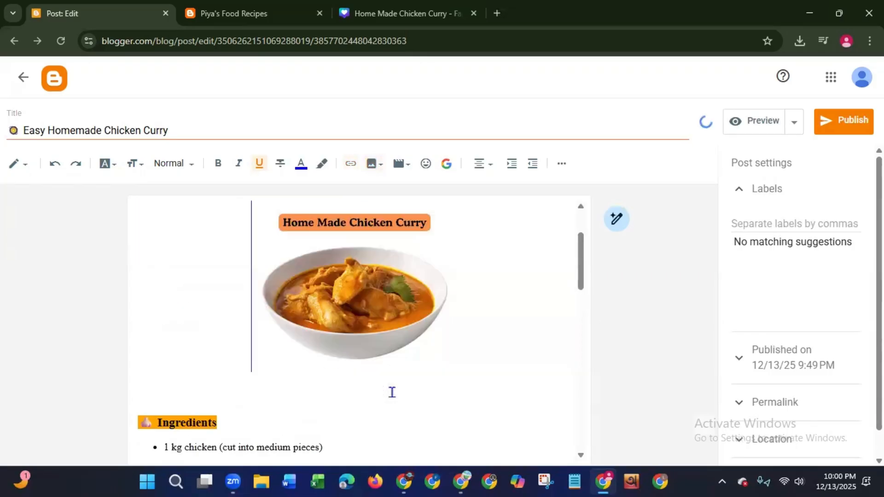
- Try the large size on the Home Made Chicken Curry image and set it to extra large
left_click(365, 350)
left_click(330, 392)
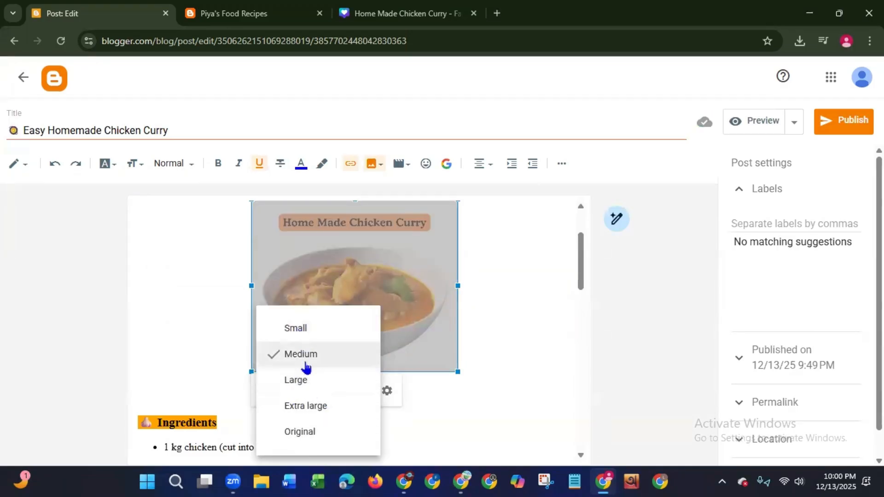
left_click(299, 381)
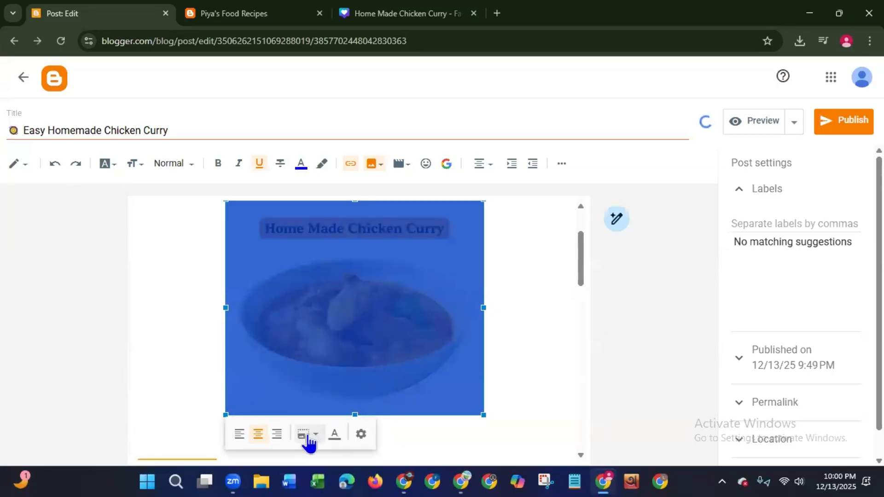
left_click(305, 435)
left_click(297, 407)
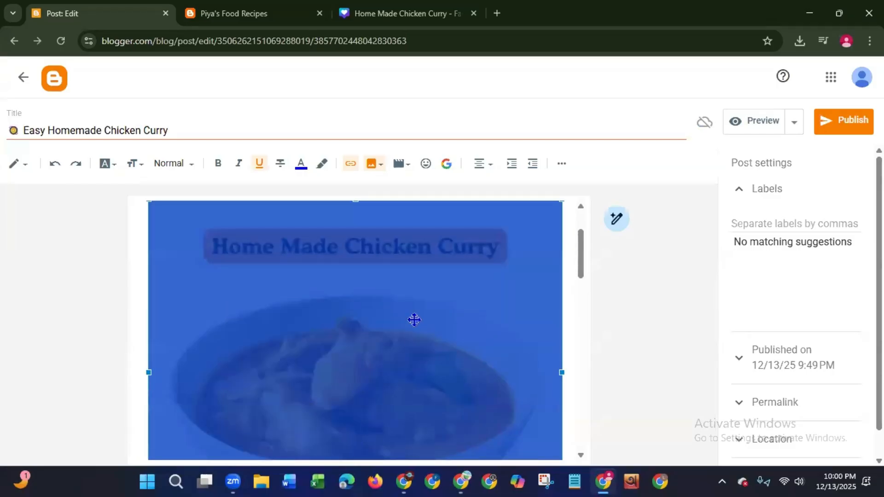
scroll(581, 349, "down", 5)
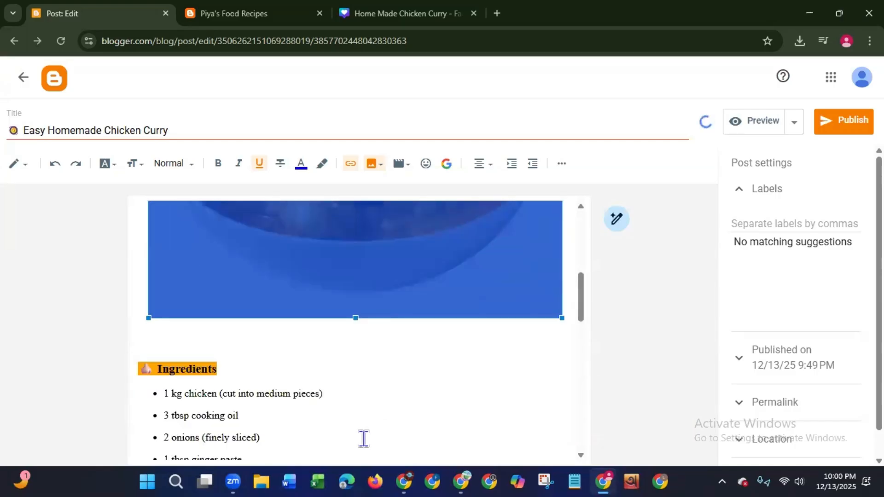
left_click(254, 415)
- Remove the horizontal divider above the "Instructions" heading and leave blank lines between the ingredients list and the heading
left_click_drag(580, 310, 584, 234)
left_click_drag(582, 257, 539, 387)
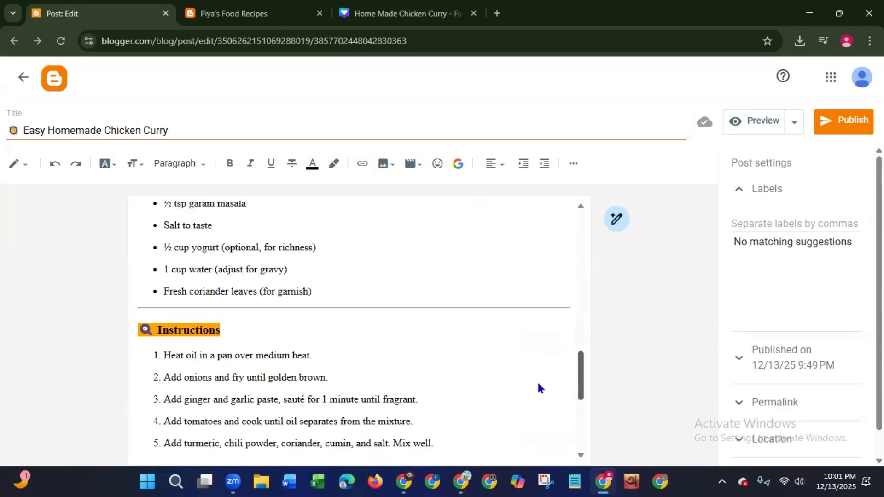
left_click(566, 308)
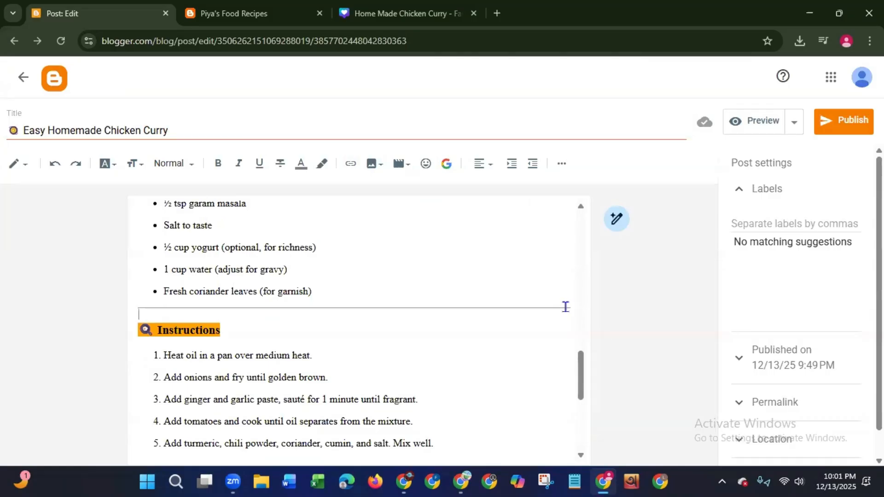
key("Return")
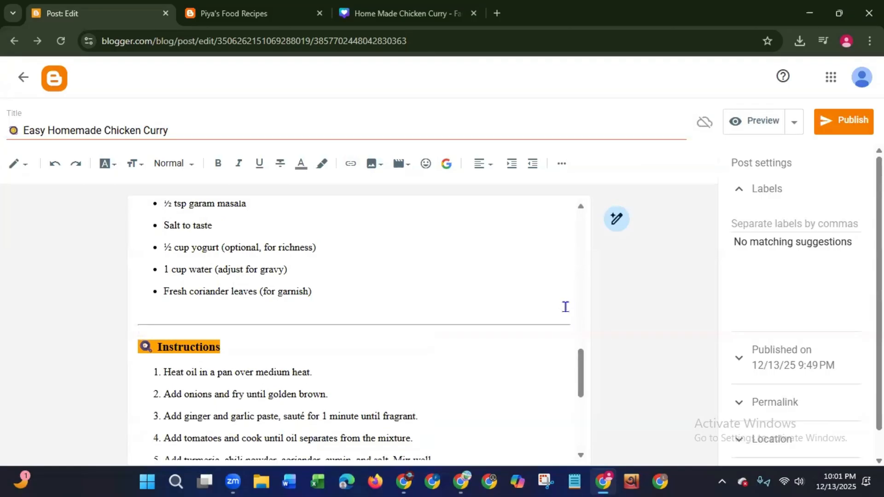
key("Return")
key("Return")
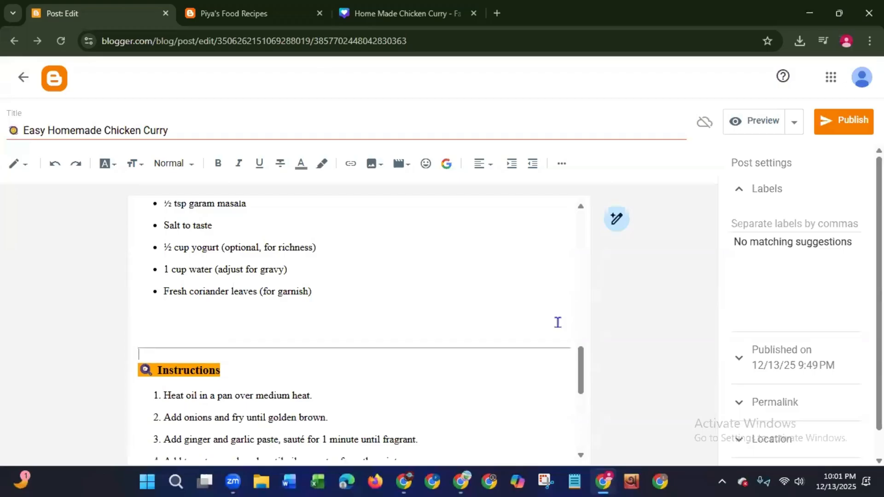
left_click(285, 355)
key("BackSpace")
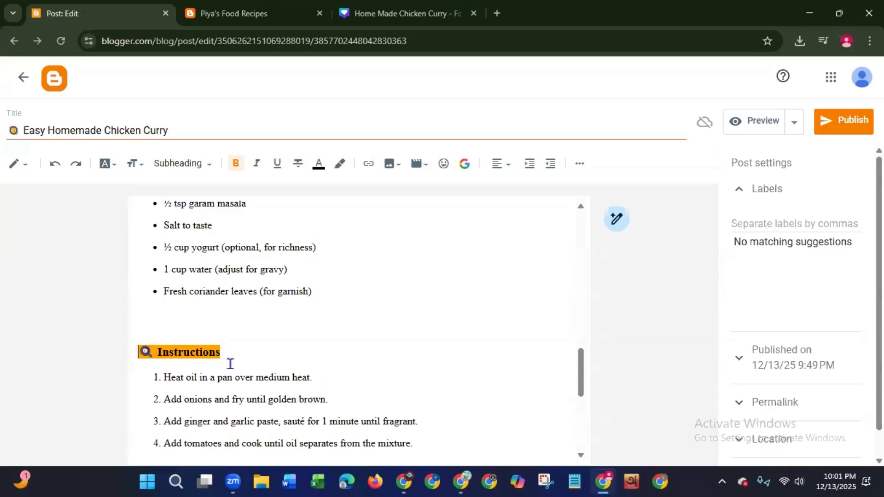
key("Return")
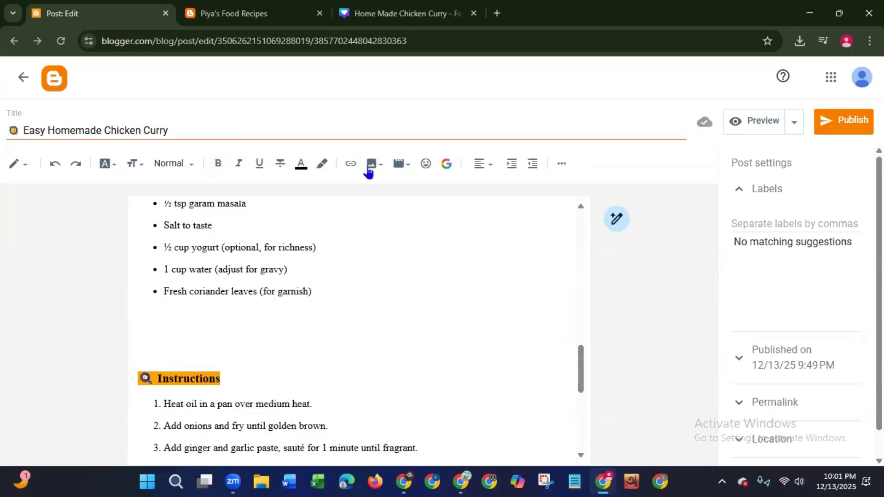
- Upload image 2 from the Home Made Chicken Curry folder into the post
left_click(371, 169)
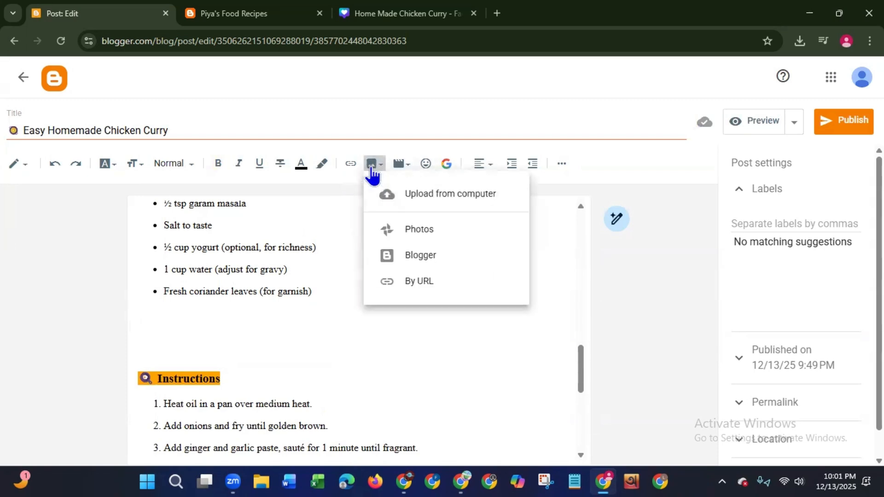
left_click(401, 194)
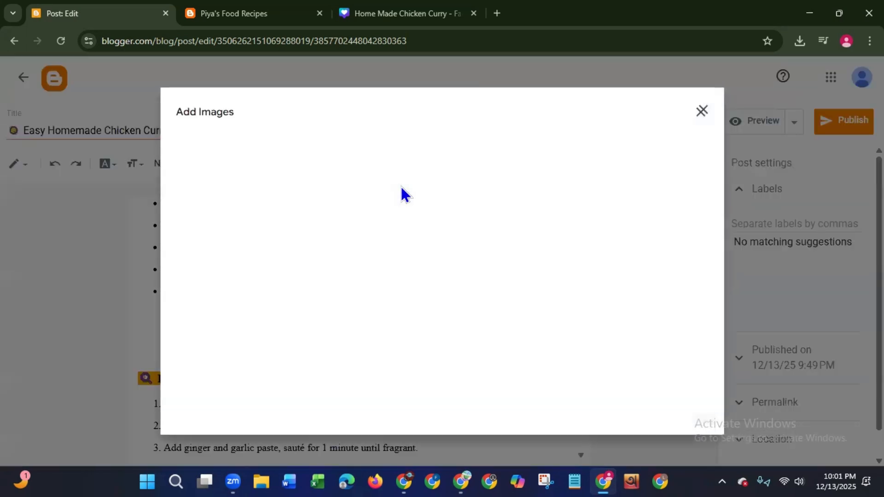
left_click(411, 330)
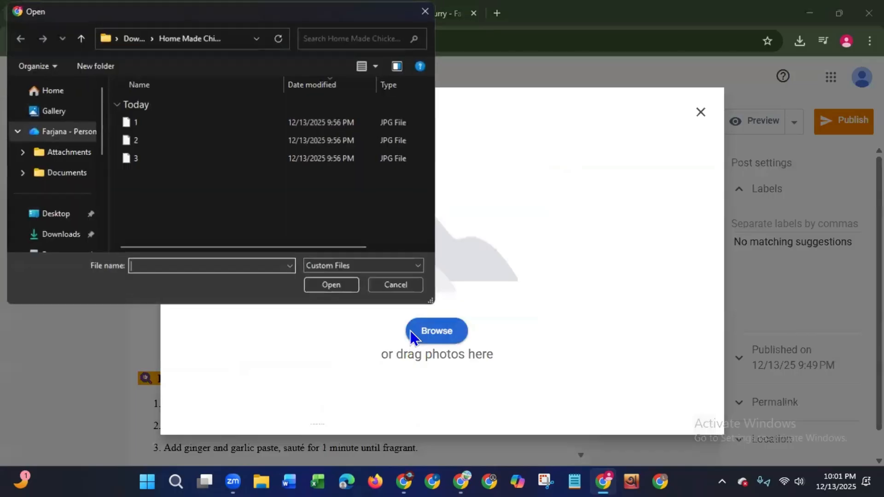
left_click(134, 140)
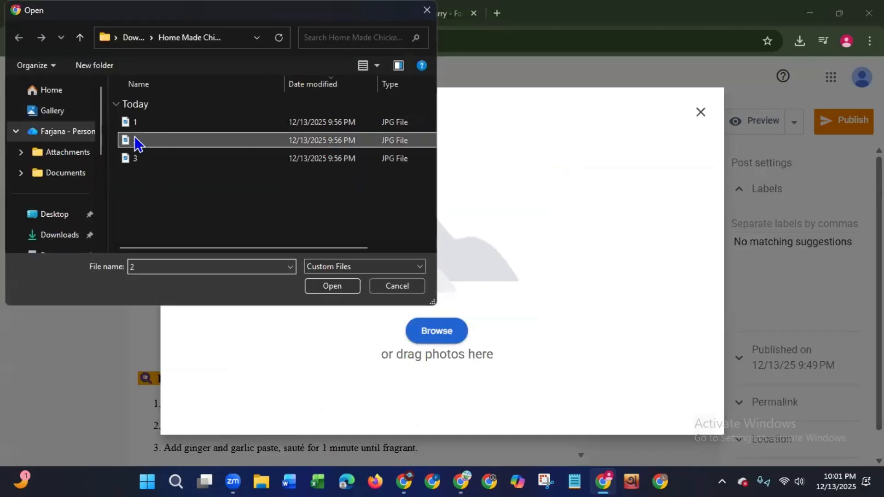
left_click(334, 287)
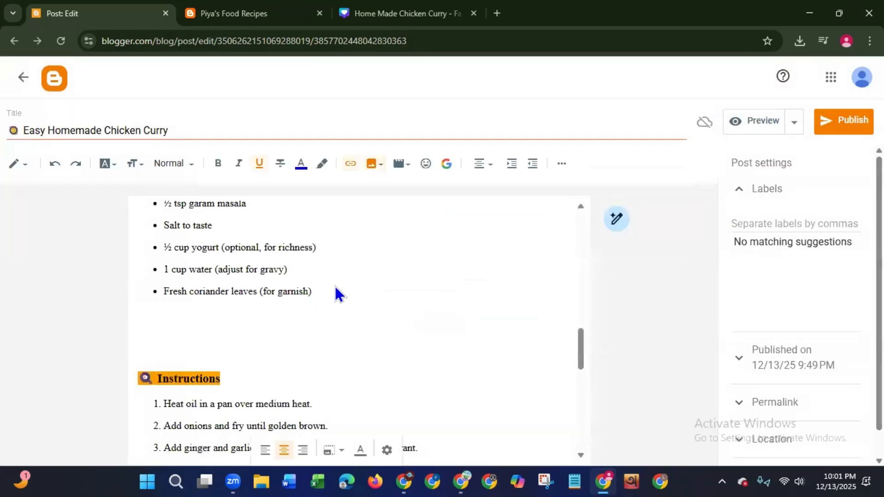
left_click(204, 229)
left_click(227, 332)
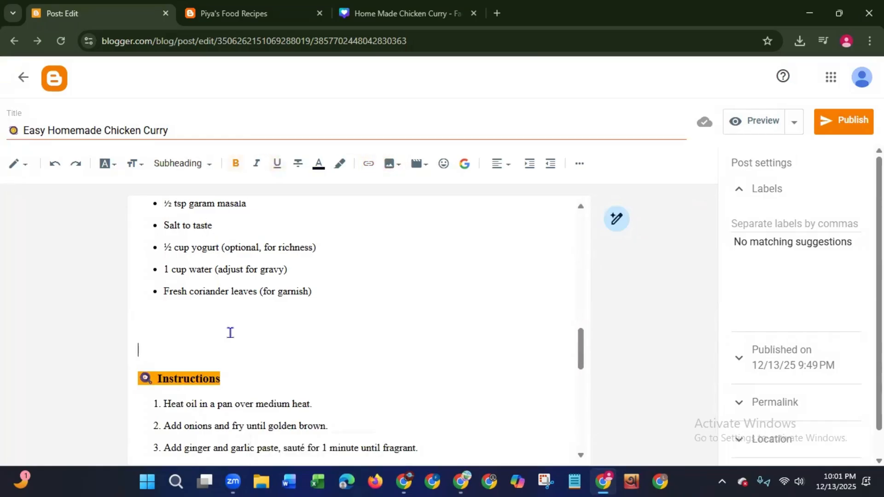
- Set the chicken curry photo at the end of the post to extra large
left_click_drag(580, 355, 562, 468)
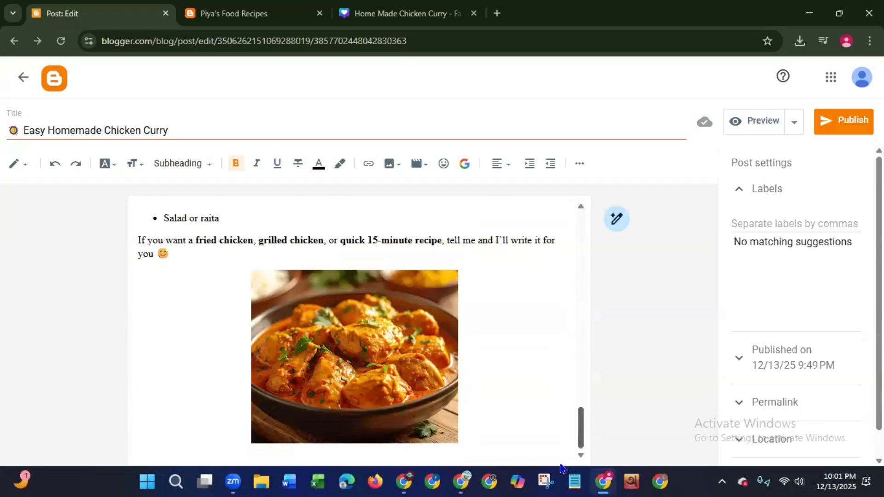
left_click(377, 418)
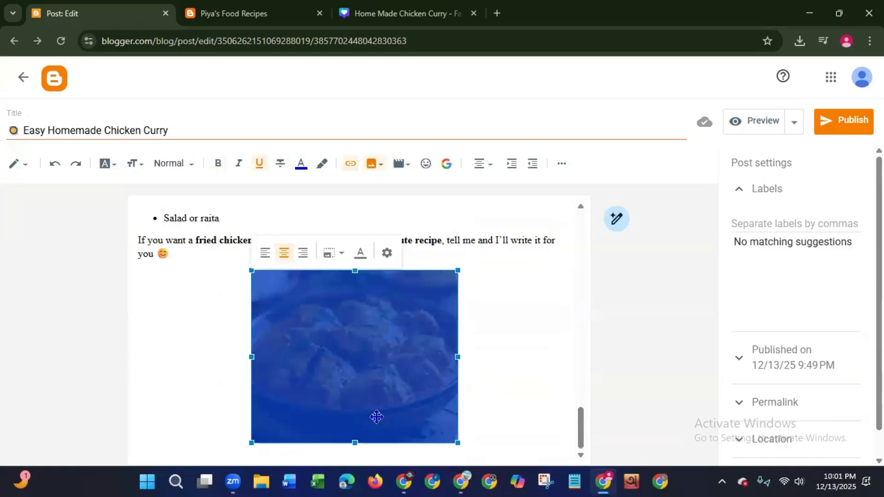
left_click(326, 255)
left_click(293, 347)
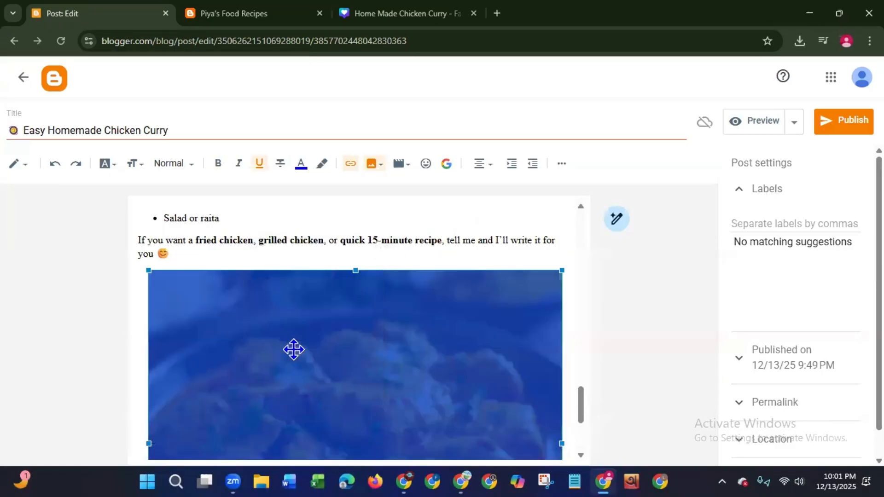
- Try to upload image 3 from the Home Made Chicken Curry folder into the blank space above the "Instructions" heading
left_click(325, 240)
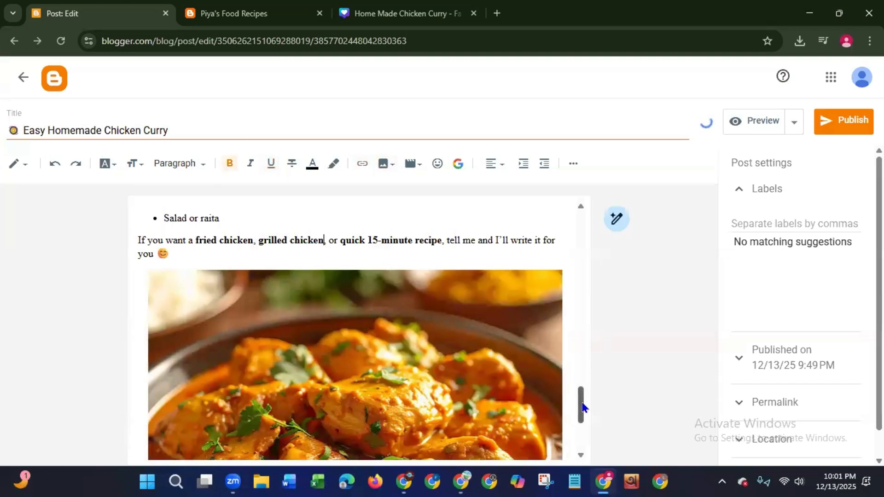
left_click_drag(581, 401, 559, 338)
left_click(166, 278)
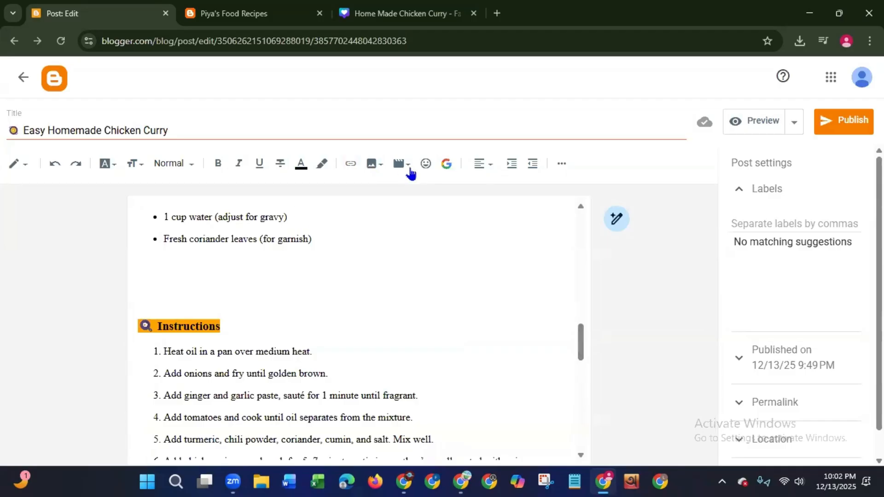
left_click(371, 167)
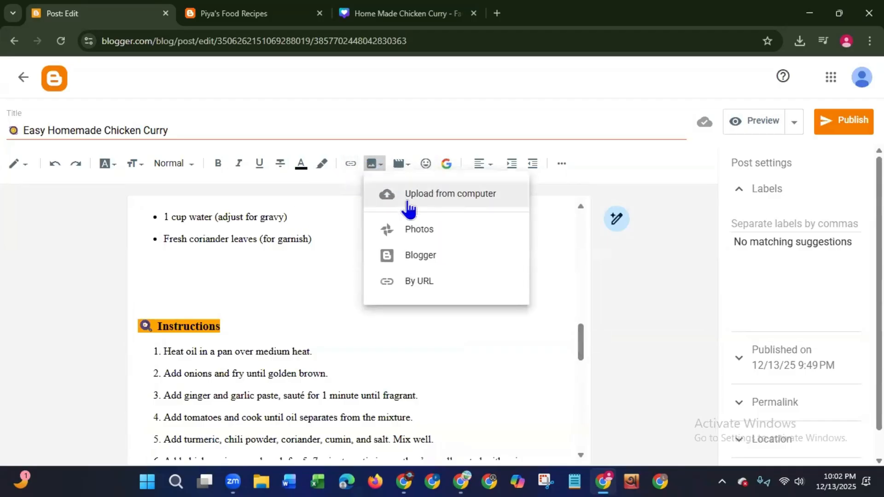
left_click(408, 199)
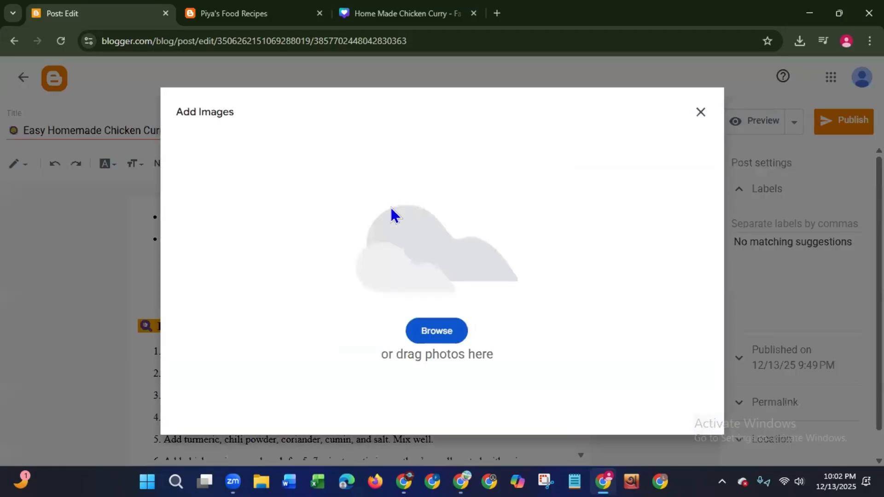
left_click(438, 331)
left_click(147, 161)
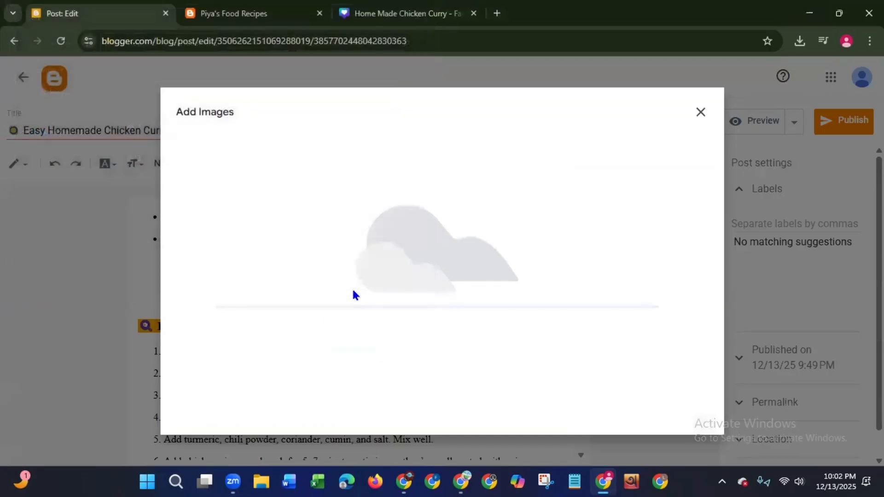
left_click(354, 288)
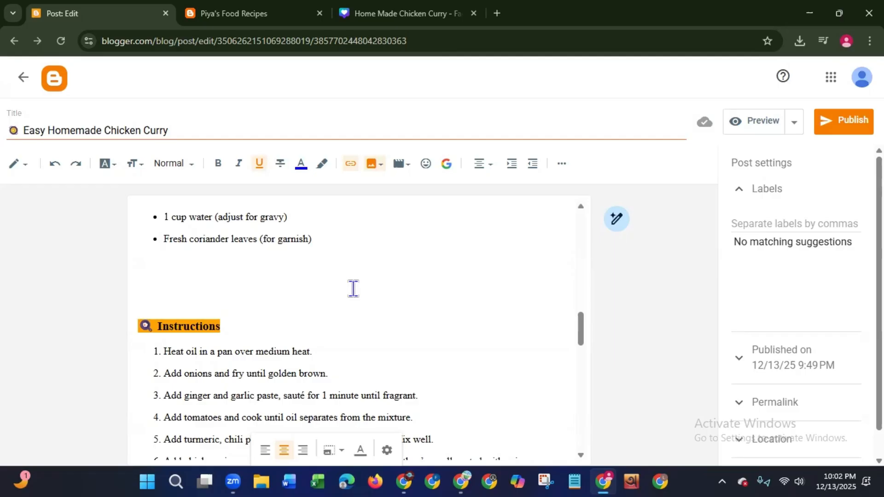
left_click_drag(581, 330, 576, 442)
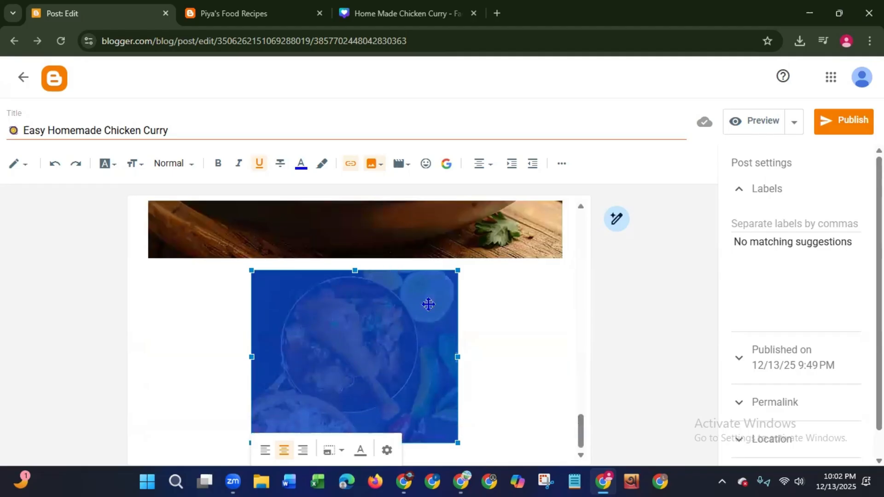
left_click(387, 450)
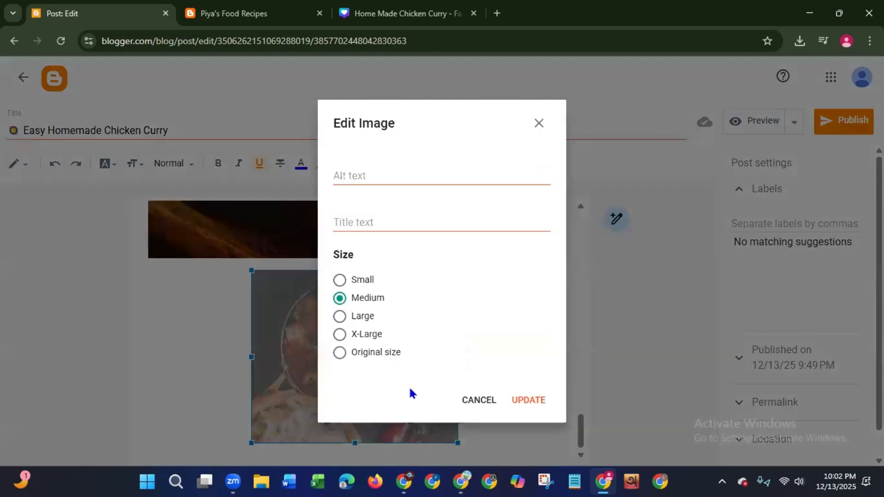
left_click(475, 400)
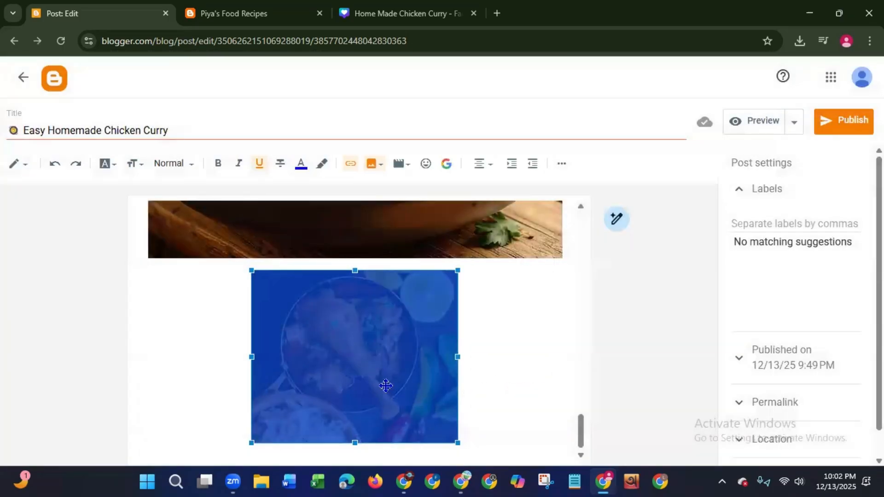
left_click(386, 386)
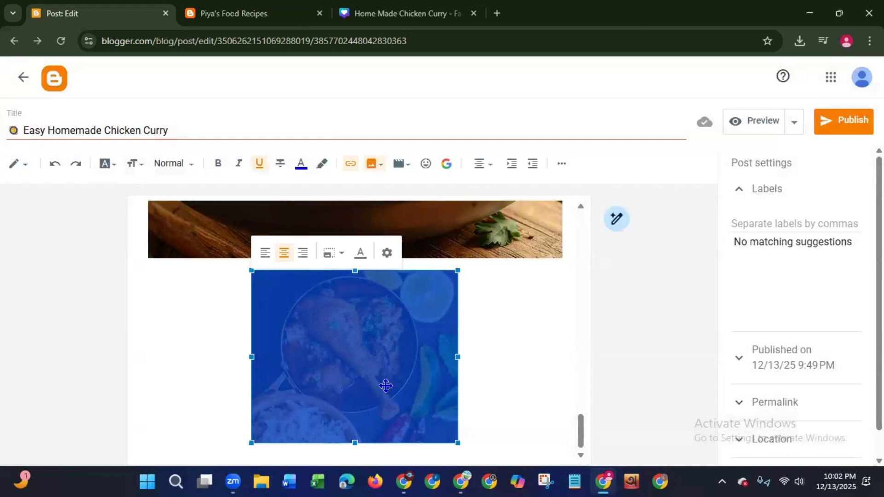
right_click(349, 361)
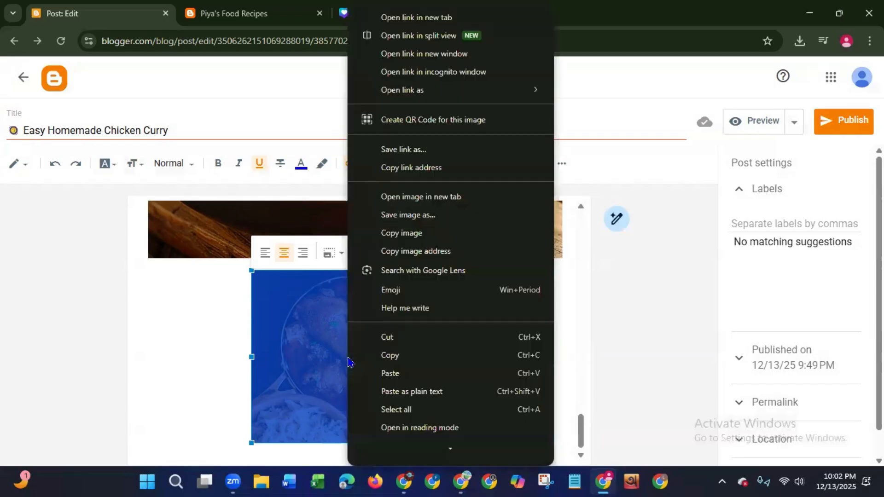
left_click(322, 355)
left_click(203, 362)
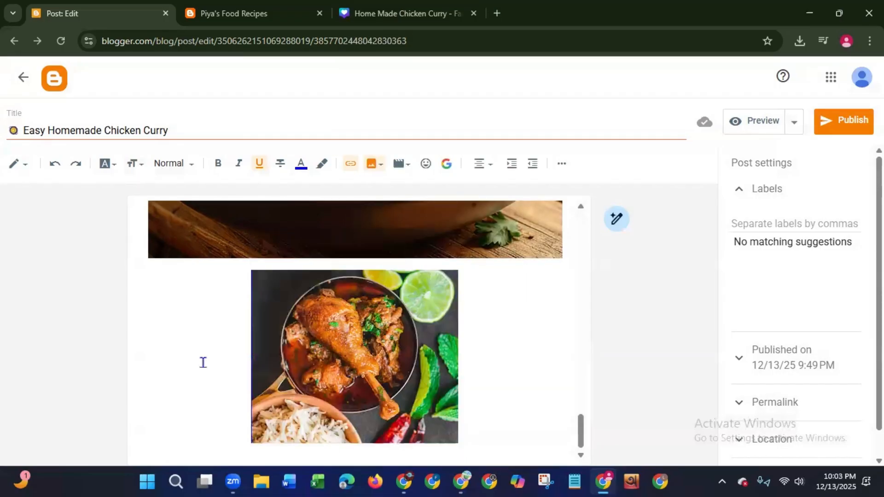
left_click(297, 355)
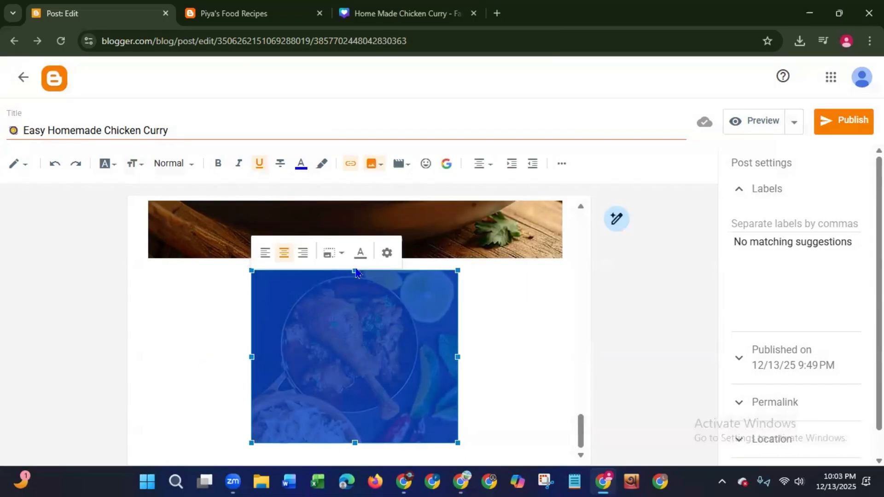
left_click(387, 254)
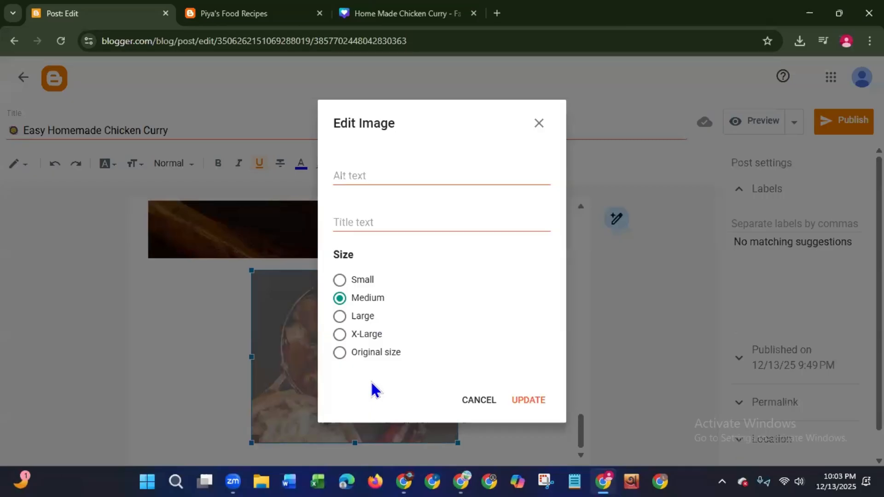
left_click(473, 401)
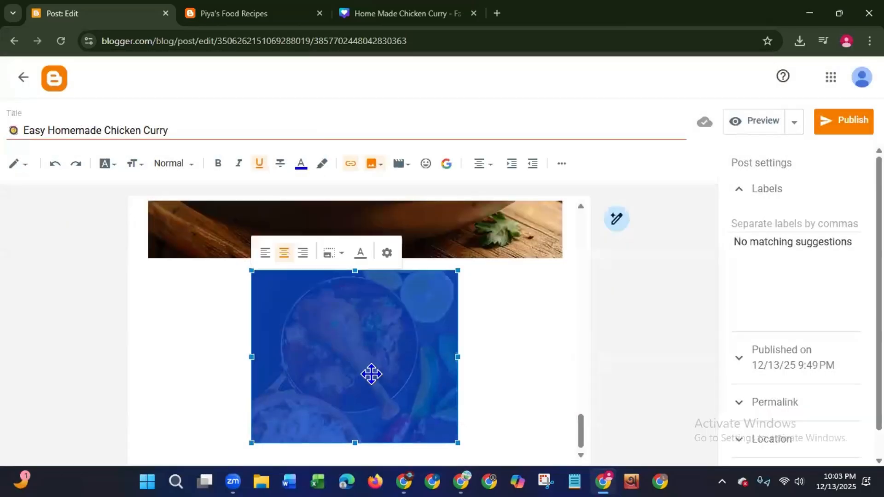
- Undo the insertion of the chicken drumstick photo at the end of the post
mouse_move(580, 430)
left_mouse_down()
mouse_move(586, 394)
mouse_move(583, 433)
left_mouse_up()
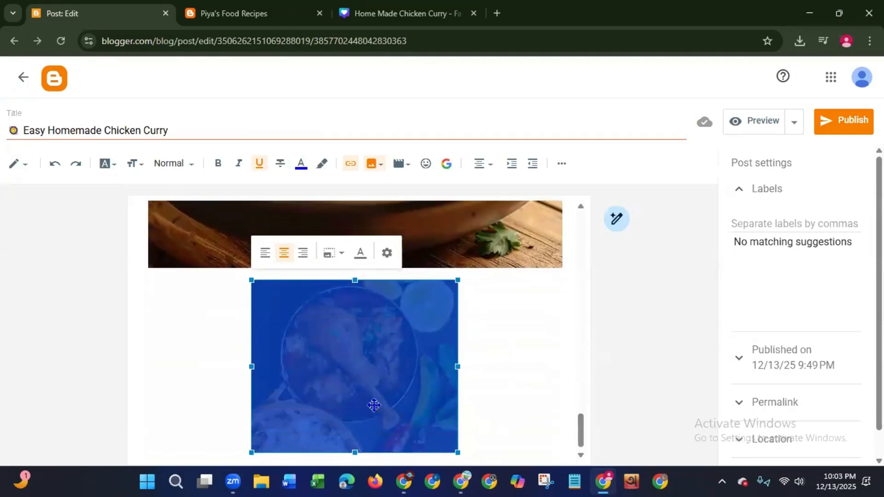
left_click(54, 166)
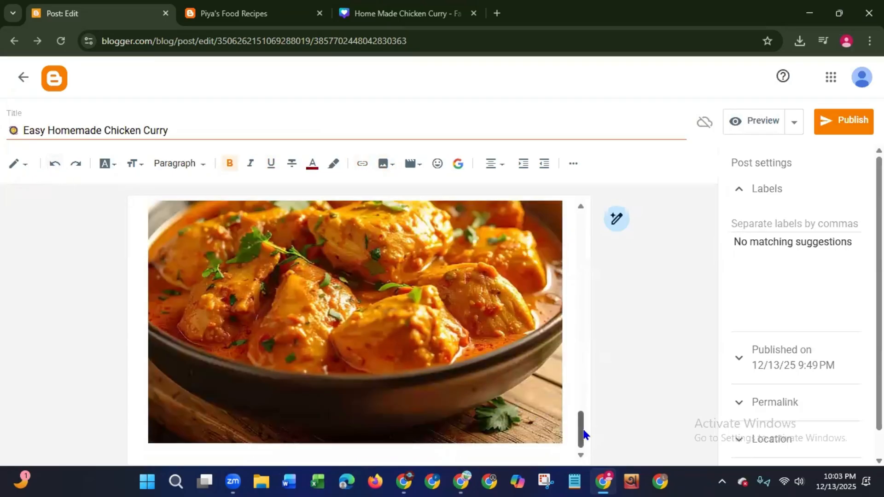
- Remove the blank lines between the ingredients list and the "Instructions" heading
left_click_drag(580, 428, 623, 348)
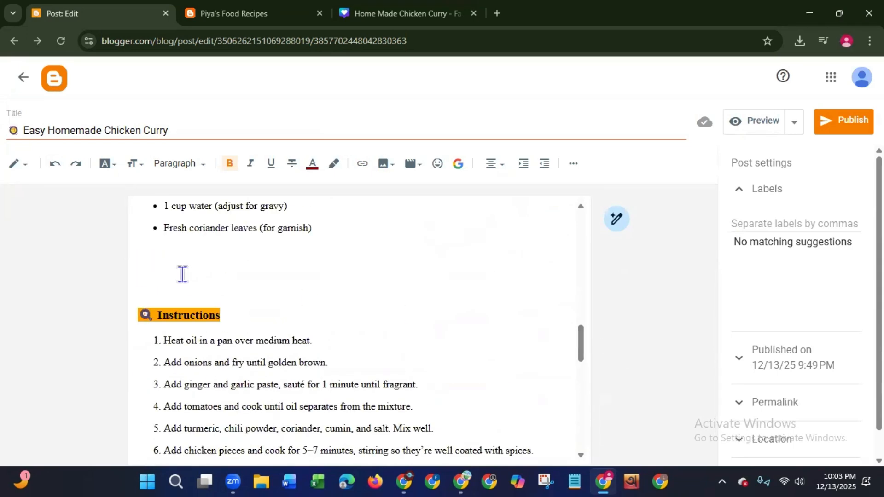
left_click(142, 286)
key("BackSpace")
key("BackSpace")
key("BackSpace")
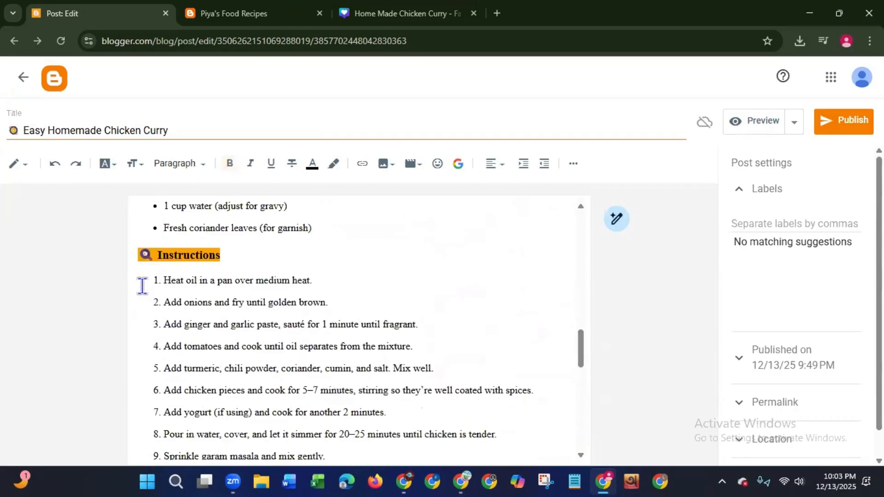
key("Return")
key("BackSpace")
- Upload image 3 from the Home Made Chicken Curry folder between the ingredients list and the "Instructions" heading
left_click(385, 164)
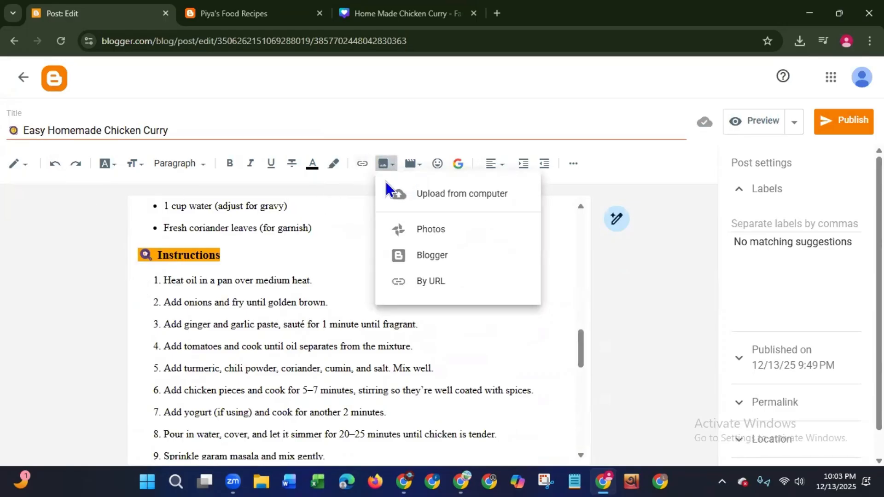
left_click(435, 206)
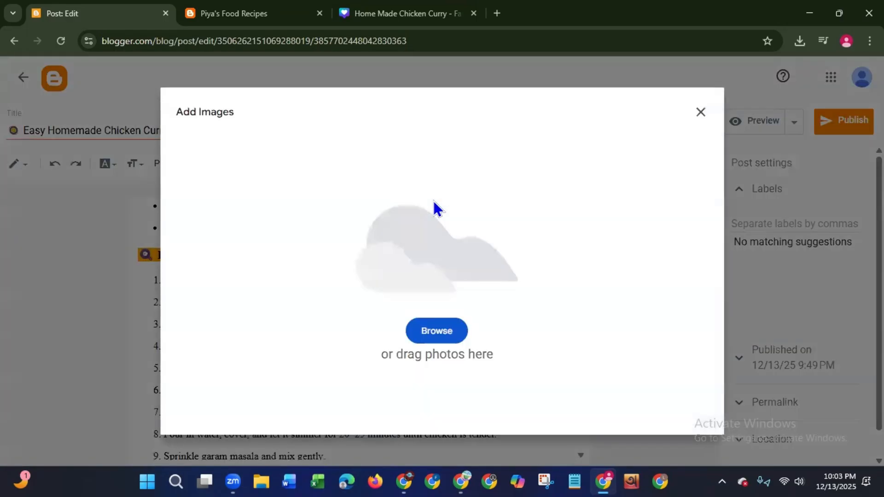
left_click(438, 334)
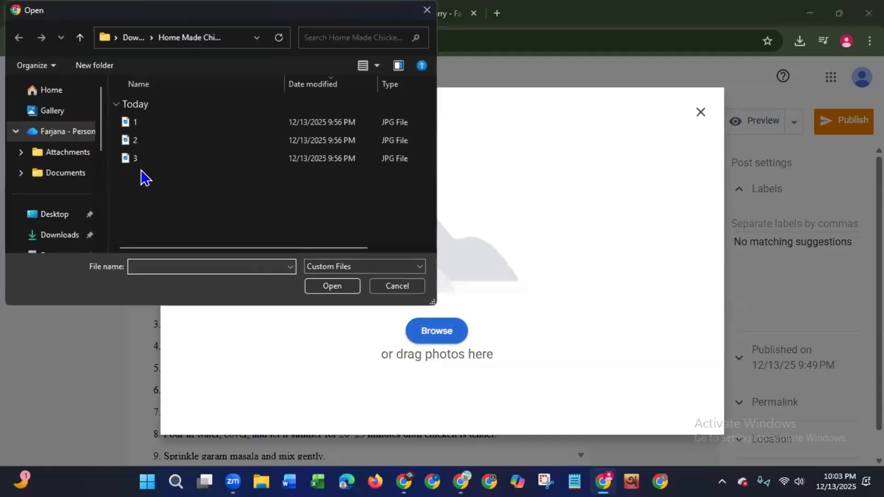
left_click(138, 140)
left_click(152, 161)
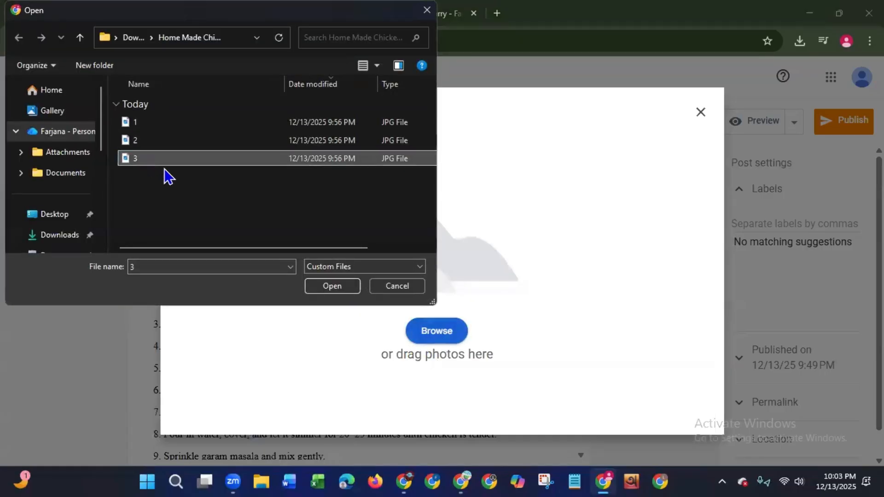
left_click(330, 290)
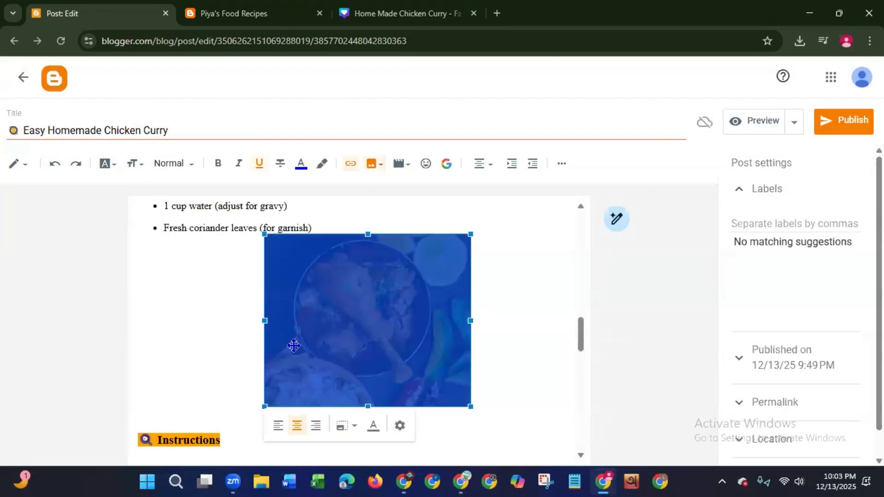
- Set the chicken drumstick photo above the "Instructions" heading to extra large
left_click(342, 430)
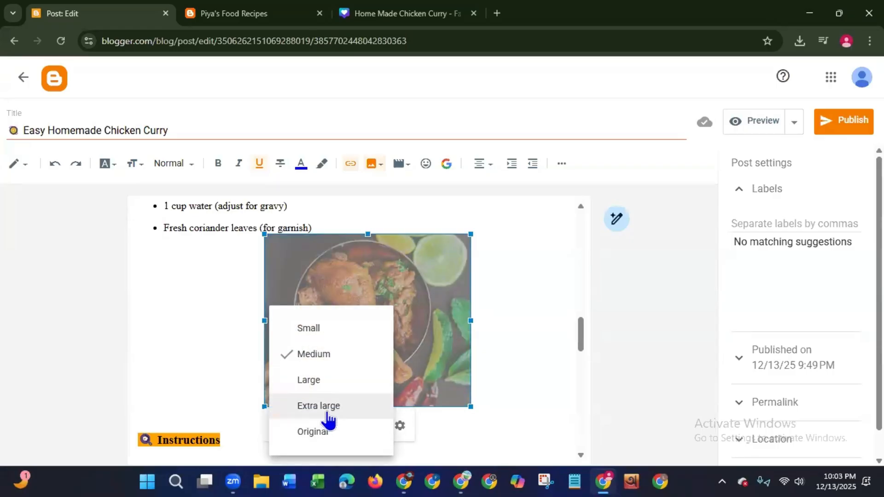
left_click(327, 411)
left_click(298, 227)
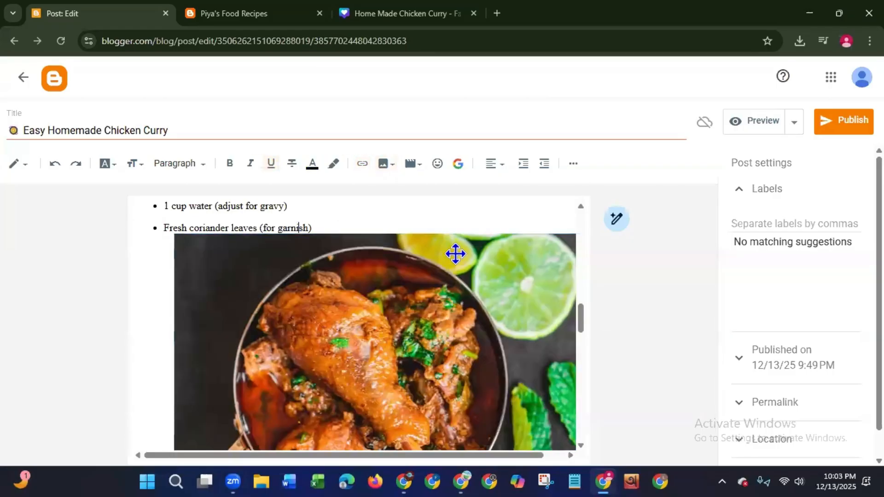
- Review the layout of the text and images throughout the whole post
scroll(581, 332, "down", 1)
left_click_drag(582, 331, 561, 215)
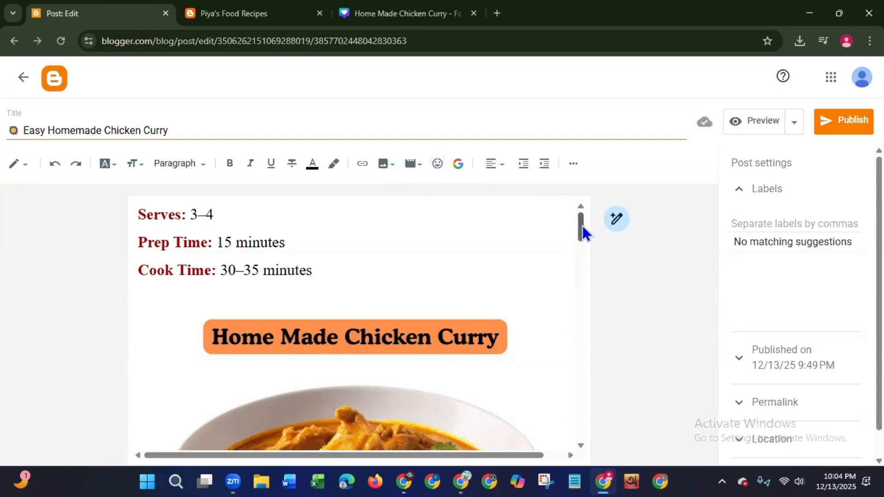
left_click_drag(581, 226, 542, 414)
scroll(540, 402, "up", 1)
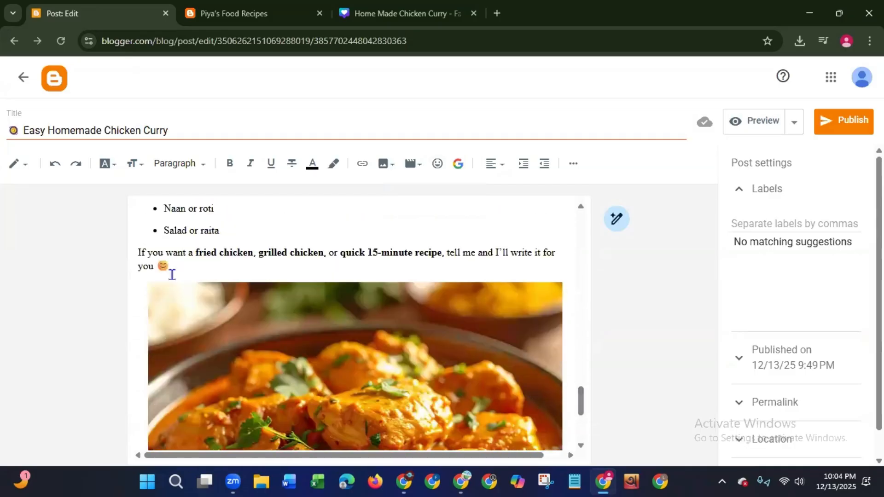
left_click_drag(168, 270, 158, 271)
scroll(576, 442, "down", 5)
left_click_drag(576, 426, 575, 220)
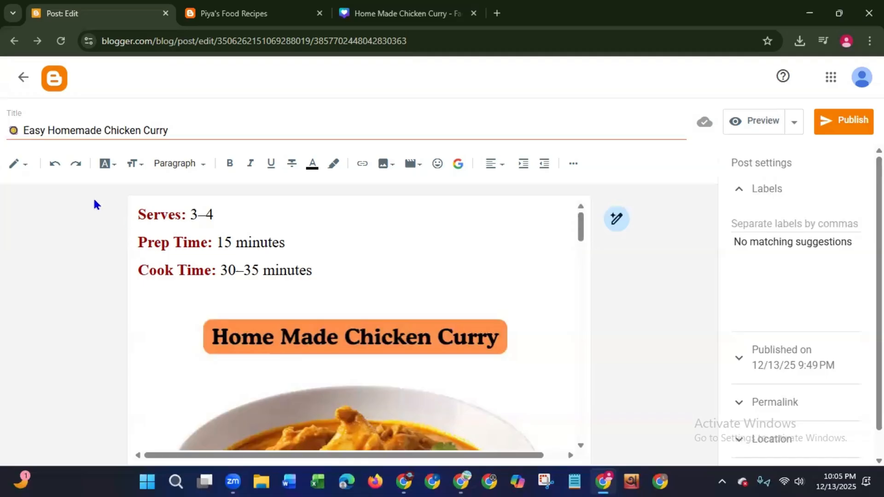
- Insert a right-pointing hand emoji before the "Serves:" label at the start of the post
left_click(139, 214)
left_click(438, 170)
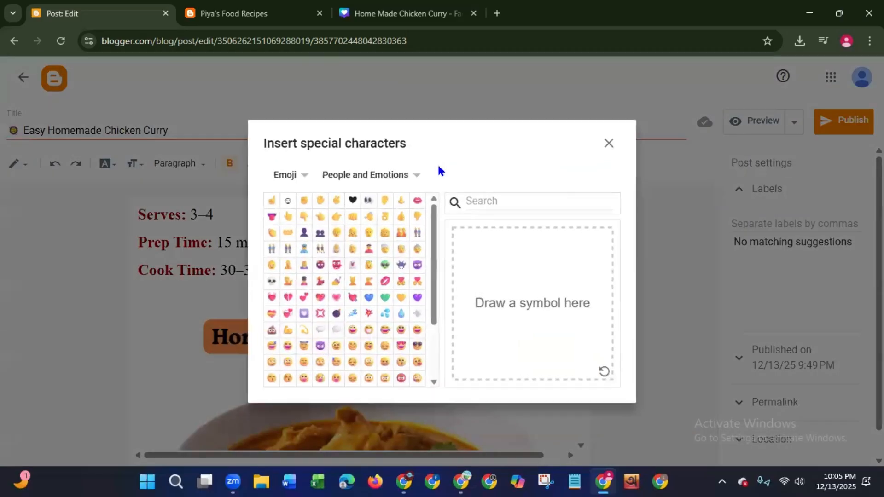
left_click(337, 218)
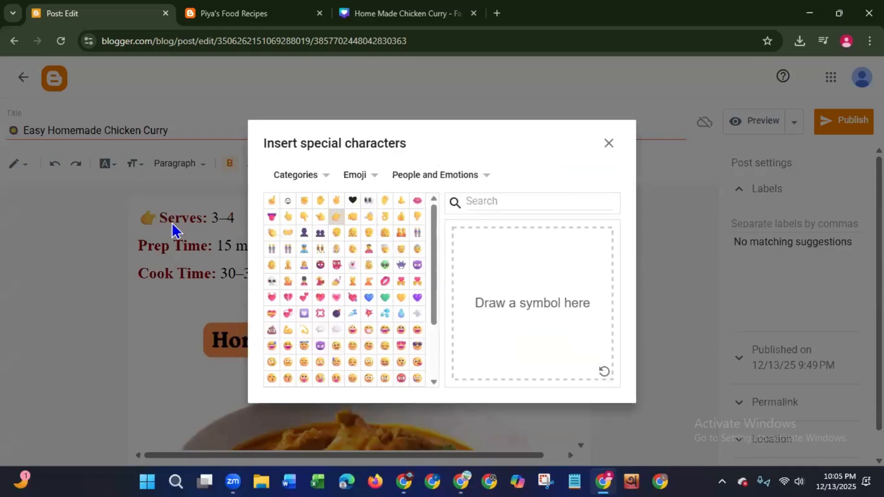
left_click(609, 144)
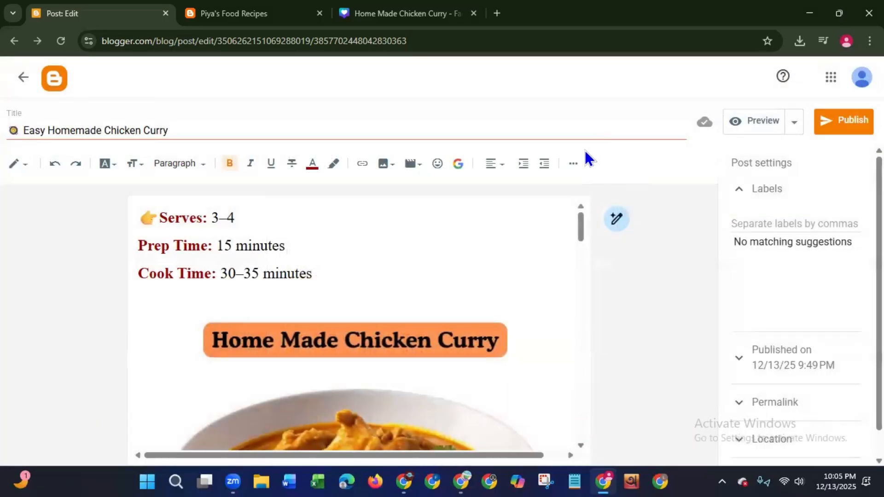
- Insert a right-pointing hand emoji before the "Prep Time:" label
left_click(137, 249)
left_click(438, 164)
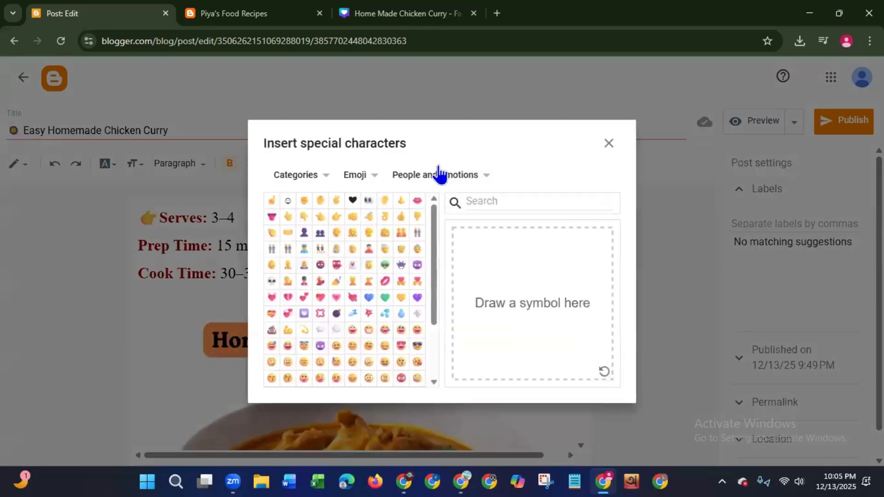
left_click(337, 217)
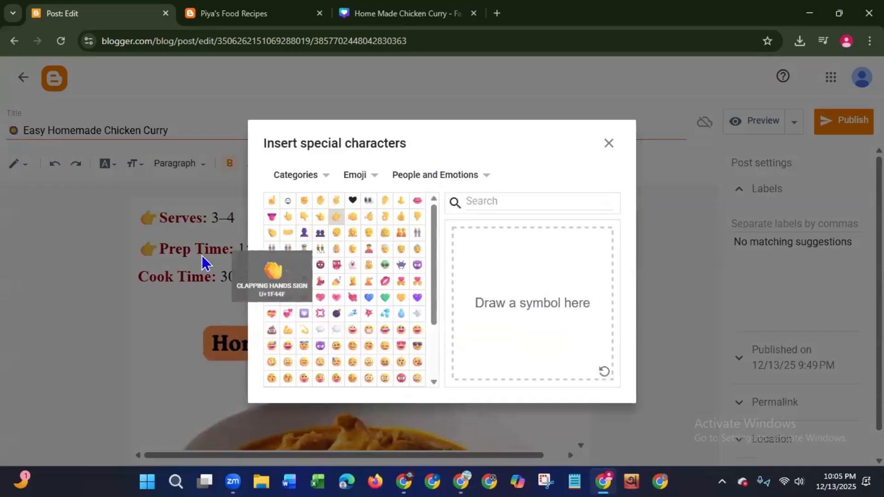
left_click(609, 144)
- Insert a right-pointing hand emoji before the "Cook Time:" label
left_click(139, 278)
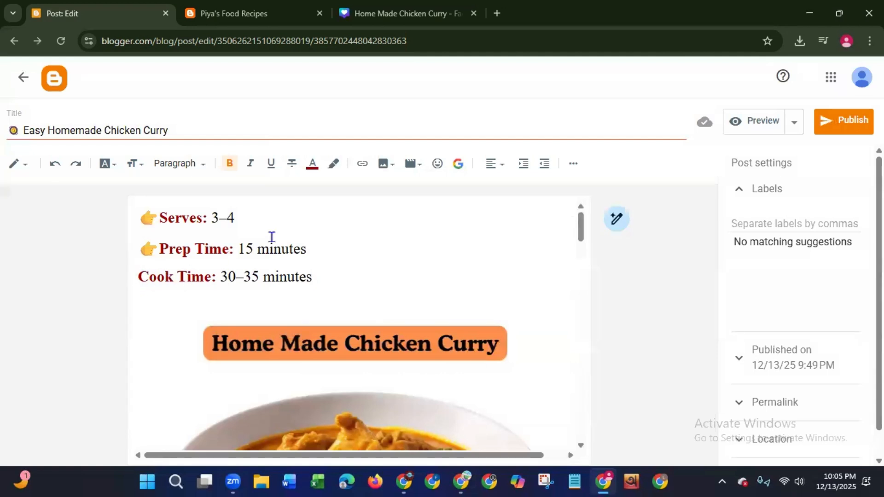
left_click(437, 163)
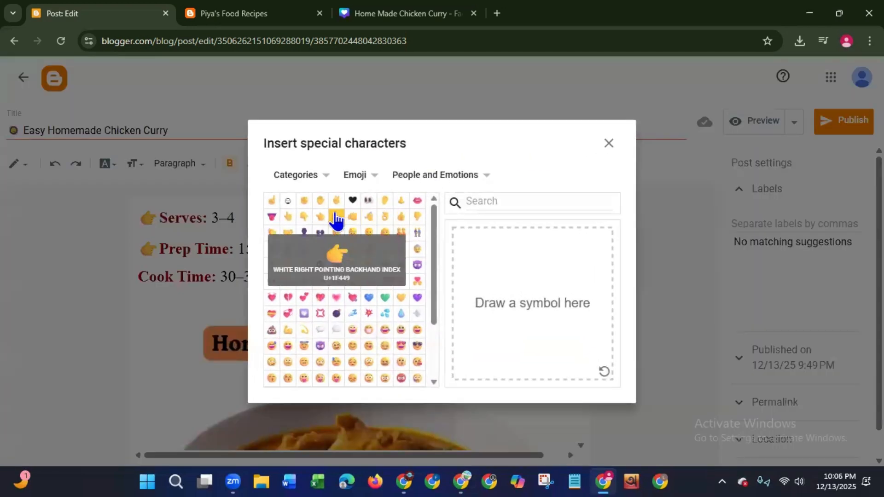
left_click(336, 217)
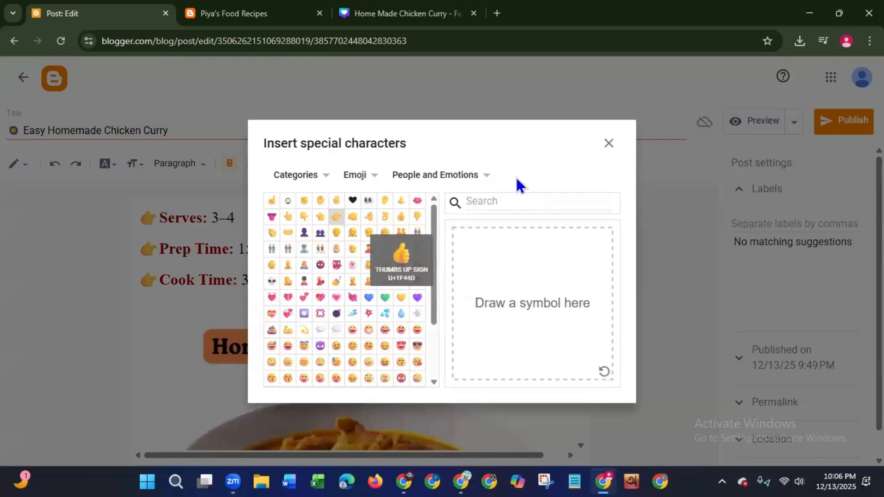
left_click(609, 143)
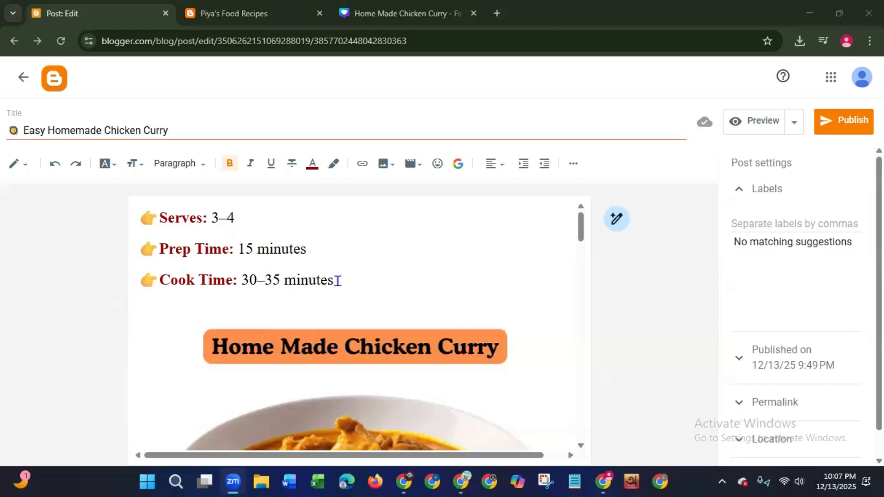
- Add the closing line "For more recipes please visit my YouTube channel" below the last photo of the post
left_click_drag(581, 233, 569, 452)
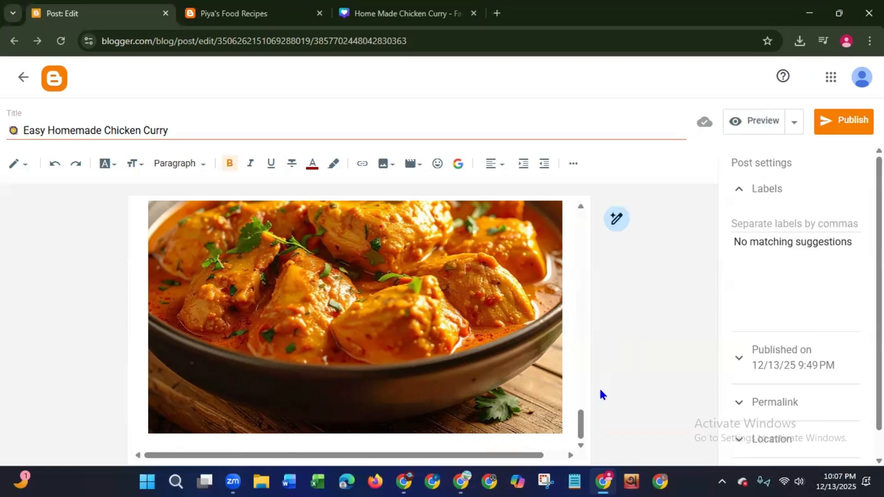
left_click_drag(582, 420, 583, 379)
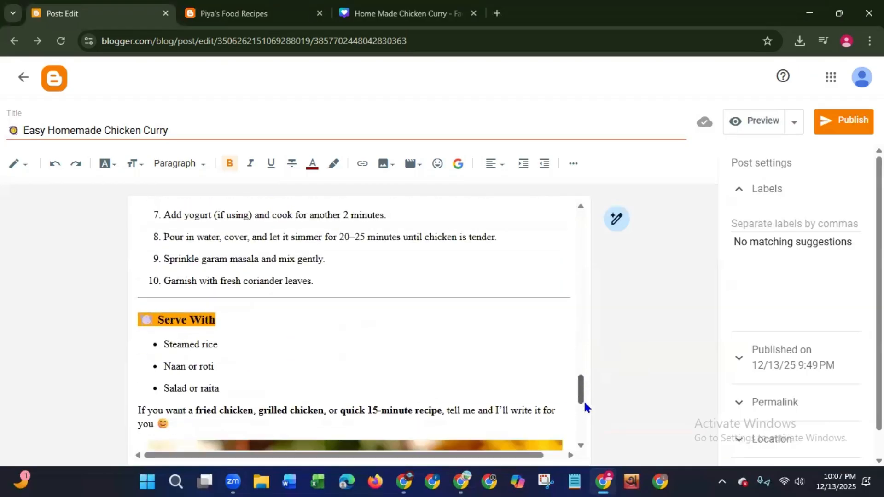
left_click(584, 400)
left_click(407, 443)
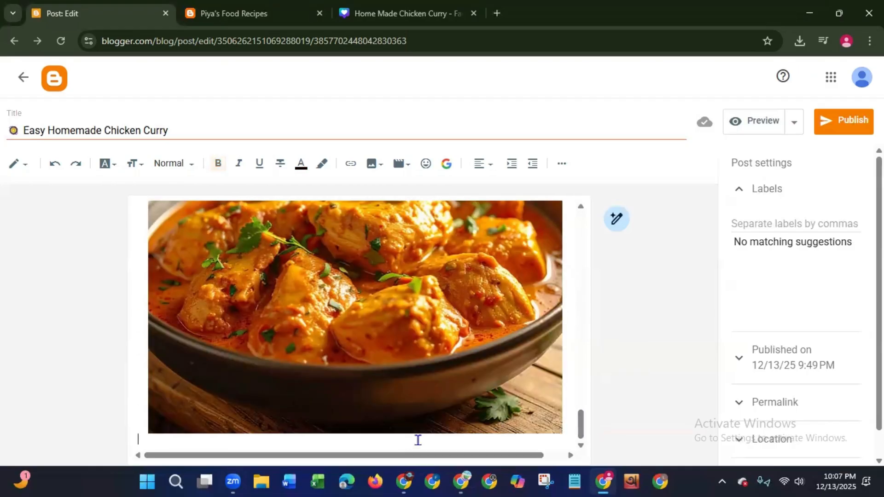
key("Return")
key("Return")
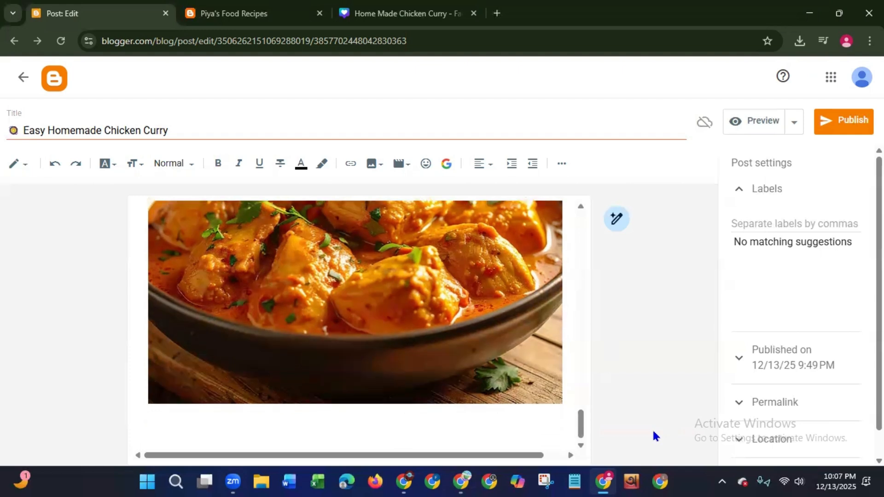
key("BackSpace")
type("FO")
key("BackSpace")
type("or more recipes p")
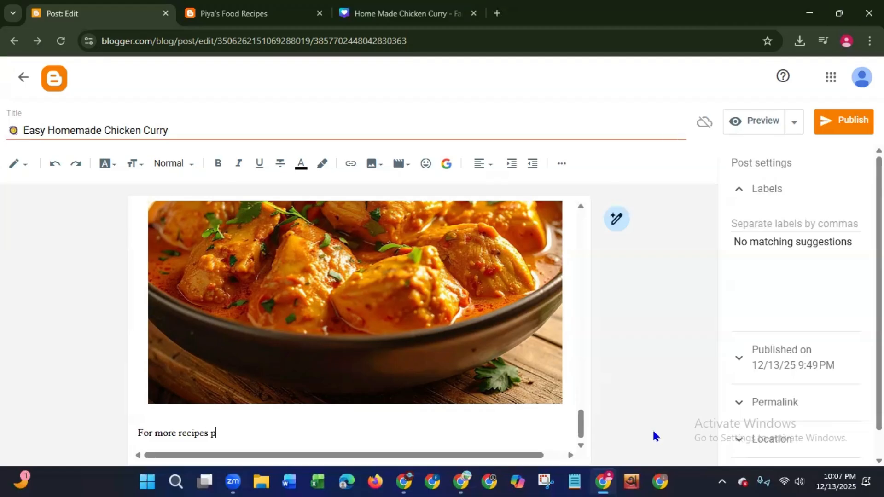
type("lease visit my Yo")
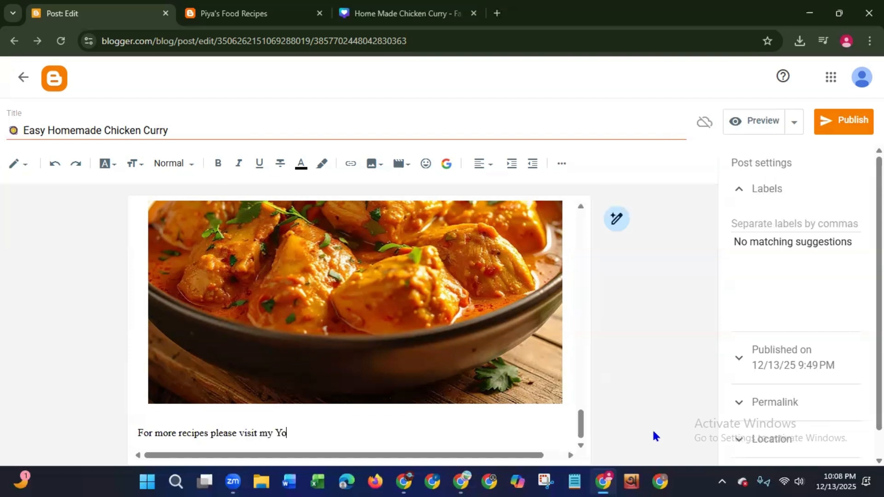
type("uTube channel")
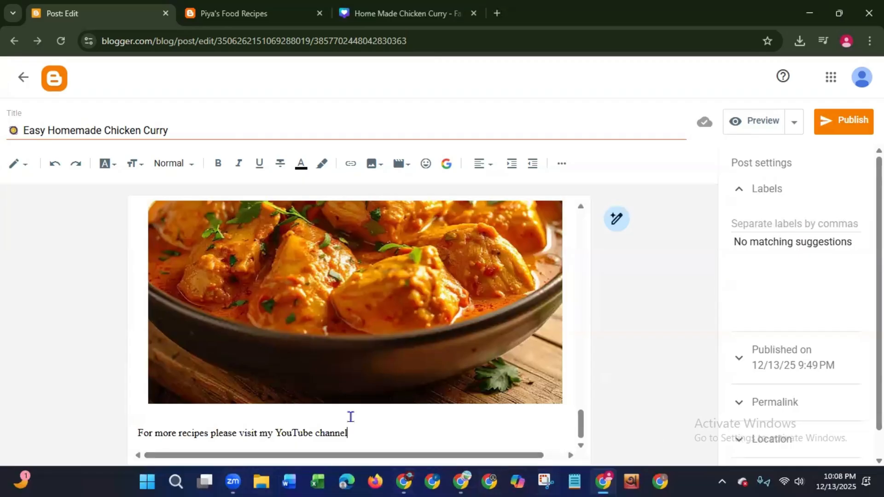
left_click_drag(348, 434, 275, 430)
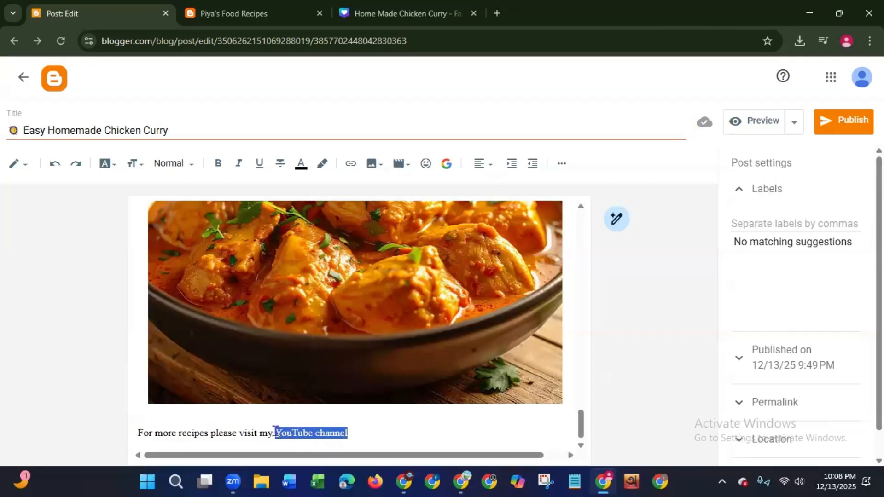
left_click(216, 167)
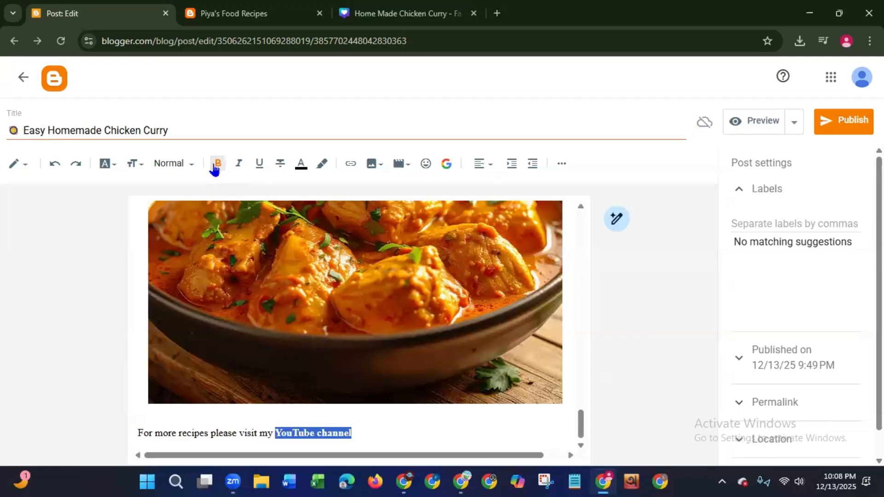
left_click(350, 165)
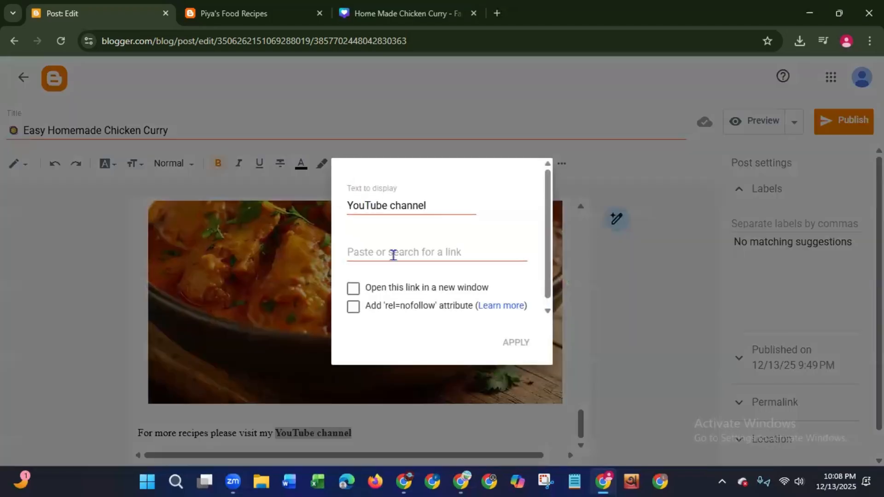
left_click(394, 254)
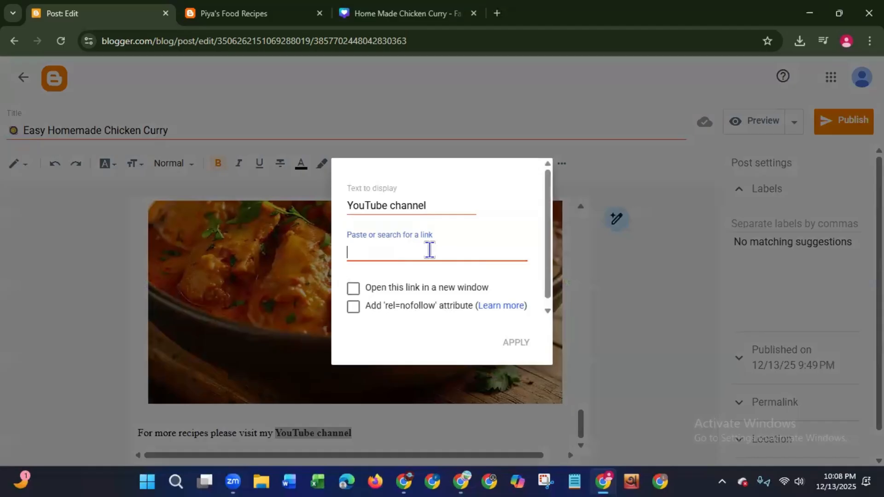
type("https://")
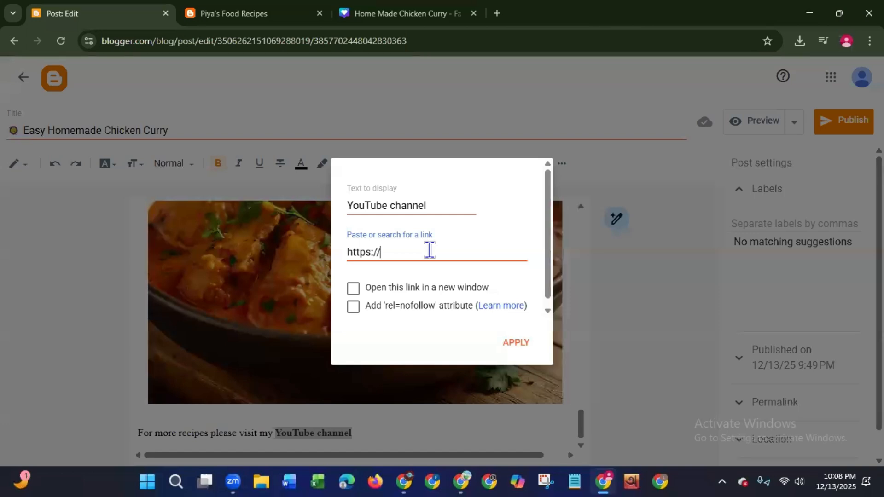
type("www")
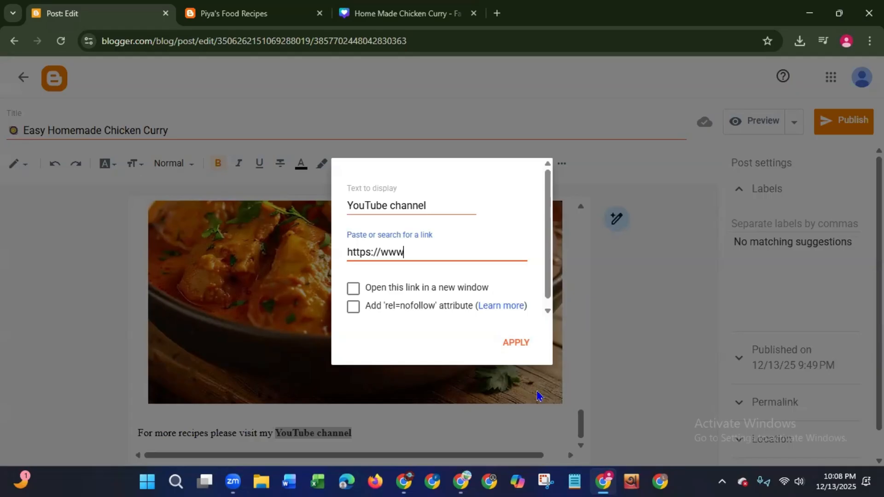
type(".")
type("youtube.com/")
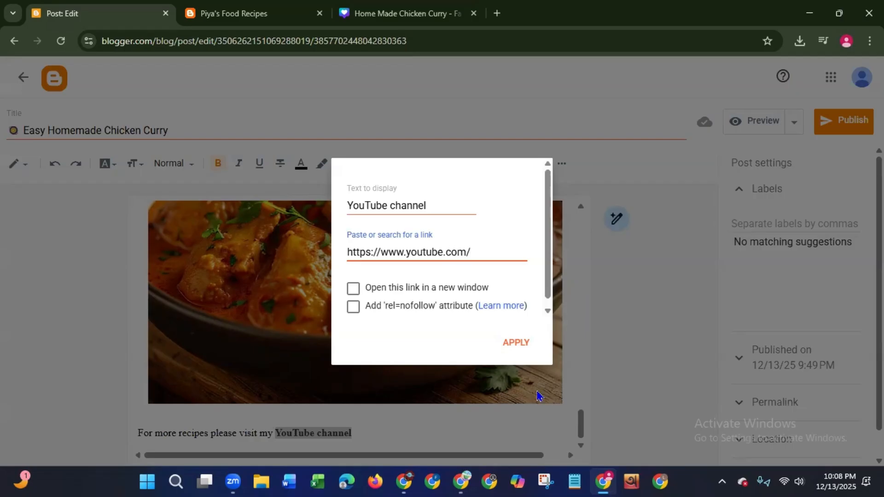
type("piyasfoodrecipes")
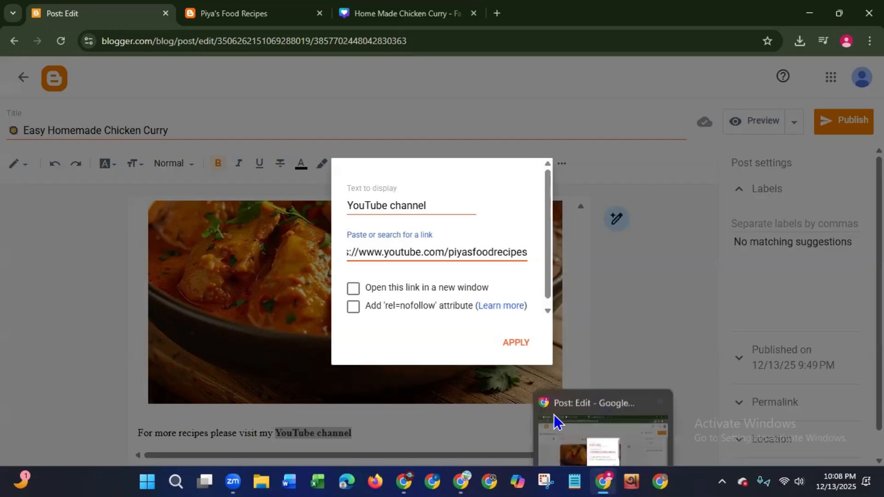
left_click(512, 344)
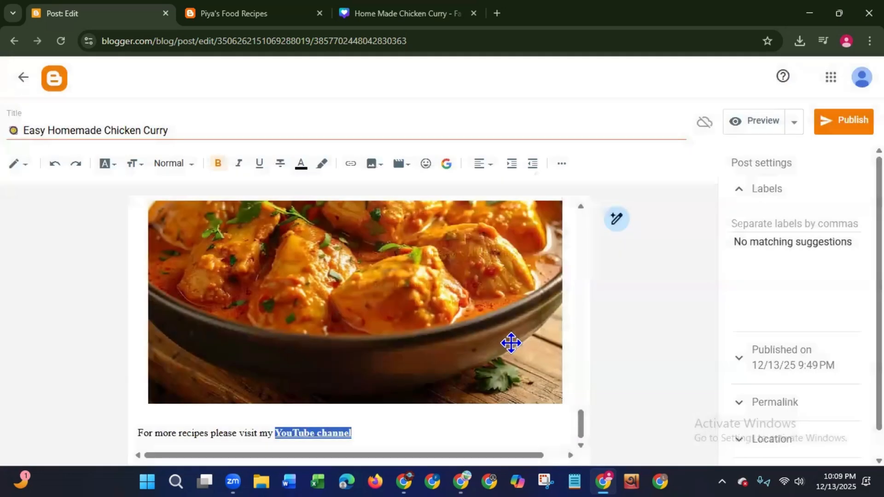
left_click(141, 428)
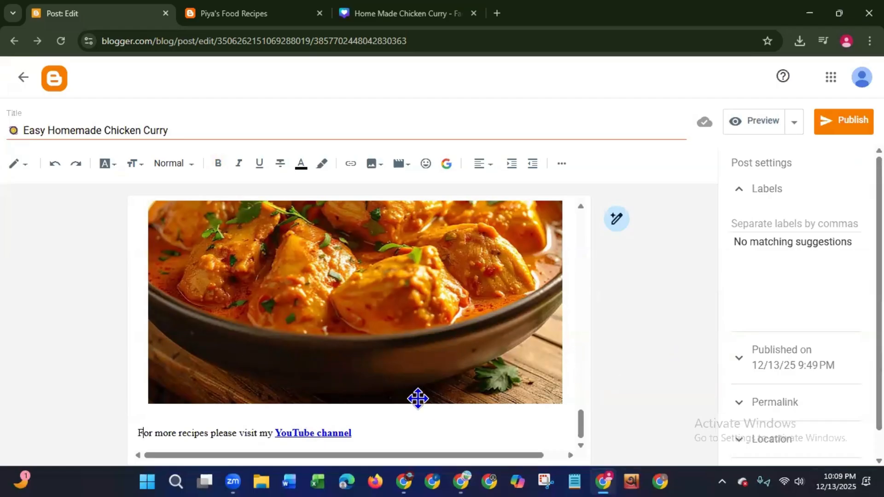
- Publish the chicken curry post to the blog
left_click_drag(580, 414, 568, 457)
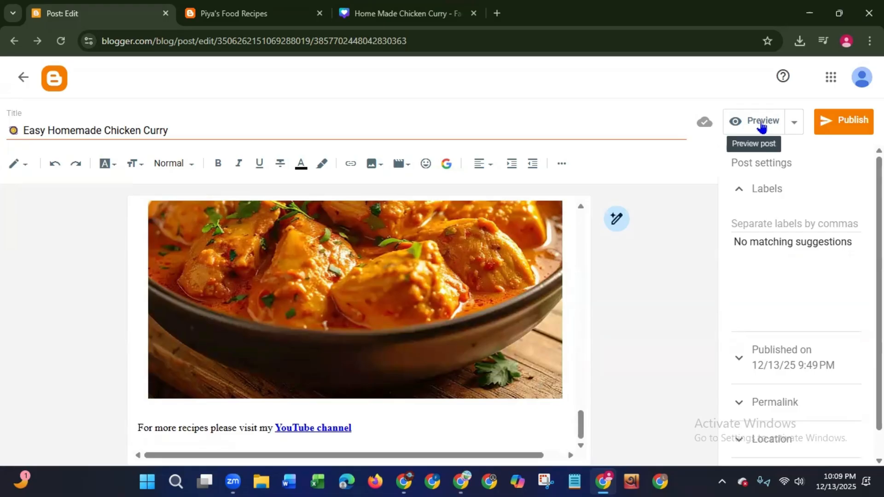
left_click(839, 122)
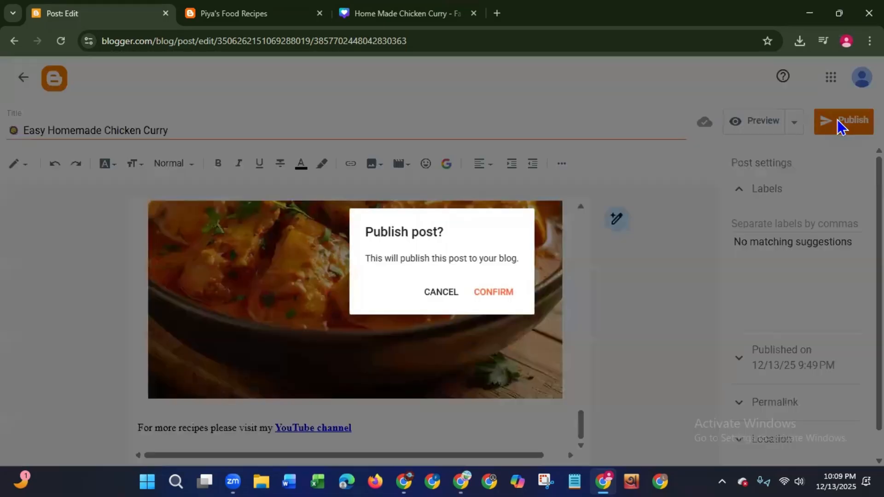
left_click(490, 293)
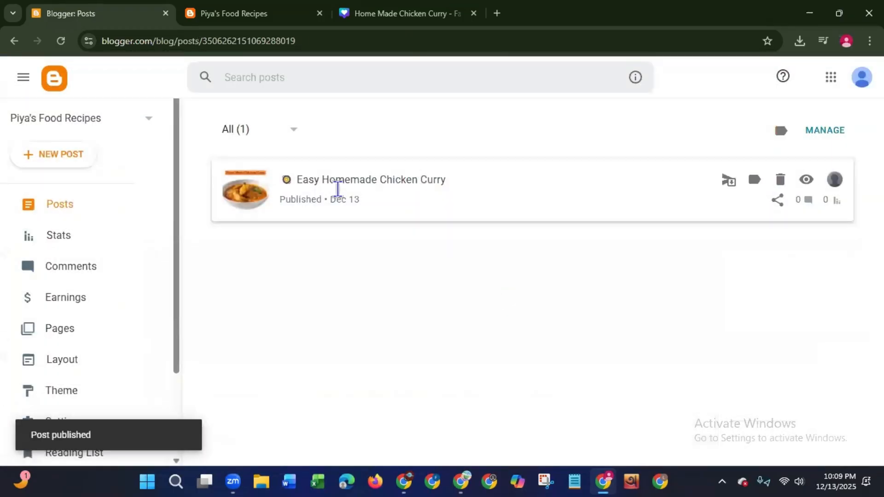
left_click(396, 198)
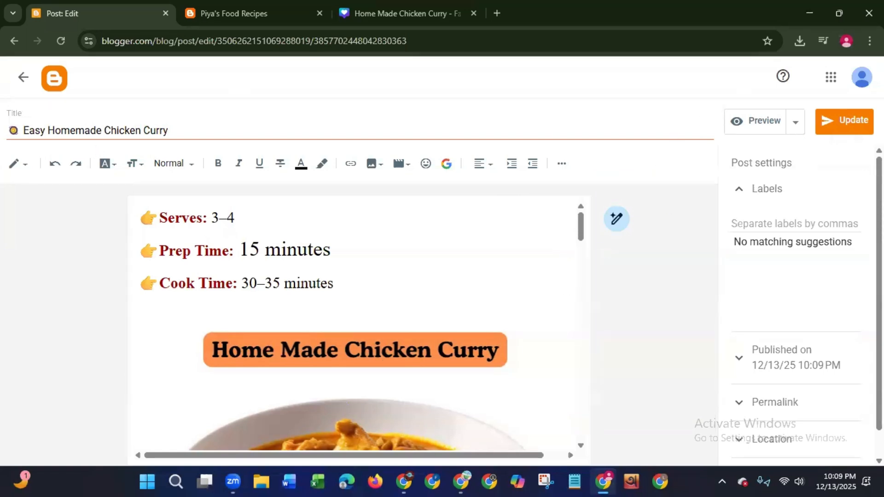
left_click(23, 78)
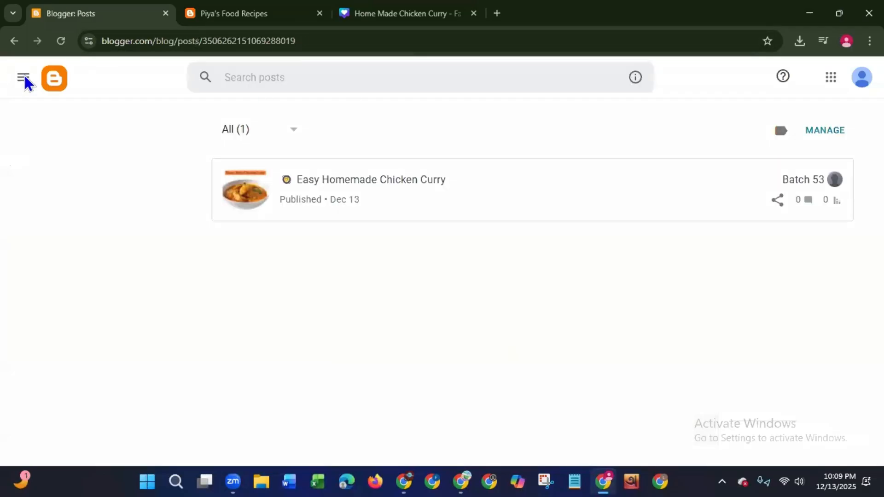
- Reload the live Piya's Food Recipes blog and open the full Easy Homemade Chicken Curry post
left_click(193, 16)
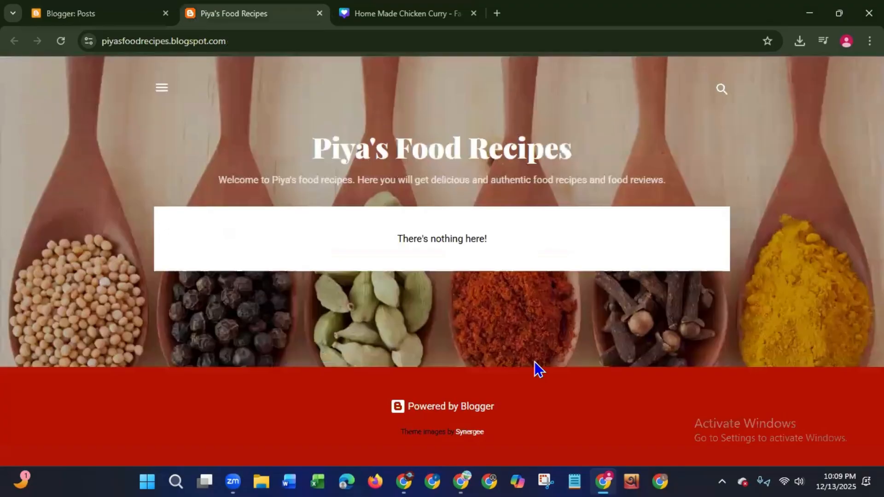
left_click(61, 42)
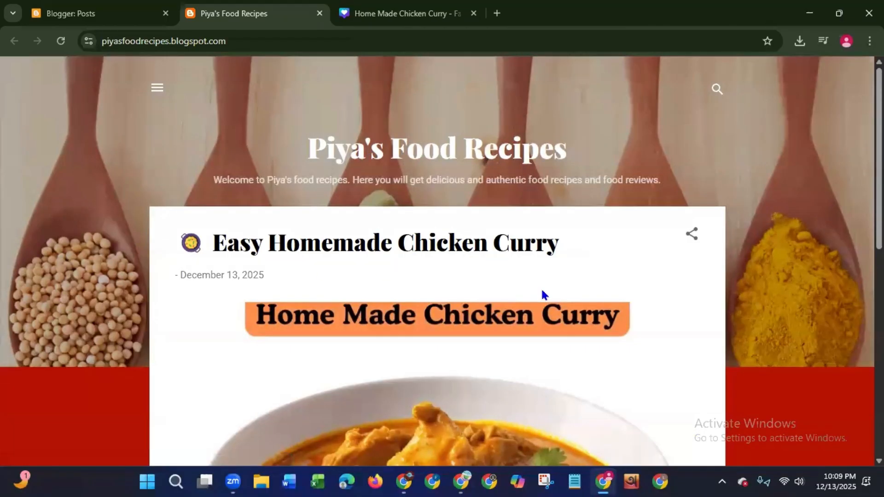
scroll(438, 261, "down", 5)
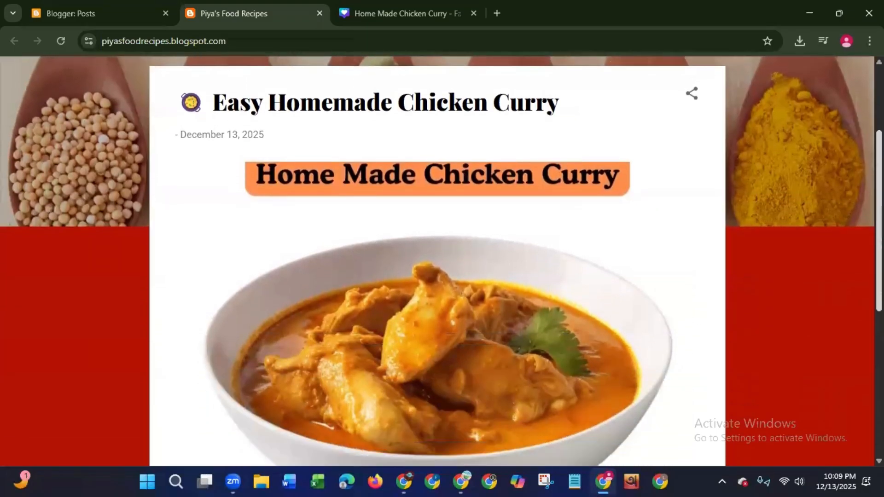
scroll(825, 361, "down", 4)
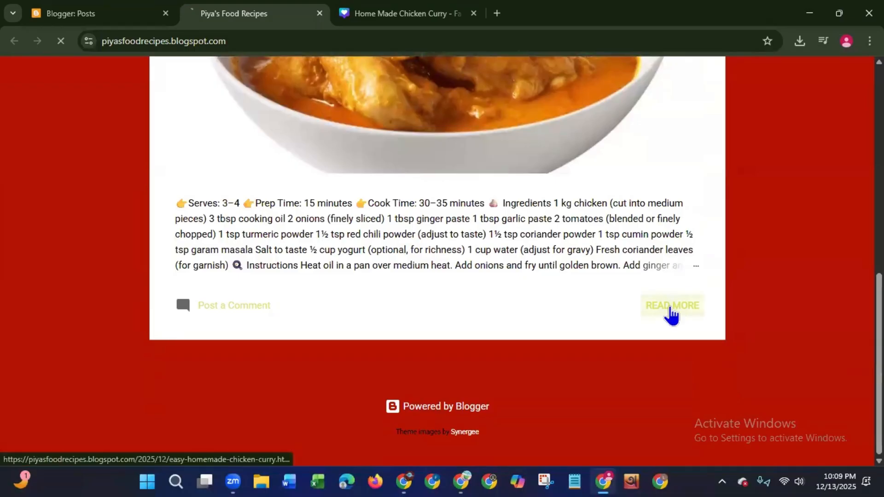
left_click(672, 313)
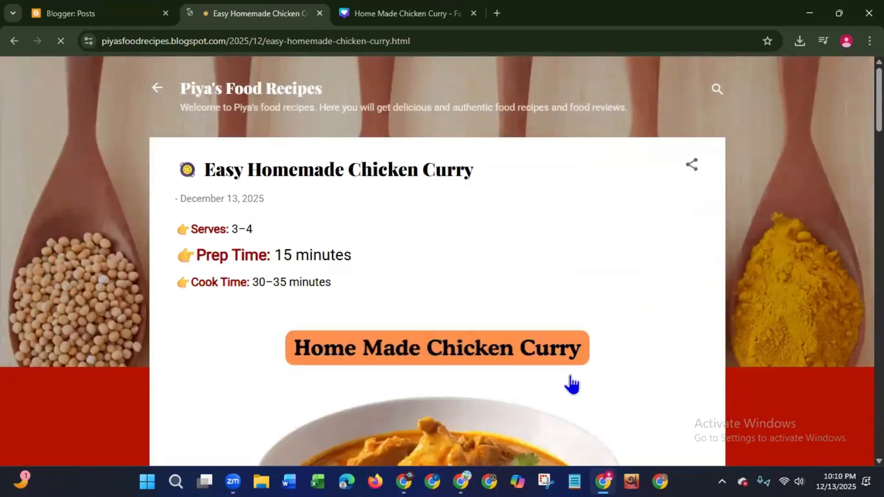
- Review the published post's headings, ingredients, instructions and photos down to the serving suggestions, and return to its beginning
scroll(441, 261, "down", 6)
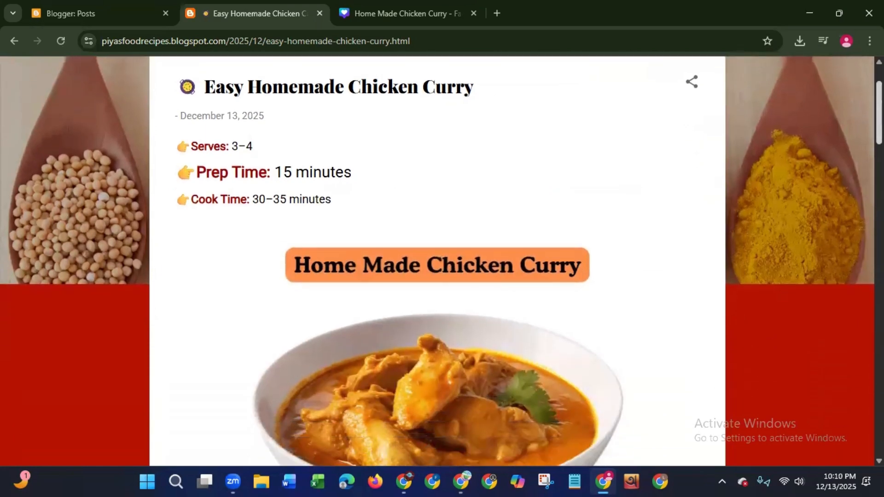
scroll(847, 222, "down", 10)
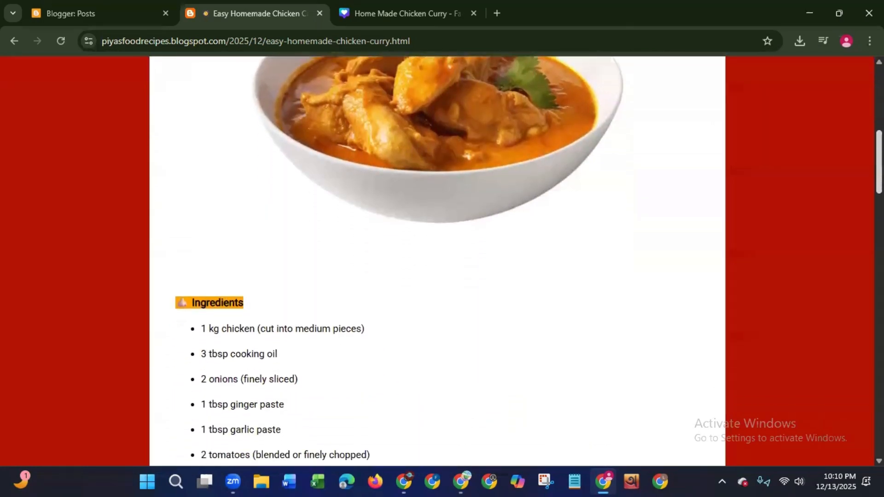
scroll(847, 222, "down", 8)
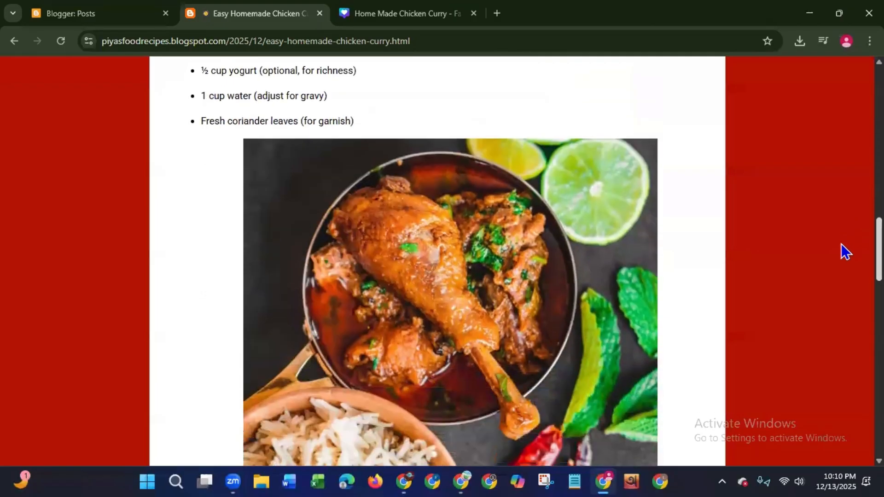
scroll(833, 275, "down", 9)
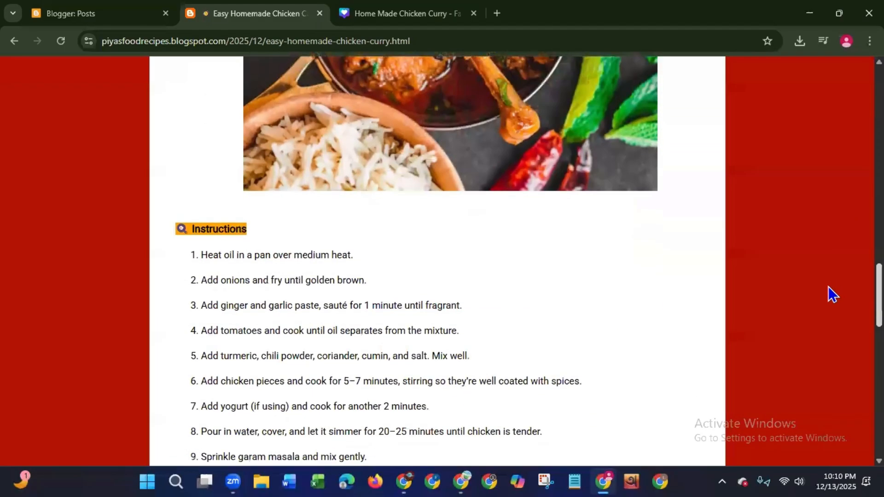
scroll(814, 339, "down", 10)
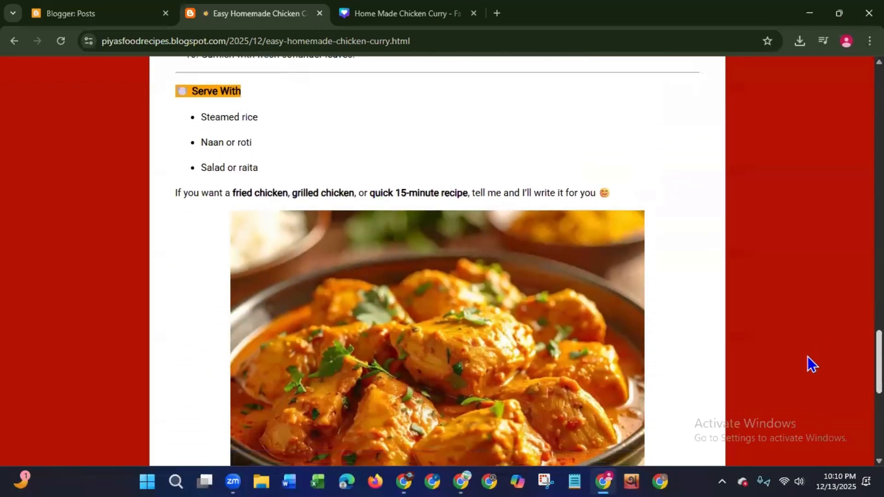
key("Home")
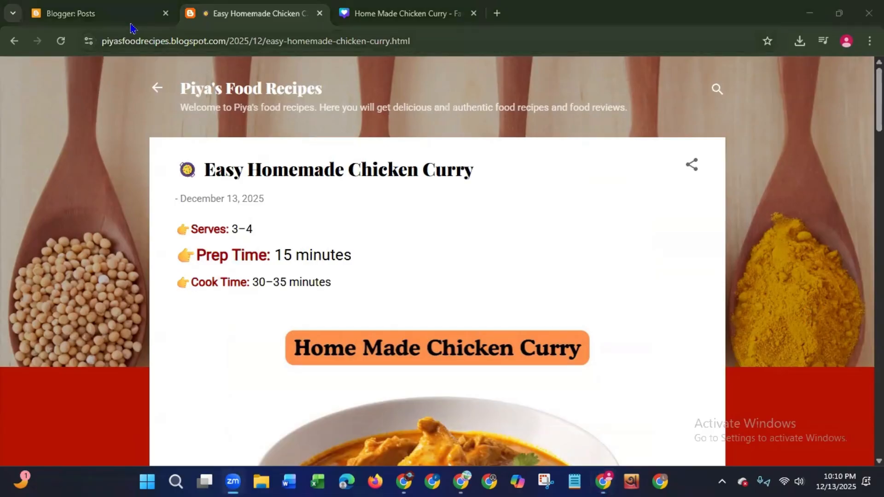
- Close the browser window and refresh the Windows desktop
left_click(114, 21)
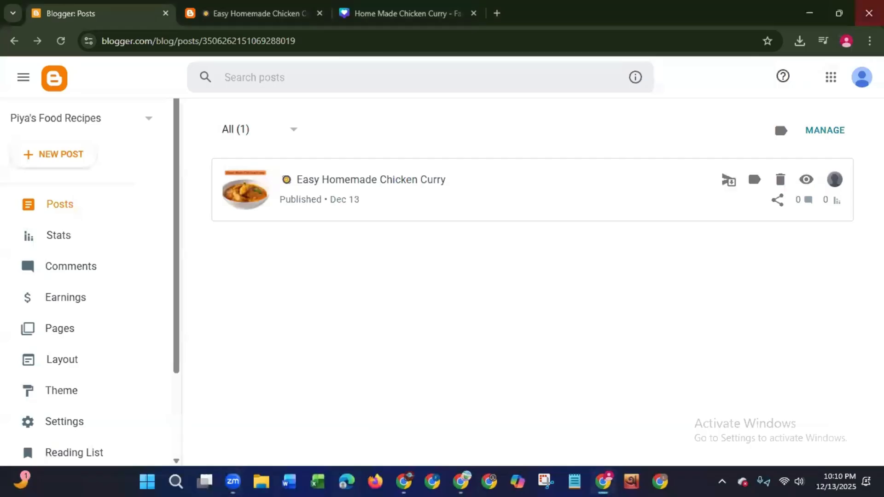
left_click(869, 12)
left_click(869, 13)
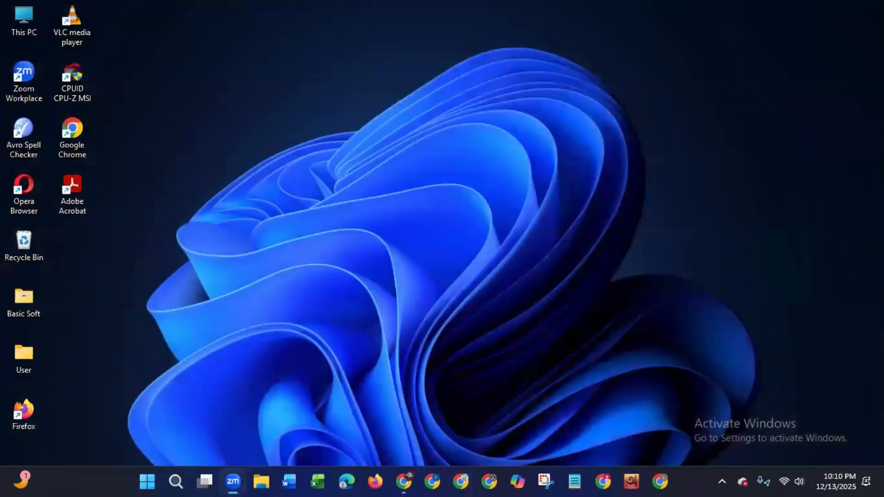
right_click(366, 143)
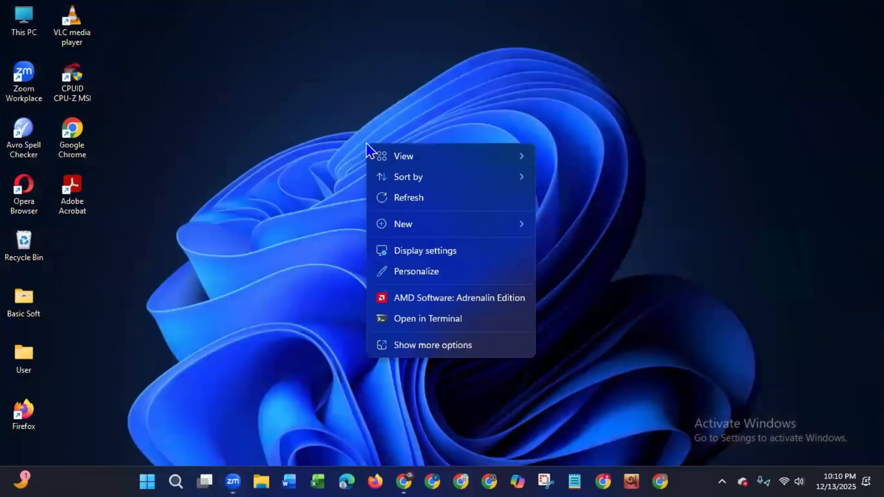
left_click(397, 200)
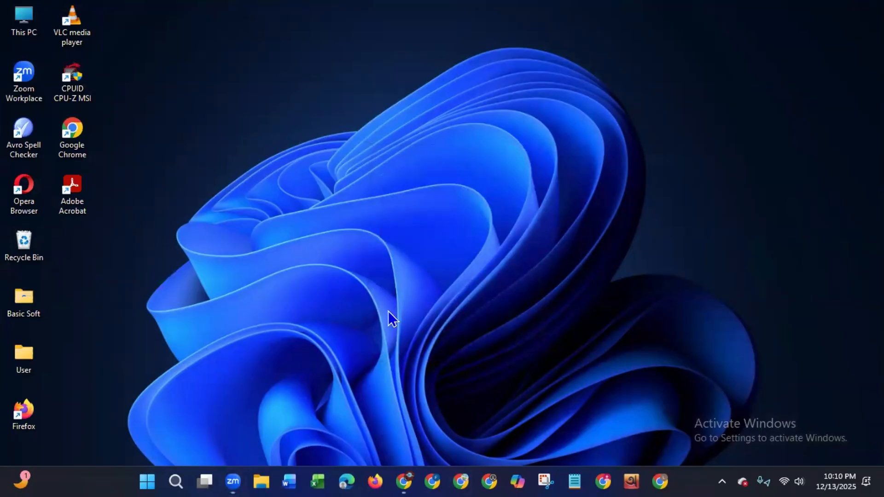